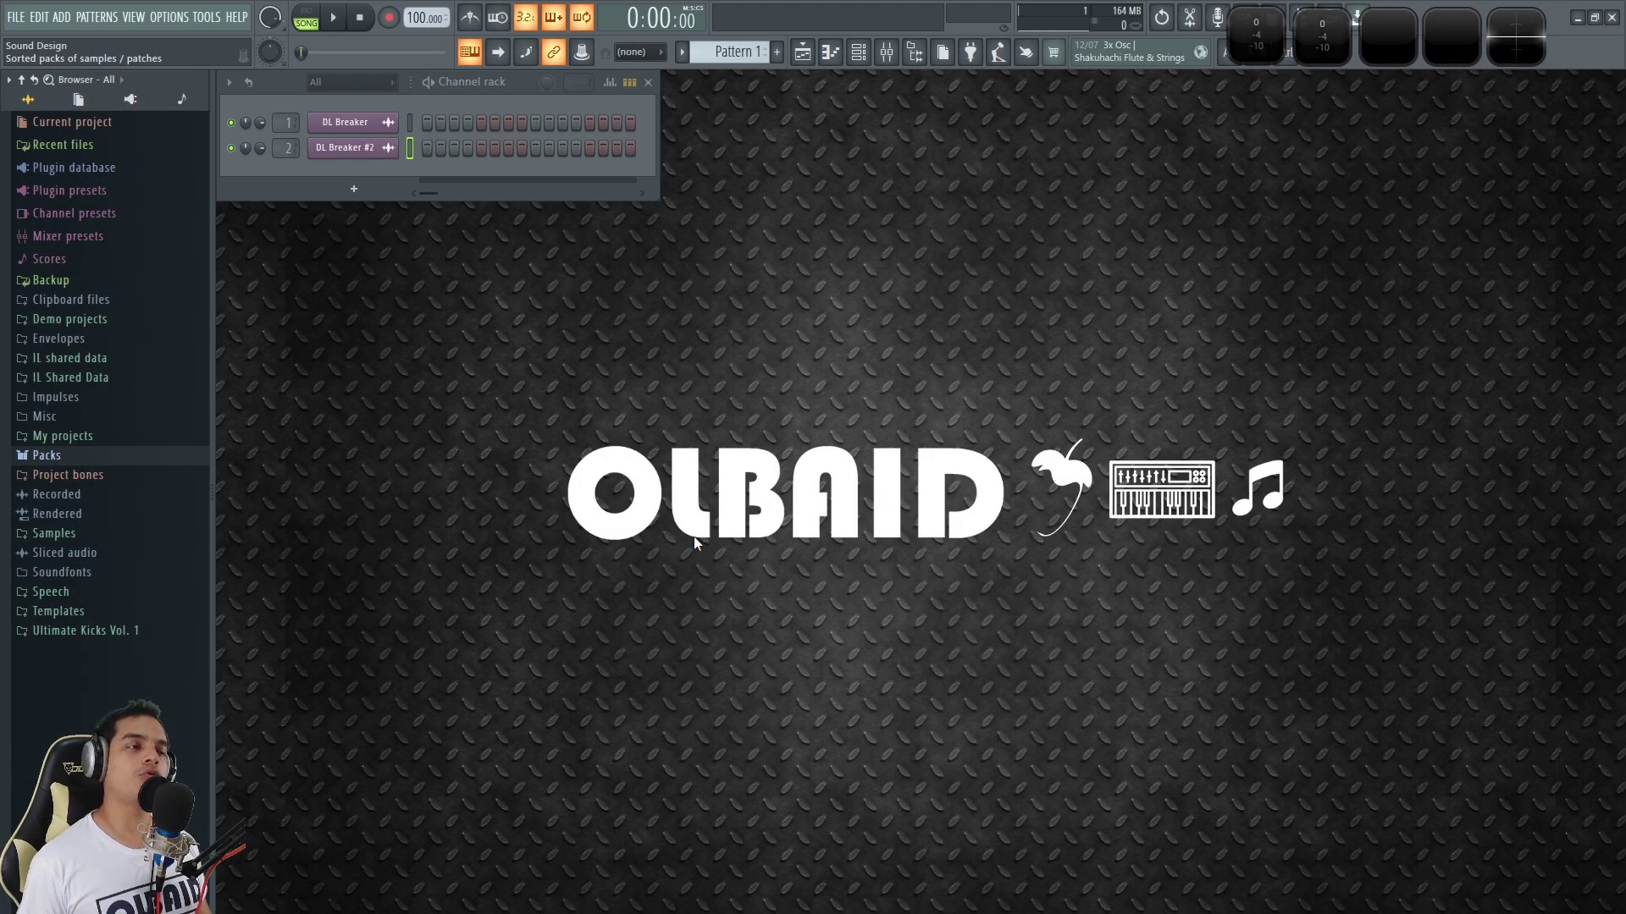
# Open the mixer and load Gross Beat into Slot 1 of Insert 1.
pyautogui.press('F9')
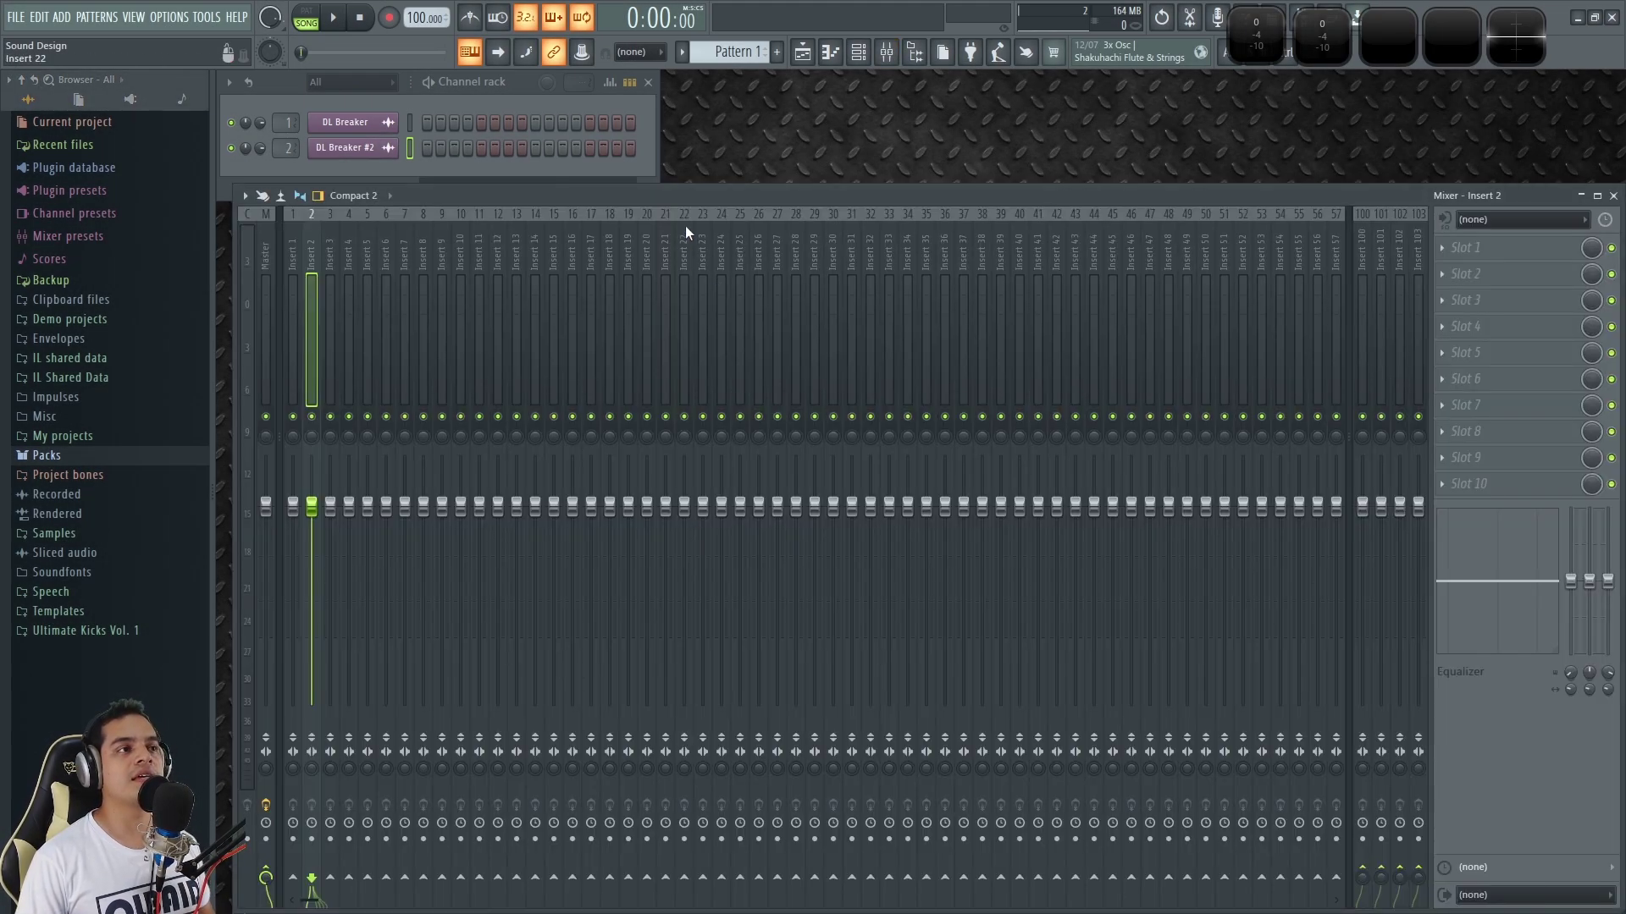
pyautogui.click(297, 241)
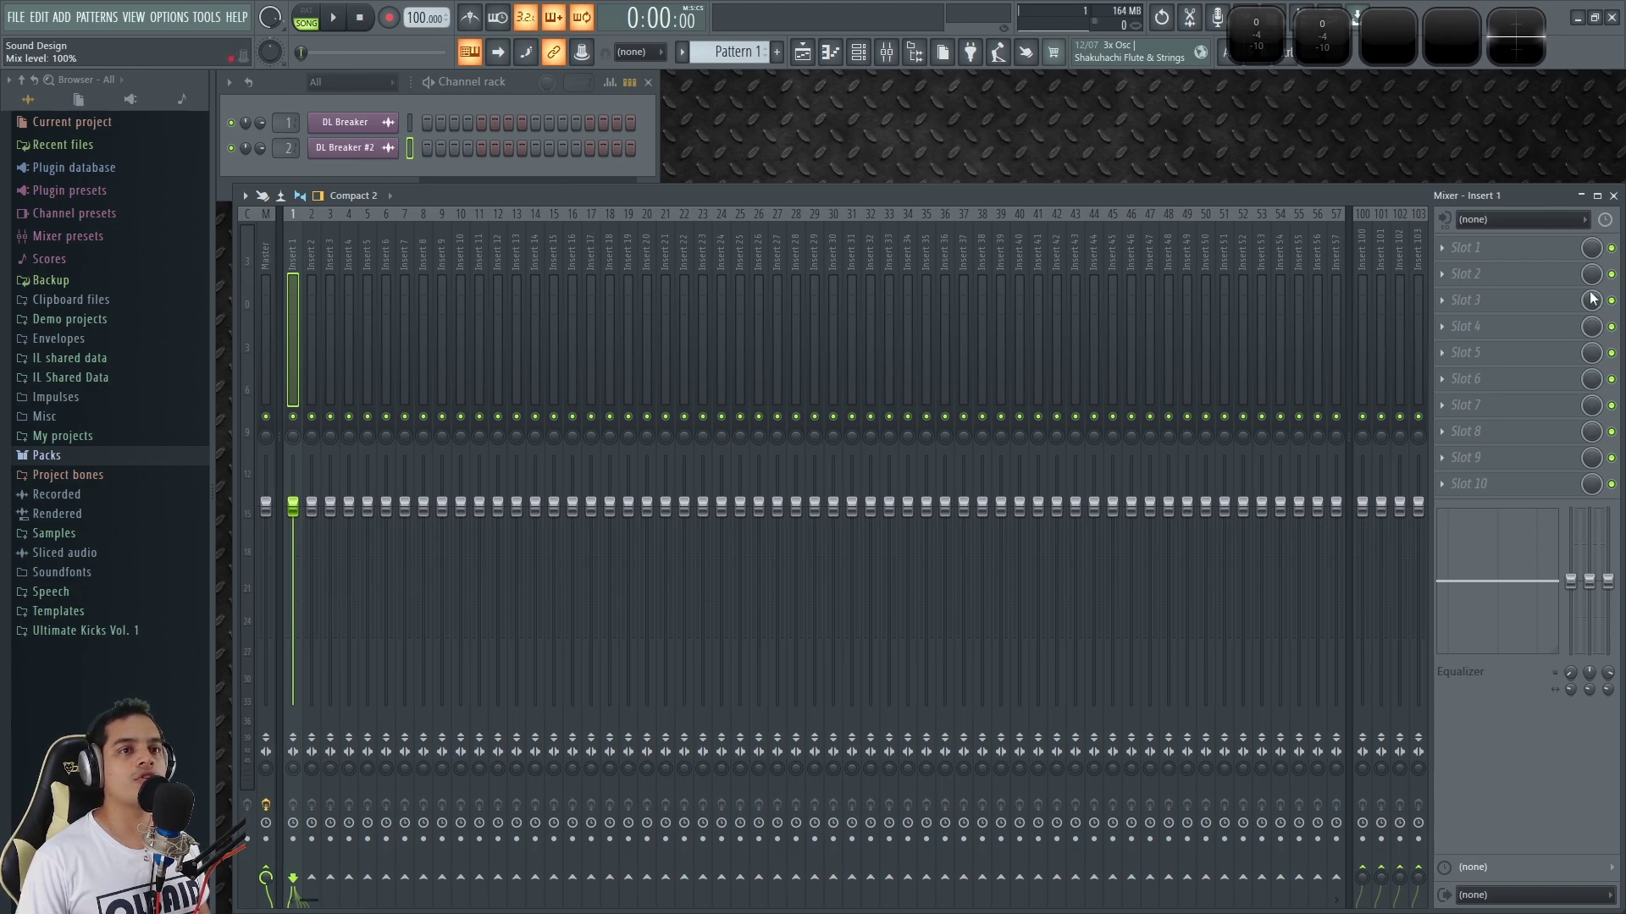
pyautogui.click(314, 240)
pyautogui.click(333, 241)
pyautogui.click(314, 241)
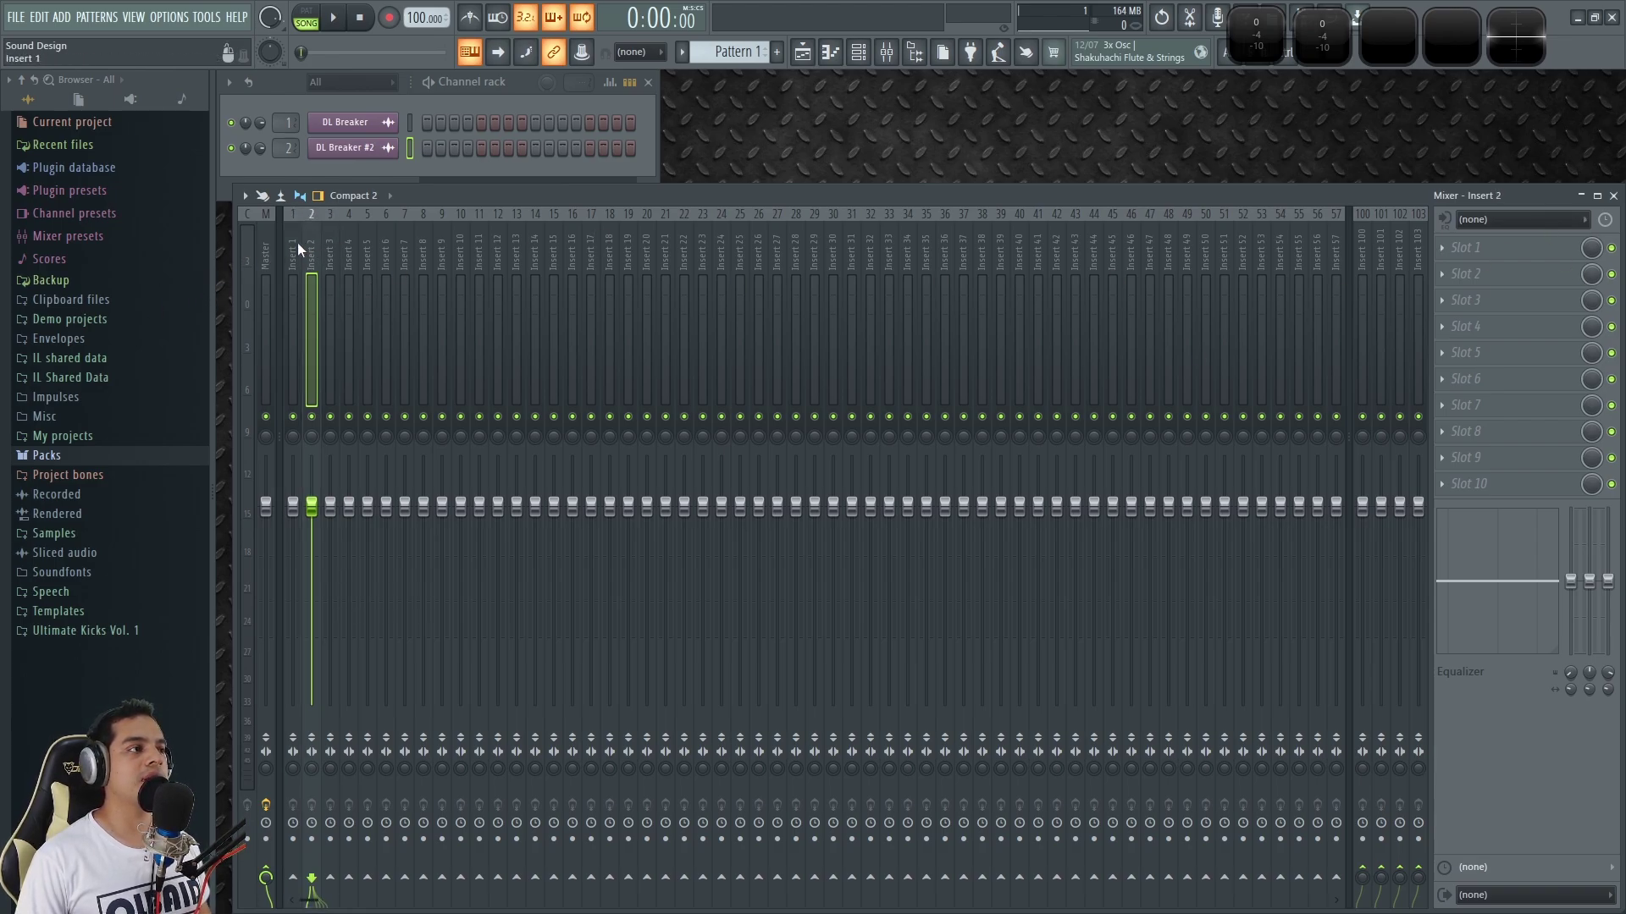
pyautogui.click(297, 243)
pyautogui.click(1478, 249)
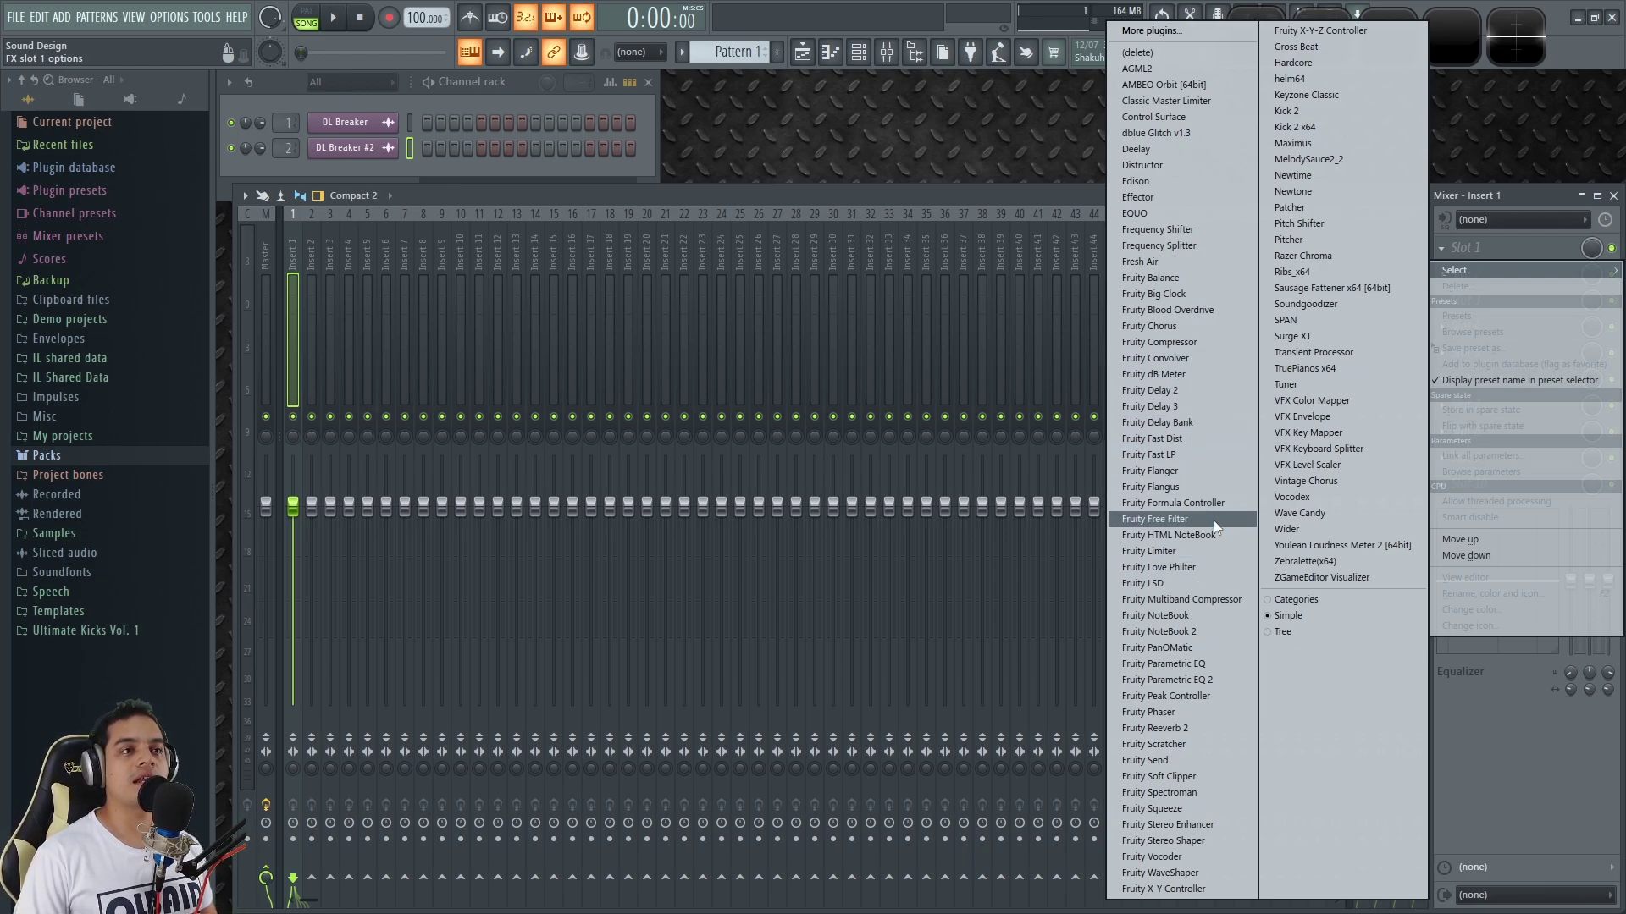
pyautogui.click(1295, 47)
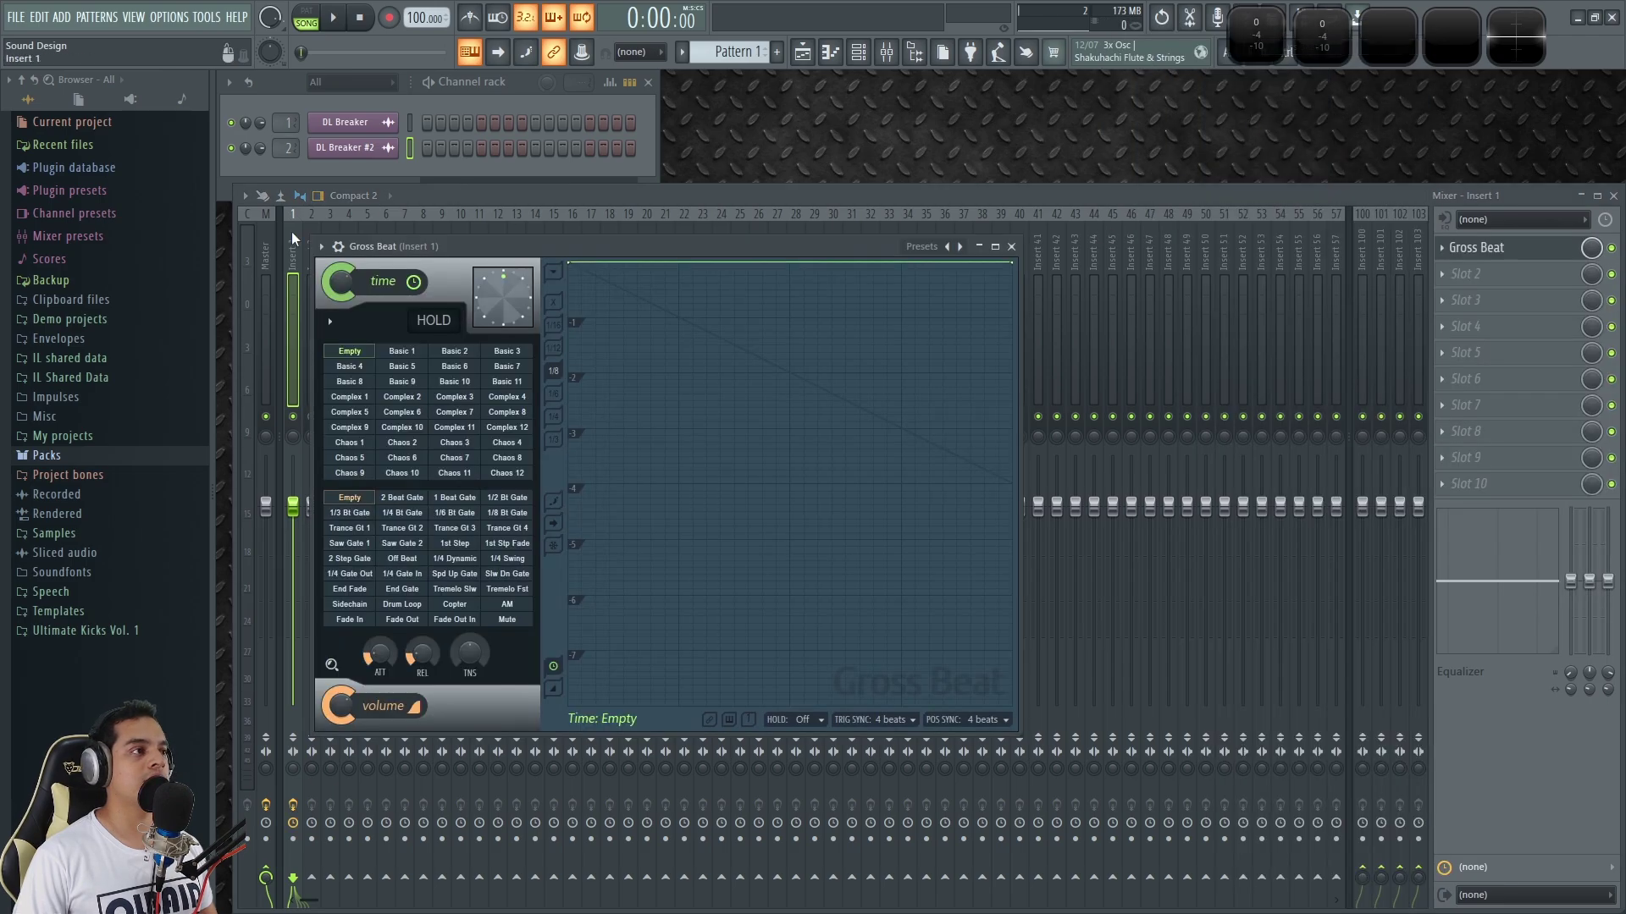
# Close the mixer, then enlarge the Gross Beat window and place it below the channel rack.
pyautogui.click(323, 246)
pyautogui.click(334, 609)
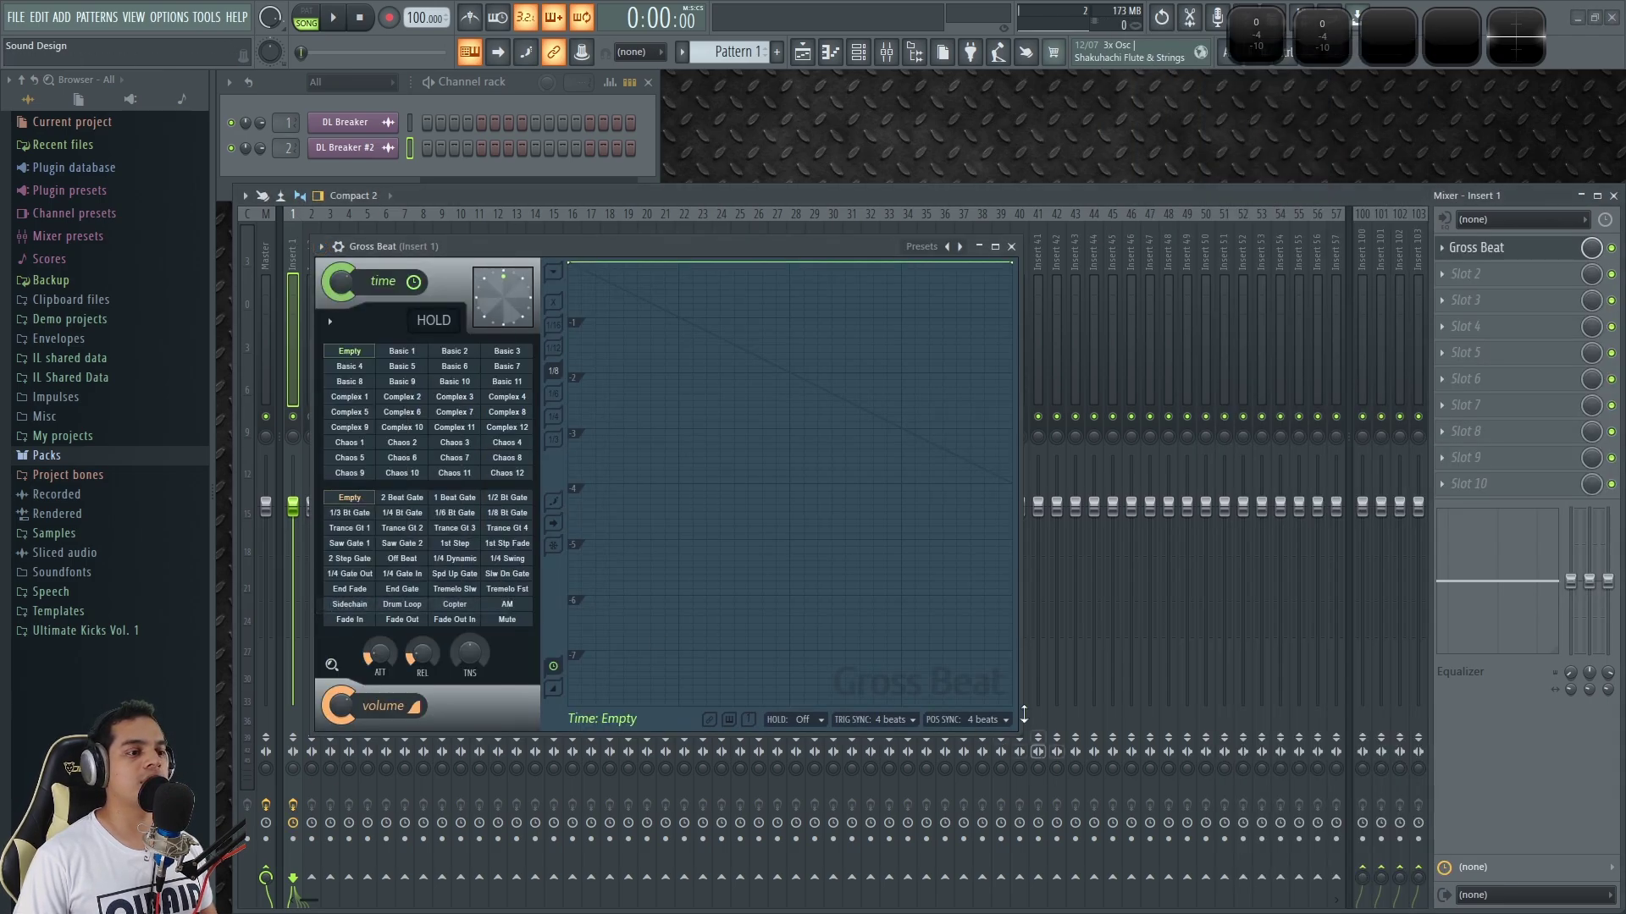
pyautogui.moveTo(708, 246); pyautogui.dragTo(810, 139)
pyautogui.moveTo(1123, 628); pyautogui.dragTo(1329, 828)
pyautogui.click(1613, 195)
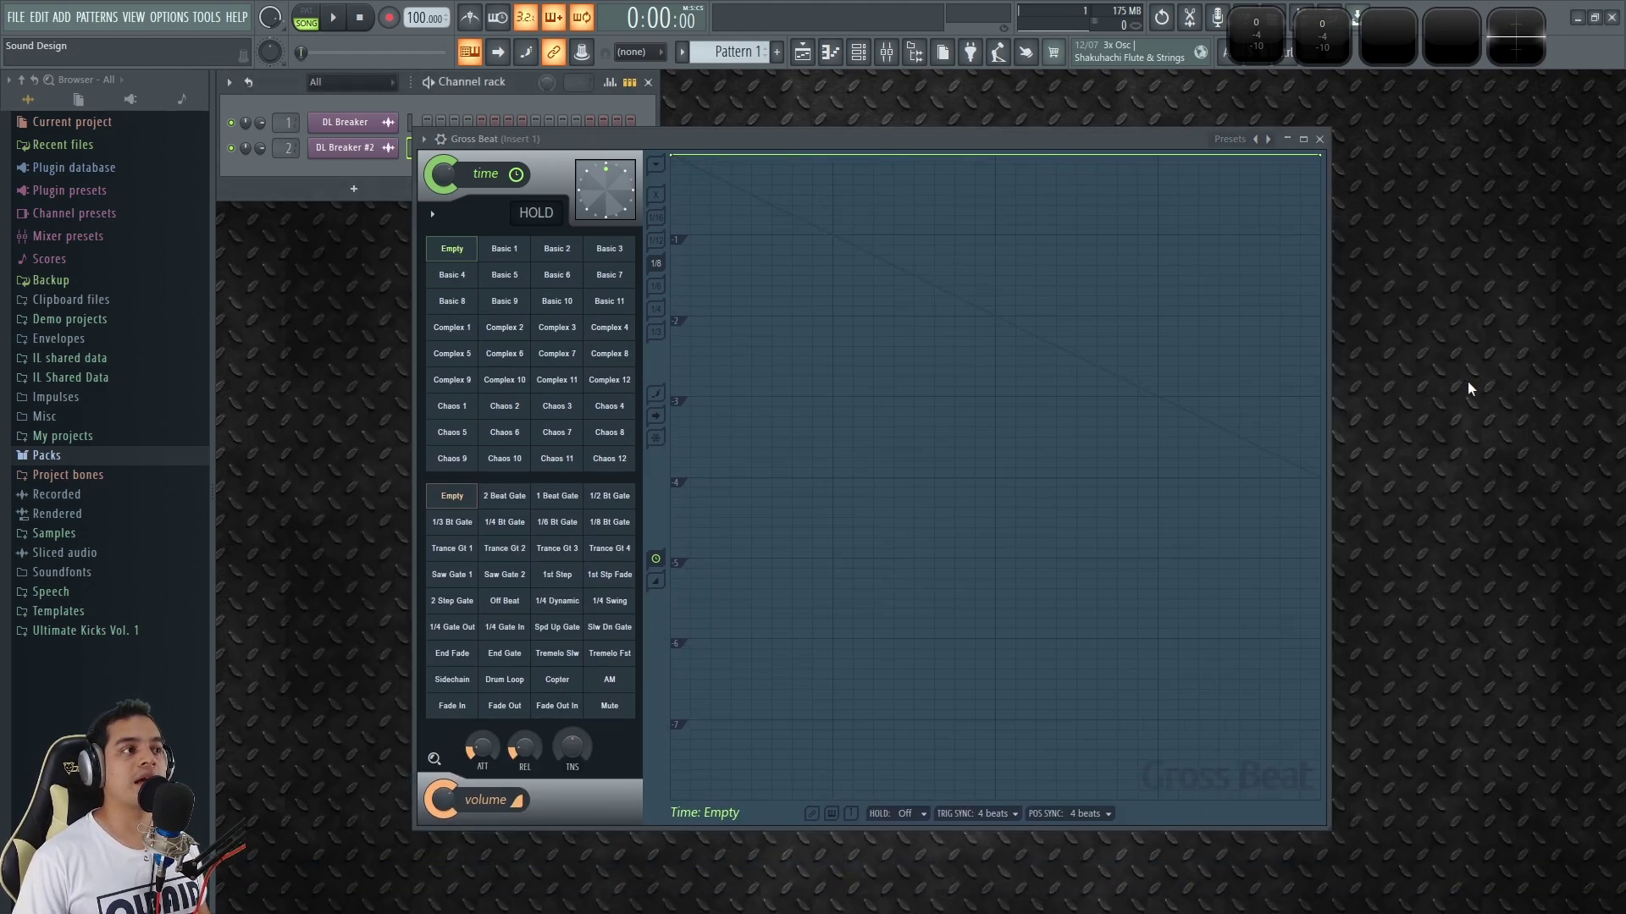
pyautogui.moveTo(1331, 709); pyautogui.dragTo(1439, 709)
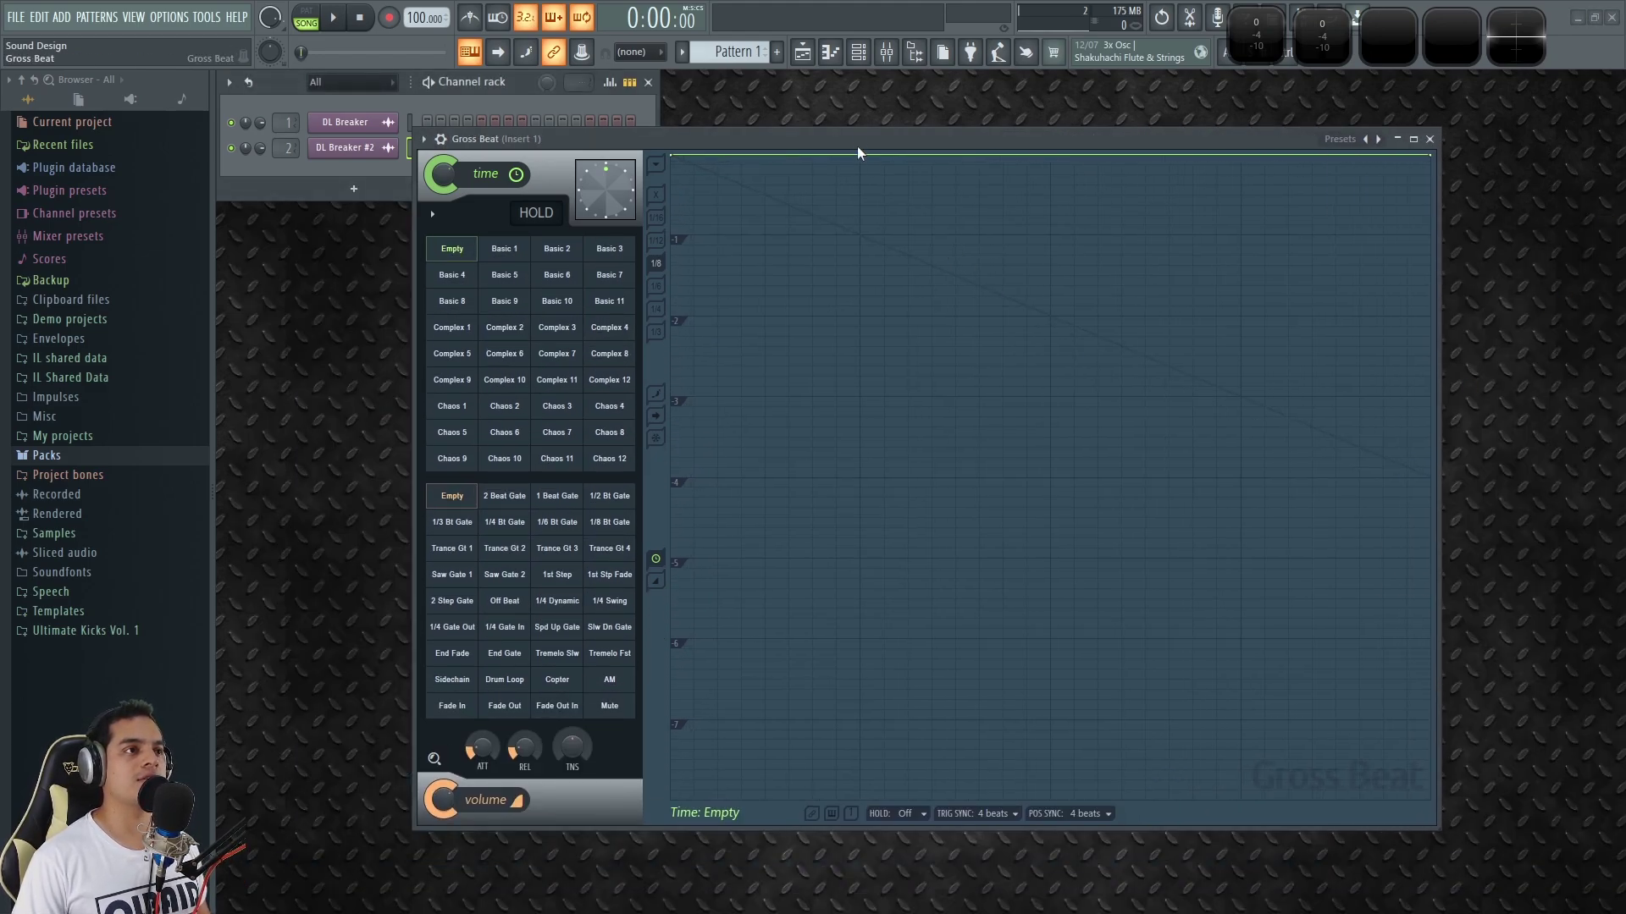
pyautogui.moveTo(859, 131); pyautogui.dragTo(852, 225)
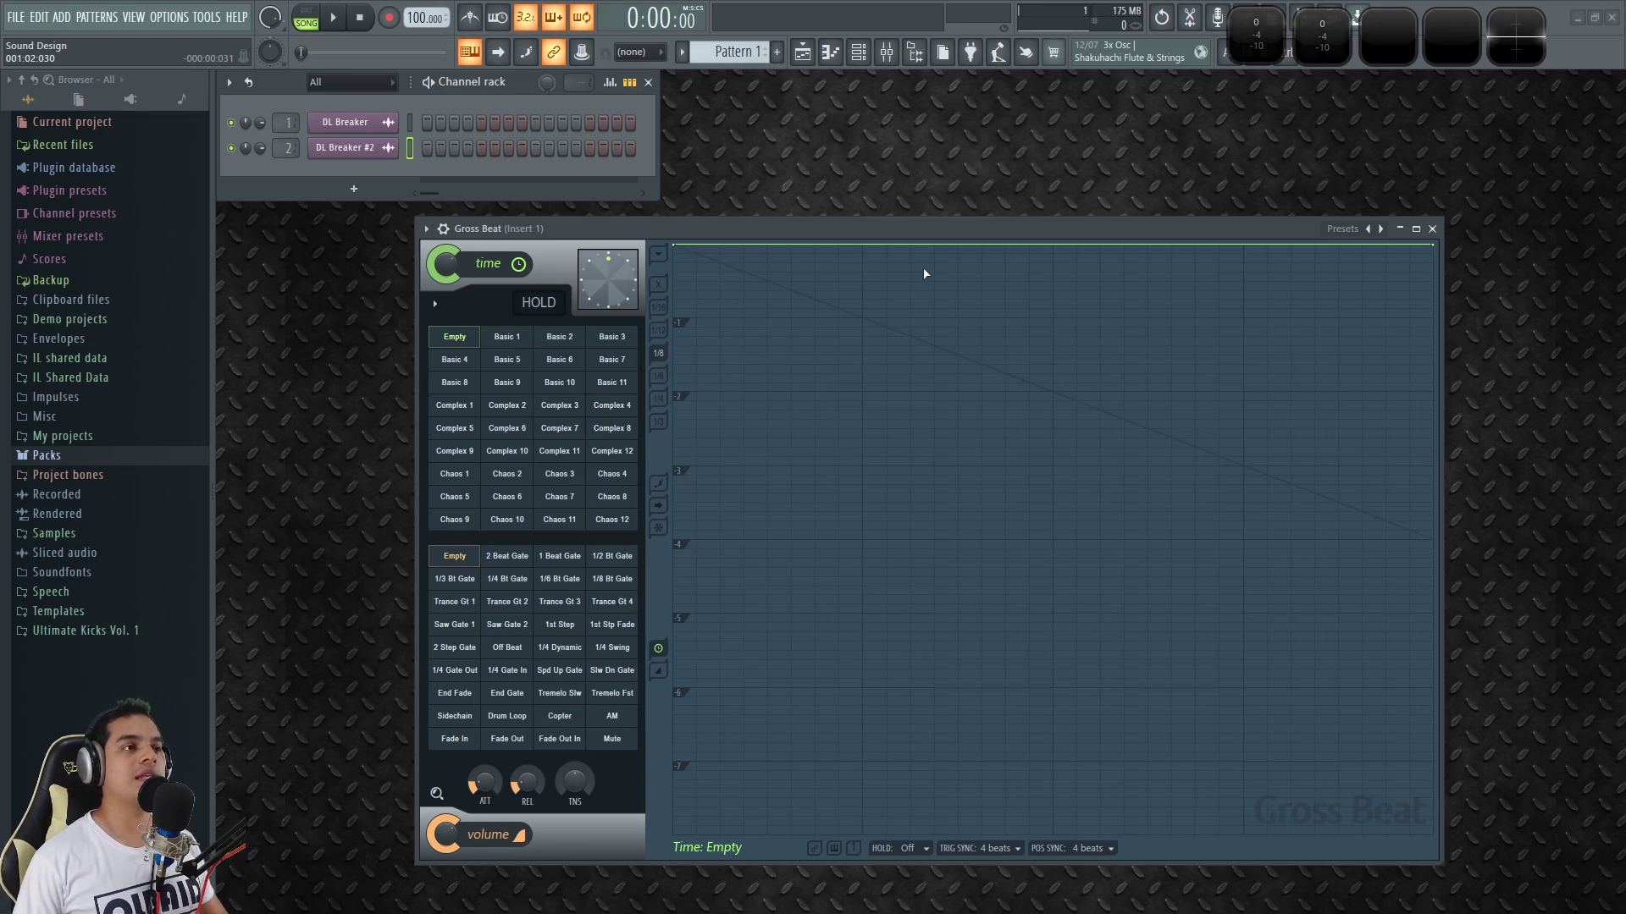
# Show the playlist and place the Gross Beat window below the drum clips, with the first bars in view.
pyautogui.press('F5')
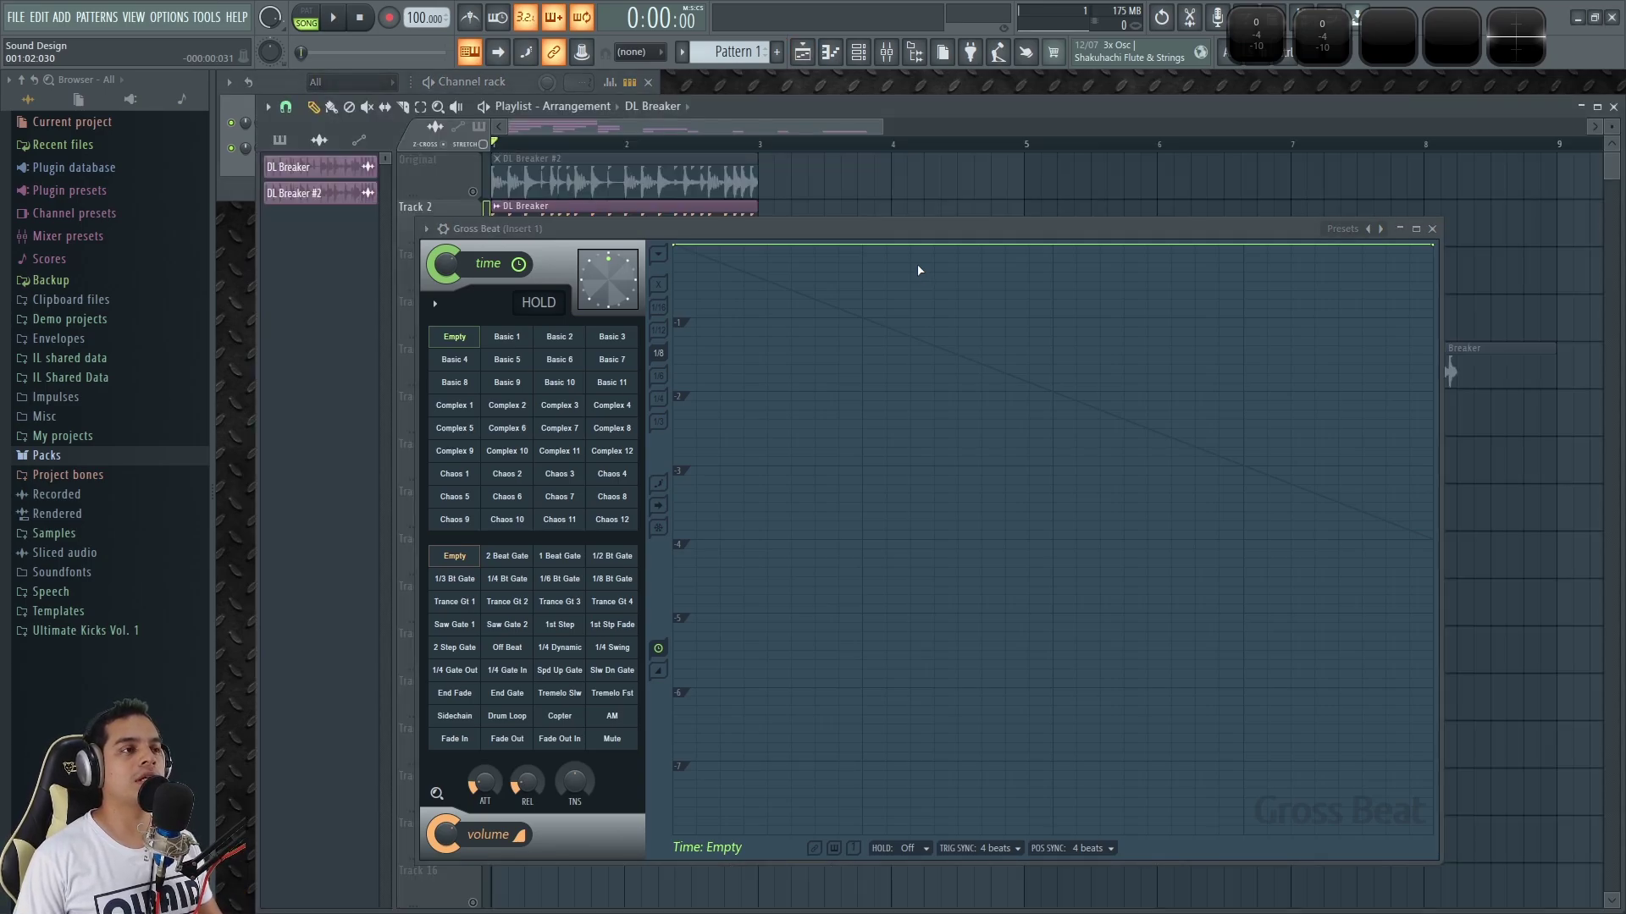
pyautogui.moveTo(816, 236); pyautogui.dragTo(835, 471)
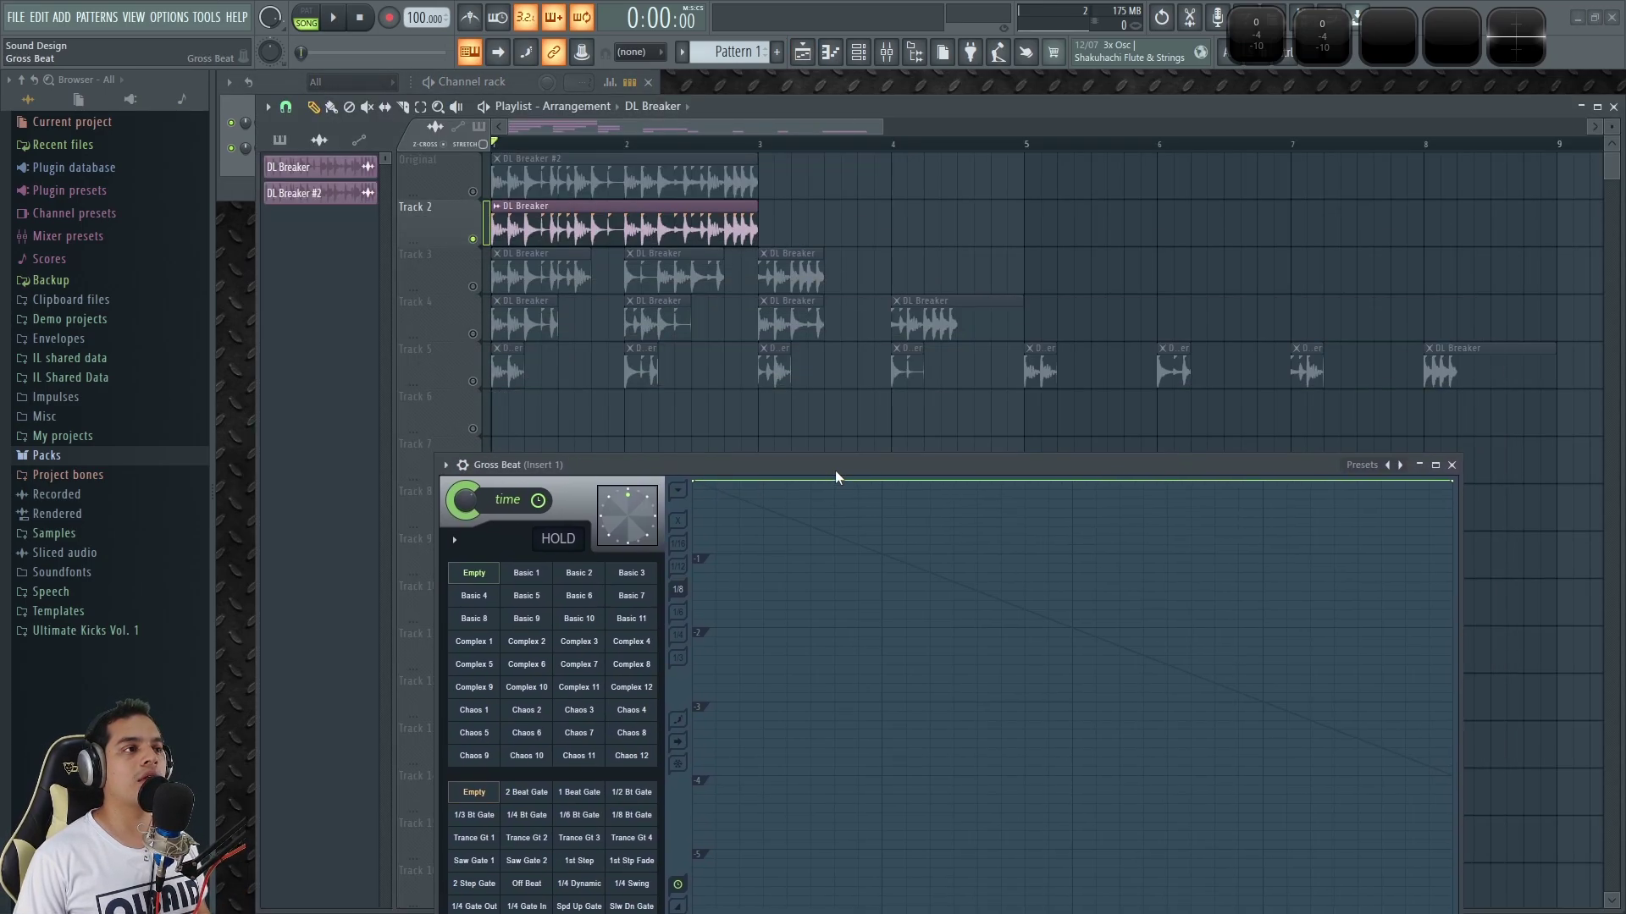
pyautogui.scroll(3, 584, 371)
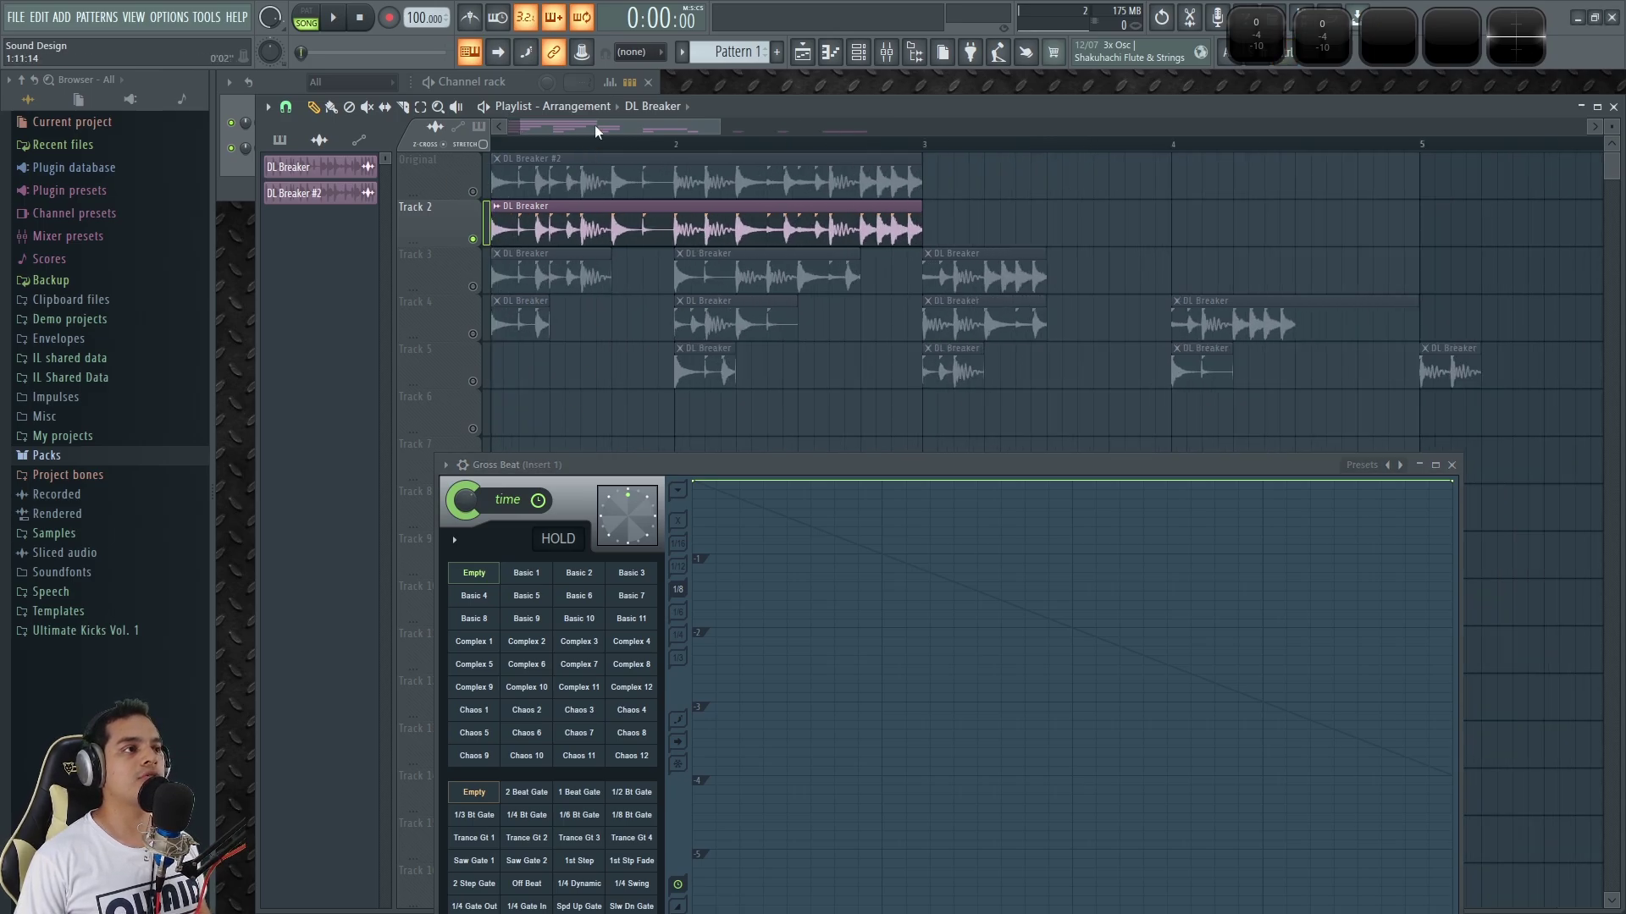
pyautogui.moveTo(598, 128); pyautogui.dragTo(542, 132)
# Solo the Original track, play it, and set the loop region from bar 1 to bar 3.
pyautogui.rightClick(472, 193)
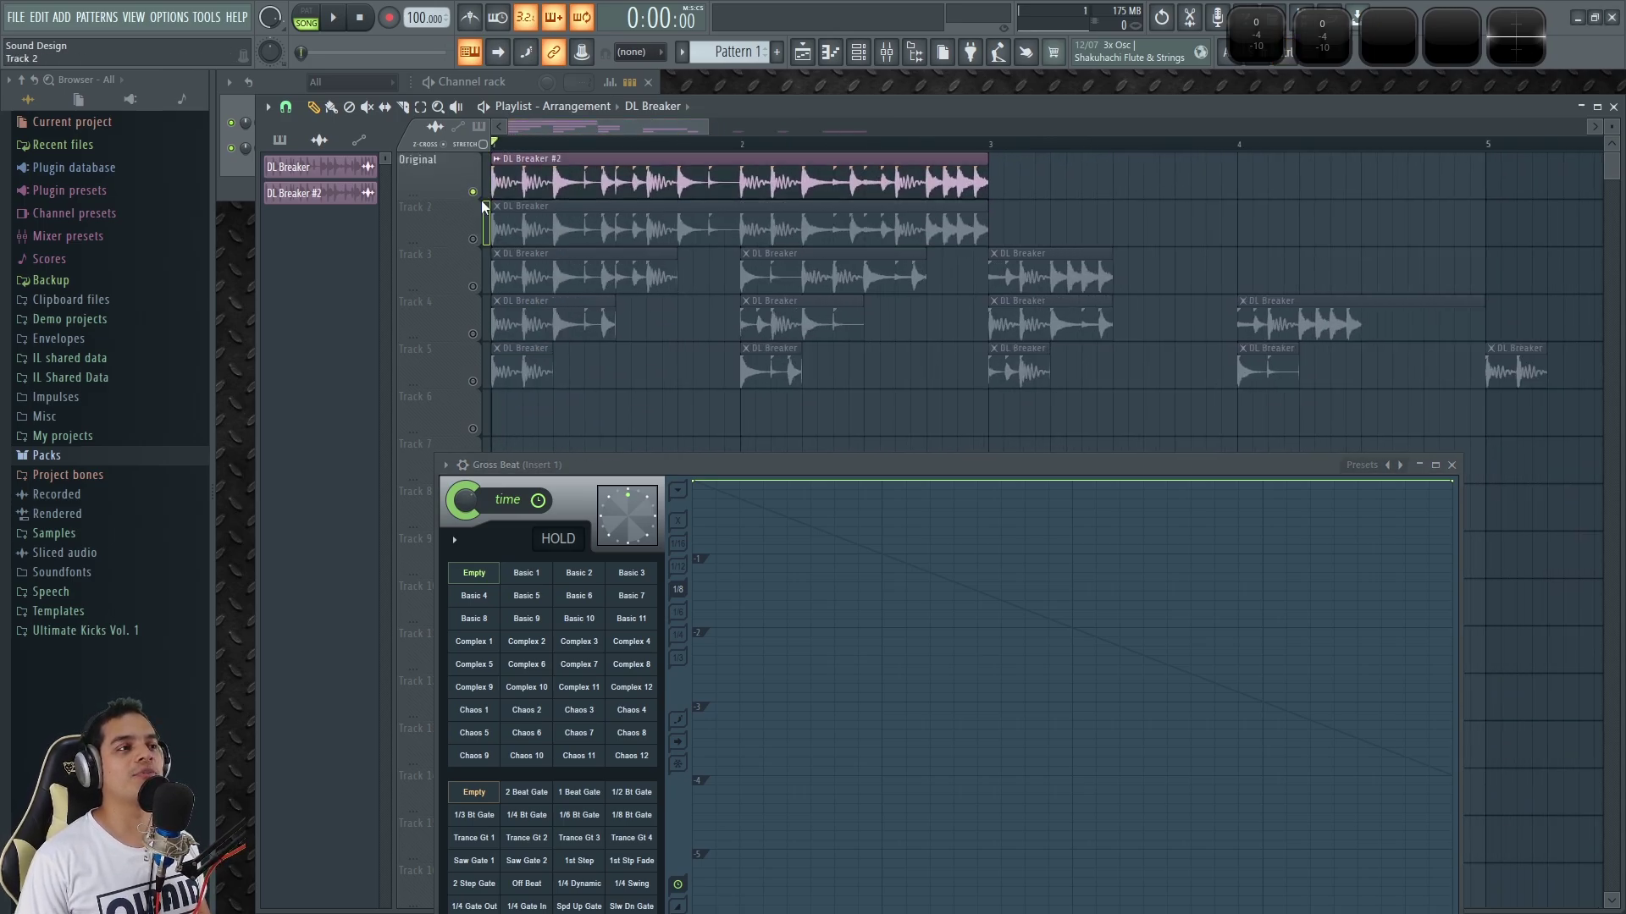
pyautogui.press('space')
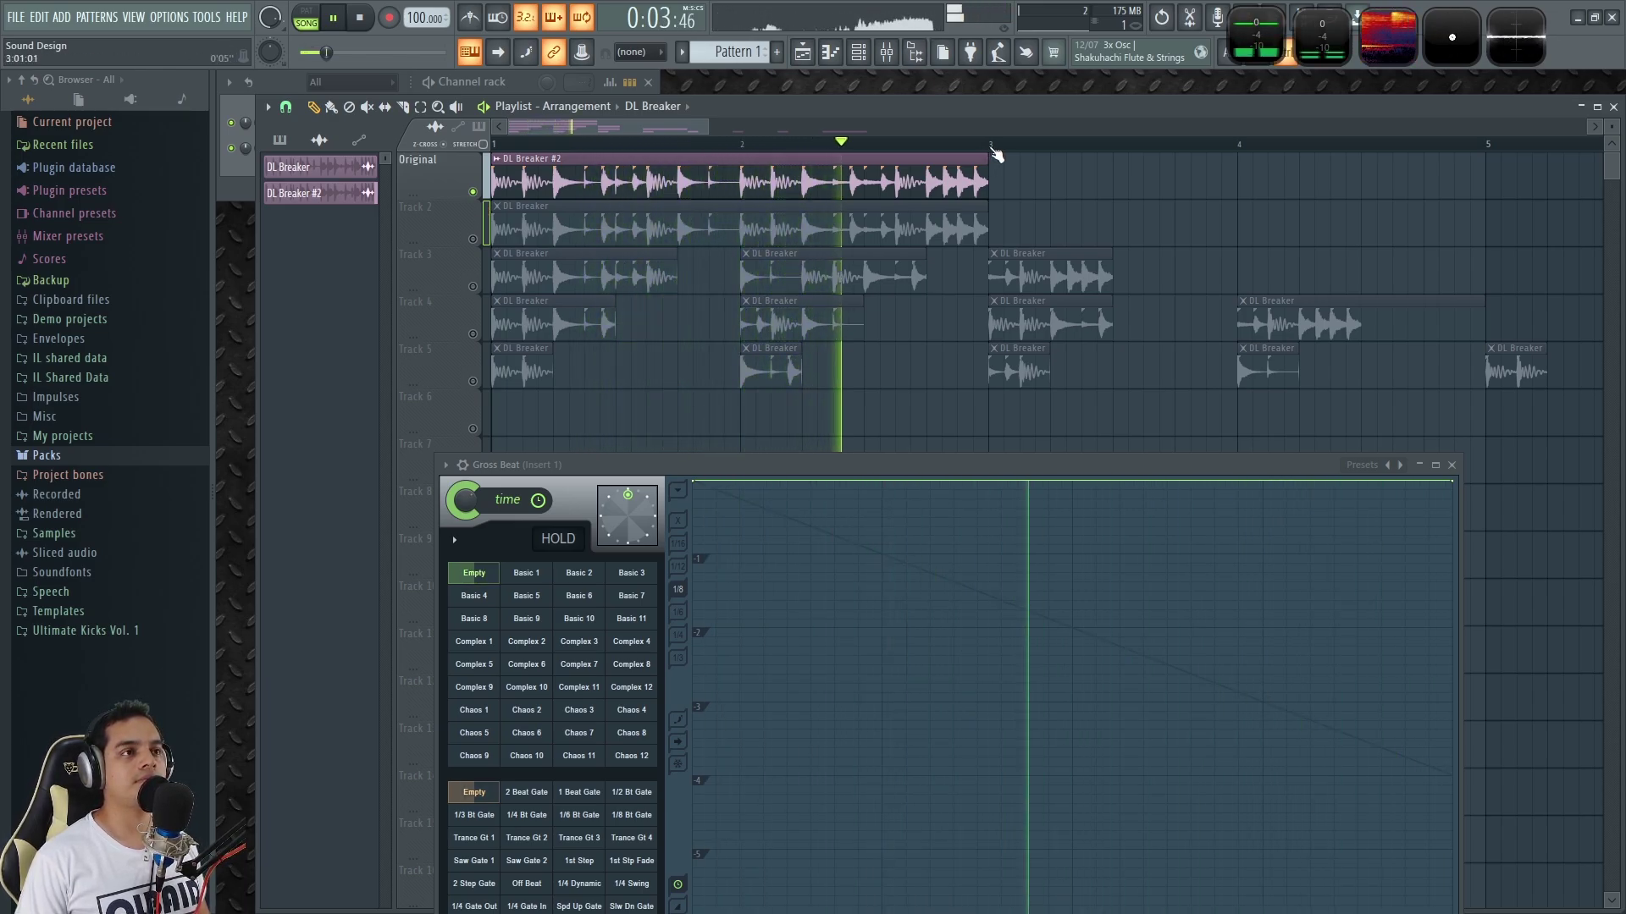
pyautogui.moveTo(994, 147); pyautogui.dragTo(491, 148)
pyautogui.press('space')
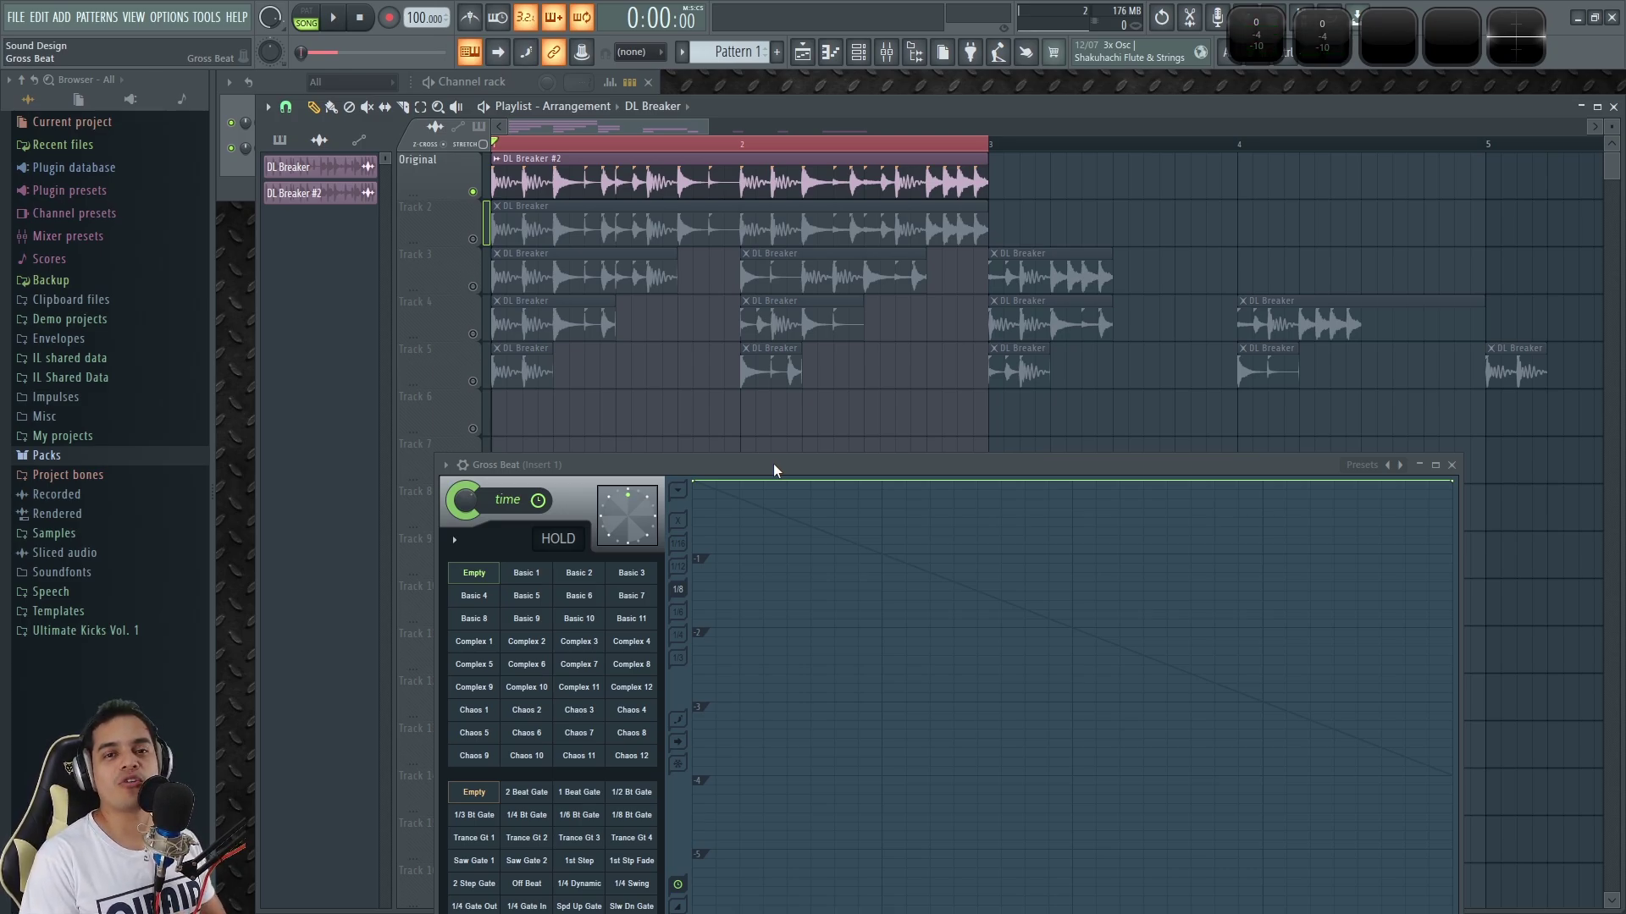
# Switch the solo to Track 2 and play its DL Breaker clip with Gross Beat in view.
pyautogui.click(566, 169)
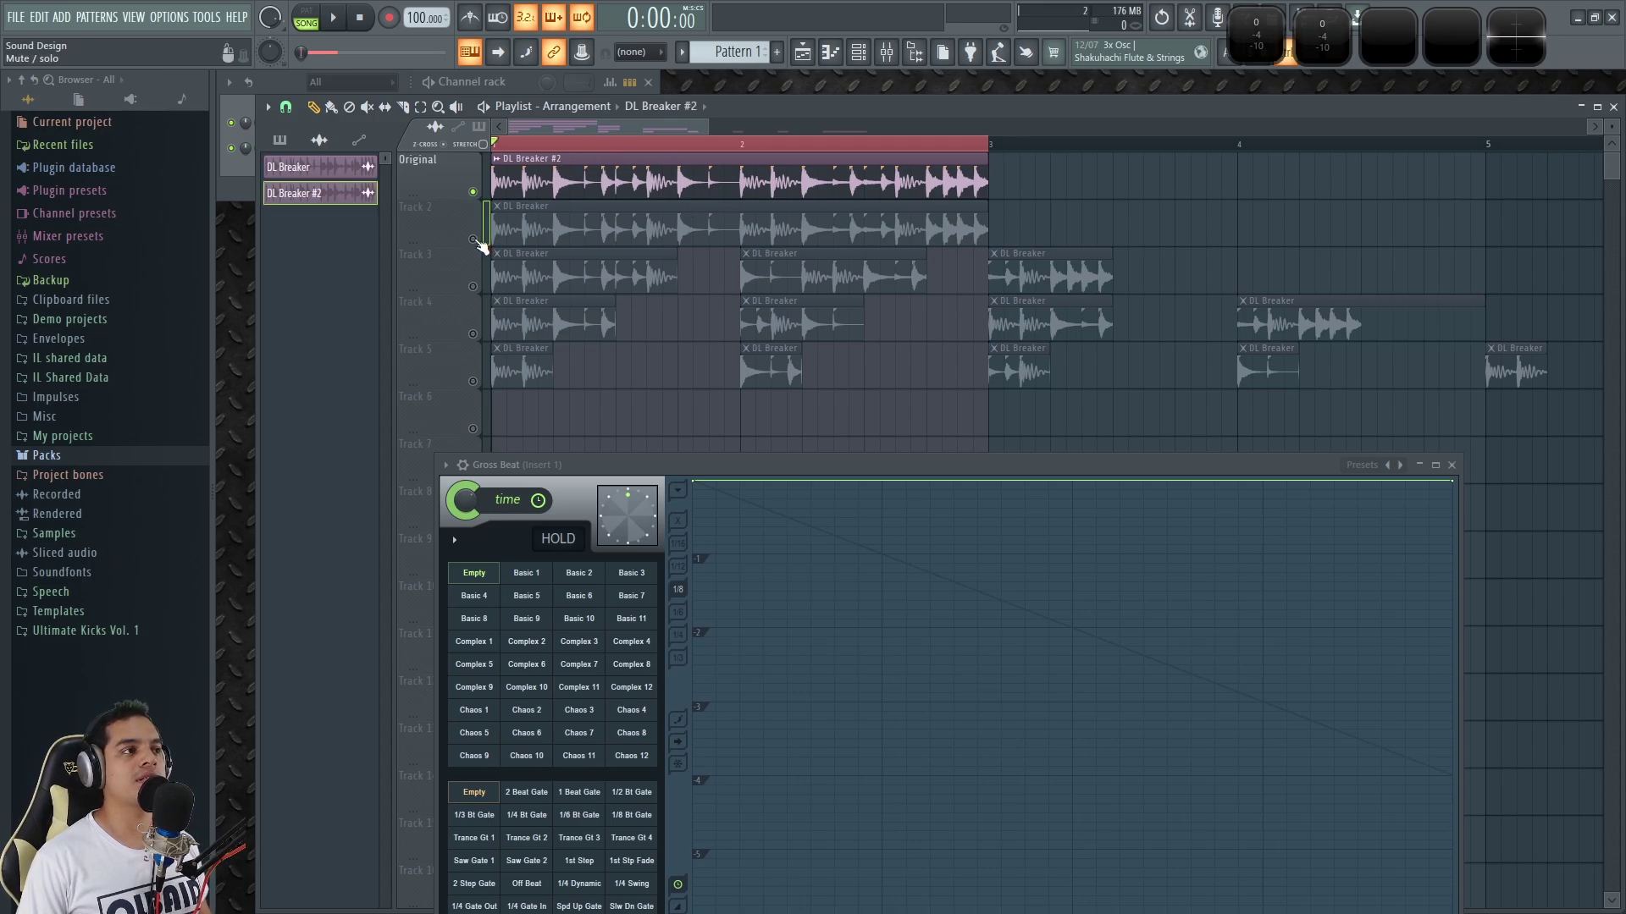
pyautogui.click(559, 237)
pyautogui.moveTo(786, 466); pyautogui.dragTo(785, 426)
pyautogui.press('space')
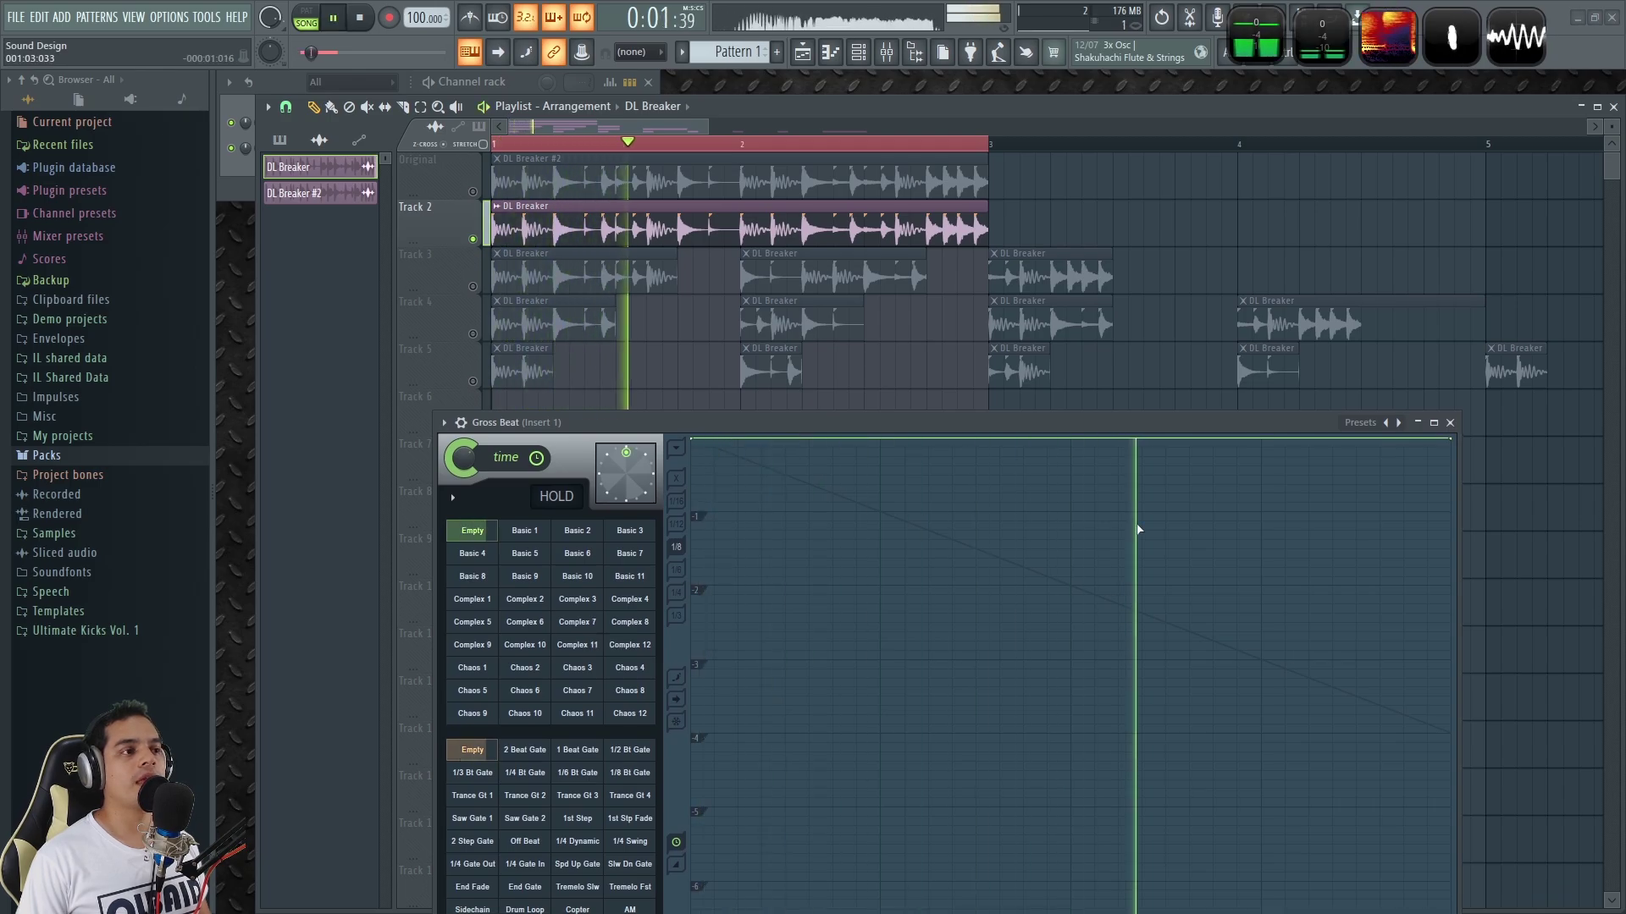
pyautogui.press('space')
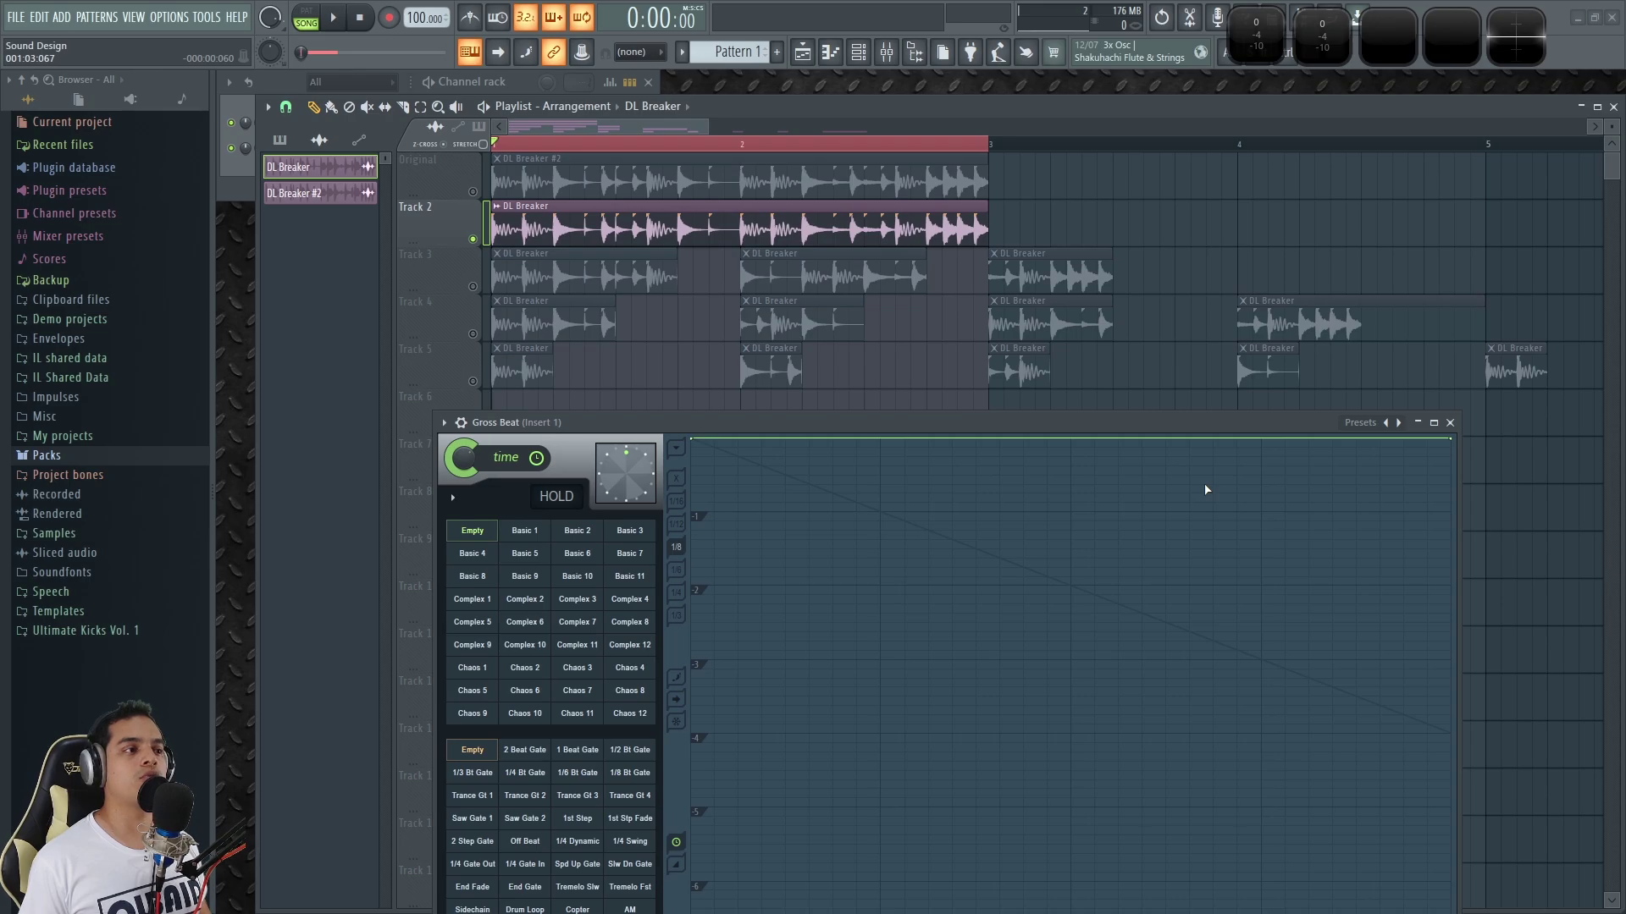
# Pull the end point of Gross Beat's time envelope down to slightly below the 1 mark and set its mode to Single curve.
pyautogui.moveTo(1053, 423); pyautogui.dragTo(929, 241)
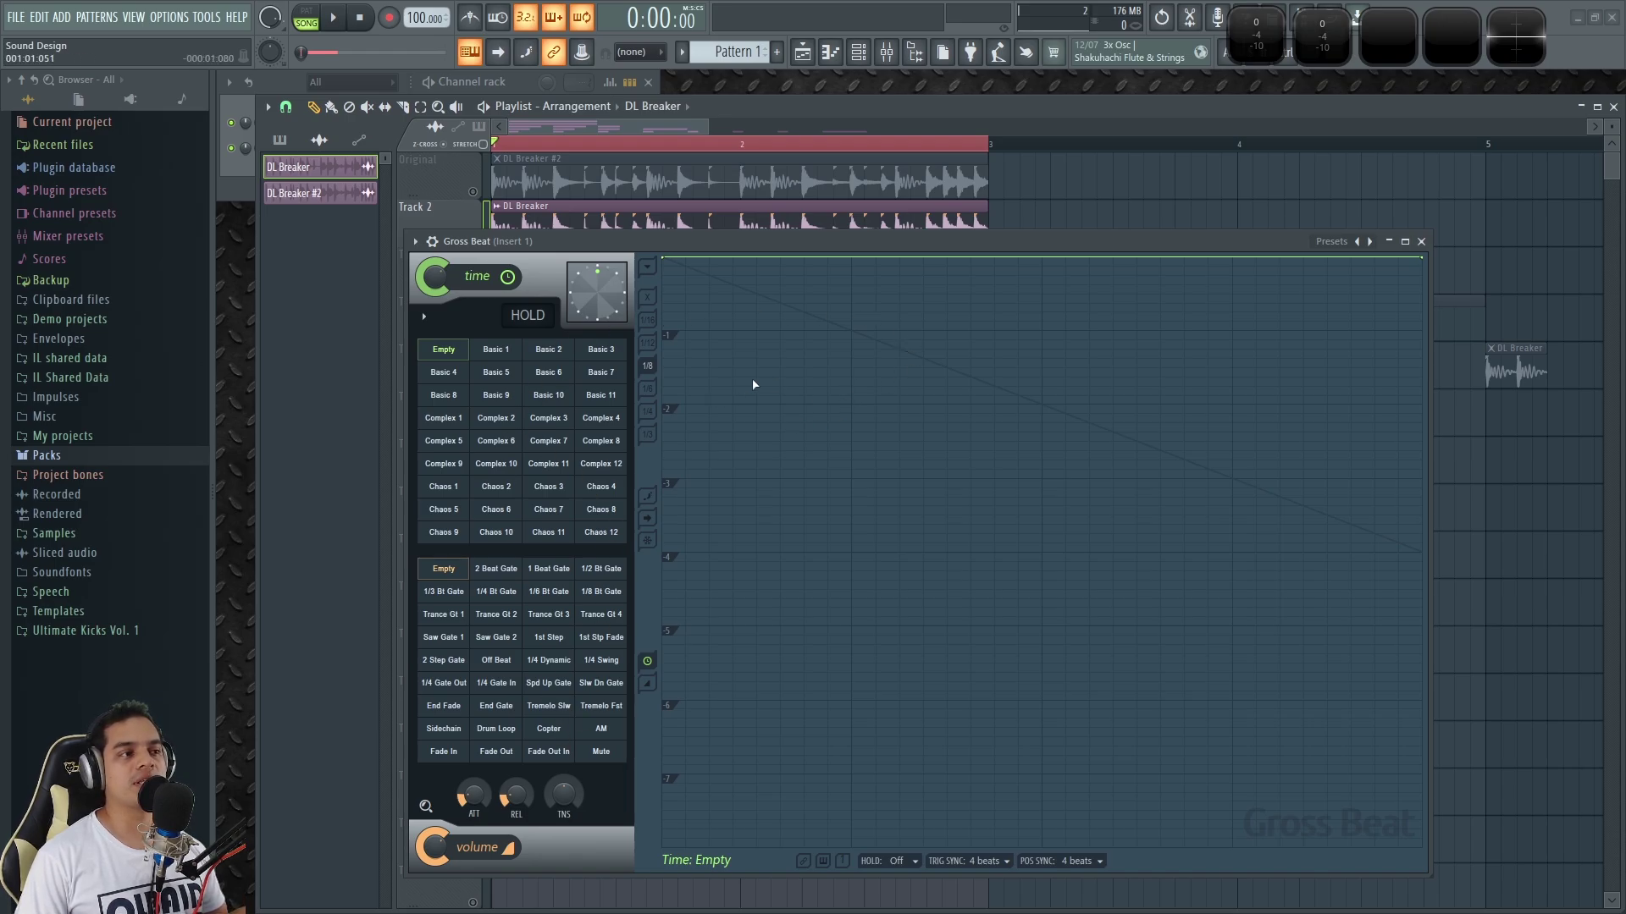
pyautogui.moveTo(1084, 241); pyautogui.dragTo(1102, 247)
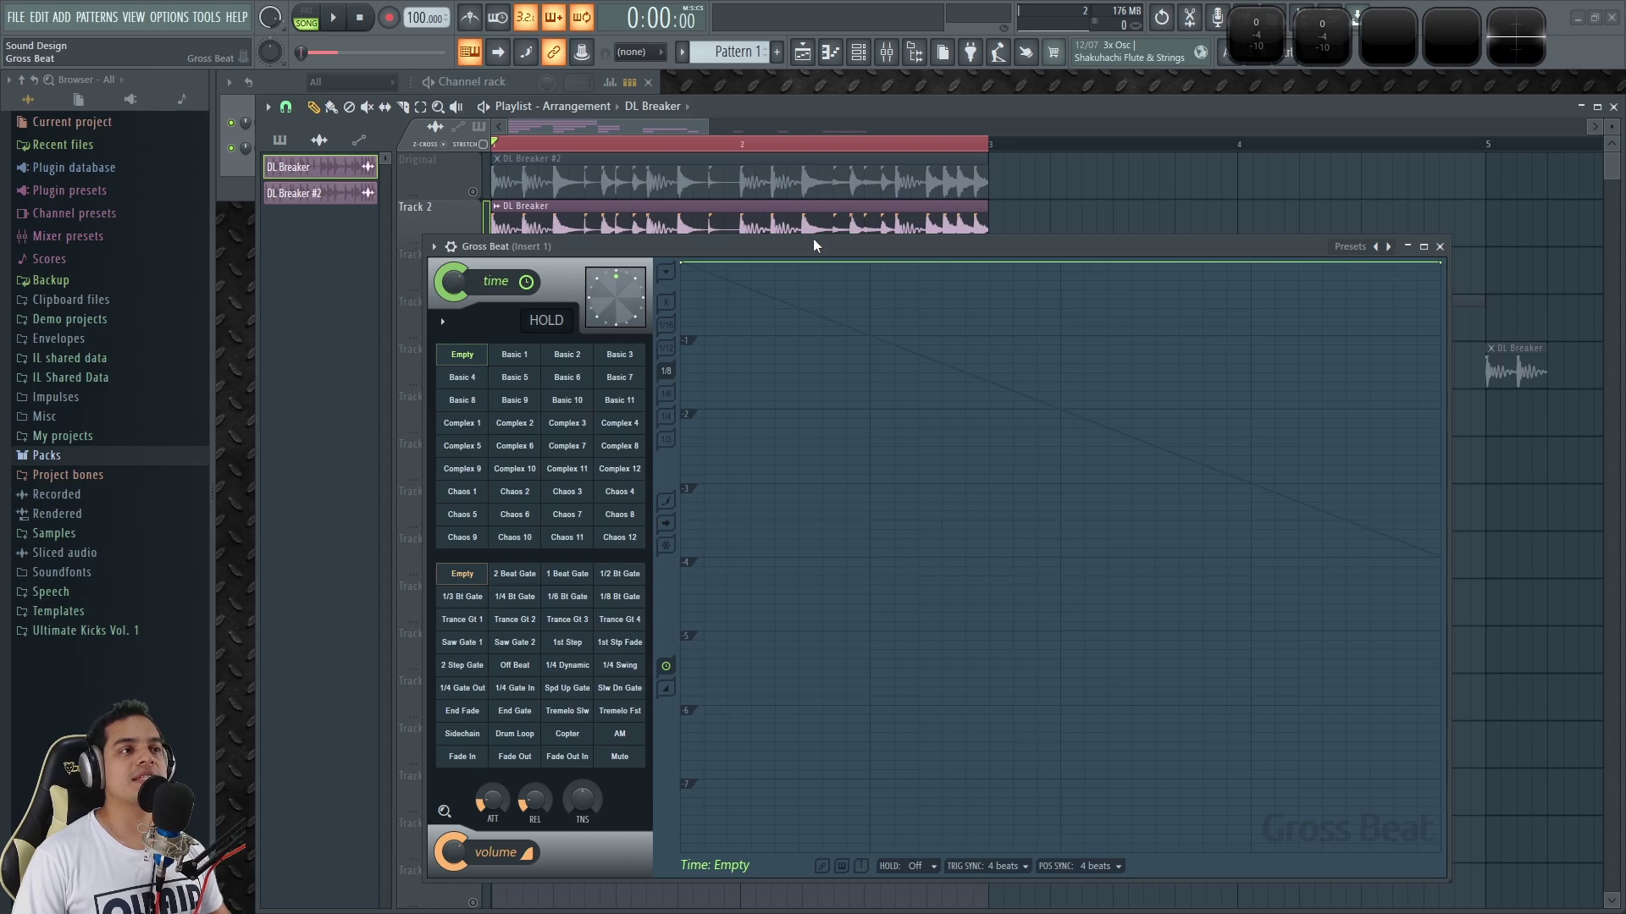
pyautogui.moveTo(1434, 267); pyautogui.dragTo(1439, 364)
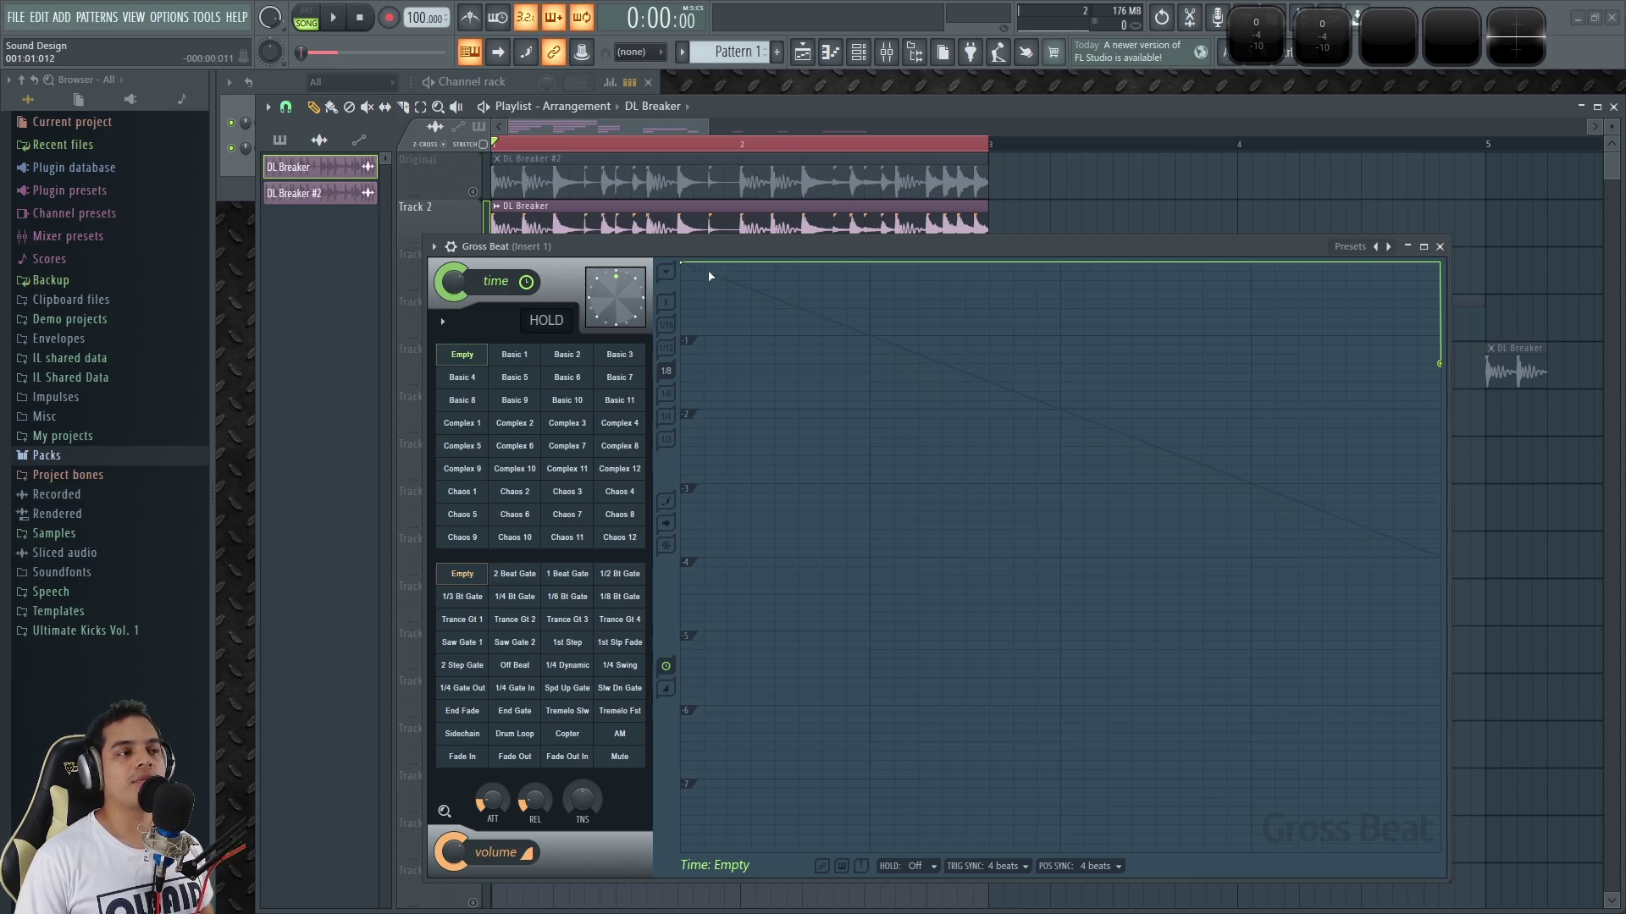
pyautogui.rightClick(1440, 364)
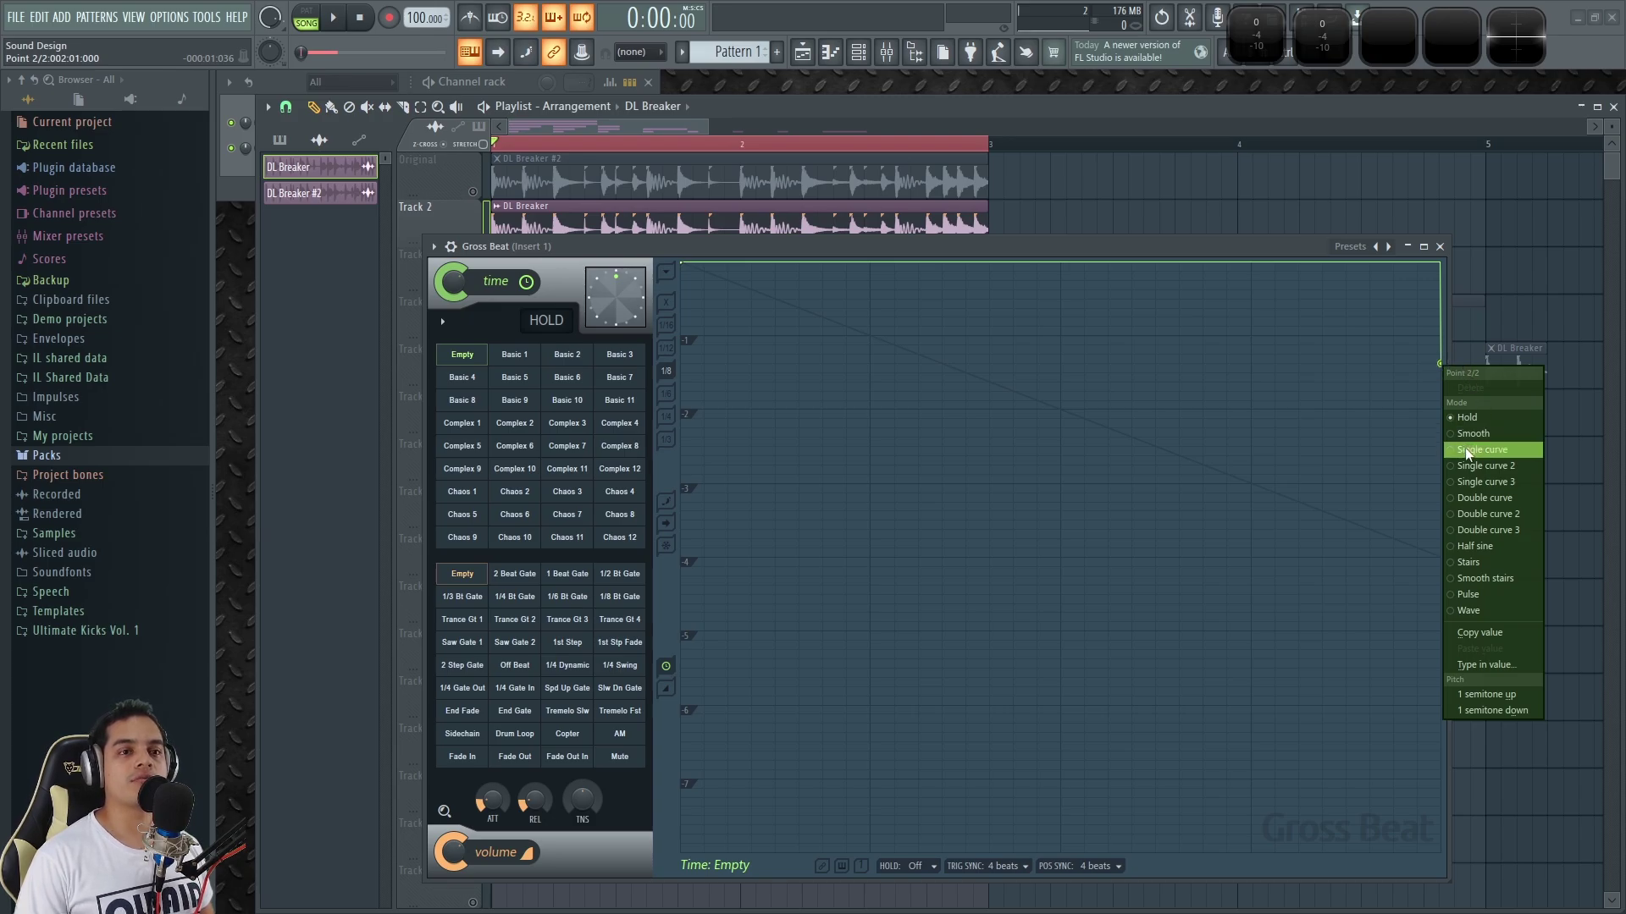
pyautogui.click(1495, 450)
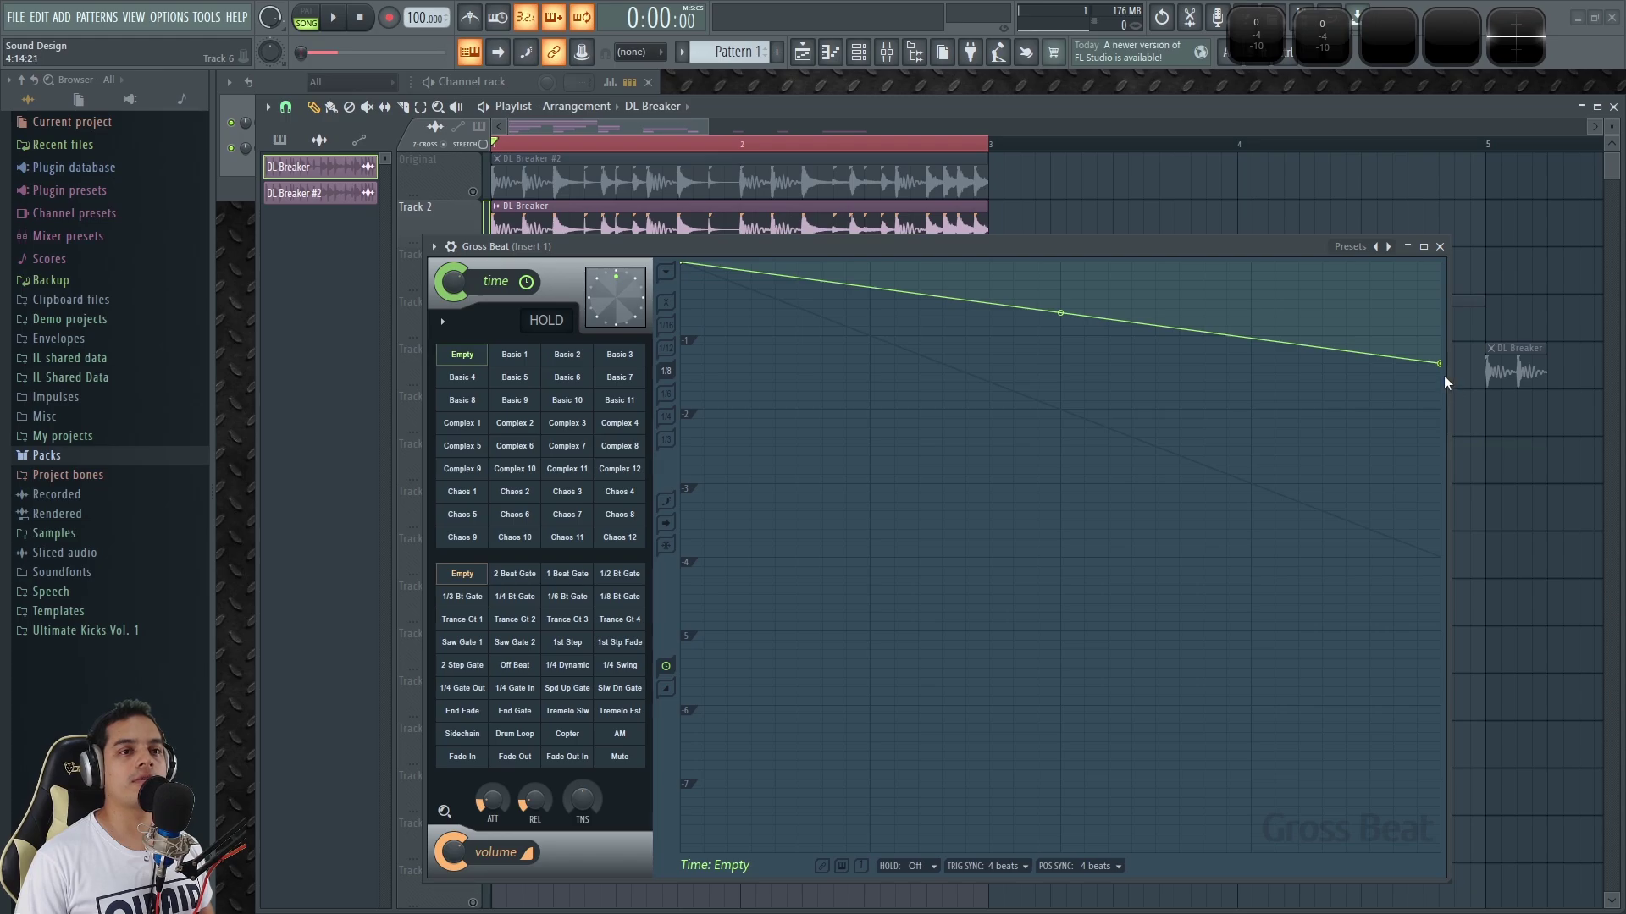
# Raise the time envelope's end point back to the top edge and play the loop with the flat line.
pyautogui.moveTo(1439, 364); pyautogui.dragTo(1460, 214)
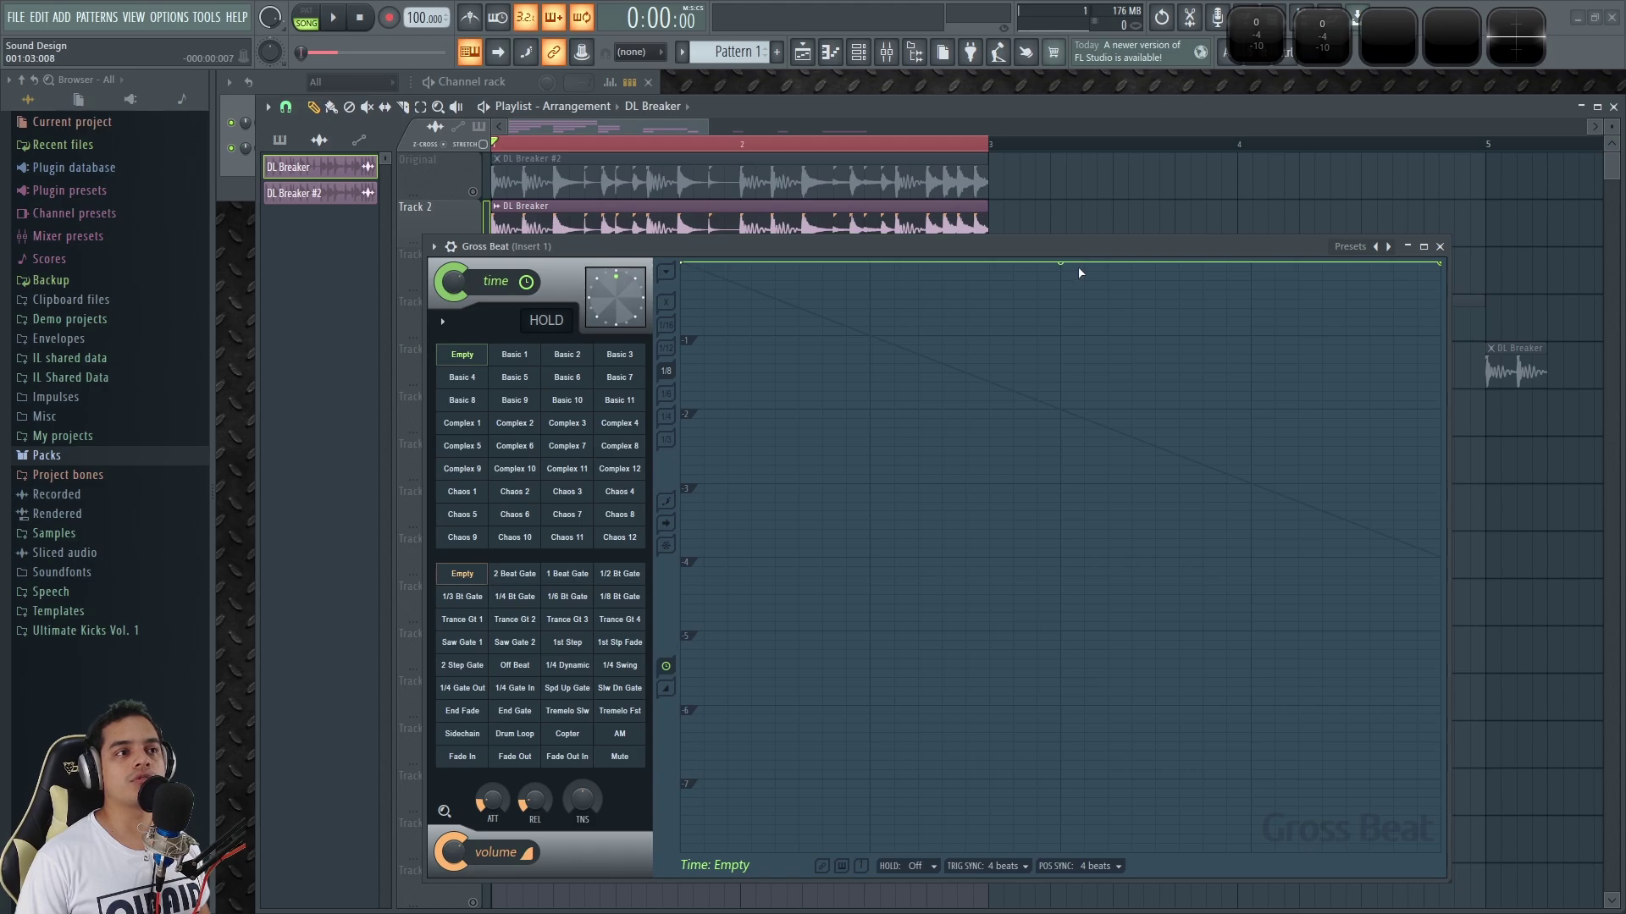
pyautogui.press('space')
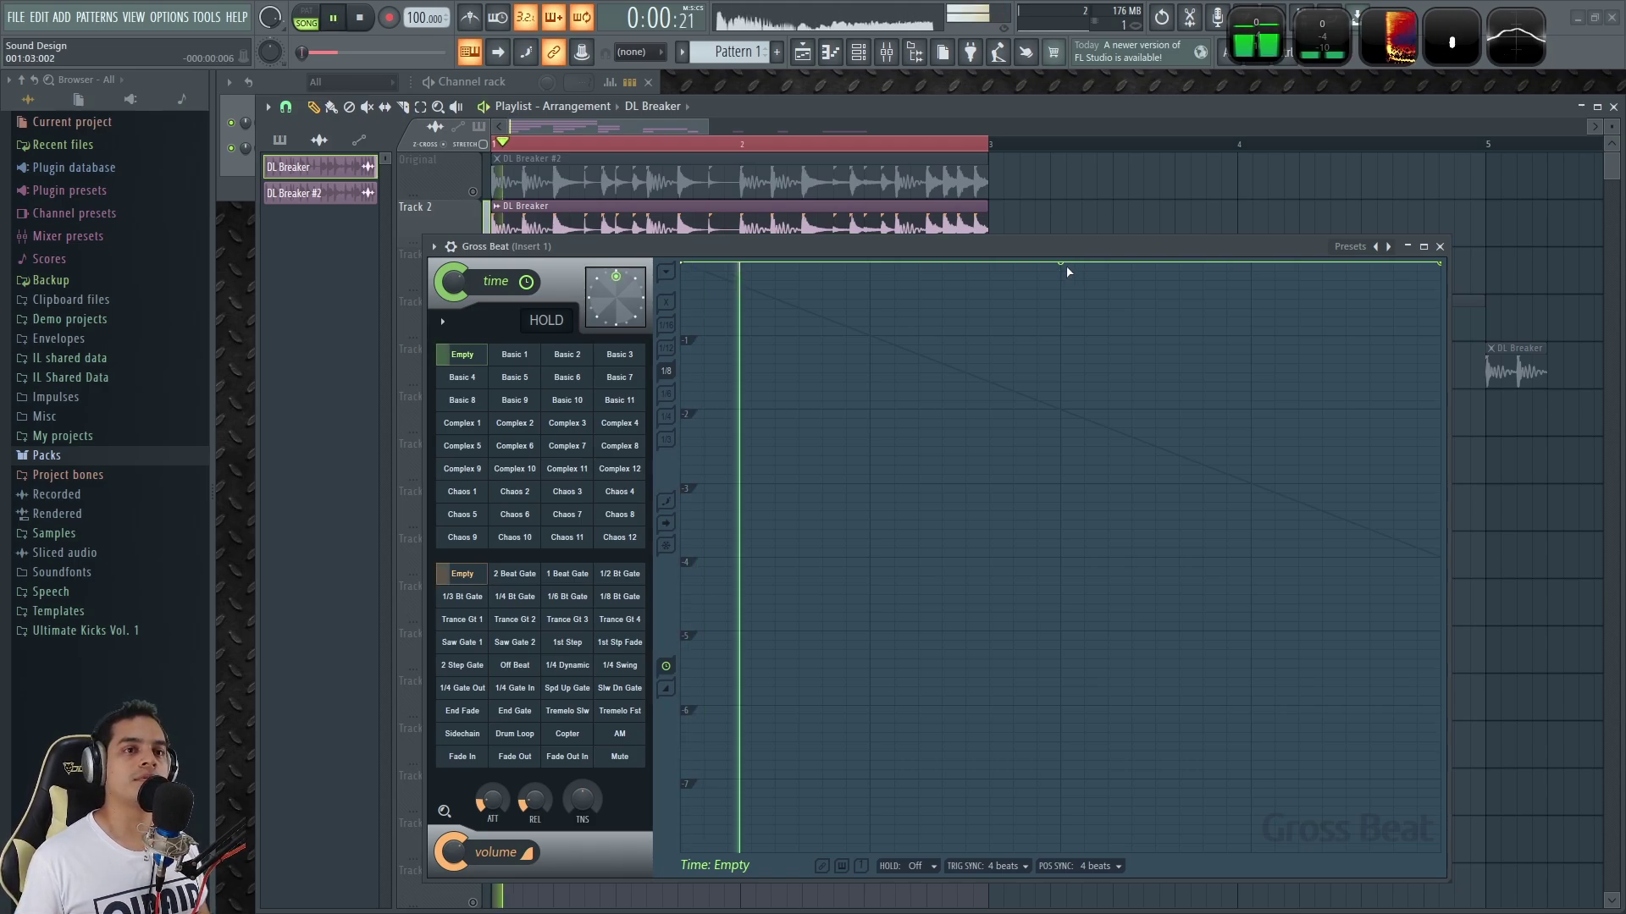
pyautogui.press('space')
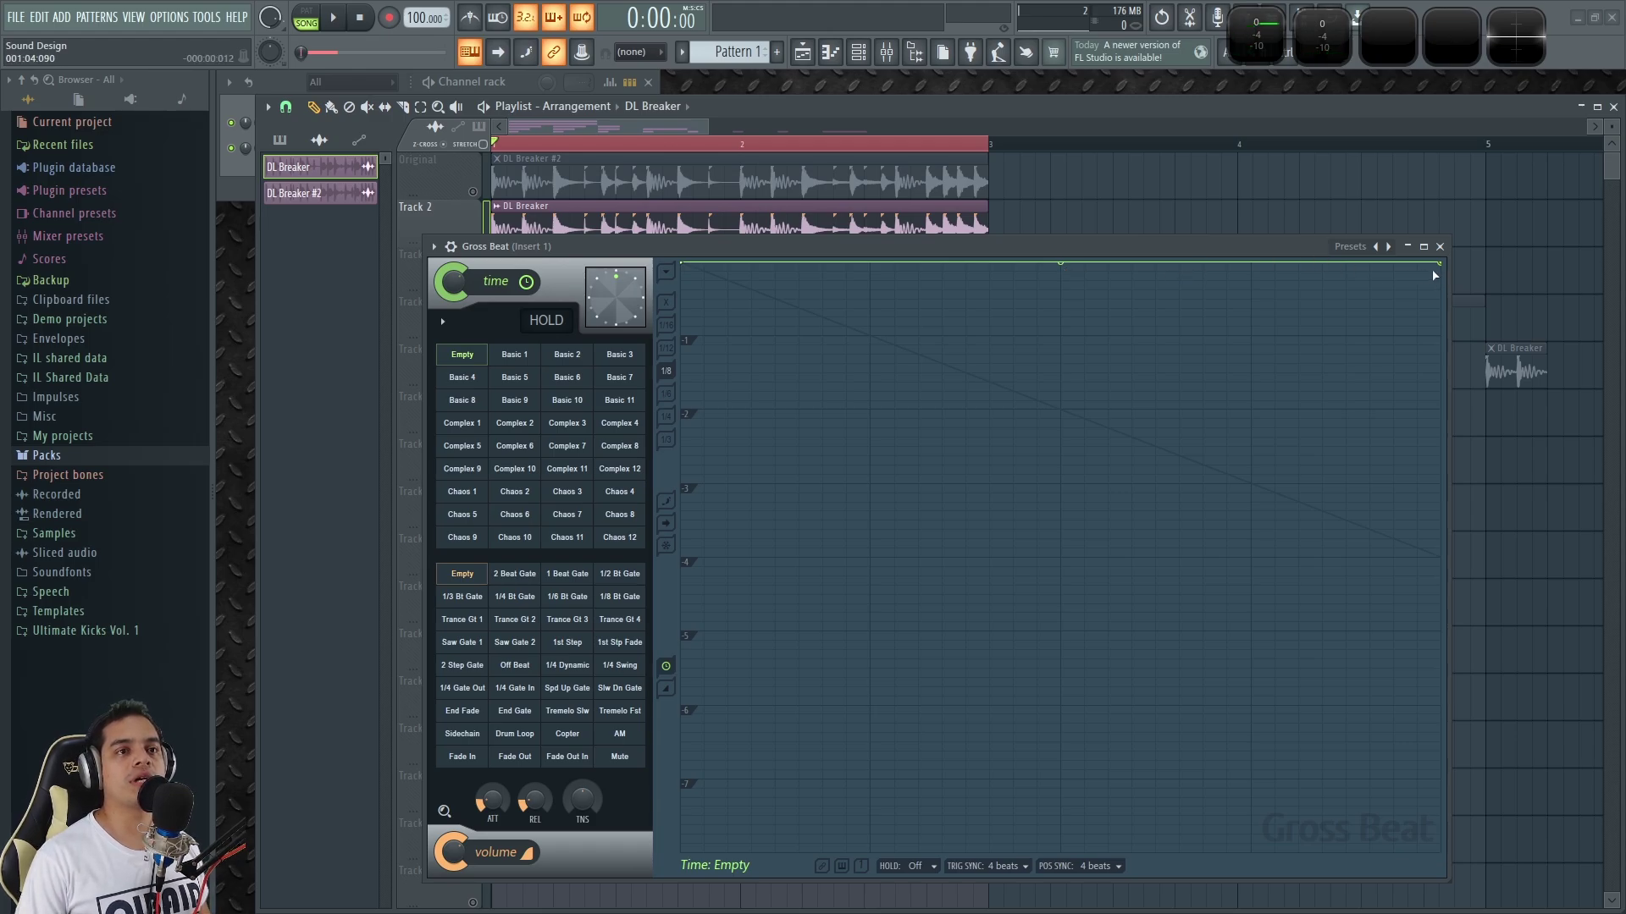
# Lower the envelope's end point to above the 1 mark and further to just above the 2 mark while playing the loop.
pyautogui.moveTo(1447, 264); pyautogui.dragTo(1458, 306)
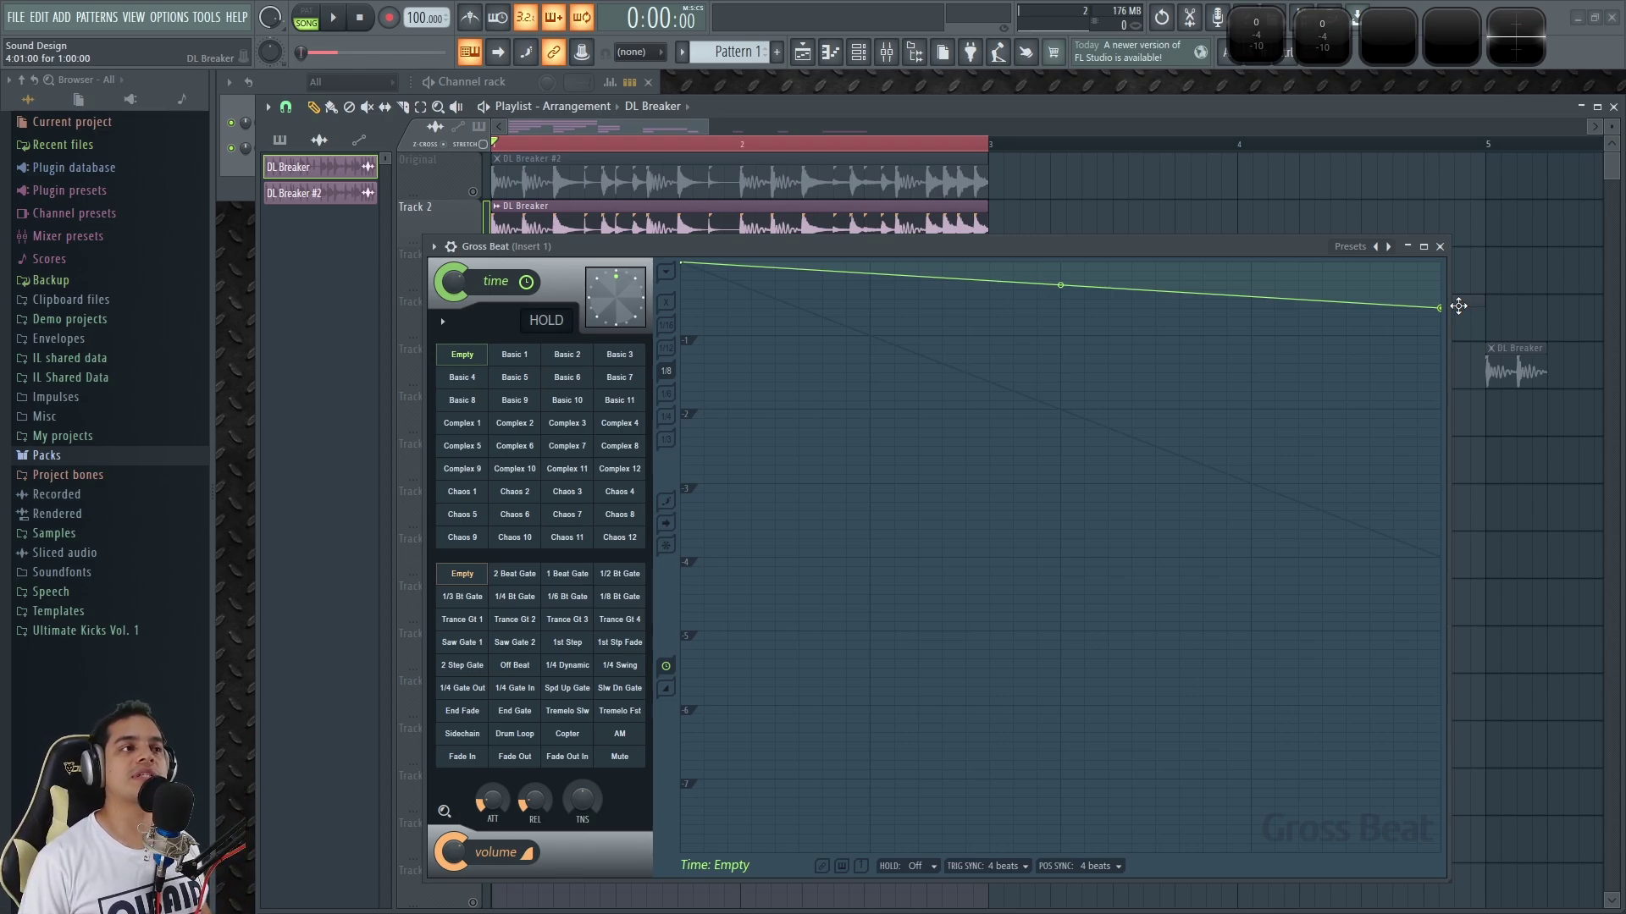
pyautogui.press('space')
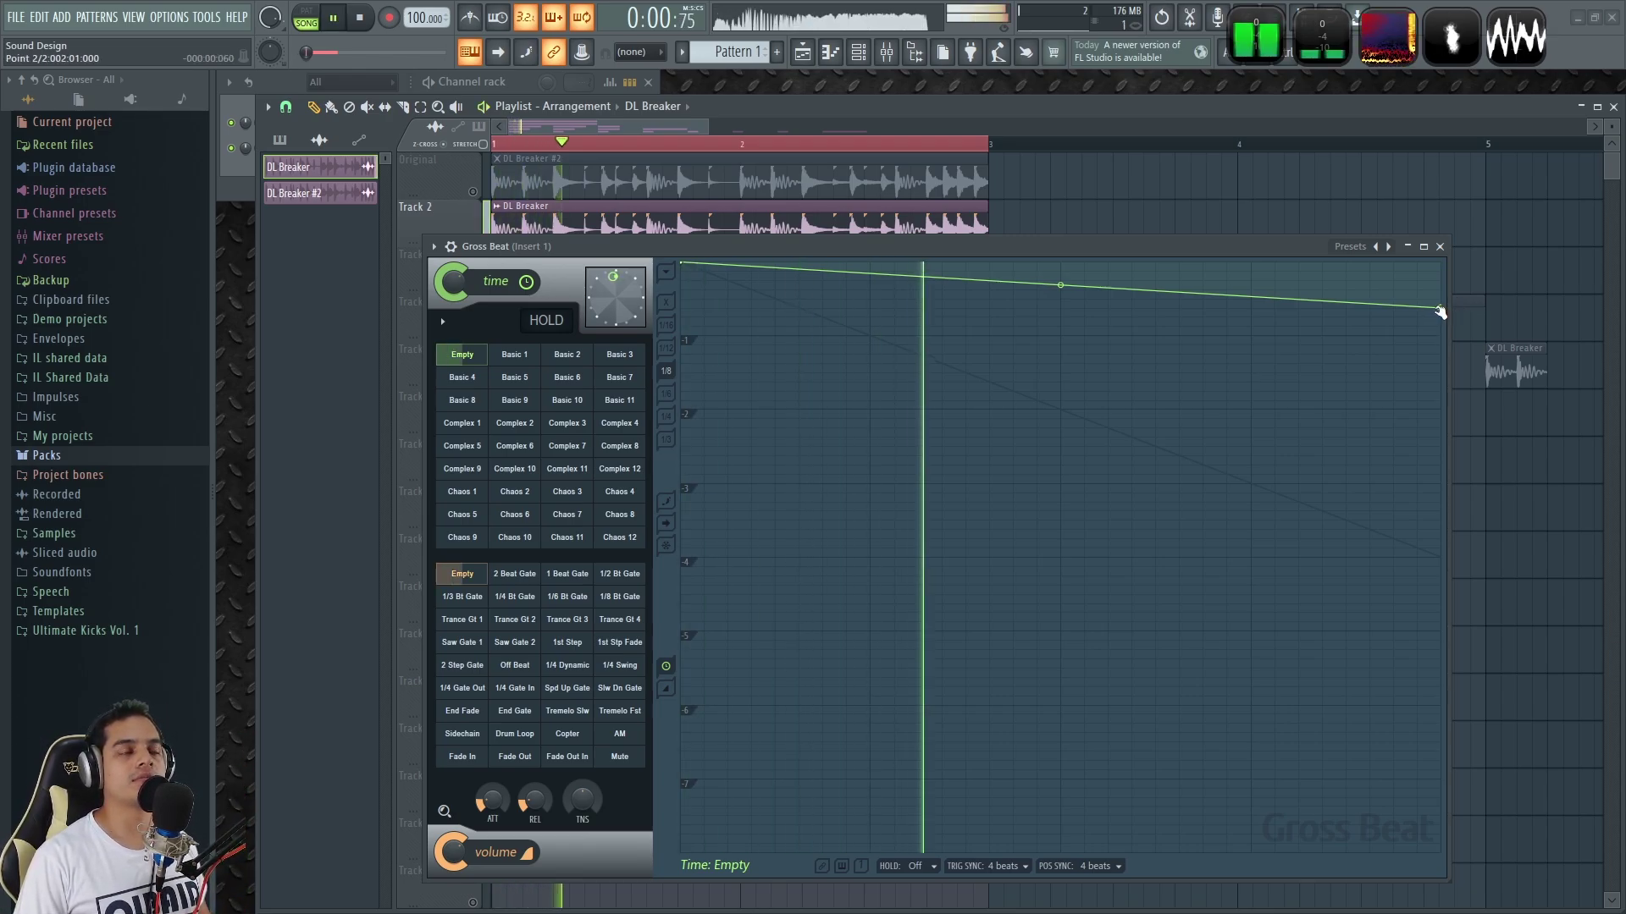
pyautogui.moveTo(1441, 309); pyautogui.dragTo(1445, 400)
pyautogui.press('space')
# Lower the time envelope's end point to the 4 mark, matching the diagonal guide line, and play the loop.
pyautogui.press('space')
pyautogui.moveTo(1441, 395); pyautogui.dragTo(1445, 555)
pyautogui.press('space')
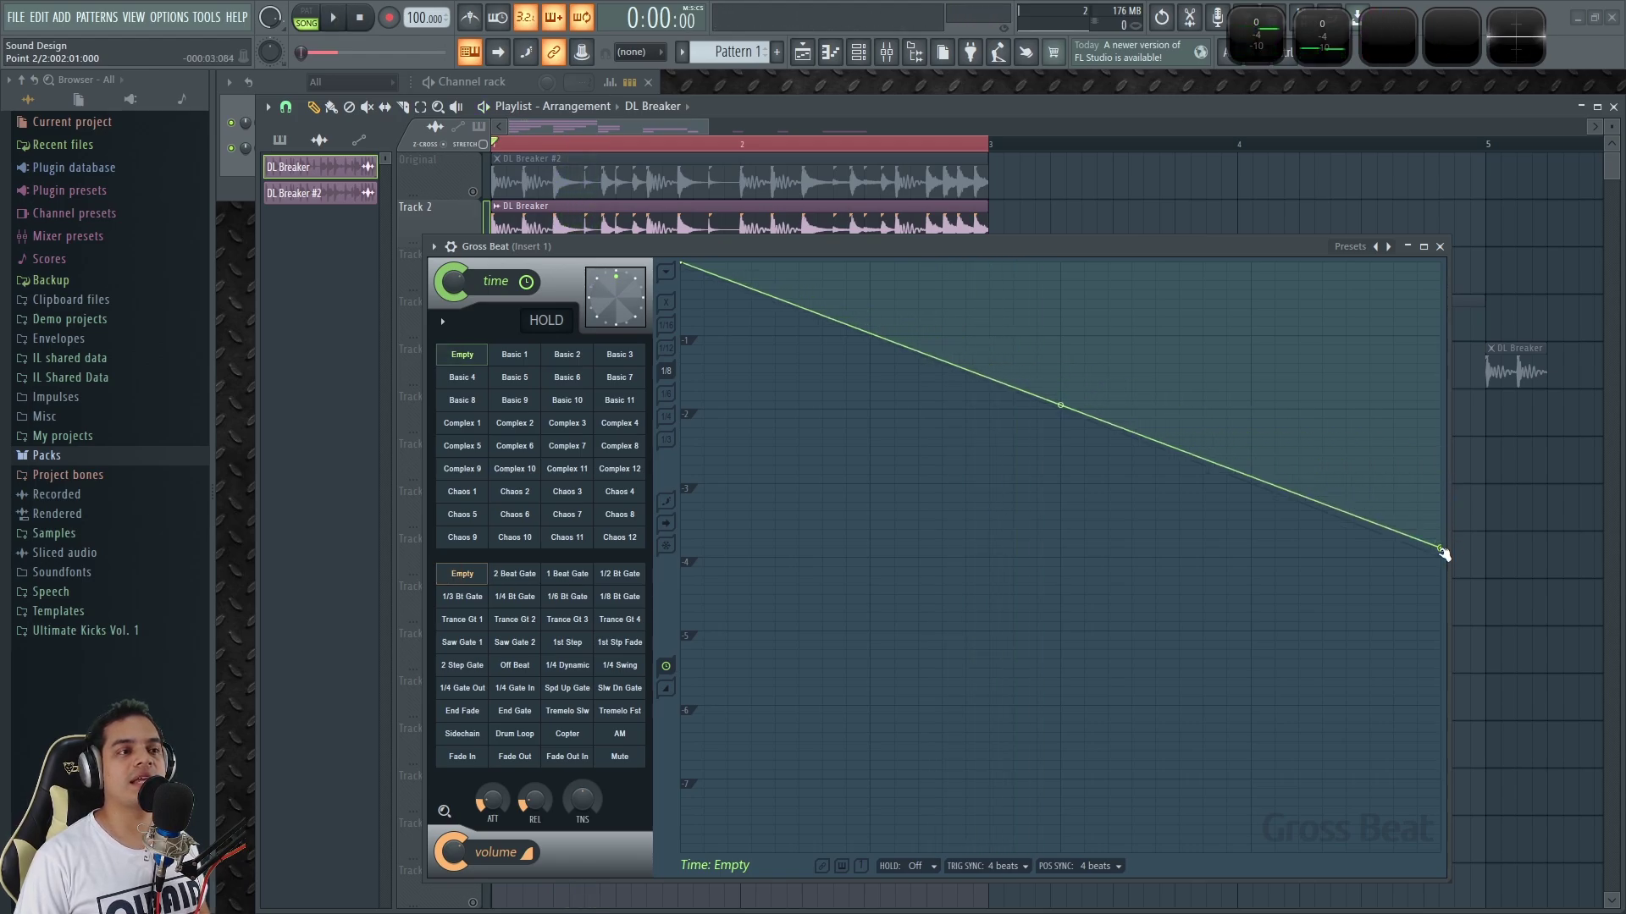
pyautogui.press('space')
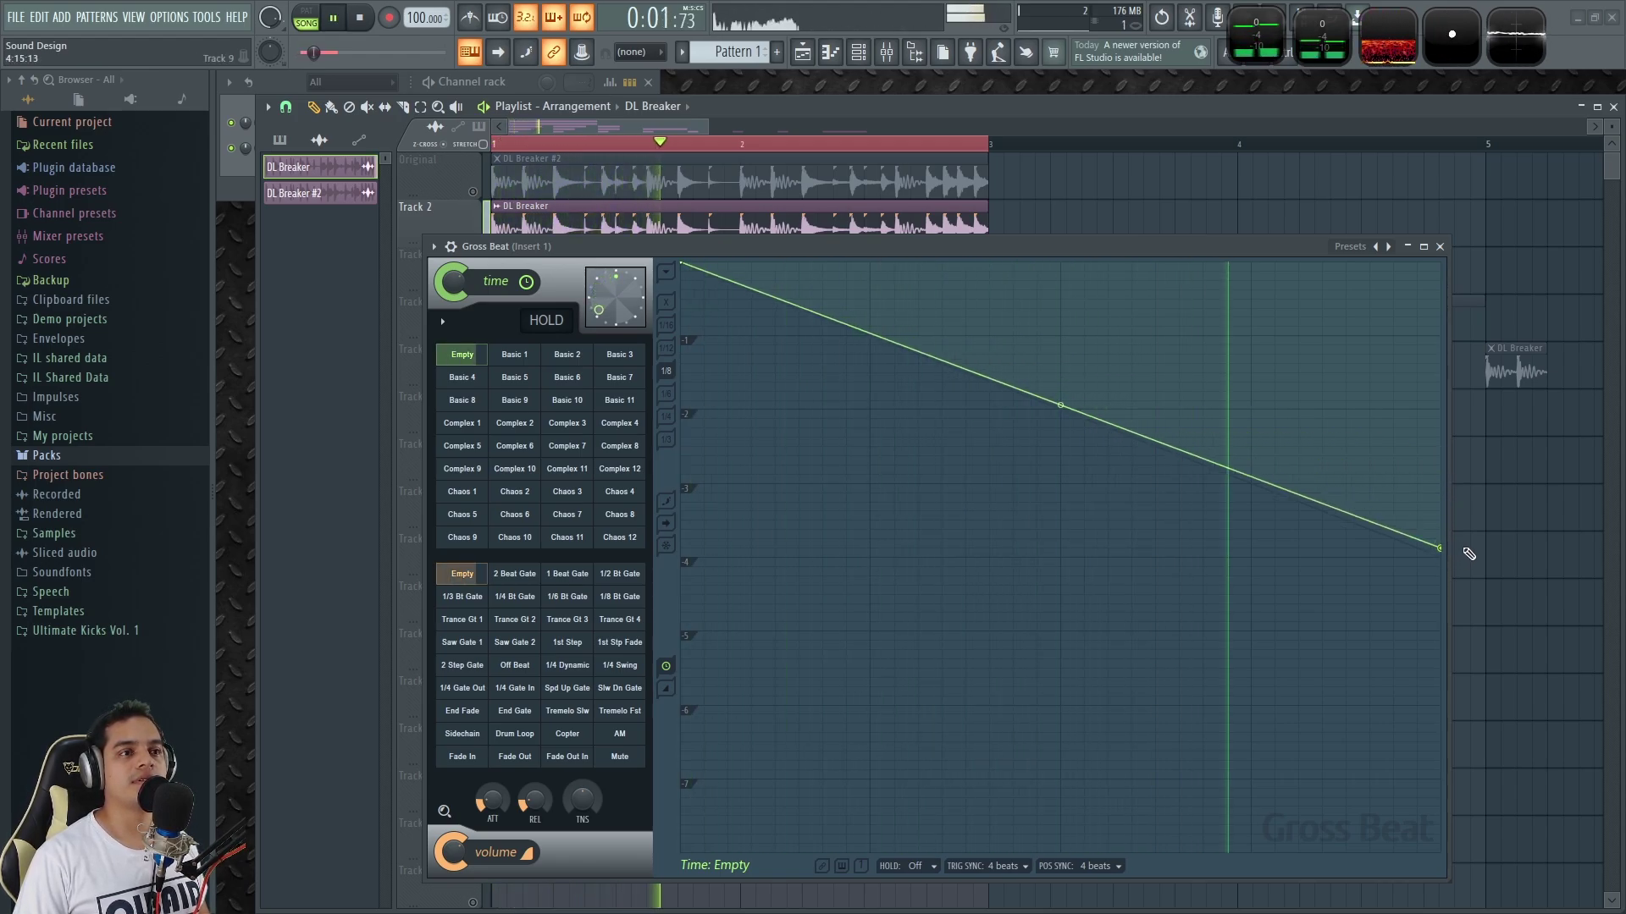
pyautogui.press('space')
pyautogui.moveTo(1440, 551); pyautogui.dragTo(1458, 562)
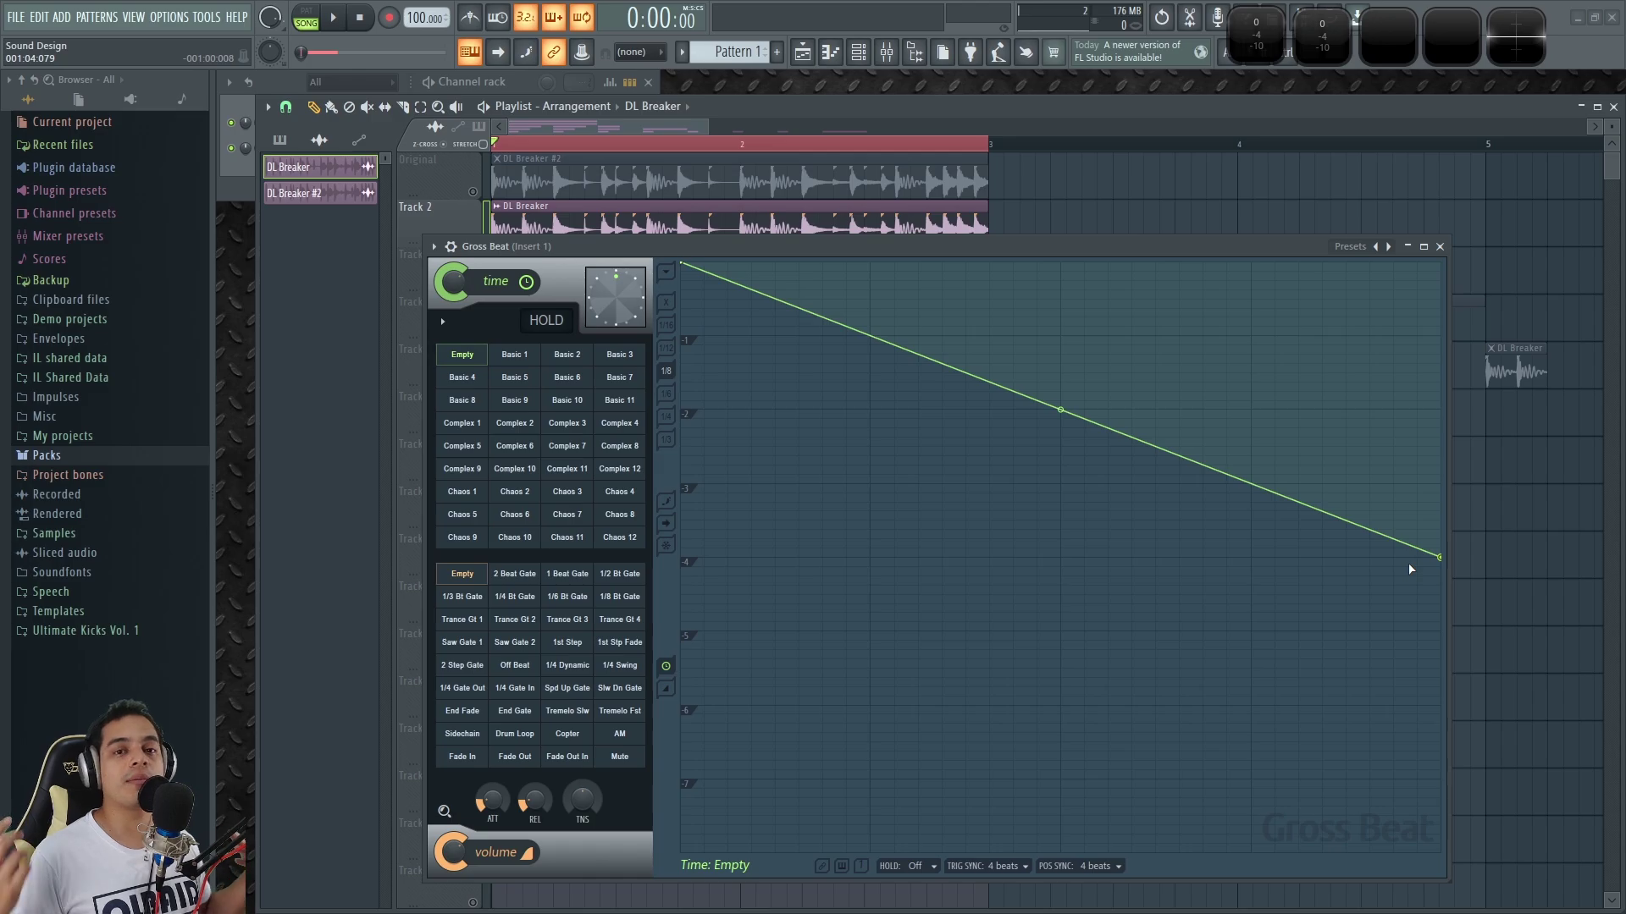
pyautogui.press('space')
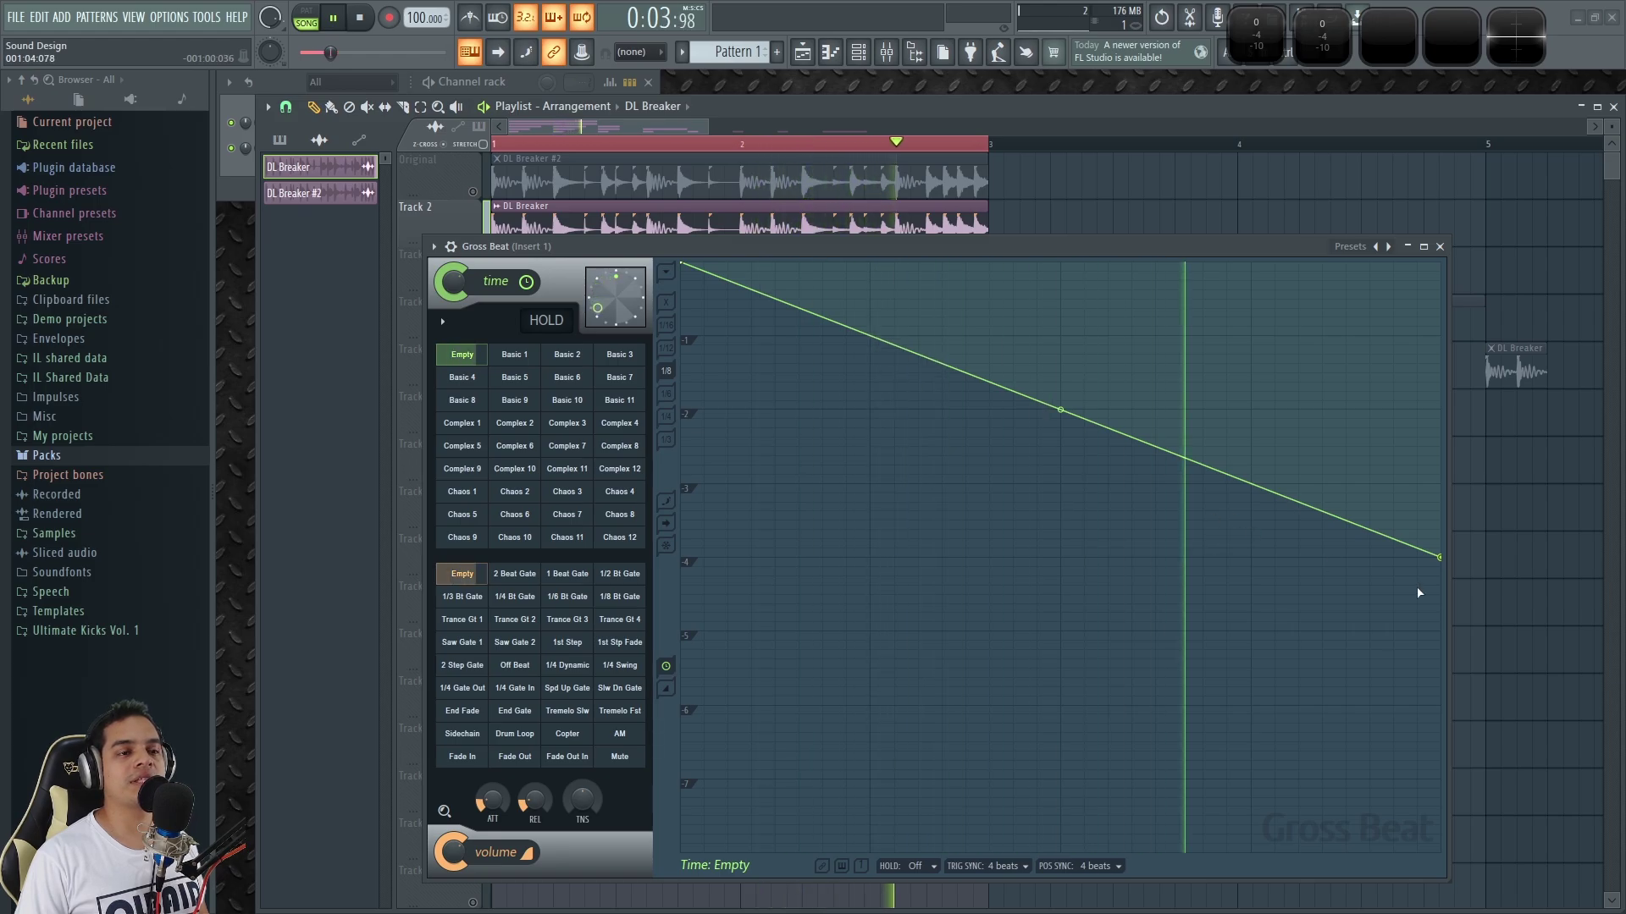
pyautogui.press('space')
# Lower the time envelope's end point to slightly below the 5 mark, past the diagonal guide line, and play the loop.
pyautogui.moveTo(1440, 557); pyautogui.dragTo(1461, 650)
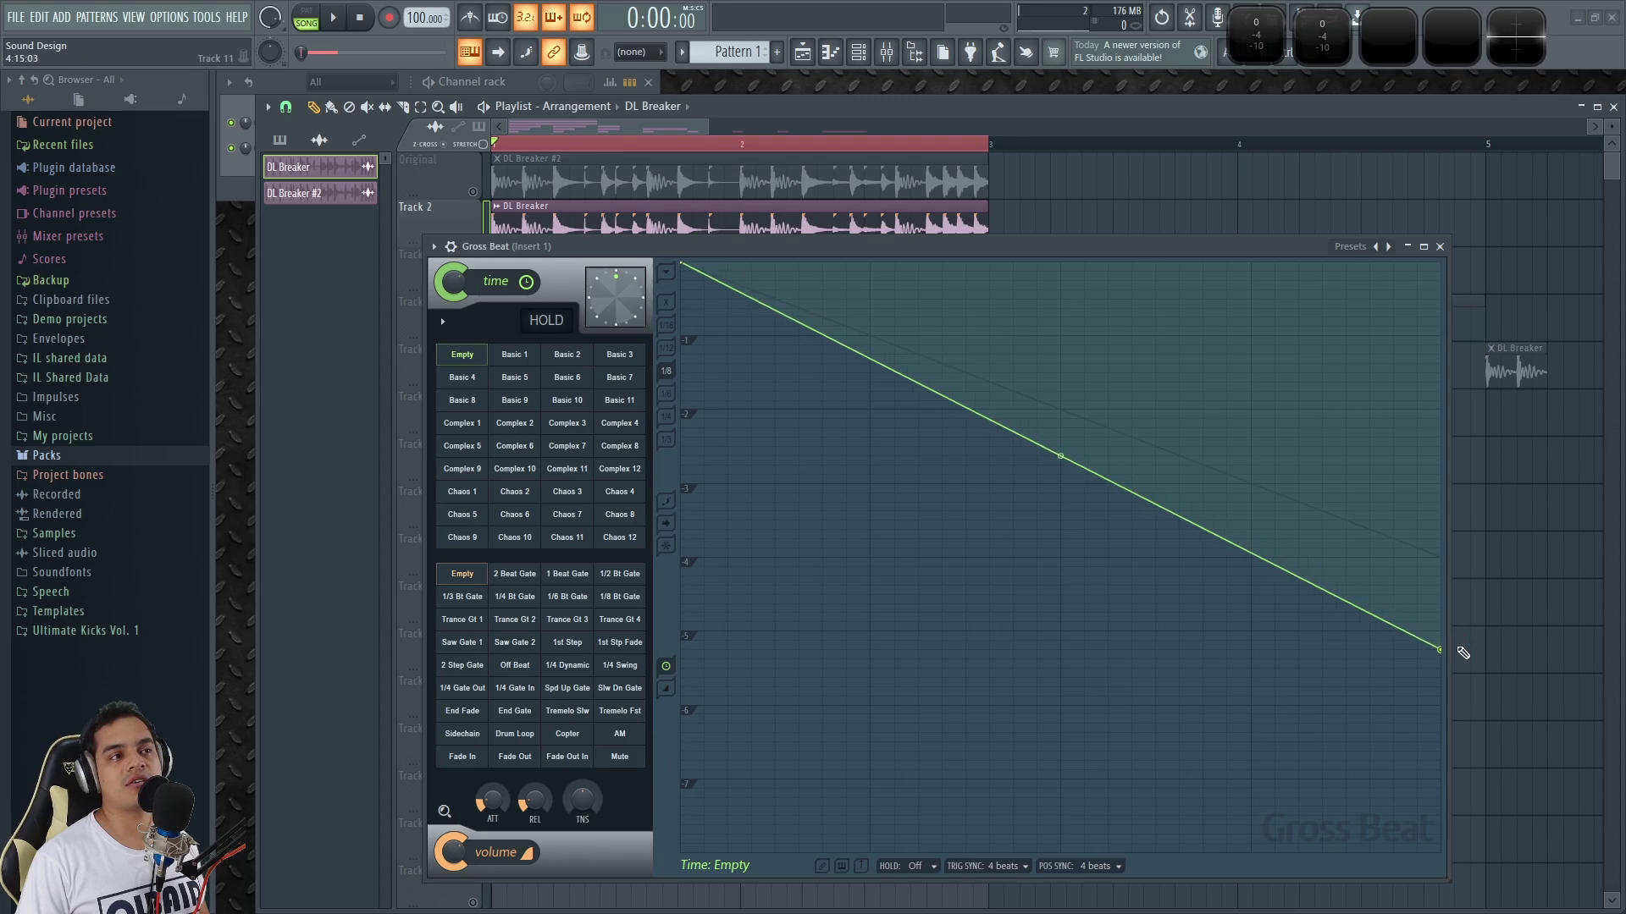
pyautogui.press('space')
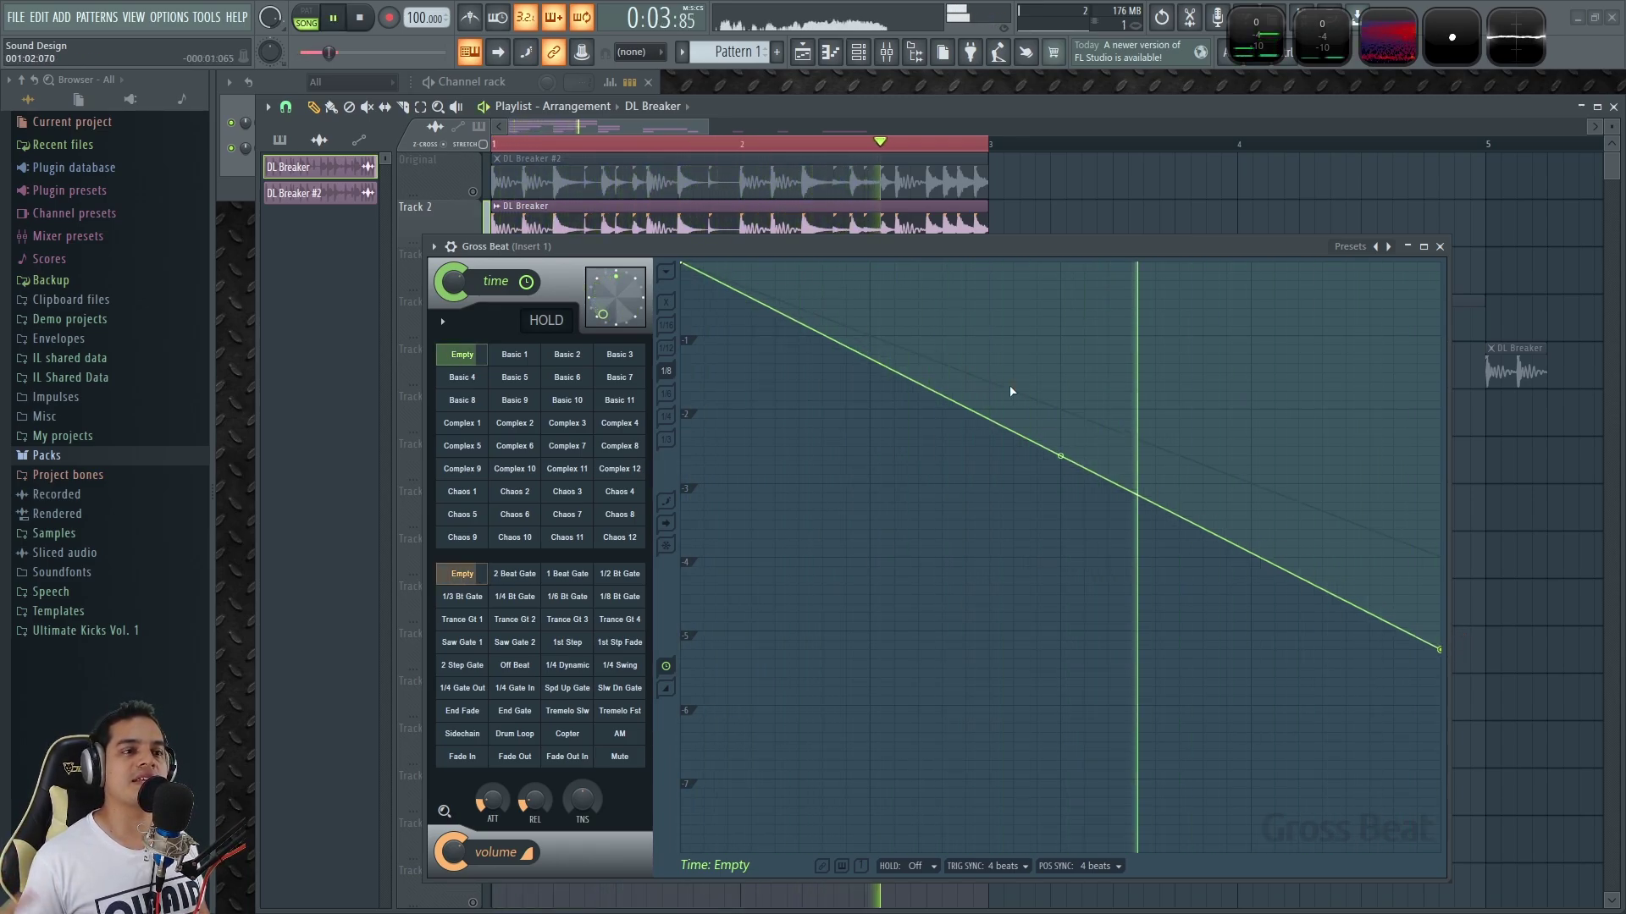
pyautogui.press('space')
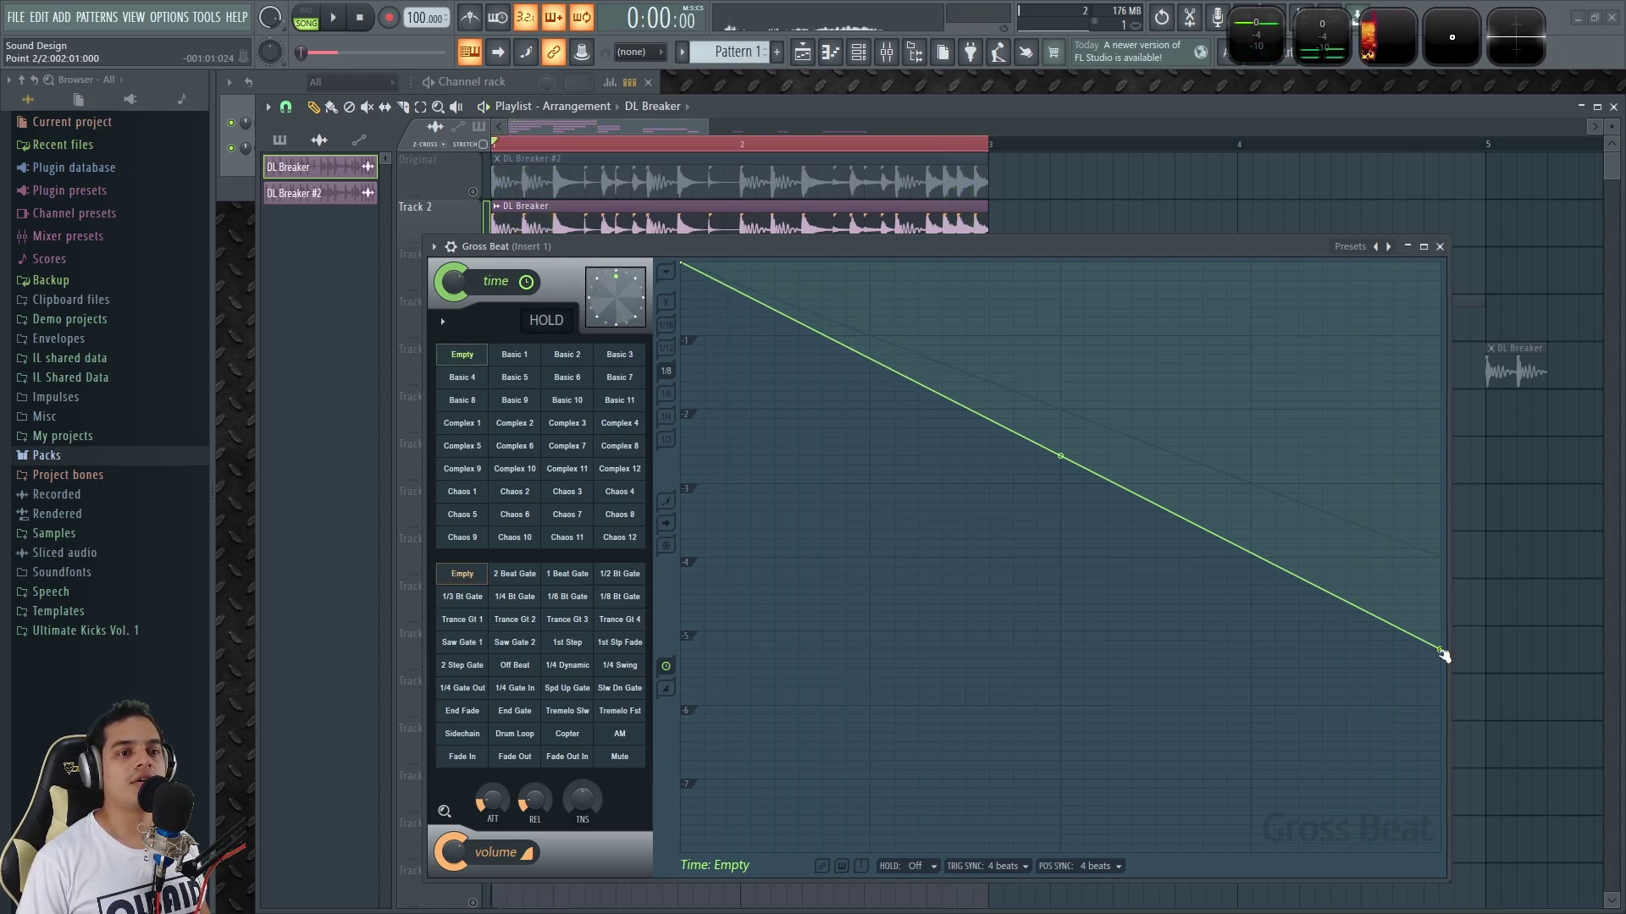
# Lower the time envelope's end point to the bottom edge and play the loop twice.
pyautogui.moveTo(1443, 653); pyautogui.dragTo(1462, 845)
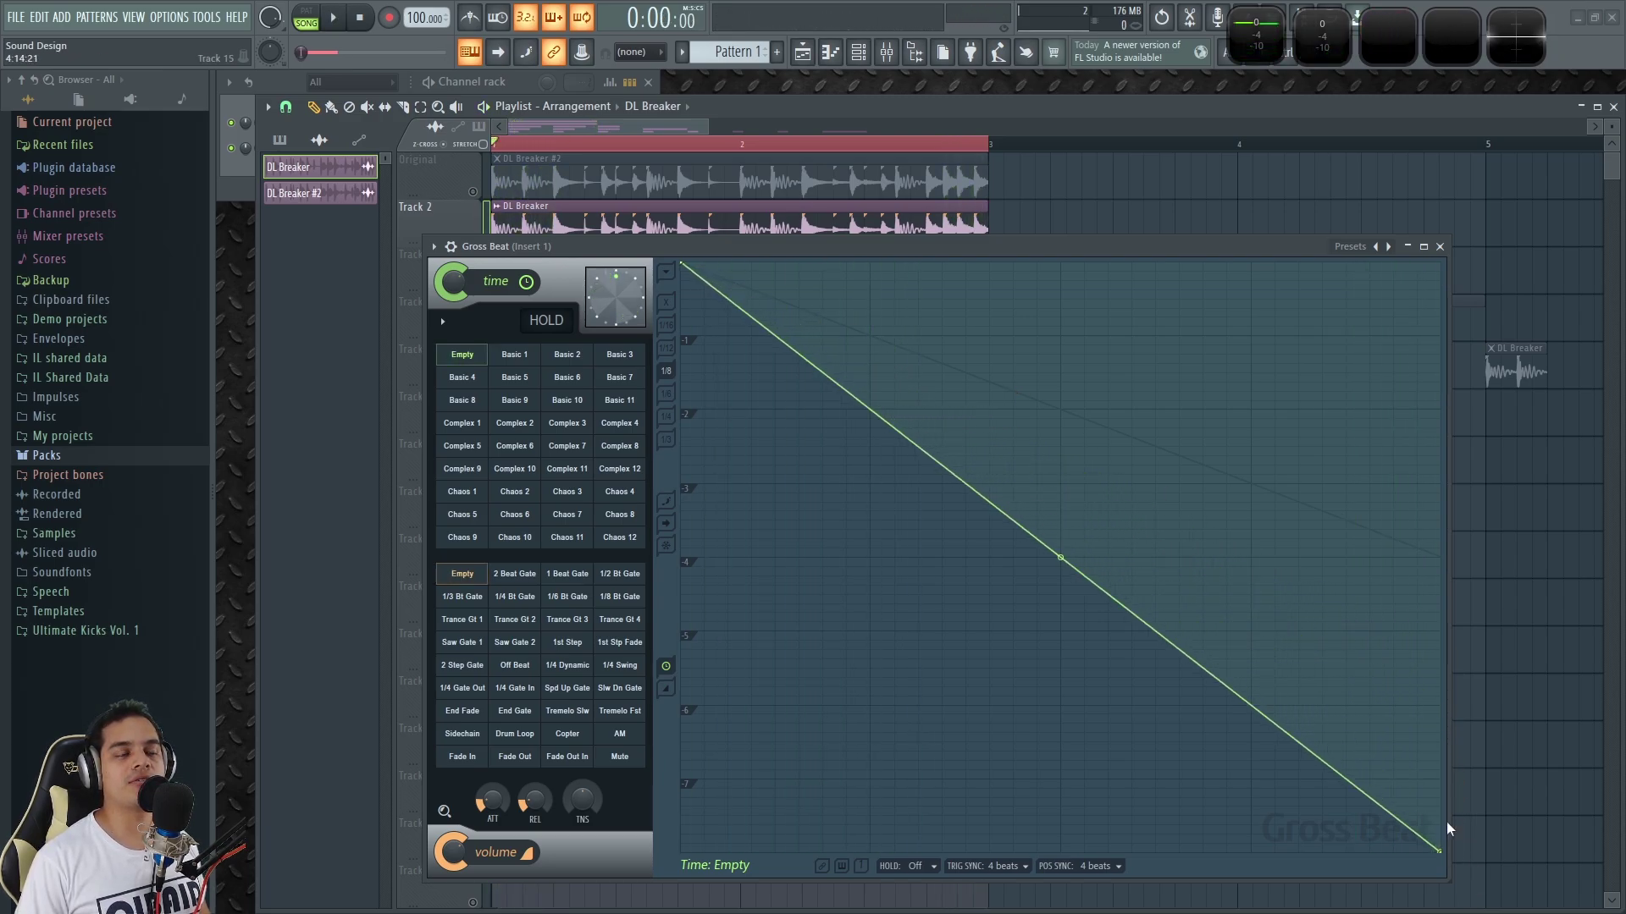
pyautogui.press('space')
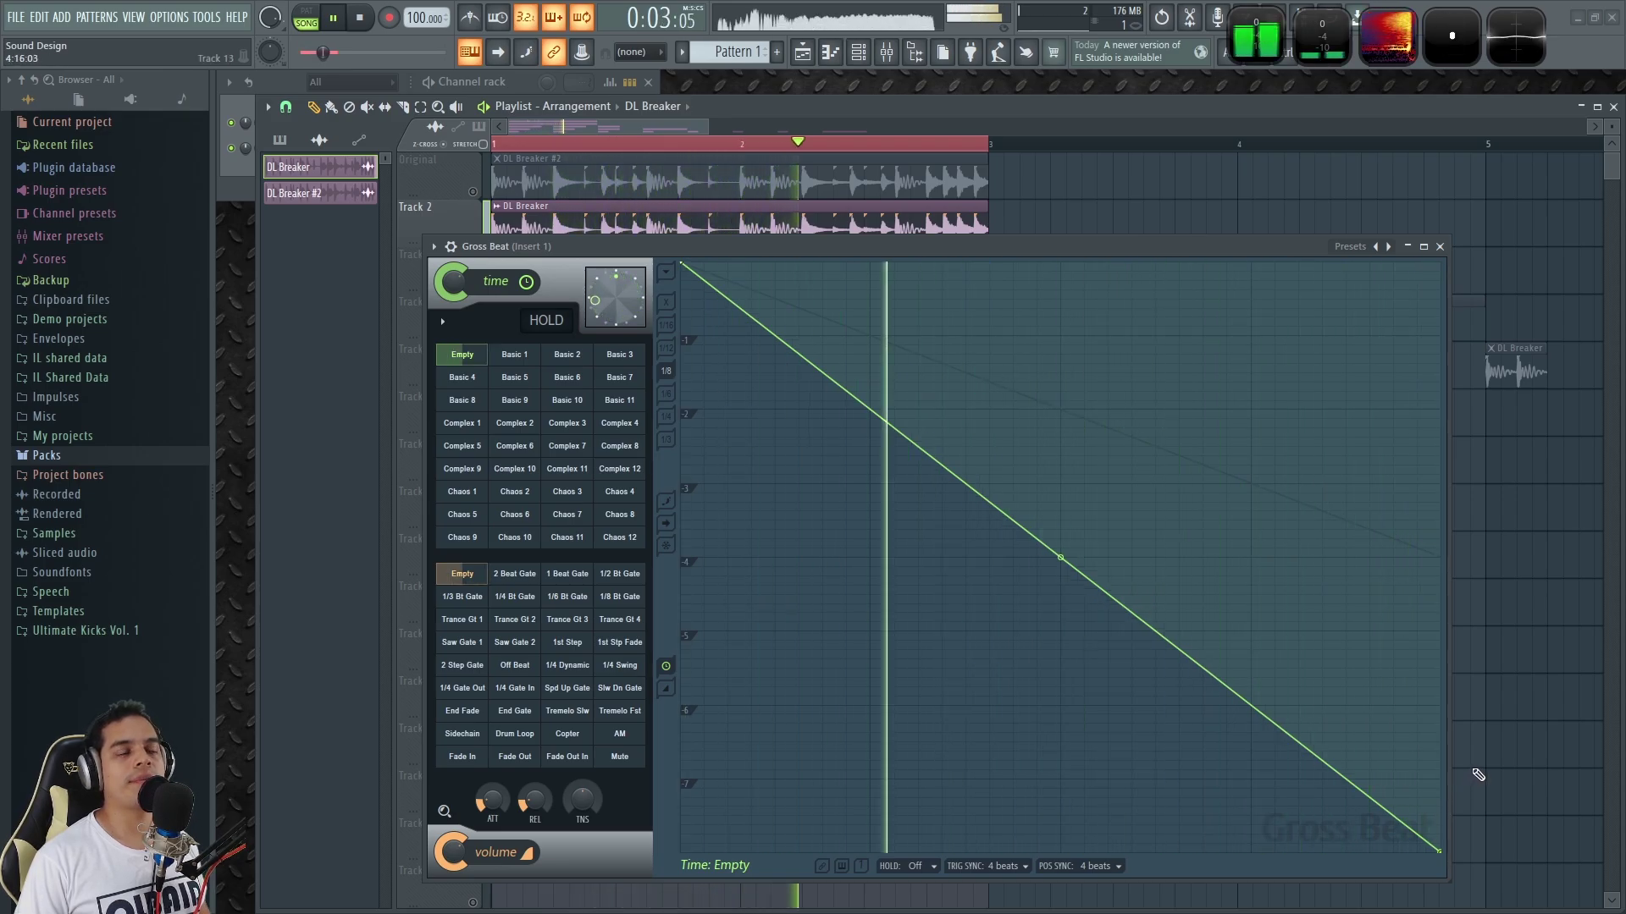
pyautogui.press('space')
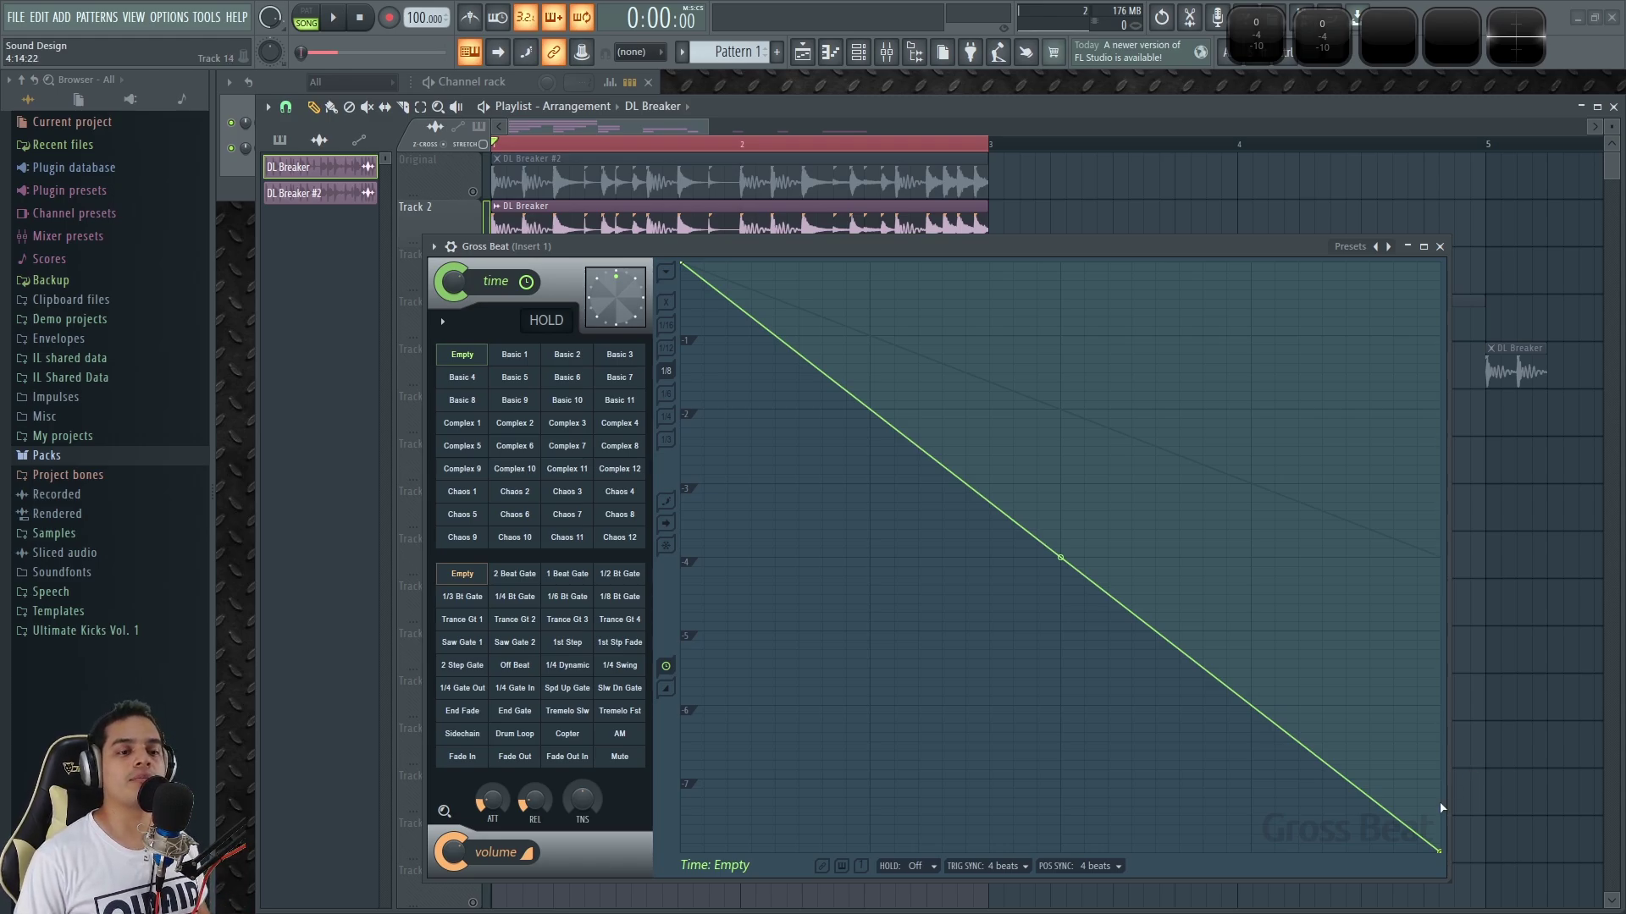
pyautogui.press('space')
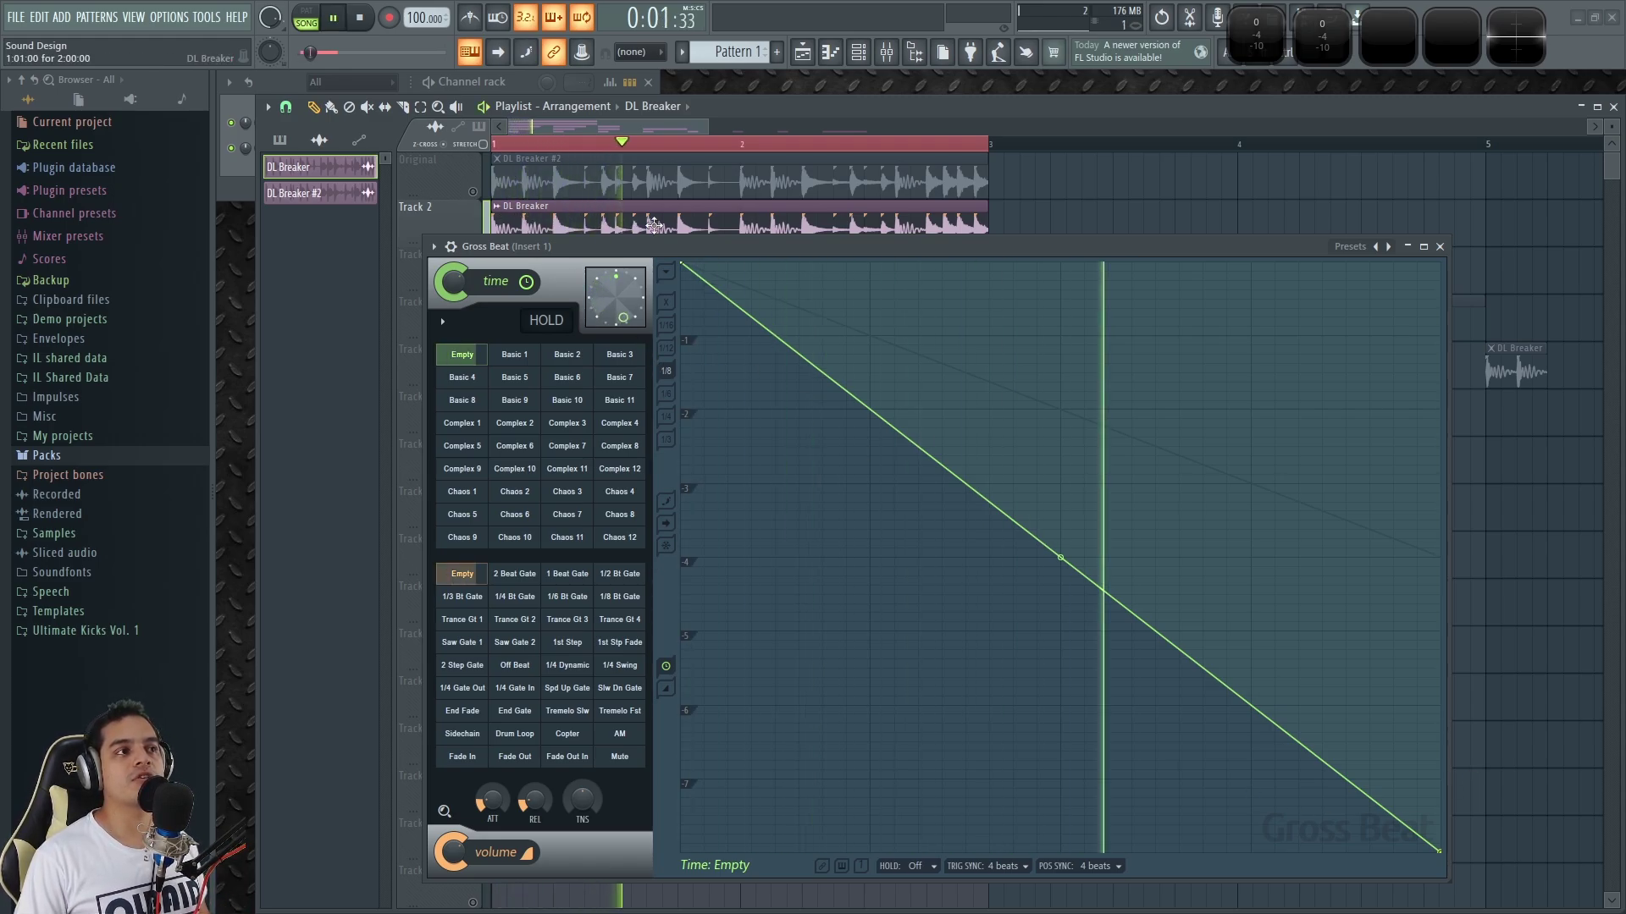
pyautogui.press('space')
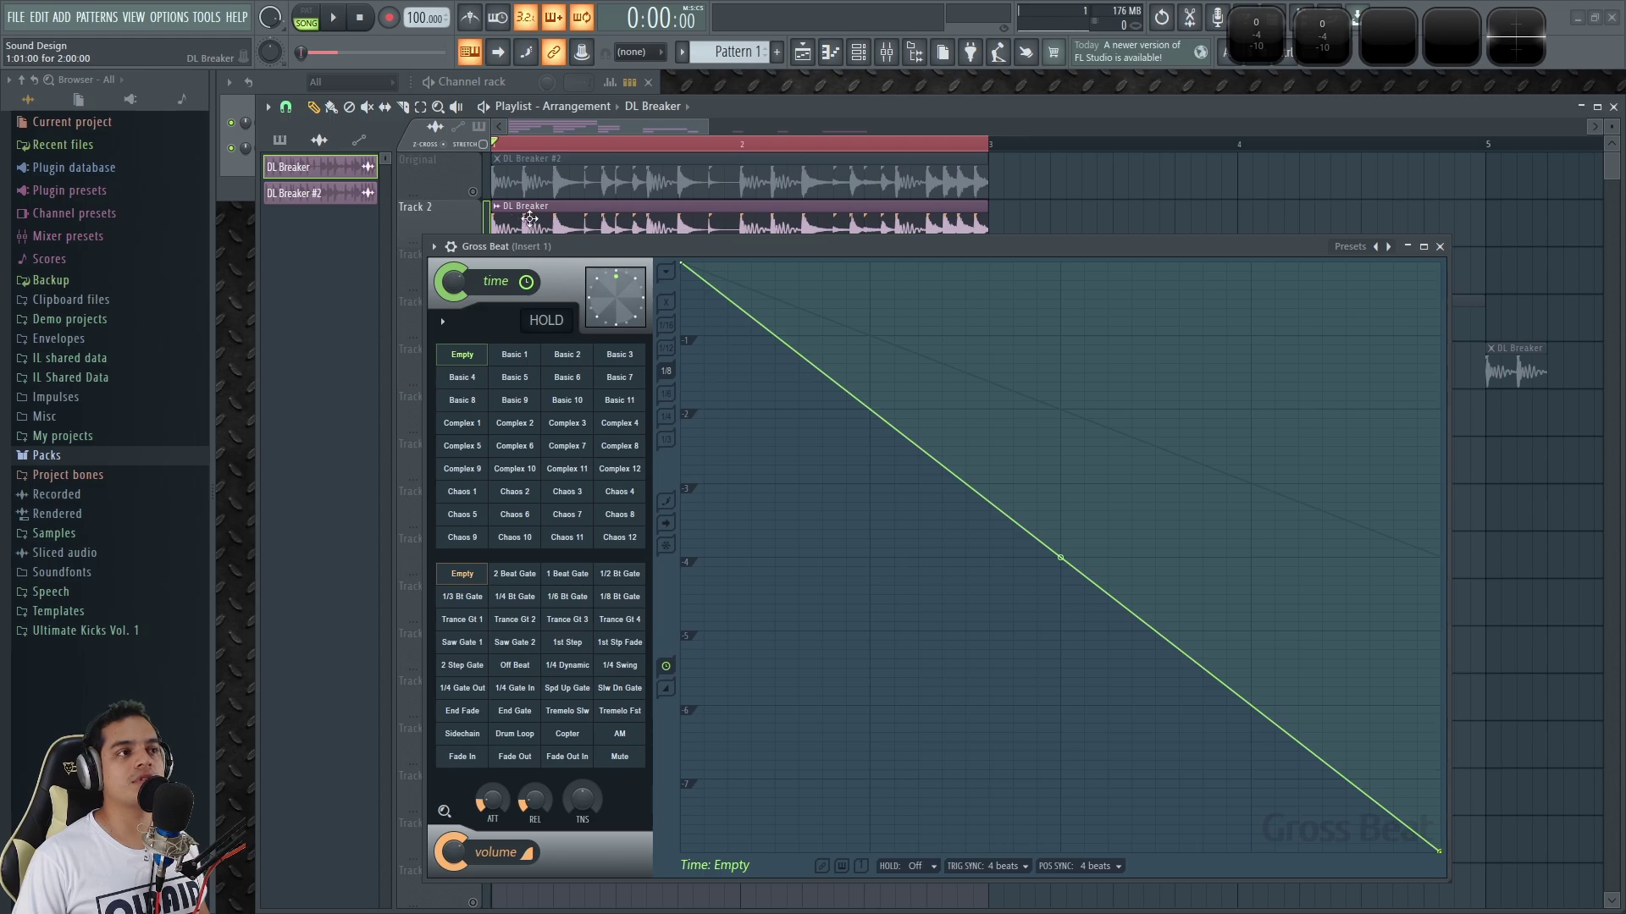
# Split Track 2's DL Breaker clip at bar 2, move its second half to bar 3 and play the arrangement.
pyautogui.moveTo(831, 245); pyautogui.dragTo(805, 394)
pyautogui.press('space')
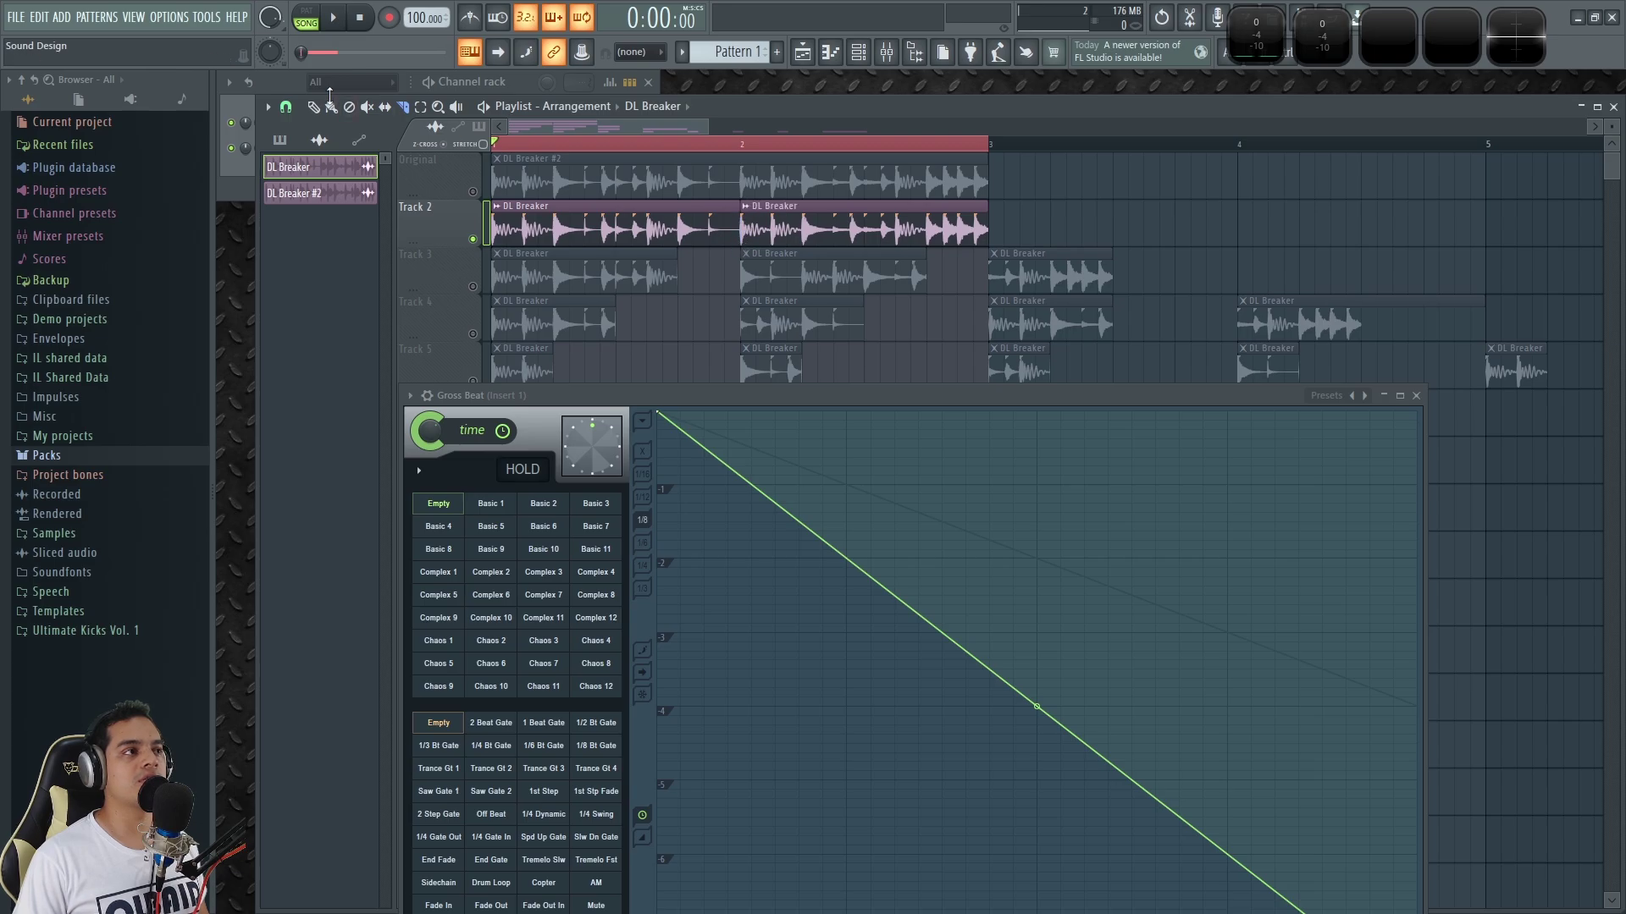
pyautogui.moveTo(791, 221); pyautogui.dragTo(957, 238)
pyautogui.press('space')
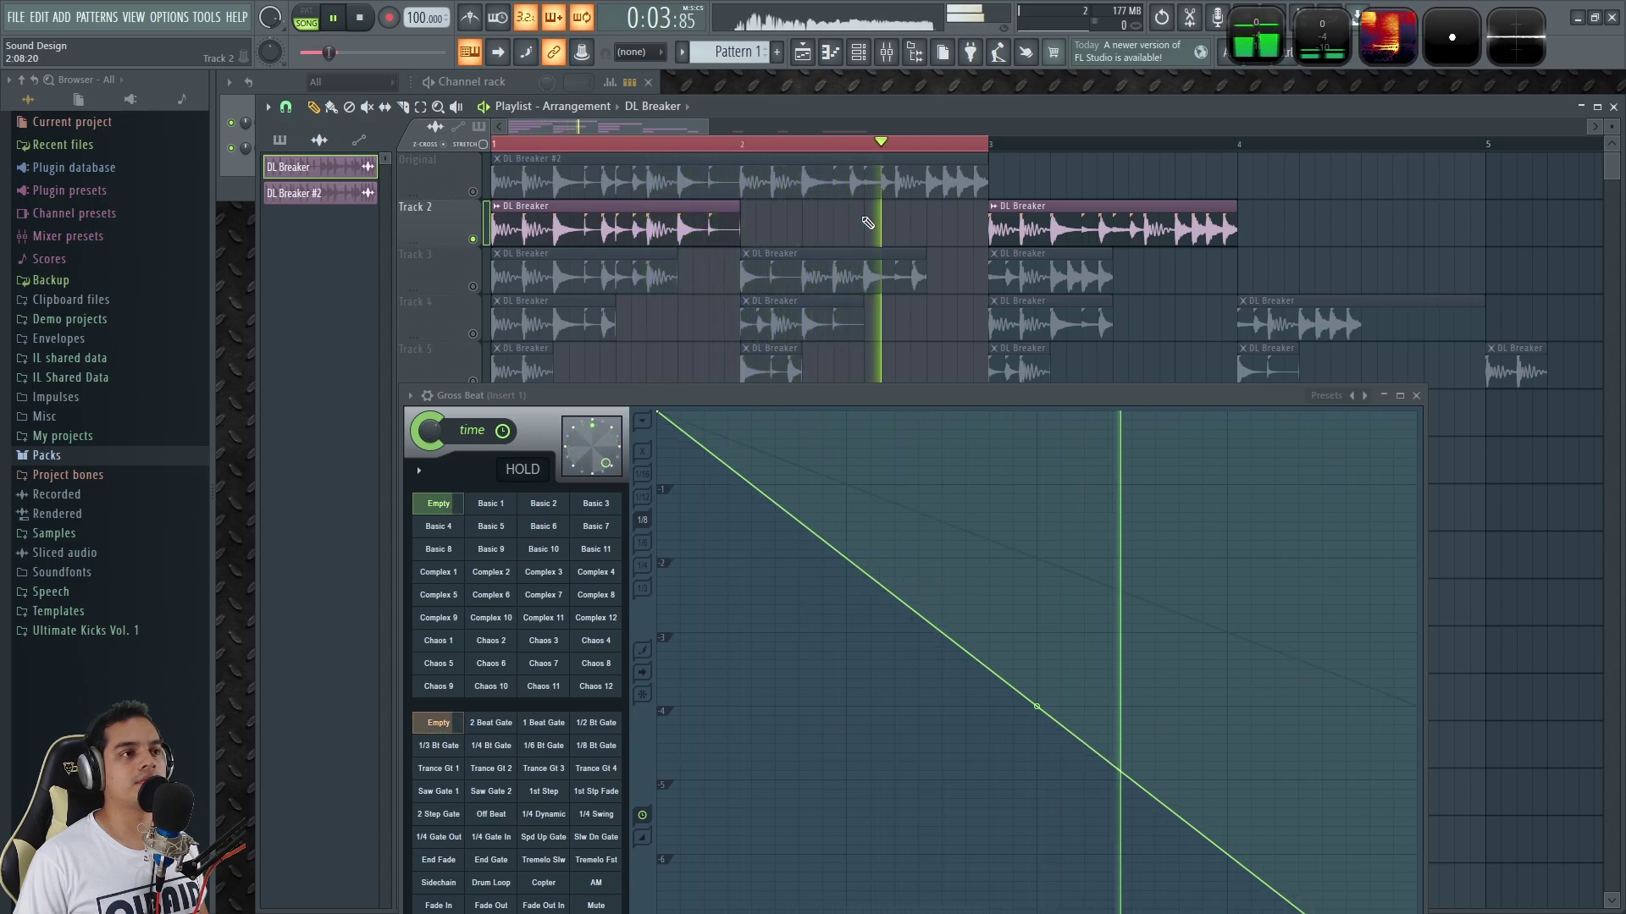
pyautogui.press('space')
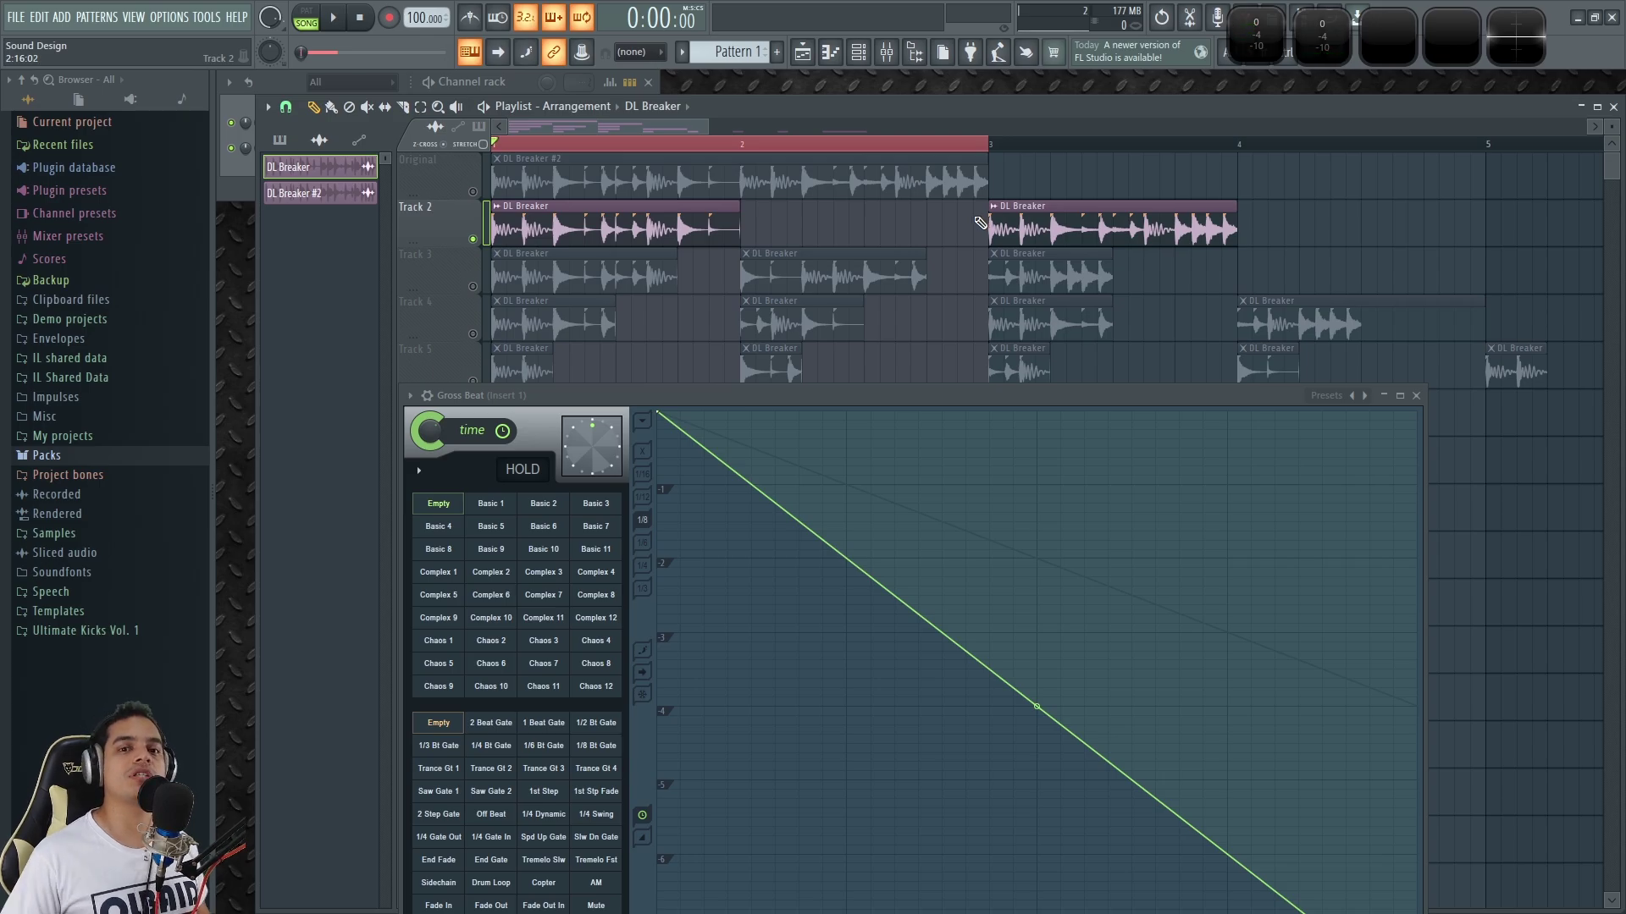
# Play the split arrangement once more from the start, across the empty bar between Track 2's two clips.
pyautogui.press('space')
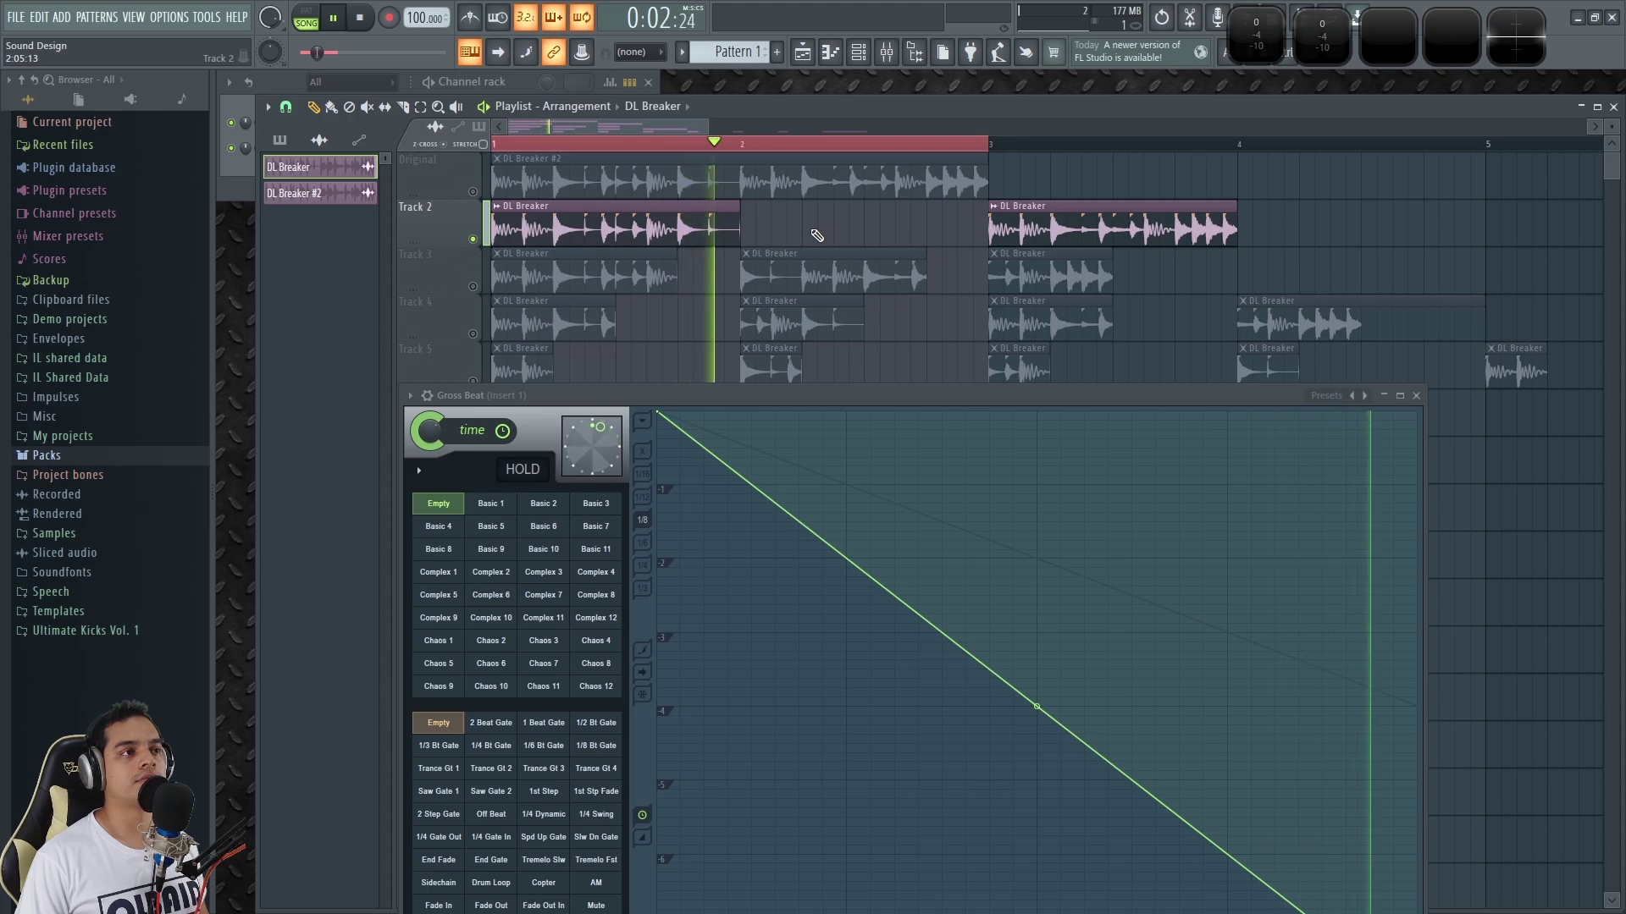
pyautogui.scroll(-2, 817, 235)
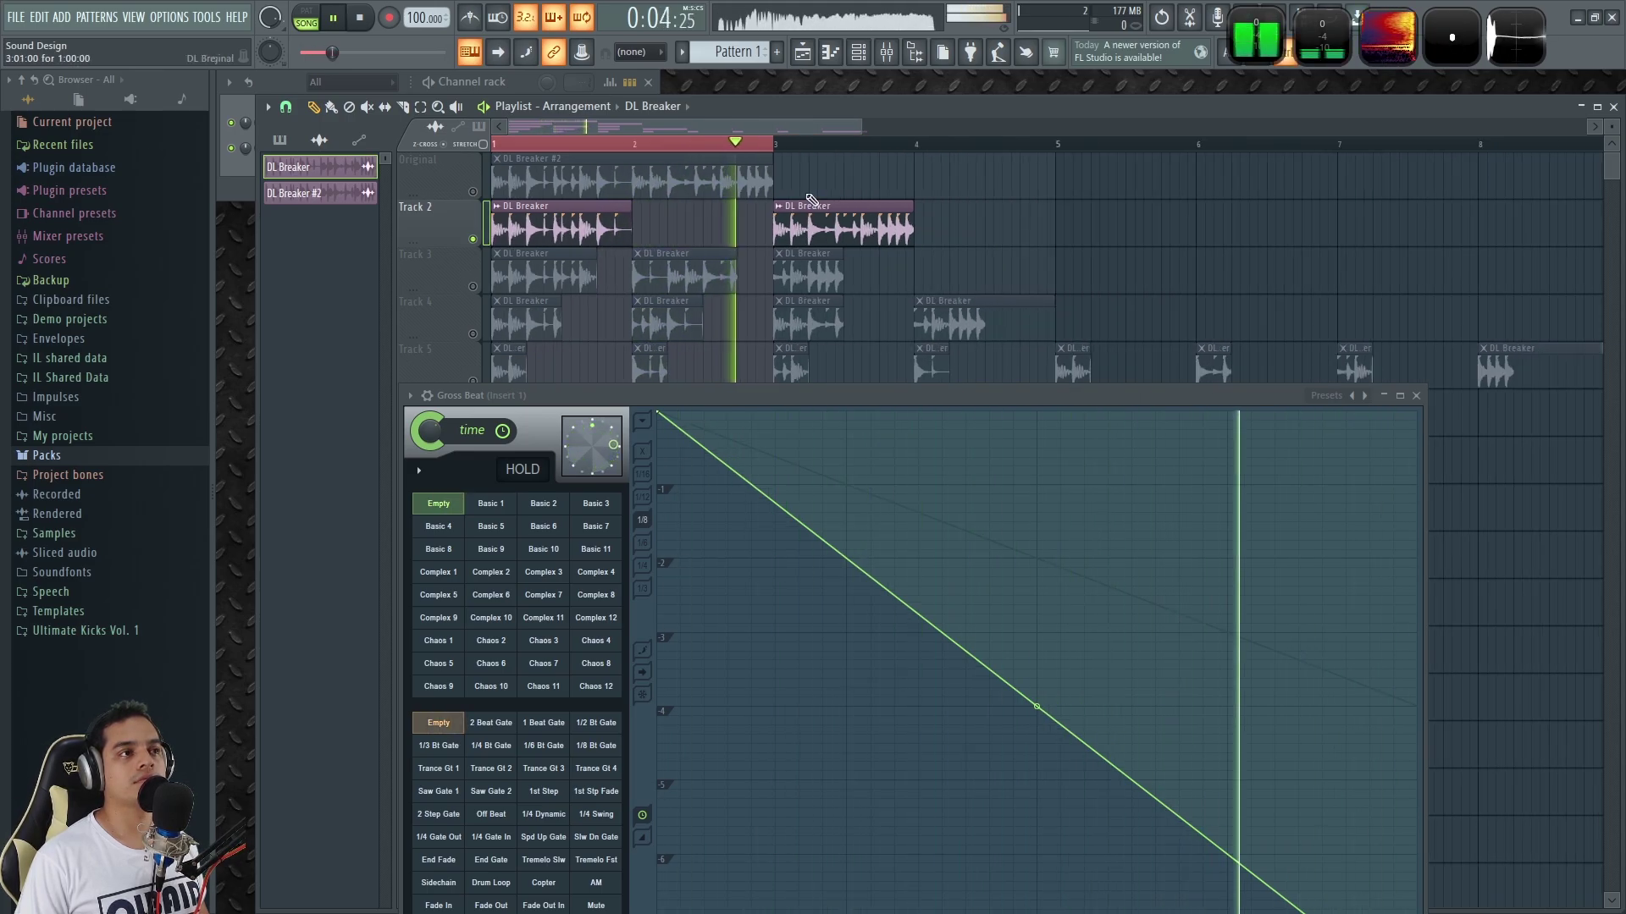
pyautogui.press('space')
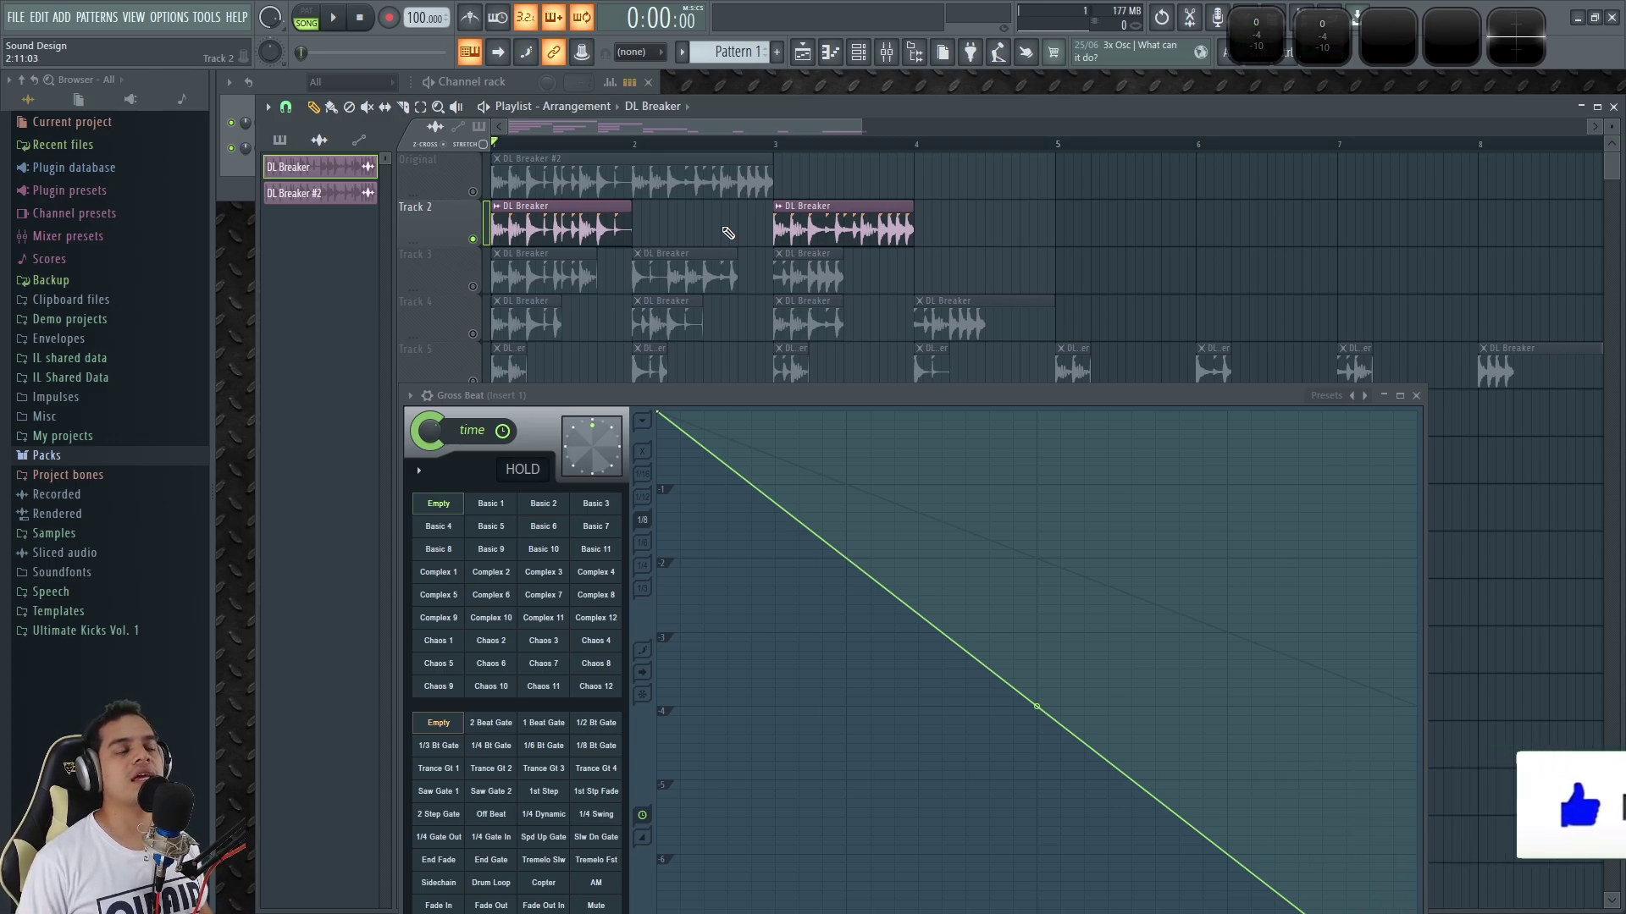
pyautogui.scroll(2, 679, 172)
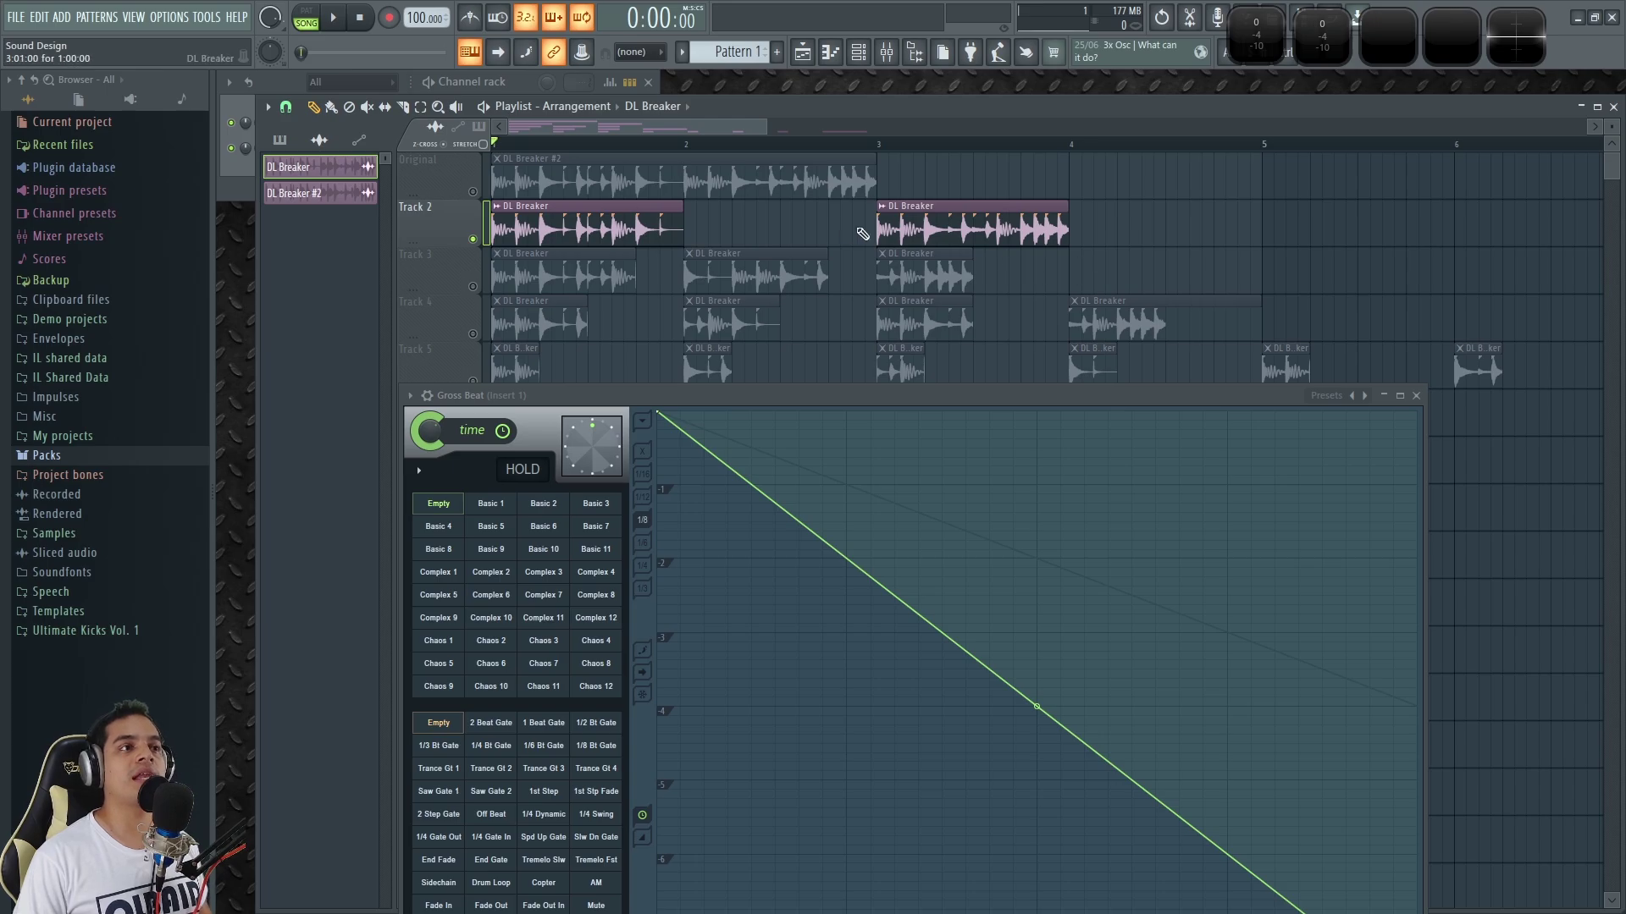
pyautogui.scroll(1, 737, 242)
pyautogui.moveTo(663, 131); pyautogui.dragTo(426, 146)
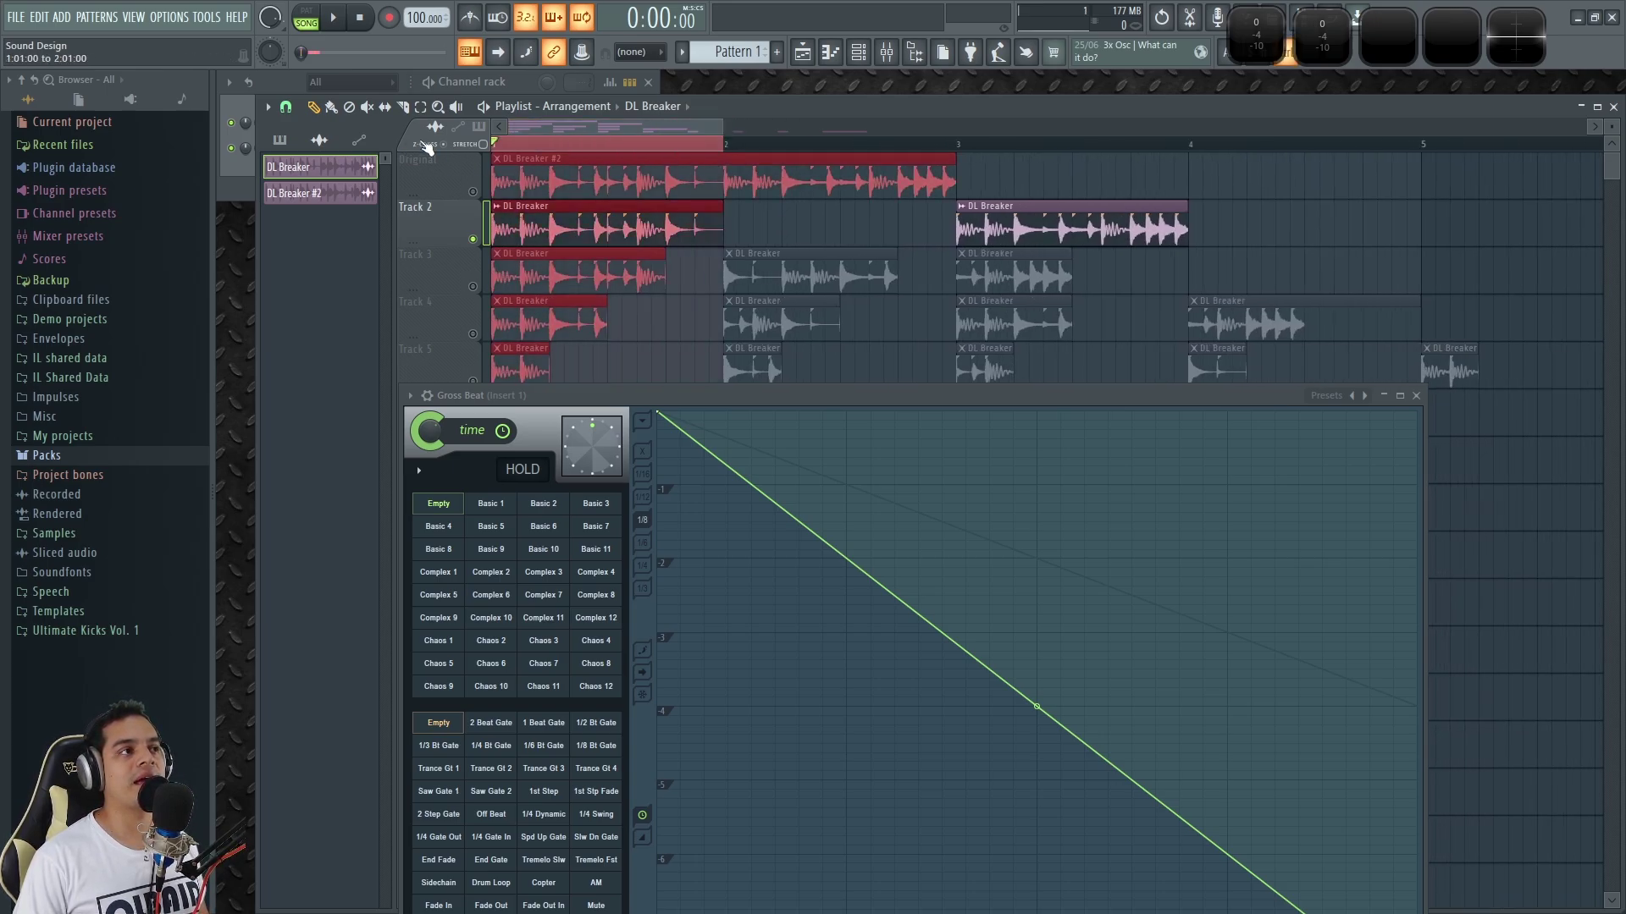
pyautogui.keyDown('ctrl'); pyautogui.click(677, 150); pyautogui.keyUp('ctrl')
# Place DL Breaker clips at bars 9 and 10 on the Original track, Track 2 and Track 3.
pyautogui.scroll(-5, 668, 154)
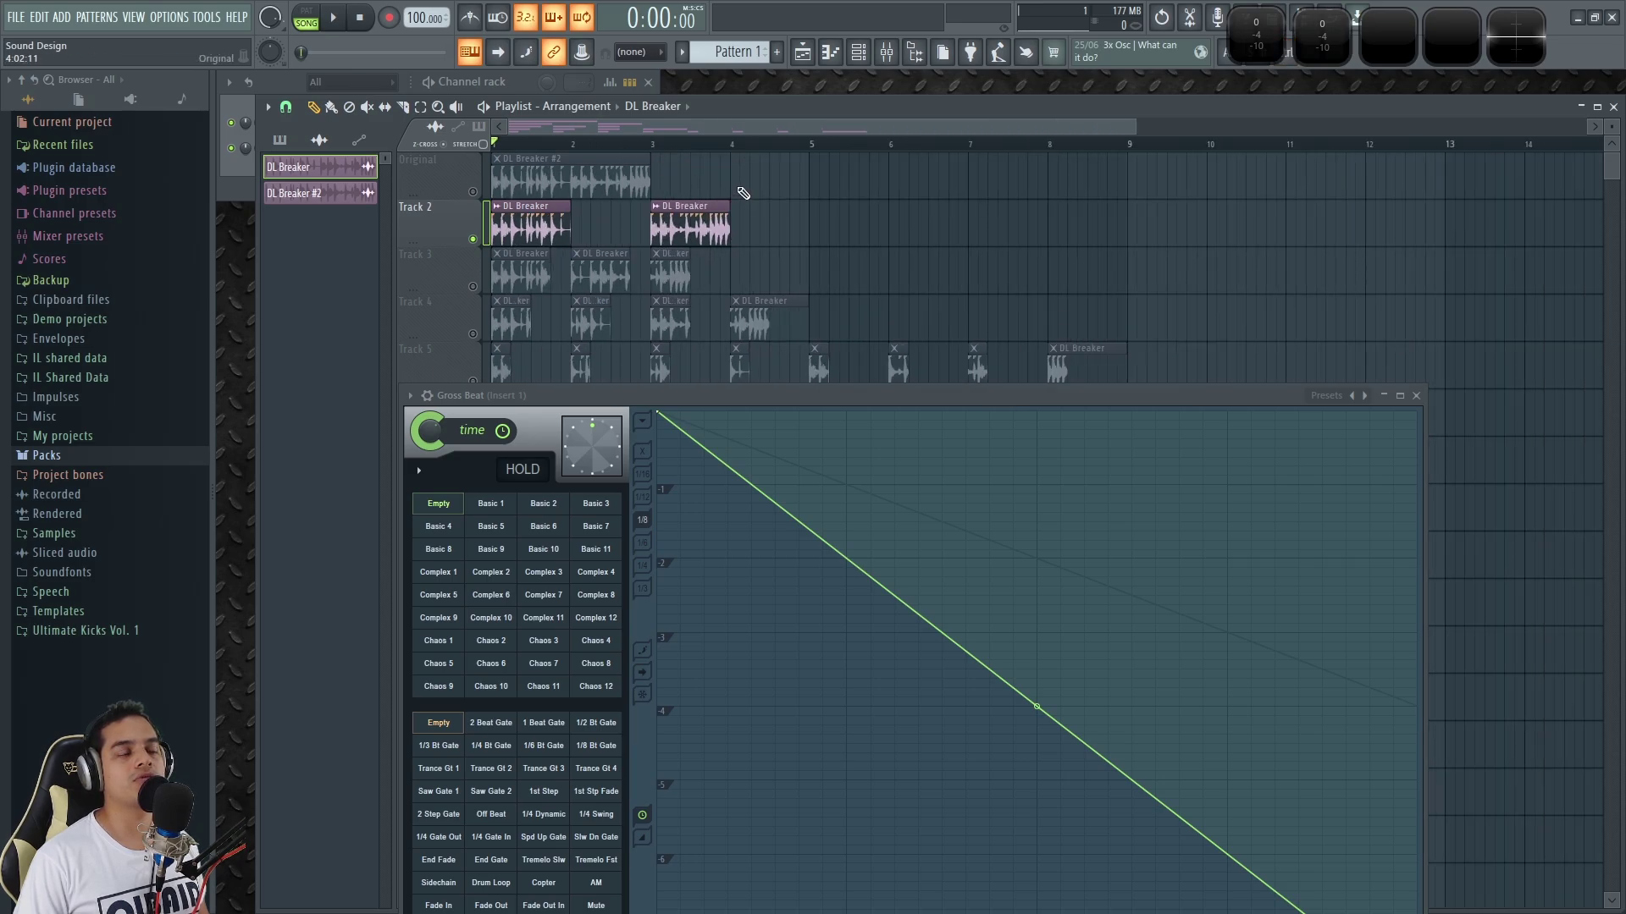
pyautogui.scroll(-1, 745, 191)
pyautogui.scroll(2, 758, 184)
pyautogui.scroll(3, 745, 195)
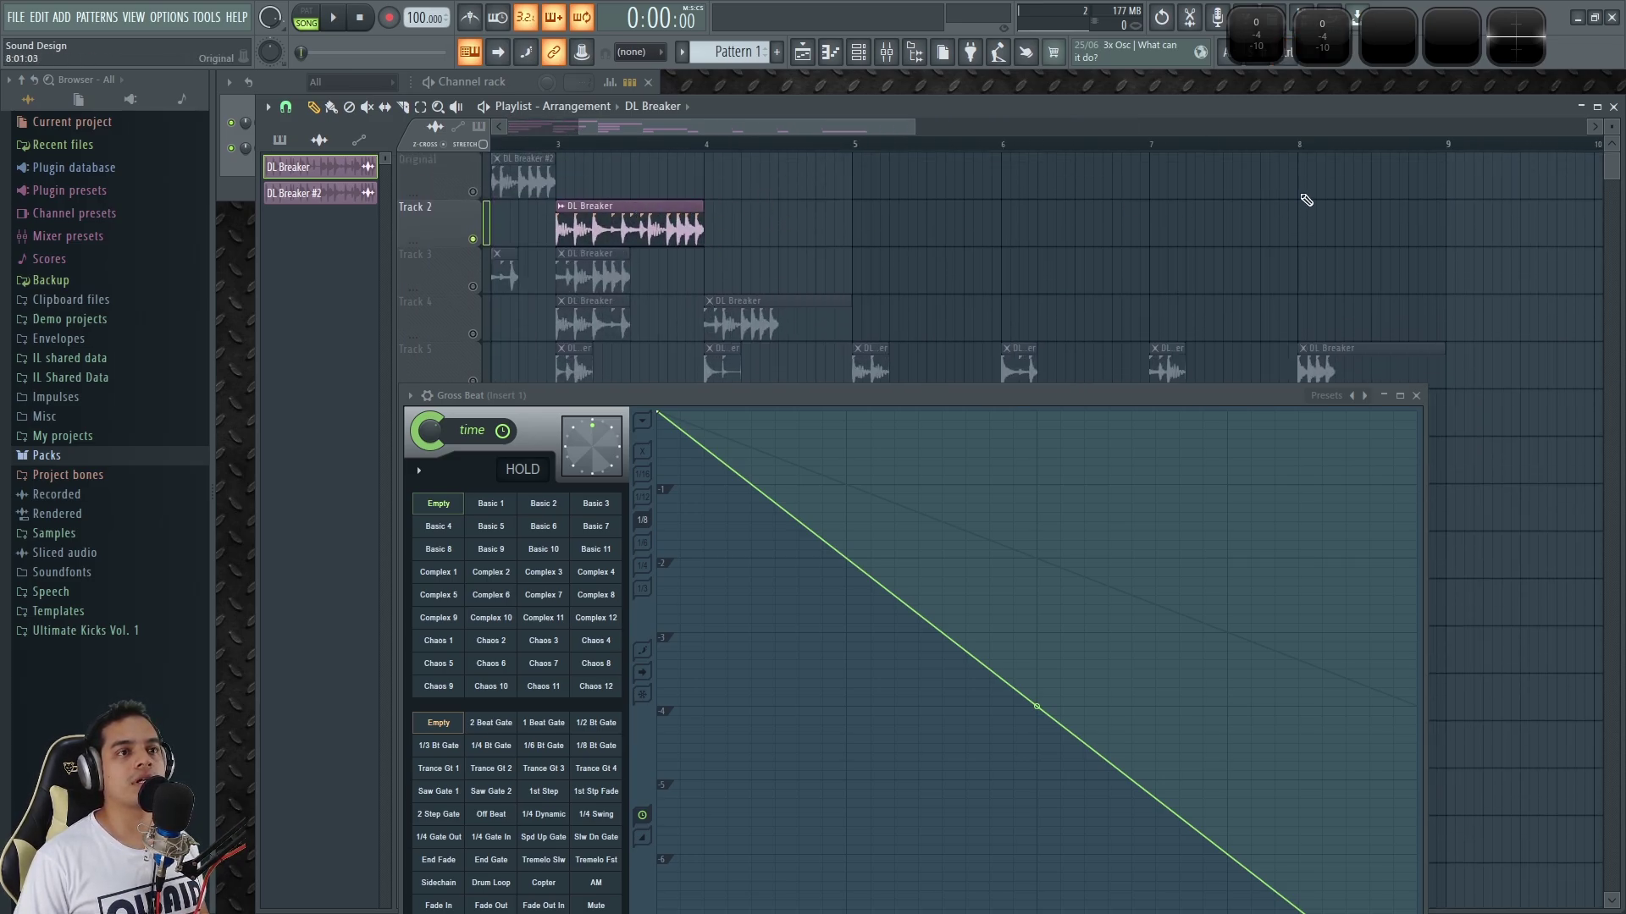
pyautogui.hscroll(4, 861, 200)
pyautogui.click(800, 179)
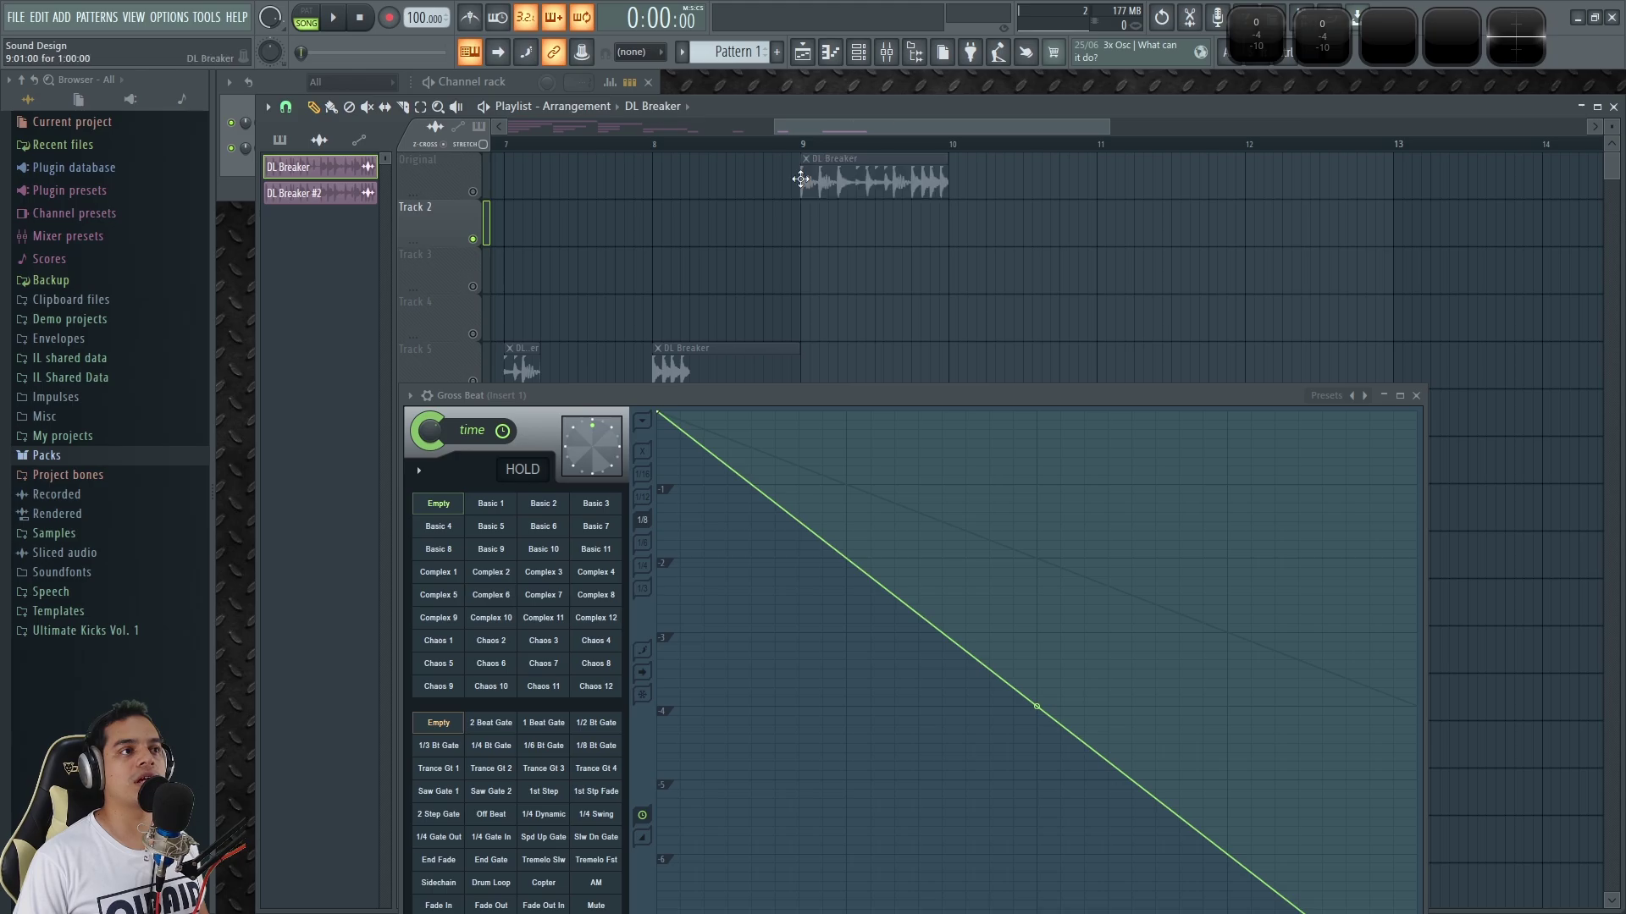
pyautogui.click(825, 235)
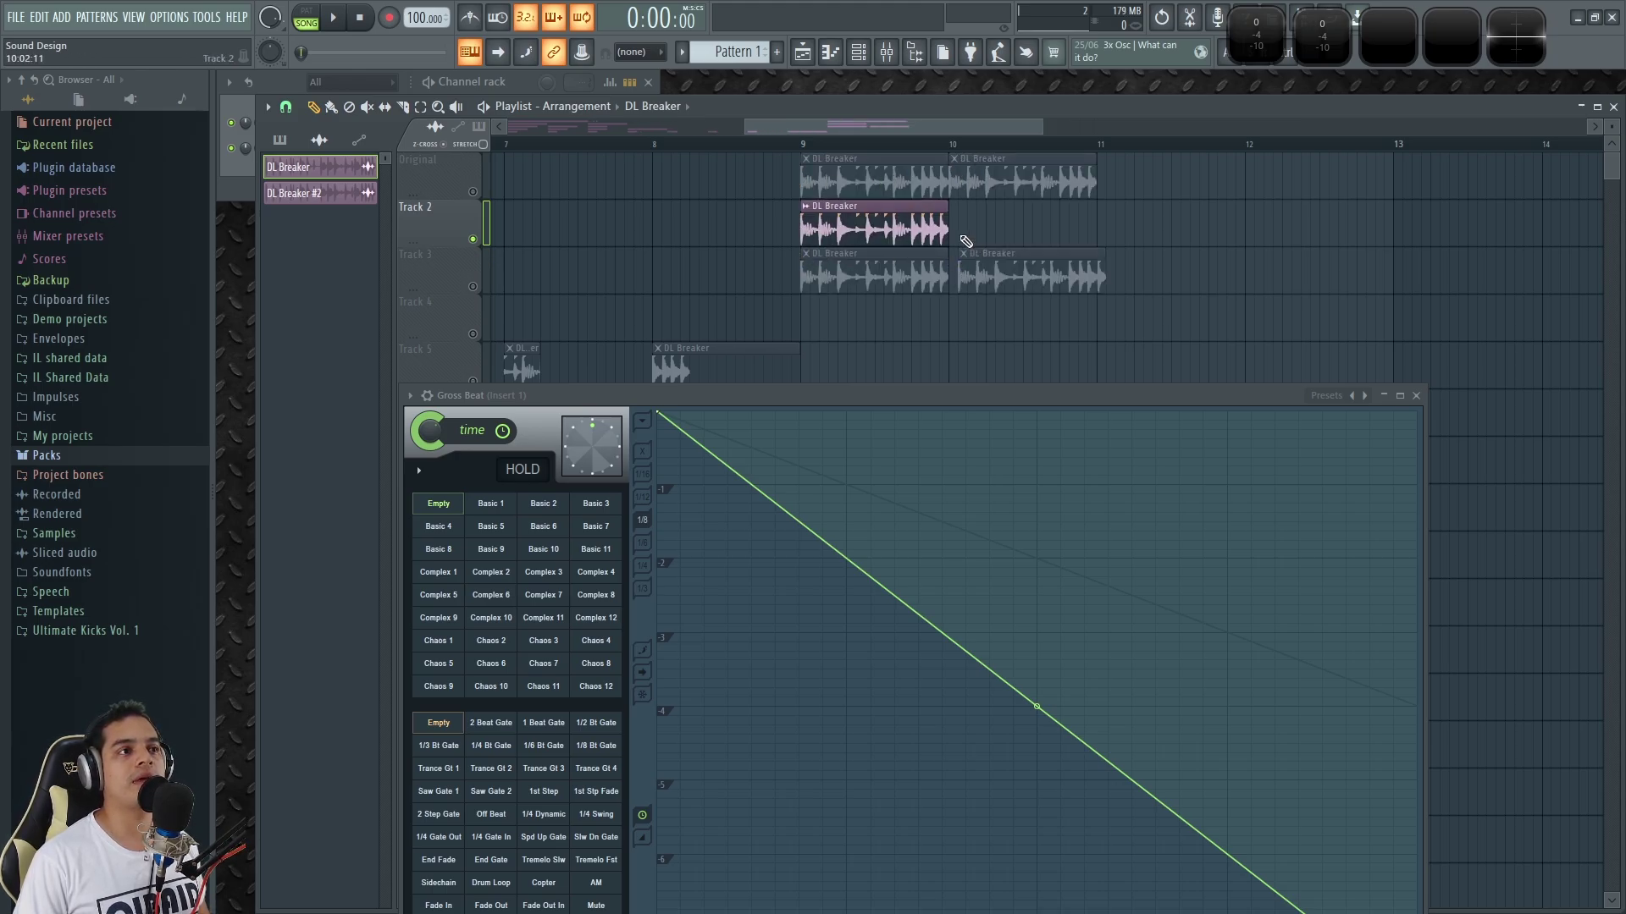
pyautogui.click(957, 228)
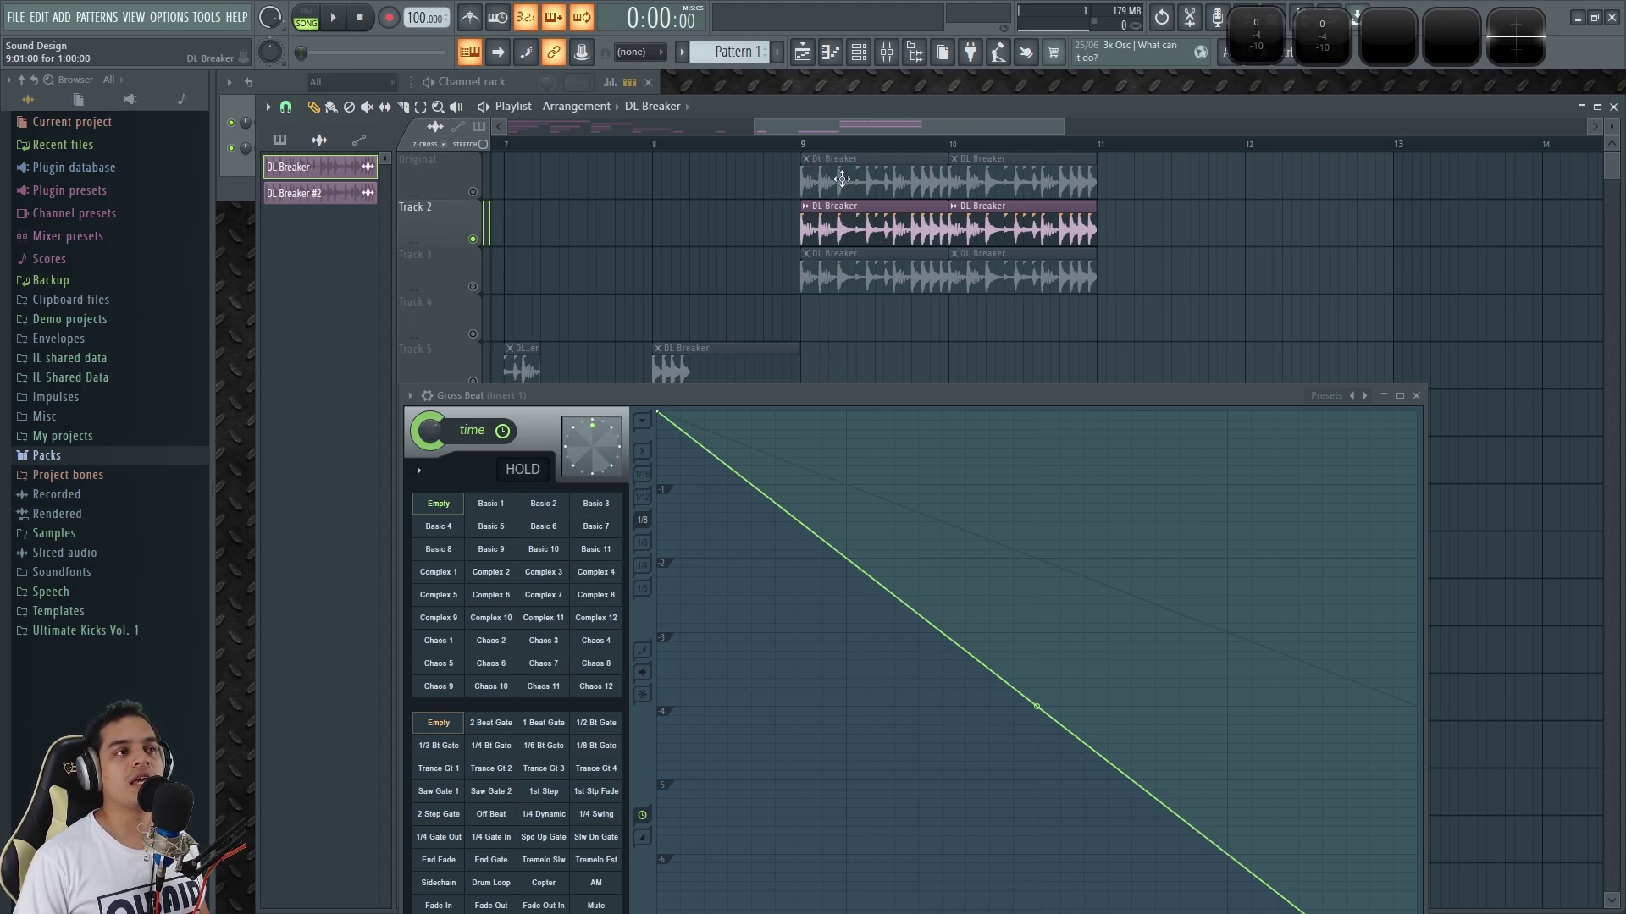
# Move Track 2's two new clips one bar earlier, to start at bar 8, and play them.
pyautogui.moveTo(882, 224); pyautogui.dragTo(733, 224)
pyautogui.press('space')
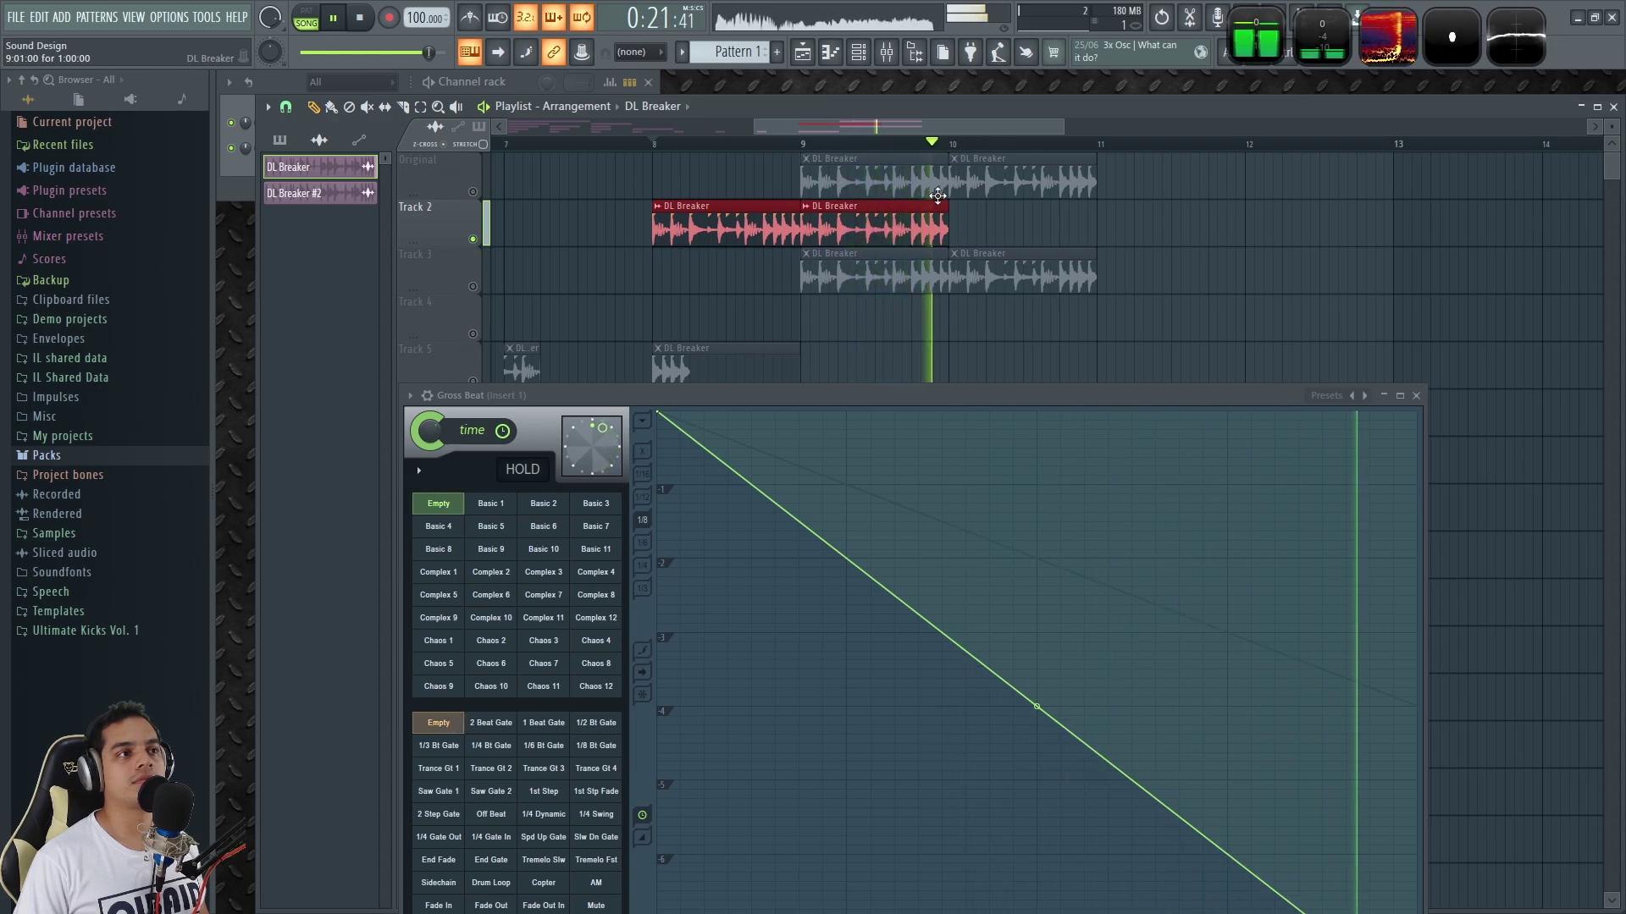
pyautogui.press('space')
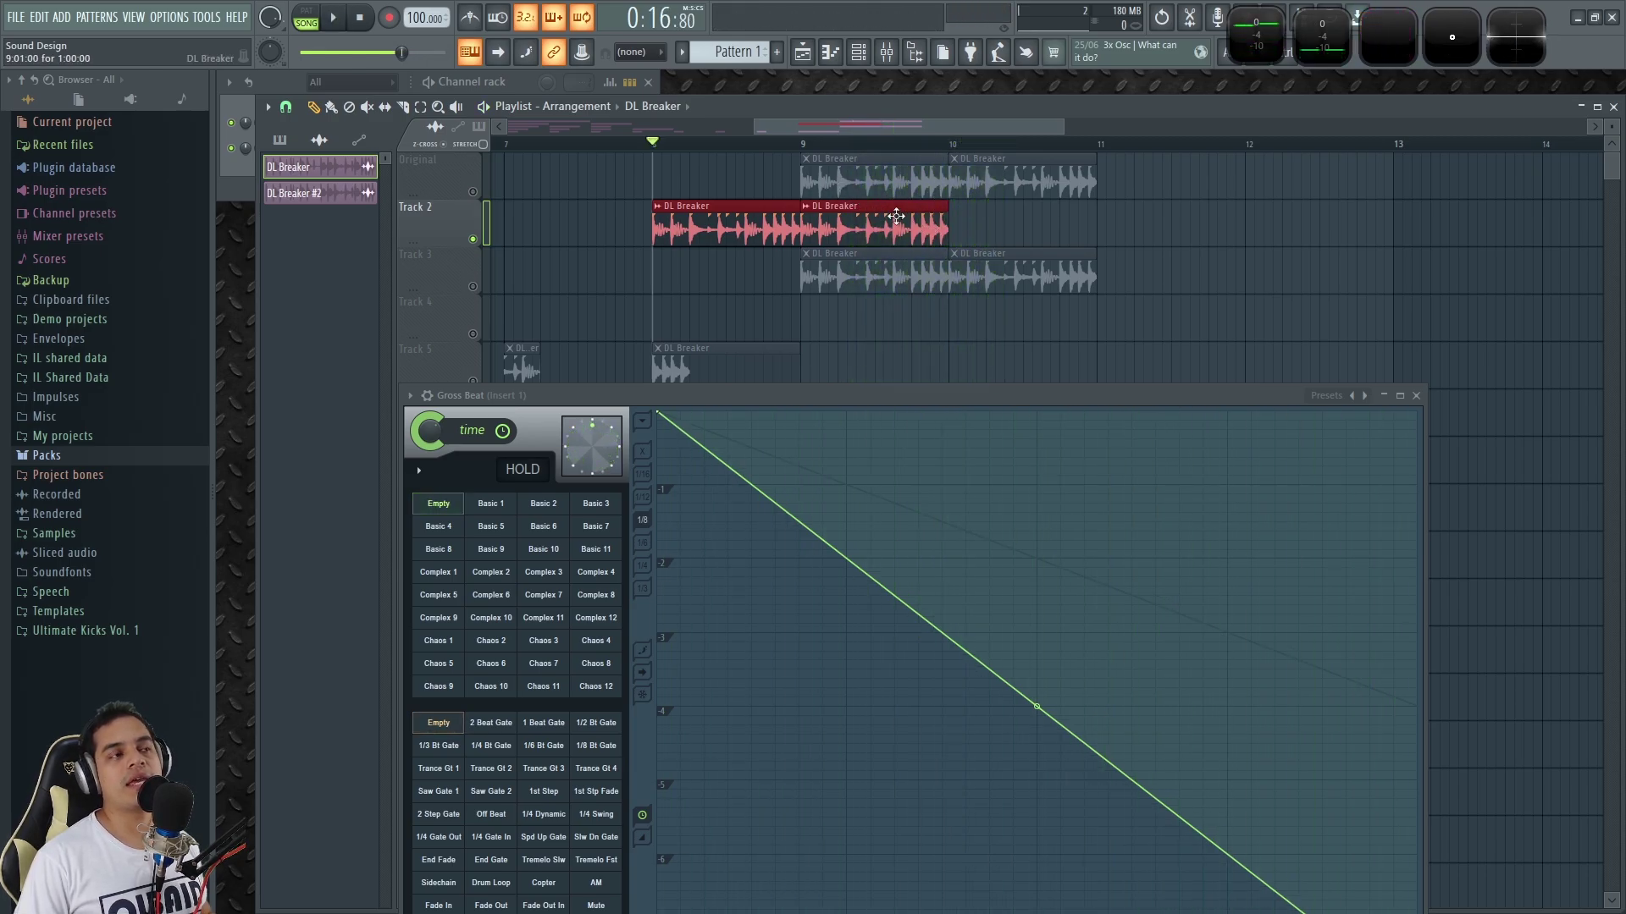
# Delete the added DL Breaker clips from Track 2, Track 3 and the Original track between bars 8 and 11.
pyautogui.rightClick(859, 206)
pyautogui.rightClick(767, 225)
pyautogui.rightClick(847, 272)
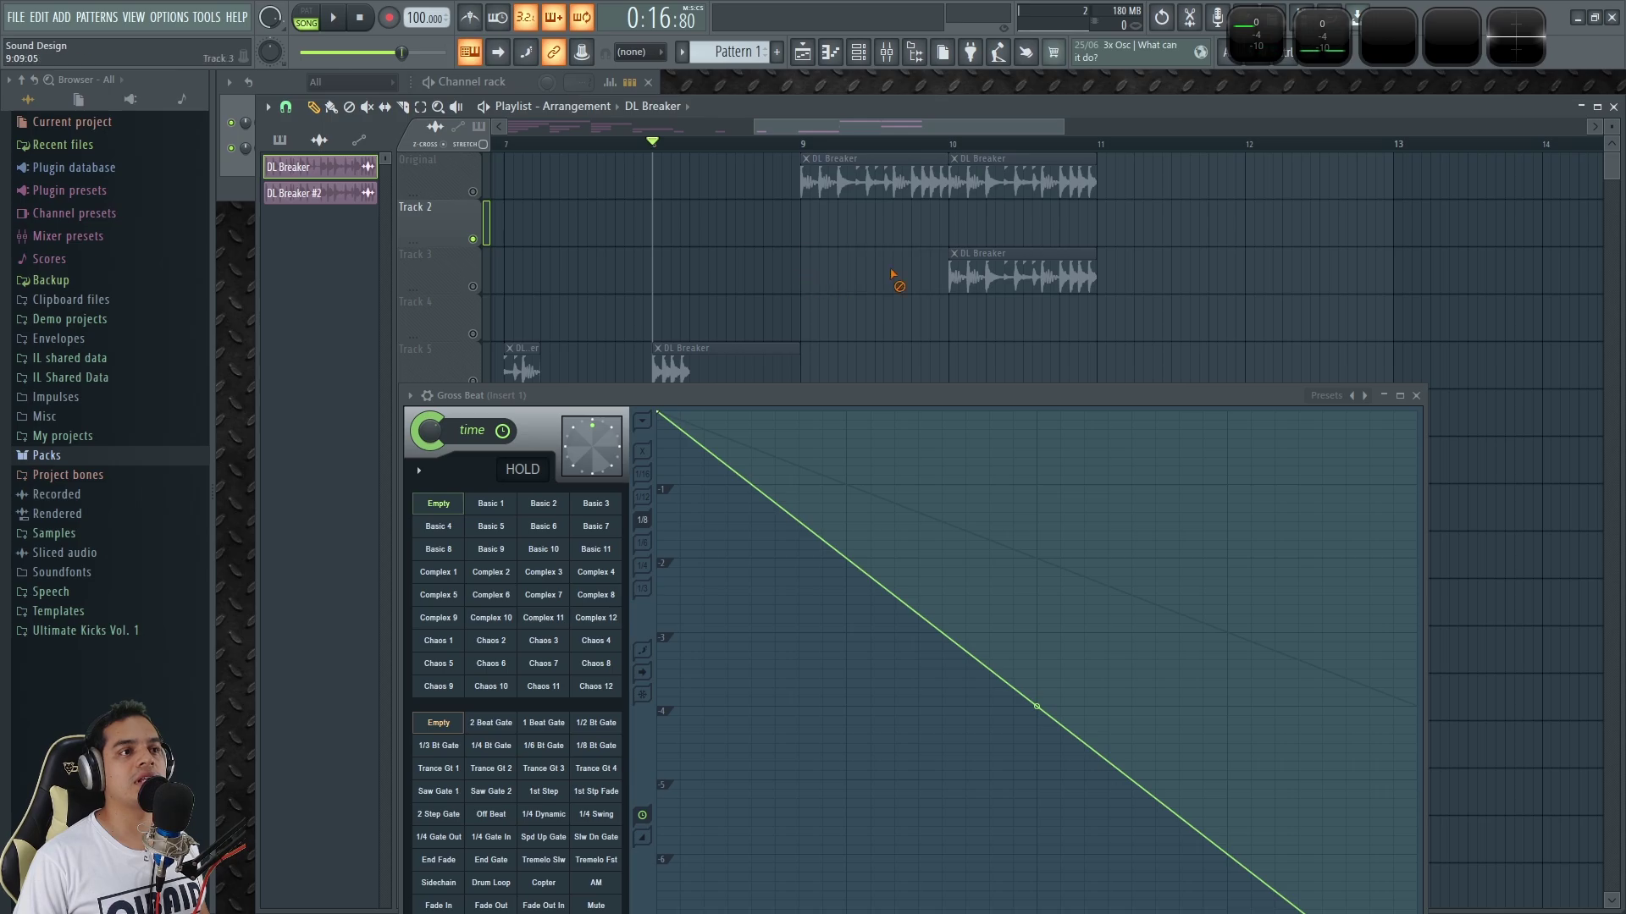
pyautogui.rightClick(973, 276)
pyautogui.rightClick(974, 183)
pyautogui.rightClick(847, 186)
# Delete the clip at bar 3 on Track 2 and extend the first DL Breaker clip to end at bar 3.
pyautogui.scroll(-3, 852, 168)
pyautogui.hscroll(-3, 852, 168)
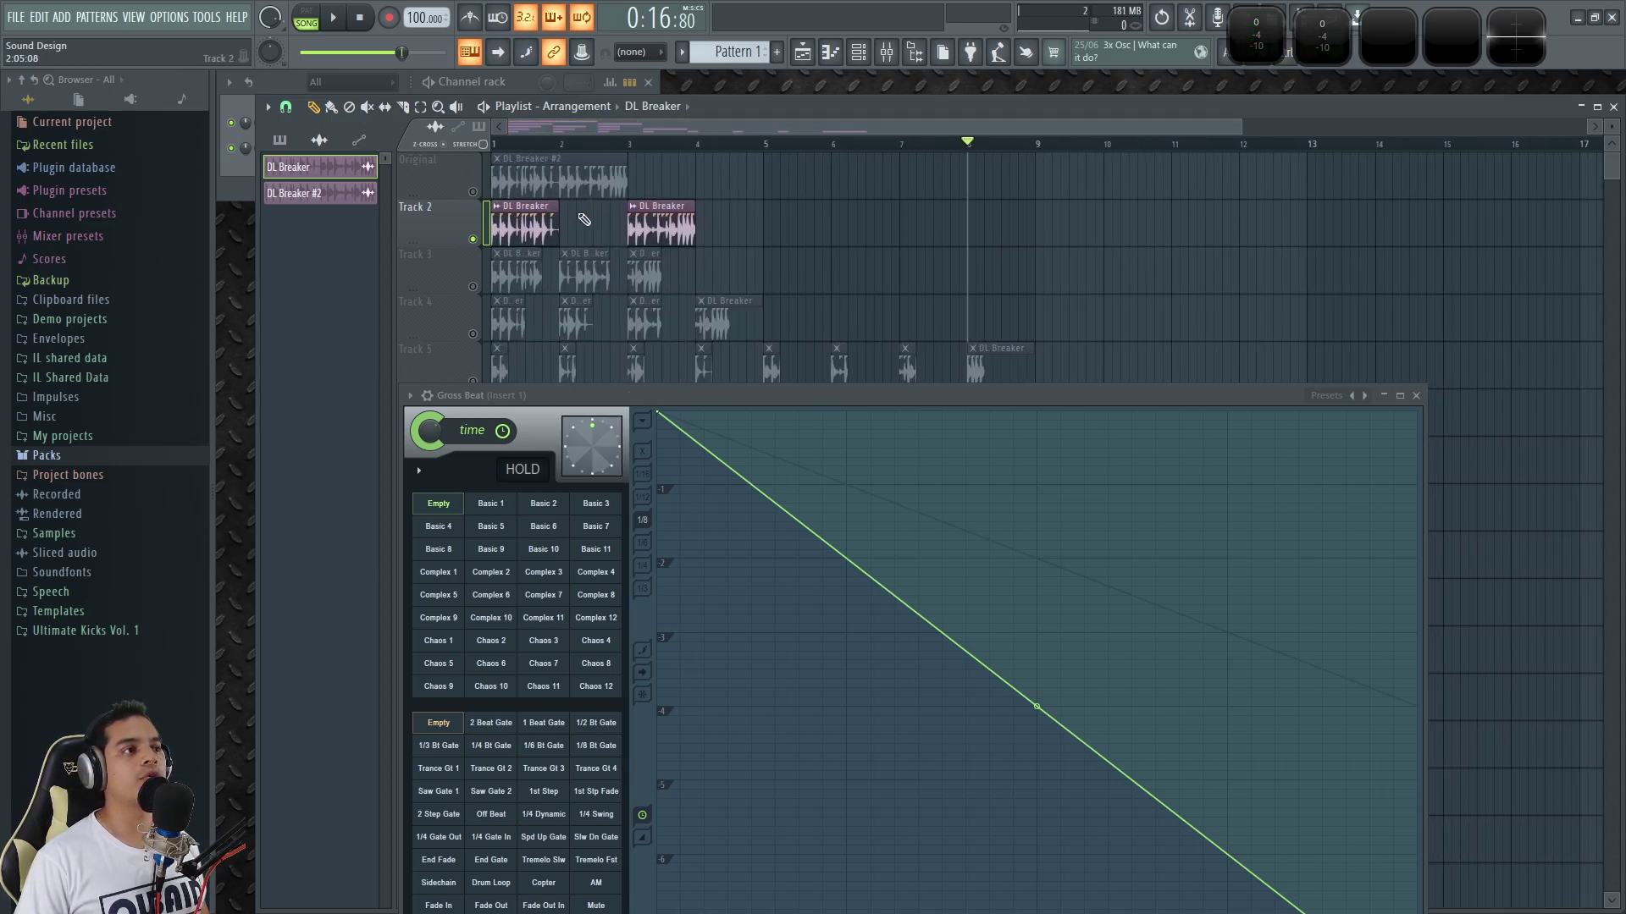
pyautogui.scroll(3, 577, 220)
pyautogui.hscroll(-2, 626, 161)
pyautogui.rightClick(800, 235)
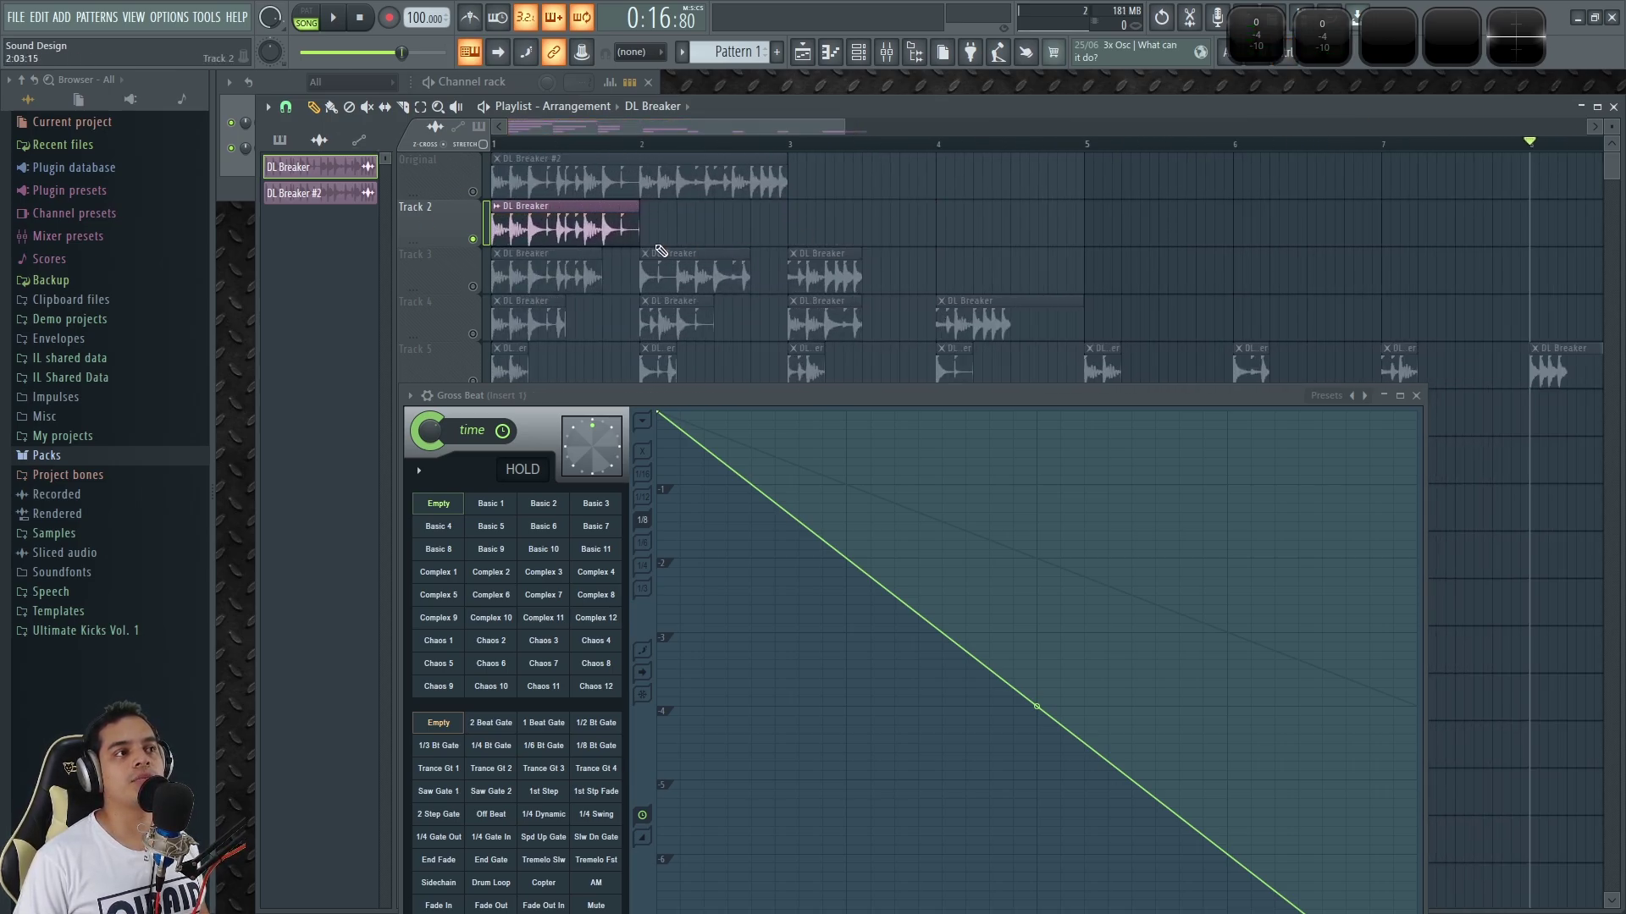
pyautogui.moveTo(641, 223); pyautogui.dragTo(814, 233)
pyautogui.moveTo(925, 385); pyautogui.dragTo(724, 185)
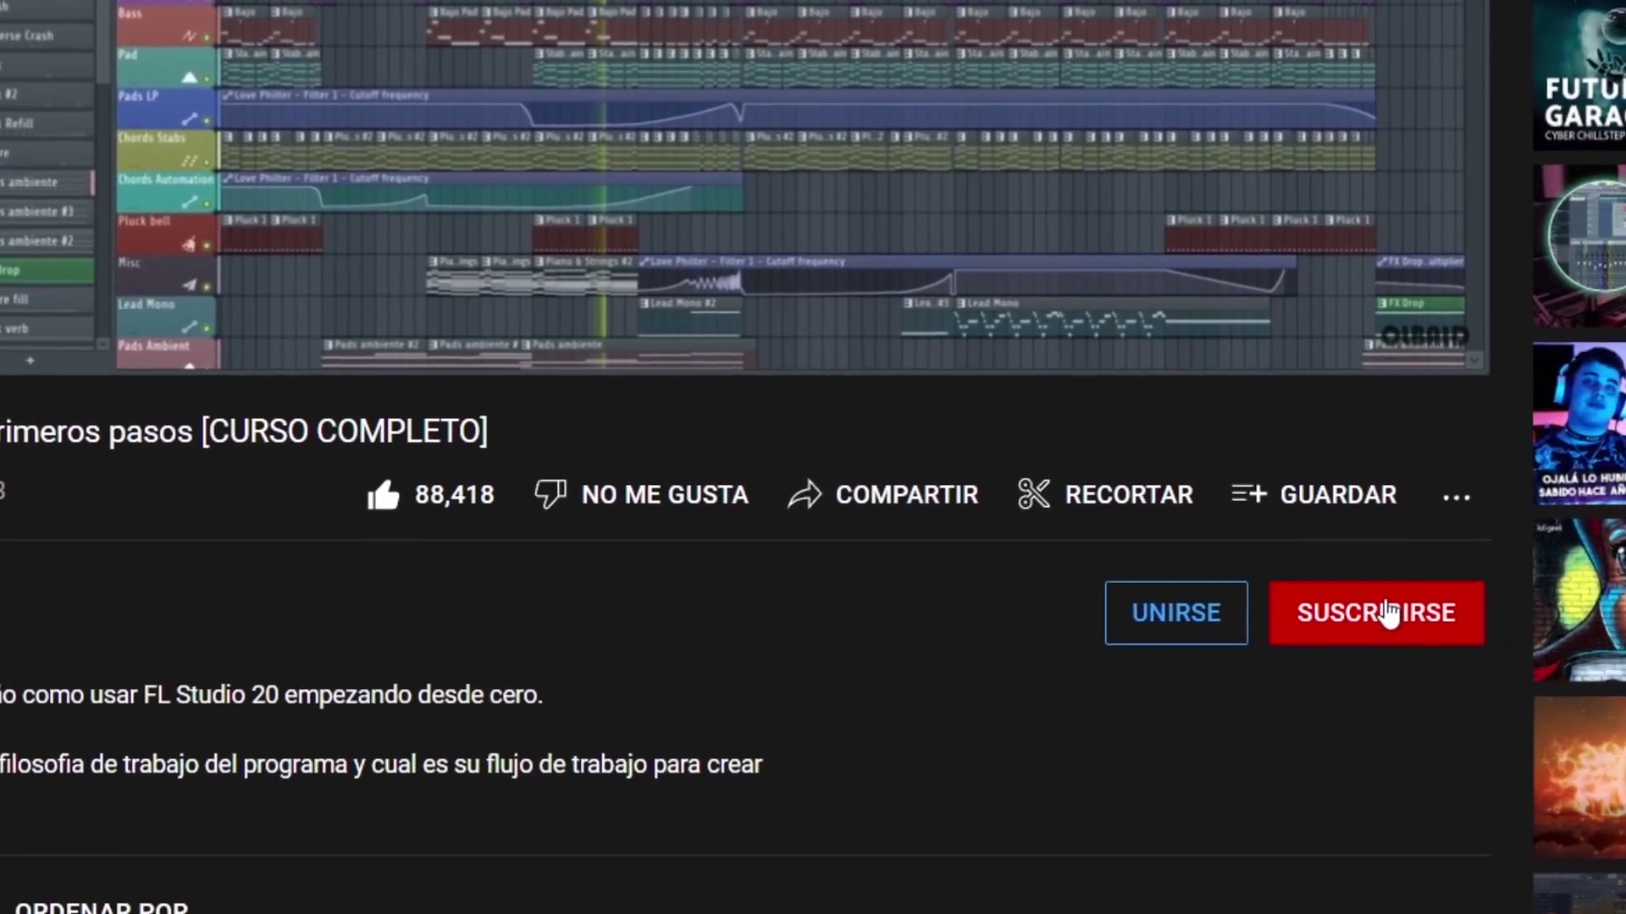
# Switch to the YouTube video page, subscribe to the channel and set its notifications to Todas.
pyautogui.click(1418, 591)
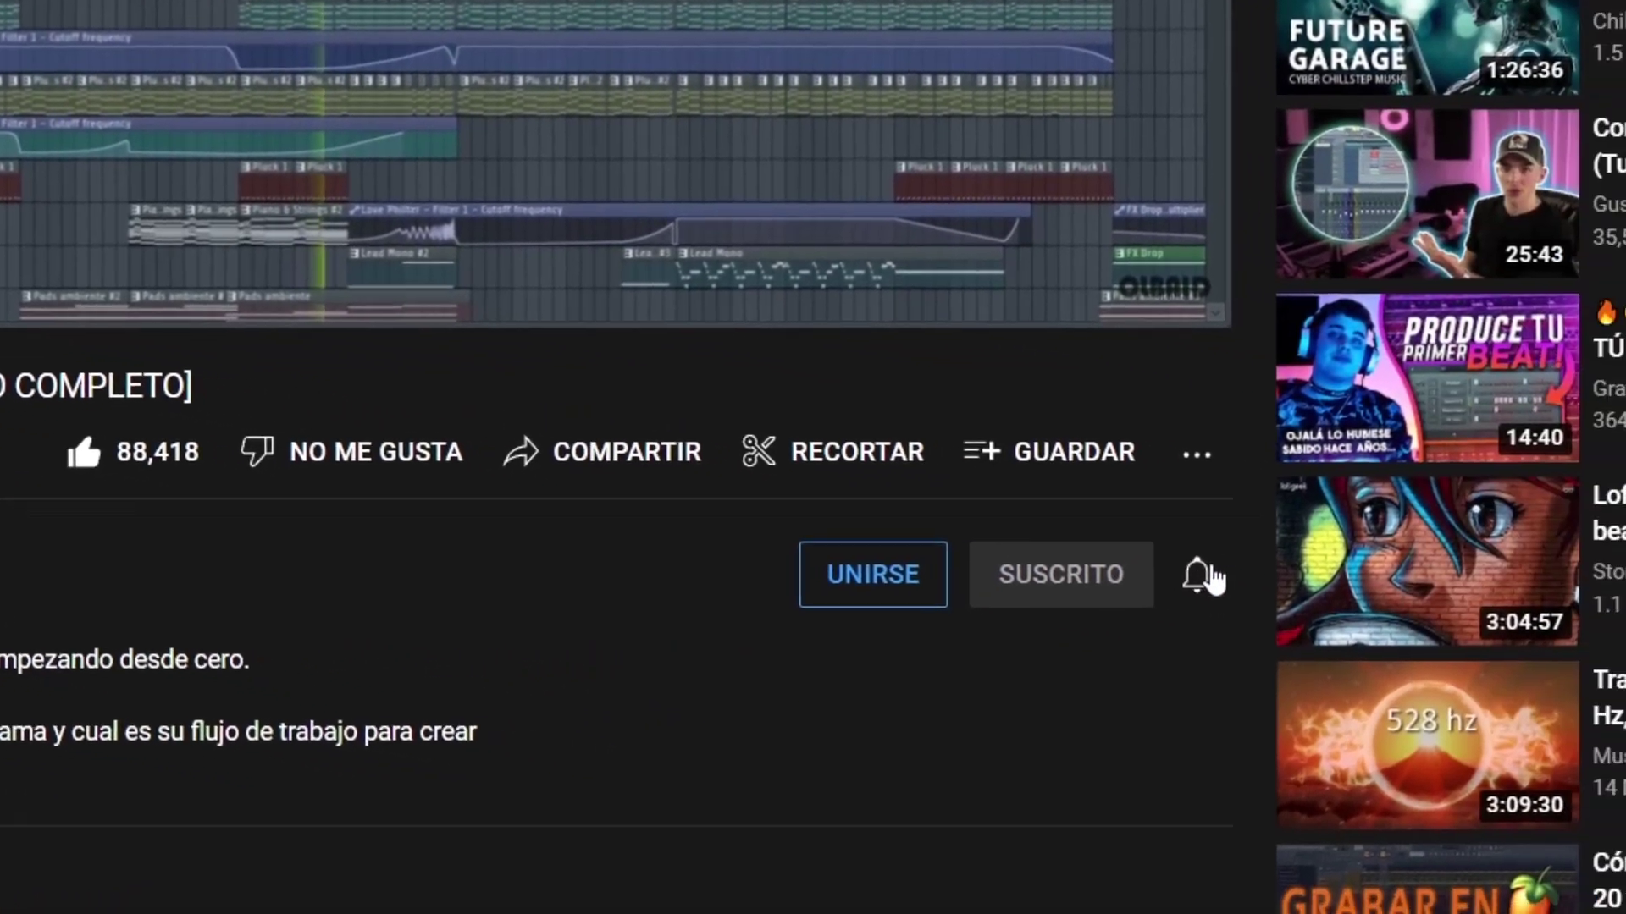
pyautogui.click(1198, 576)
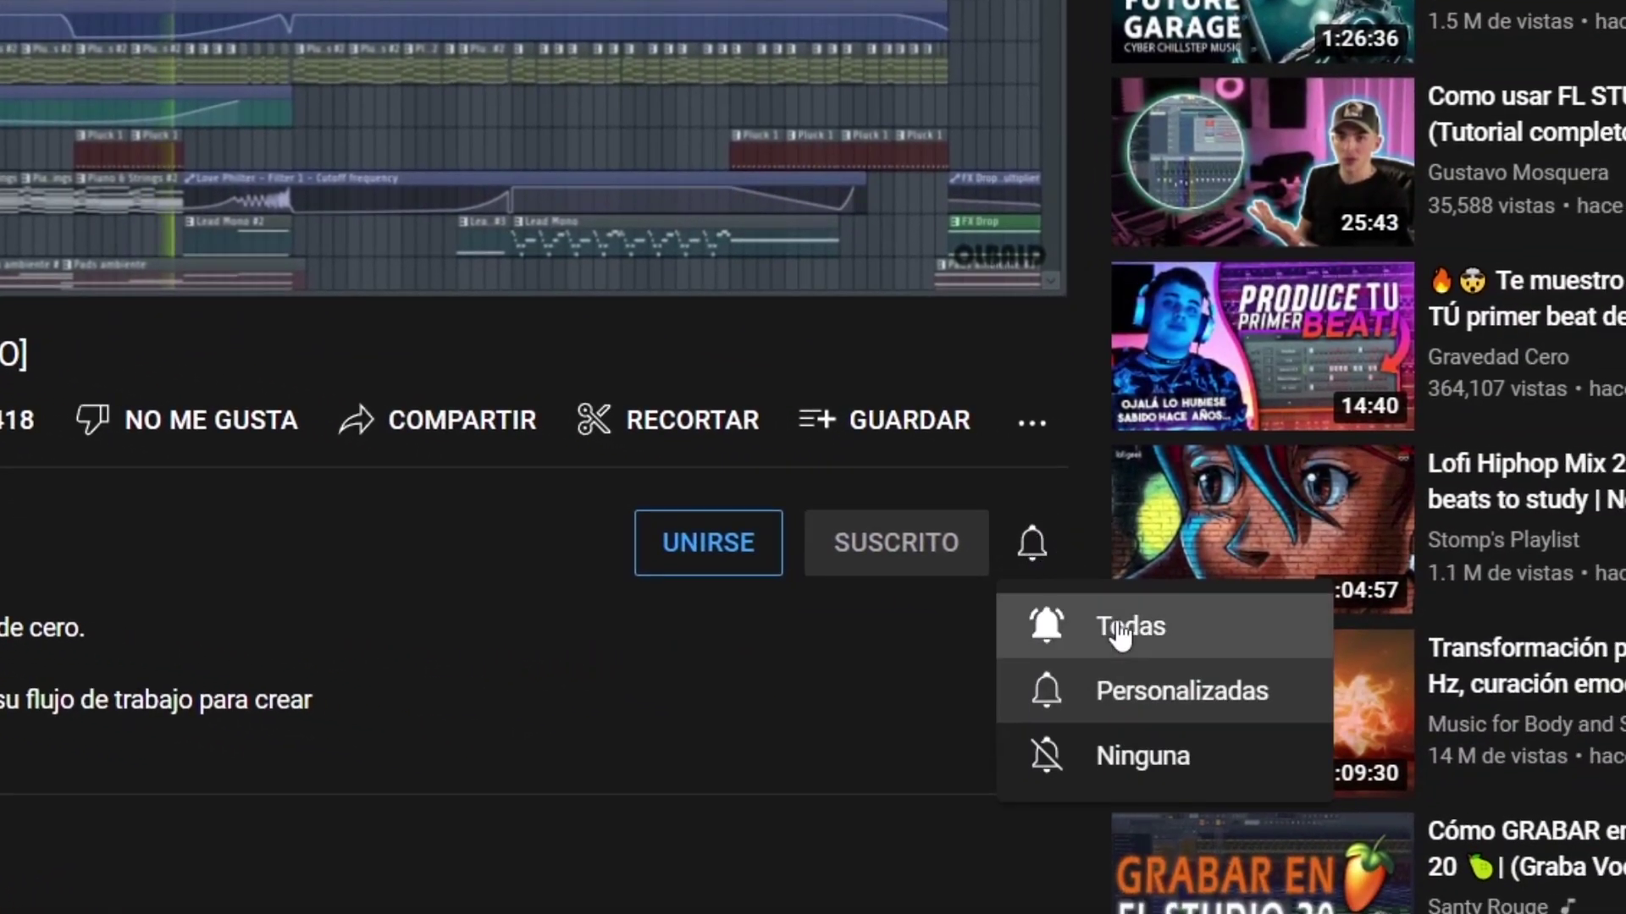
pyautogui.click(1274, 657)
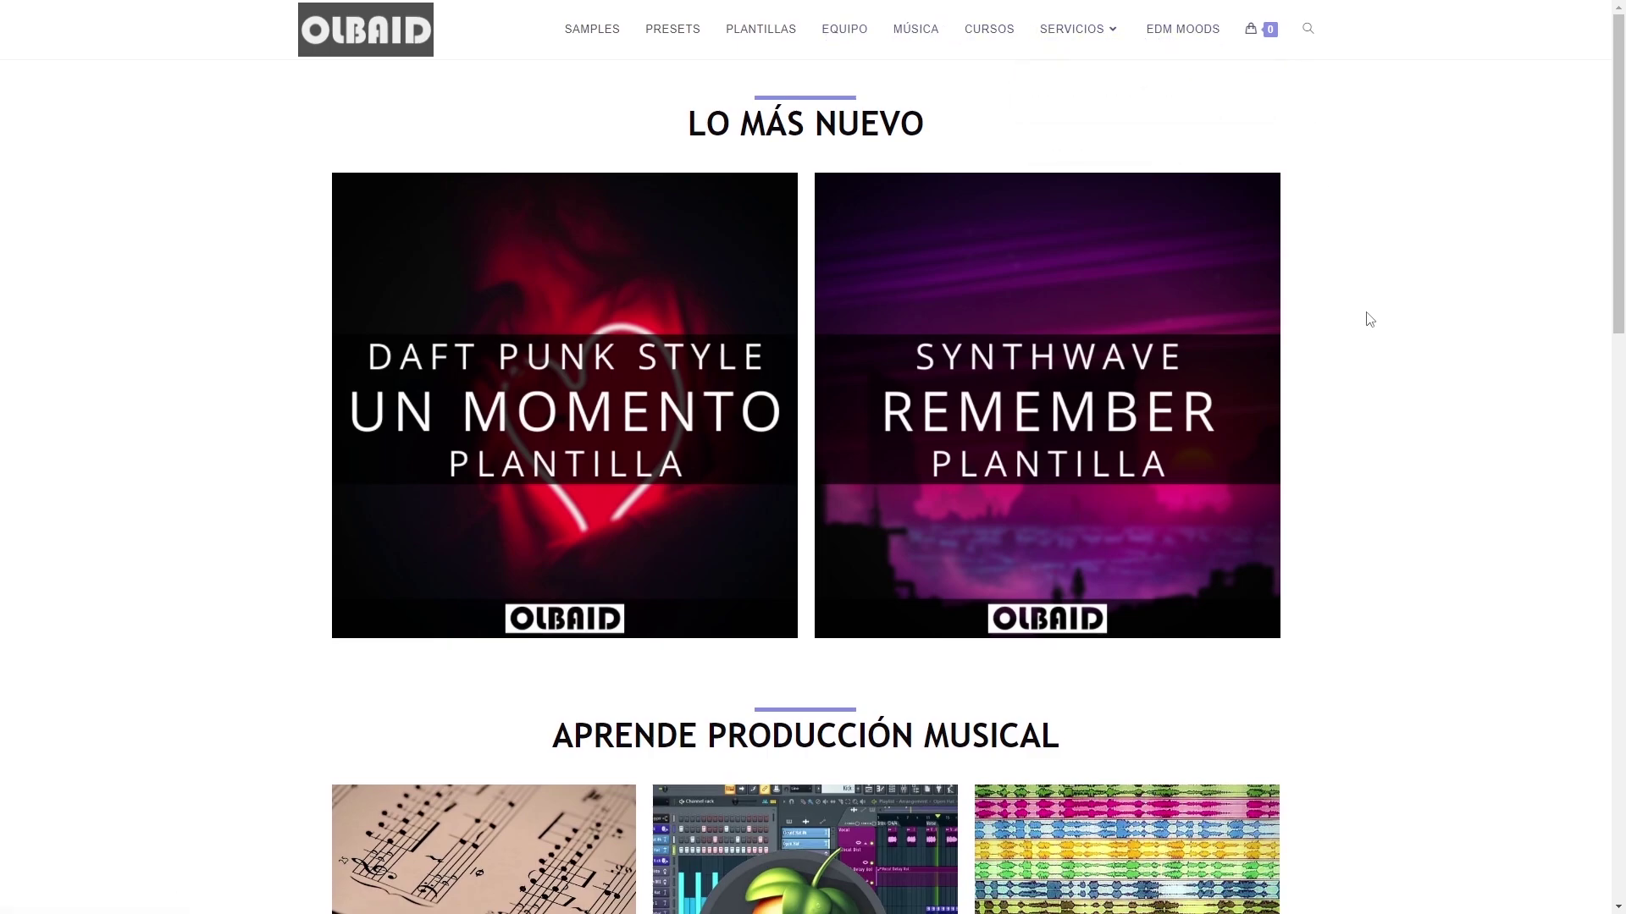
pyautogui.scroll(-10, 1421, 505)
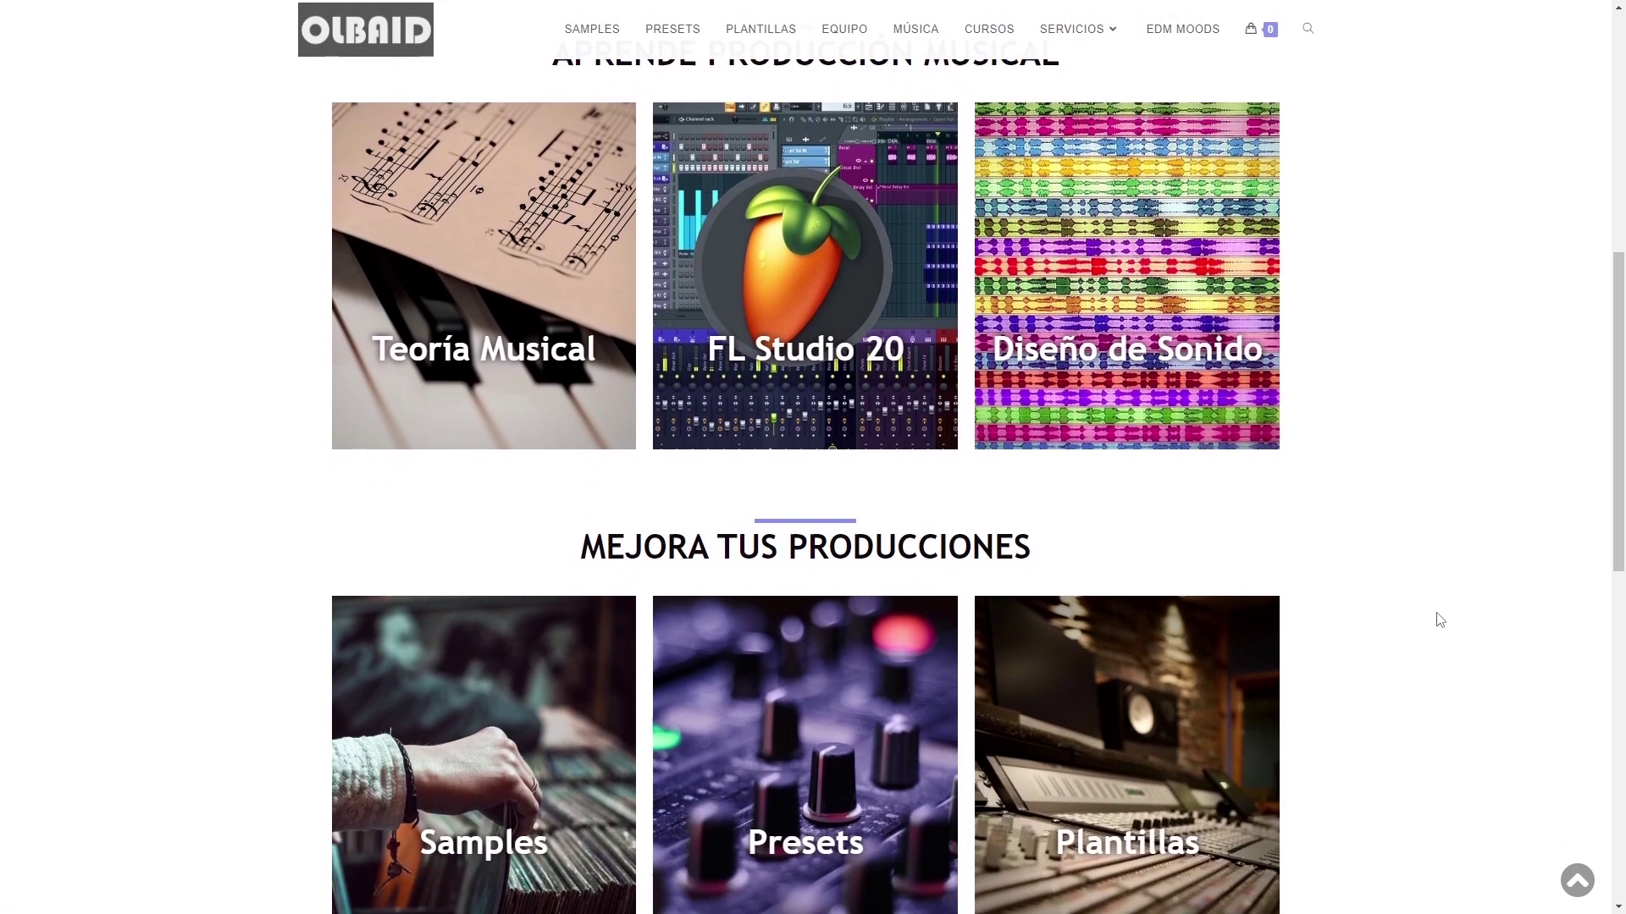
pyautogui.scroll(-6, 1420, 649)
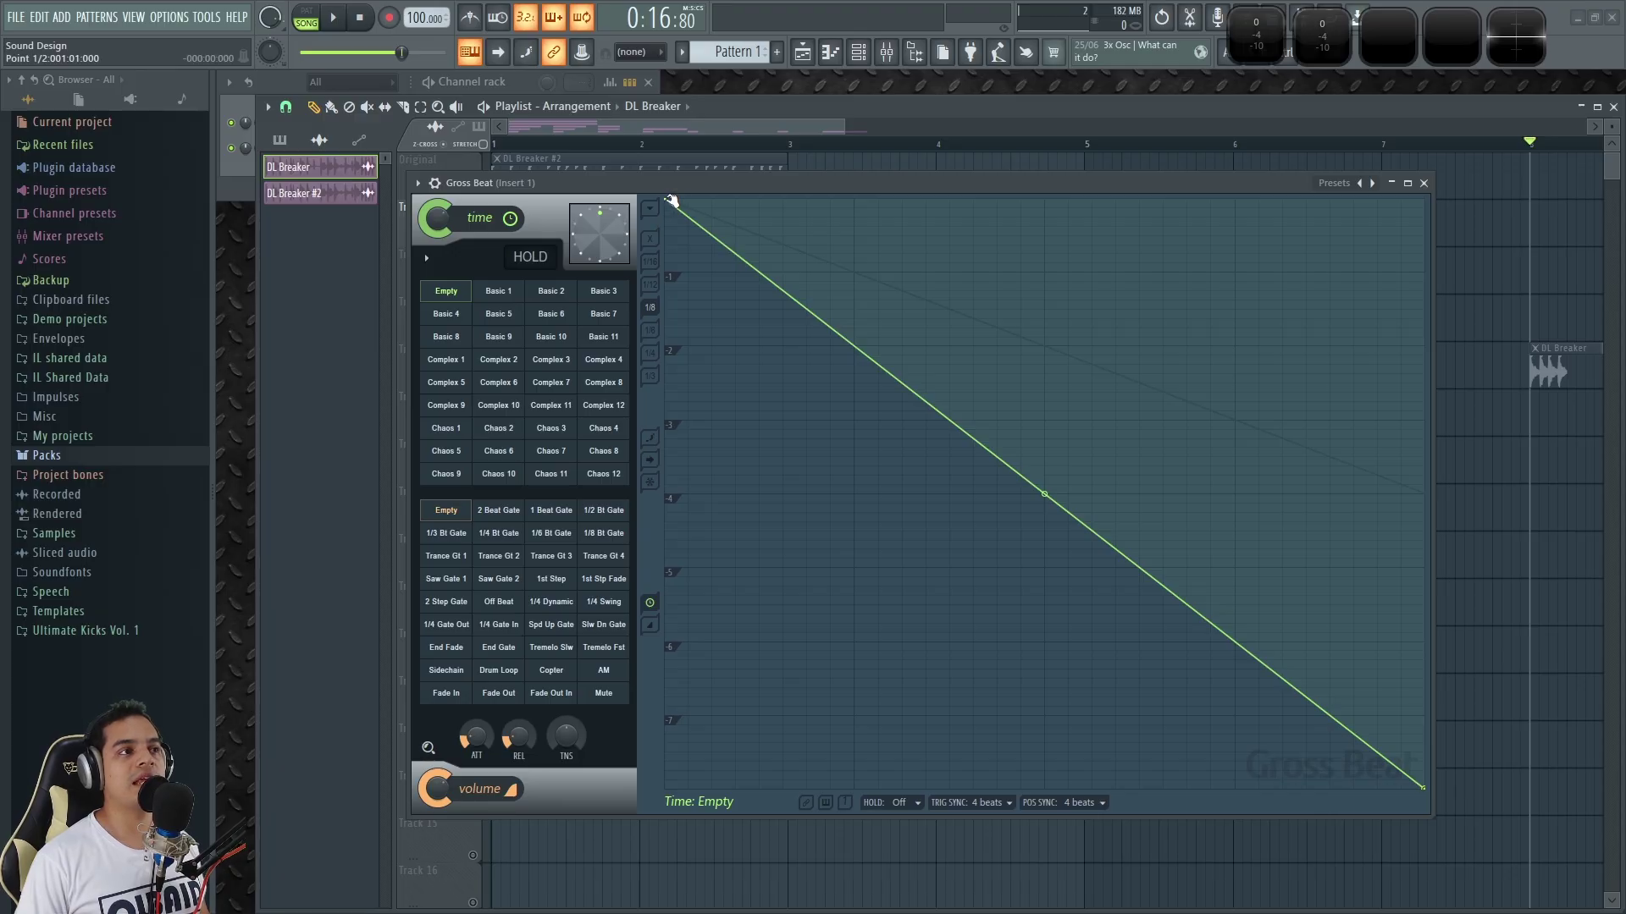
# In Gross Beat, set the time envelope's start point to the bottom edge and its end point to the top edge, and start playback.
pyautogui.moveTo(672, 201); pyautogui.dragTo(495, 831)
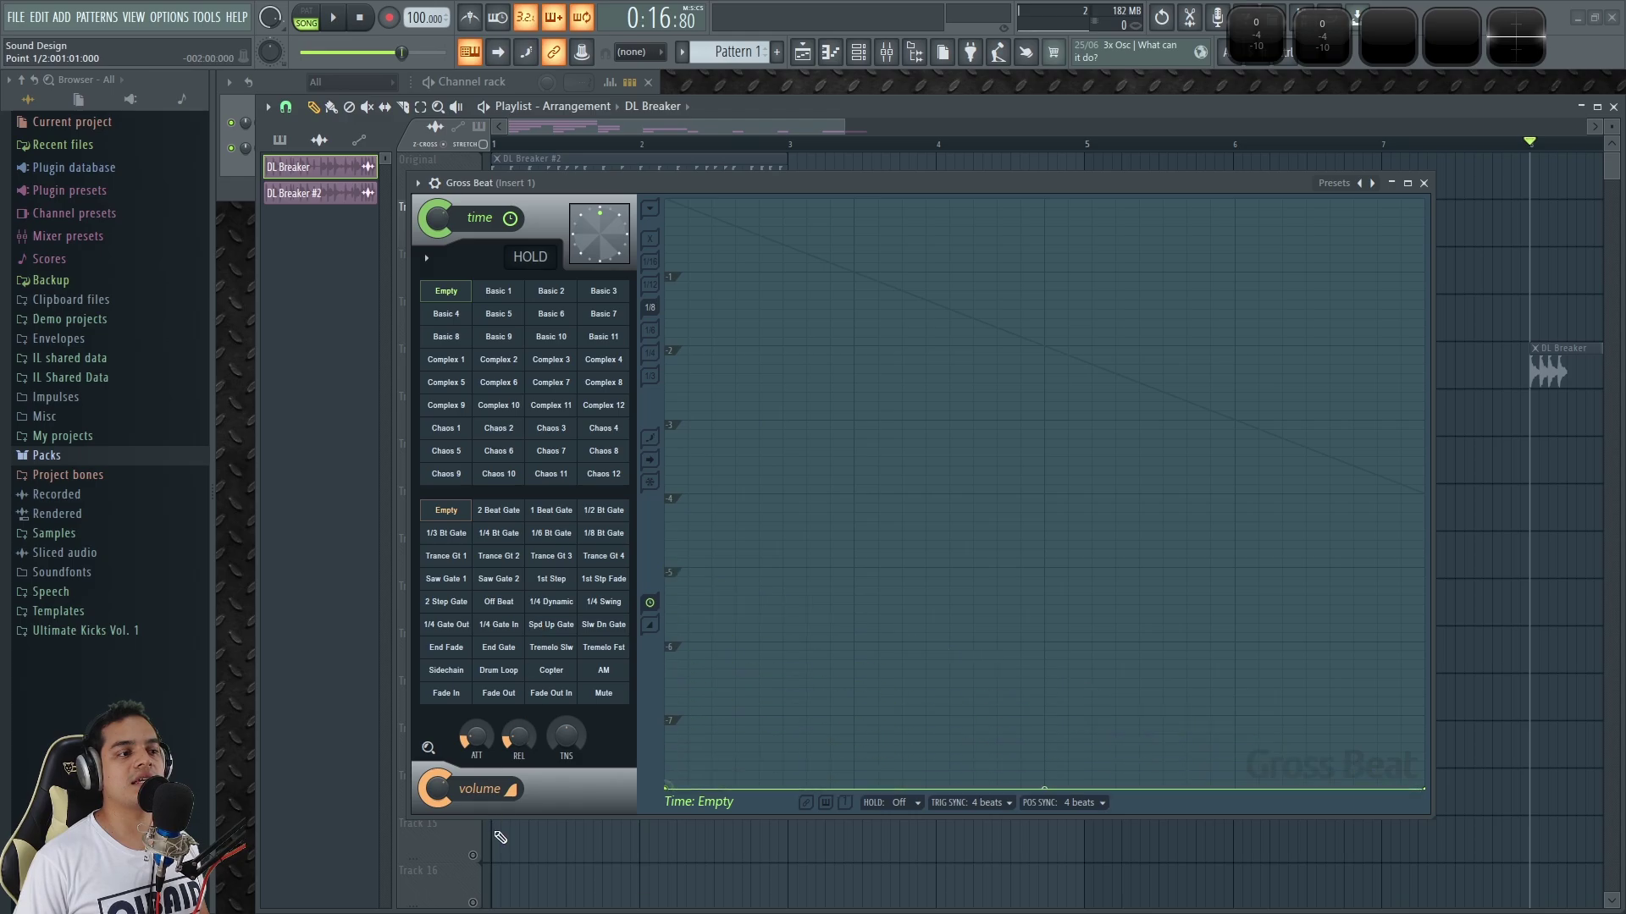
pyautogui.moveTo(1429, 792); pyautogui.dragTo(1437, 164)
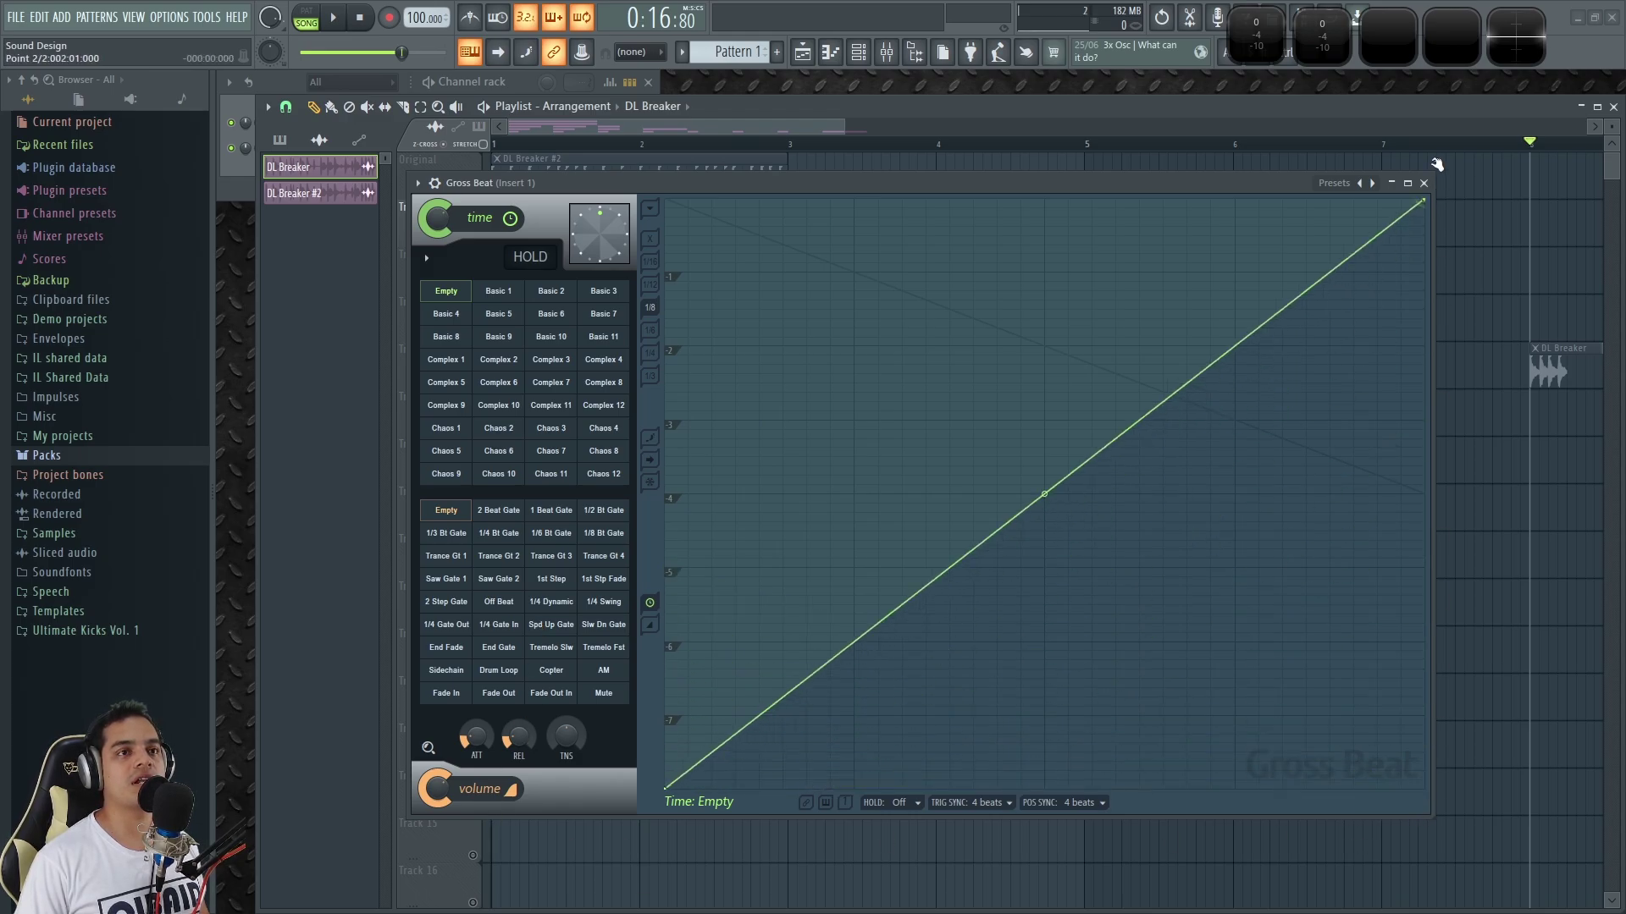
pyautogui.press('space')
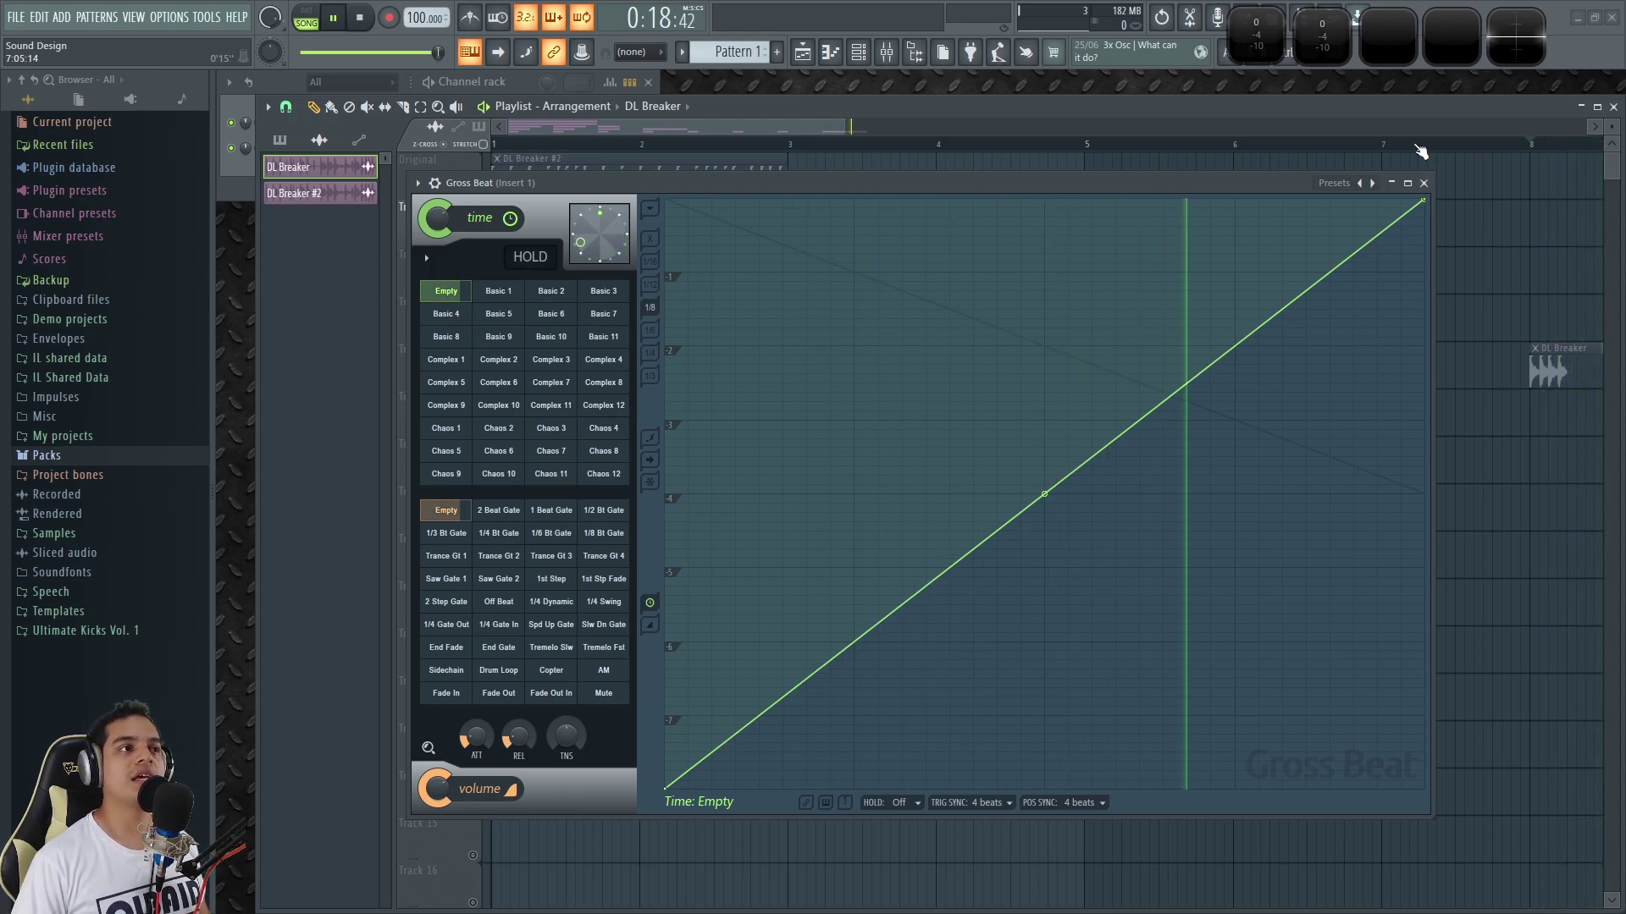
pyautogui.moveTo(882, 190); pyautogui.dragTo(885, 265)
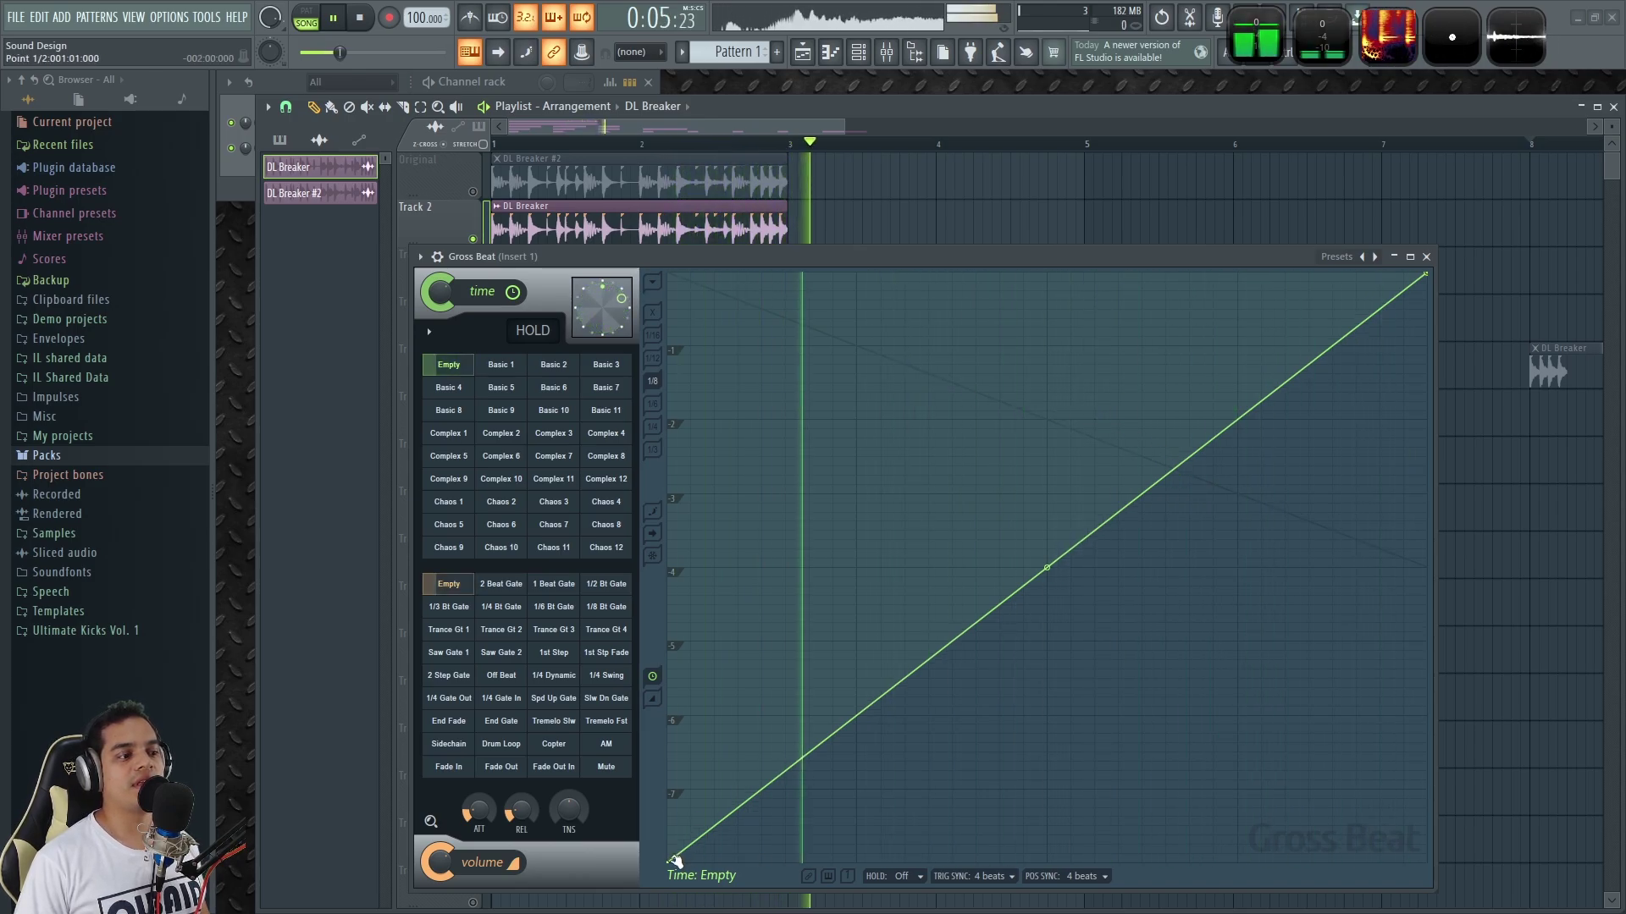
# Raise the time envelope's start point to the 2 mark and play the loop with the gentler rising line.
pyautogui.moveTo(675, 861); pyautogui.dragTo(559, 424)
pyautogui.press('space')
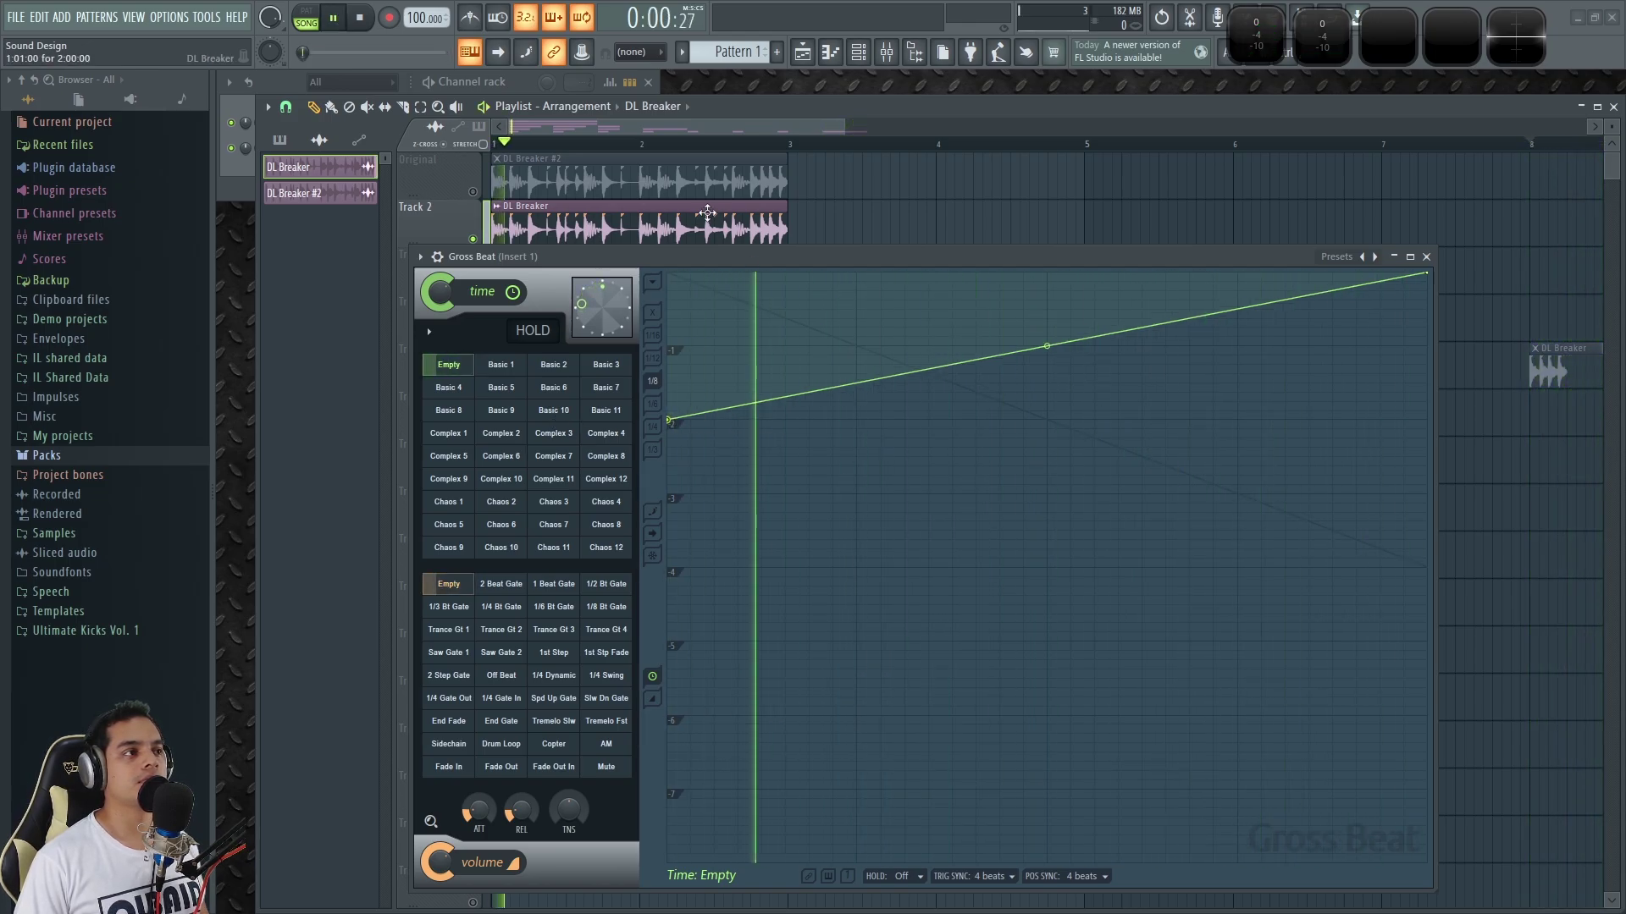
pyautogui.moveTo(758, 261); pyautogui.dragTo(745, 322)
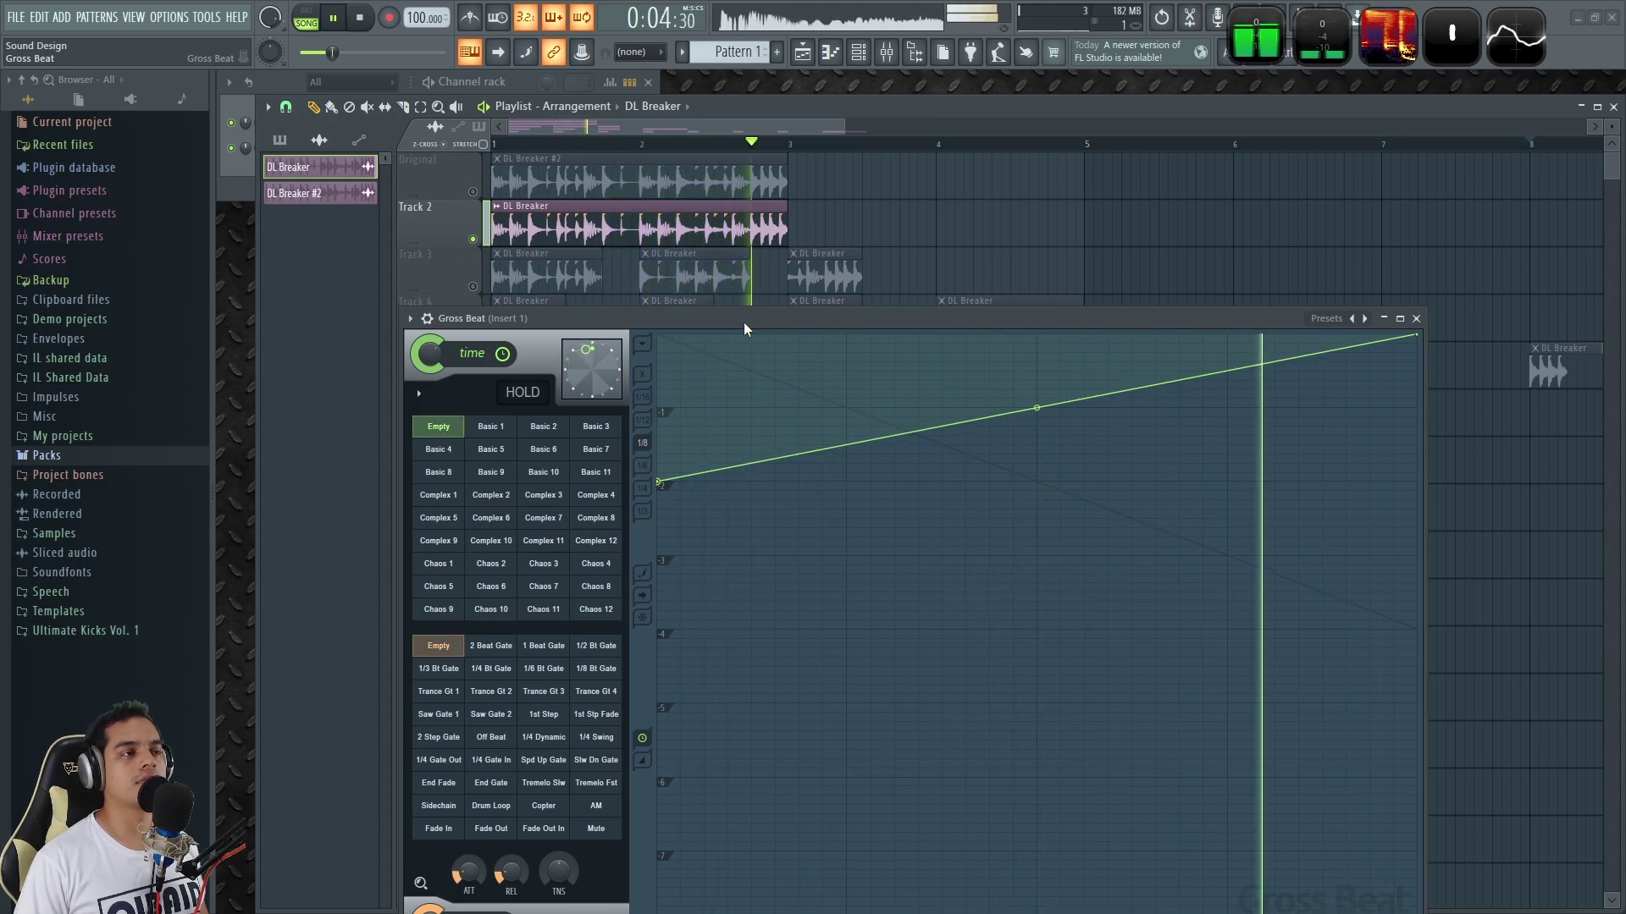
# Stop playback, raise the time envelope's start point almost to the upper edge, and play the nearly flat line.
pyautogui.press('space')
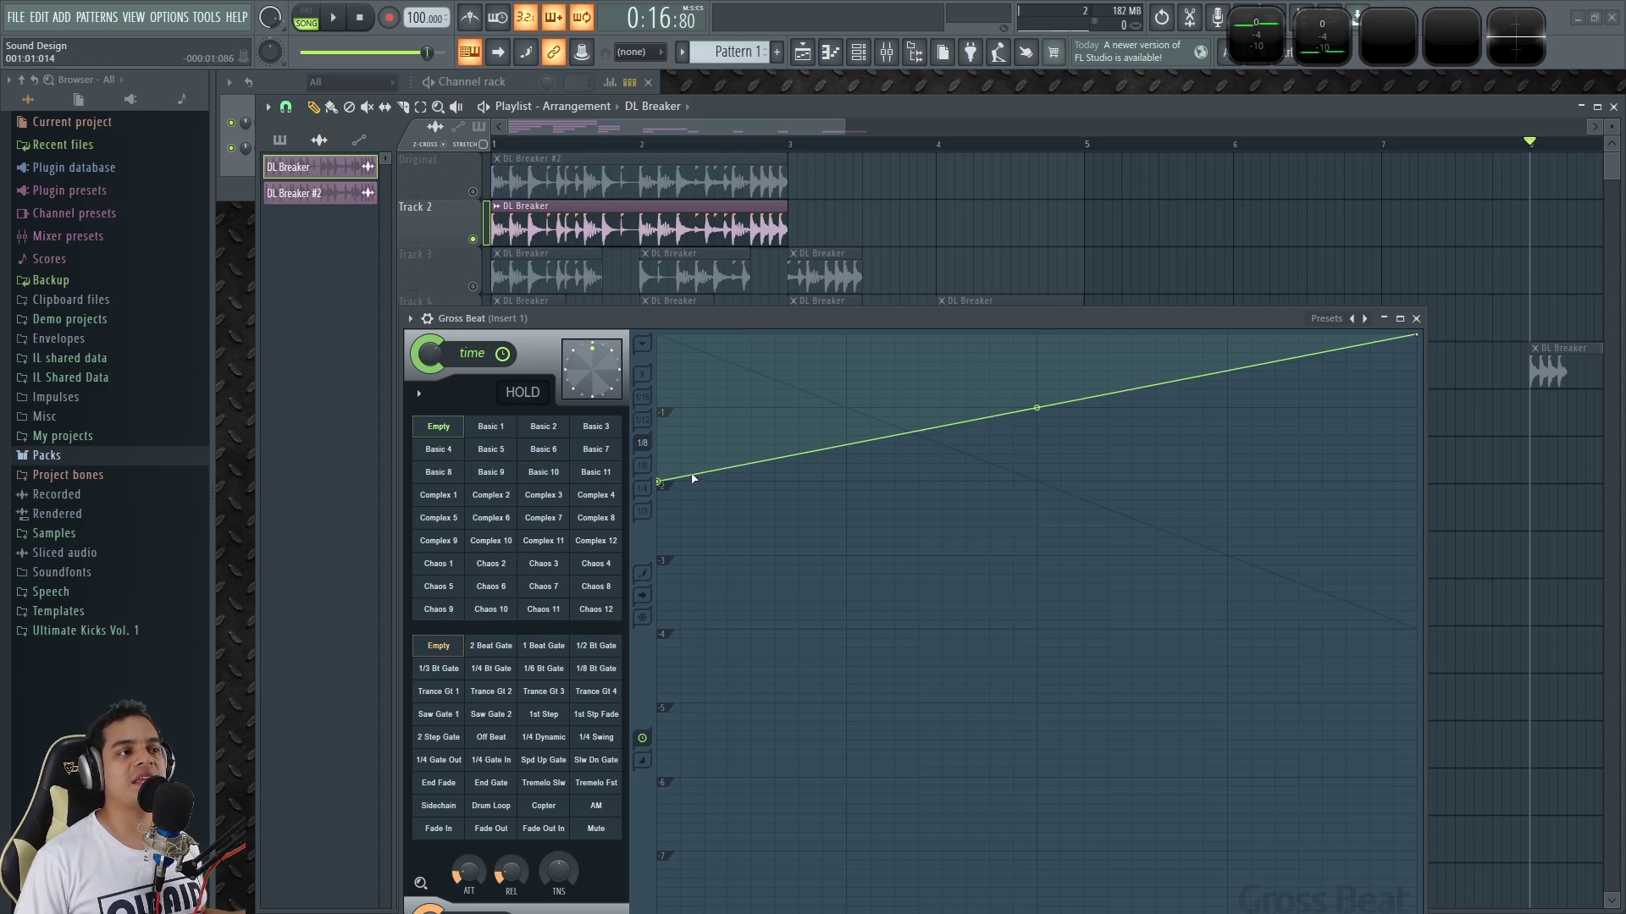
pyautogui.moveTo(662, 483); pyautogui.dragTo(597, 350)
pyautogui.press('space')
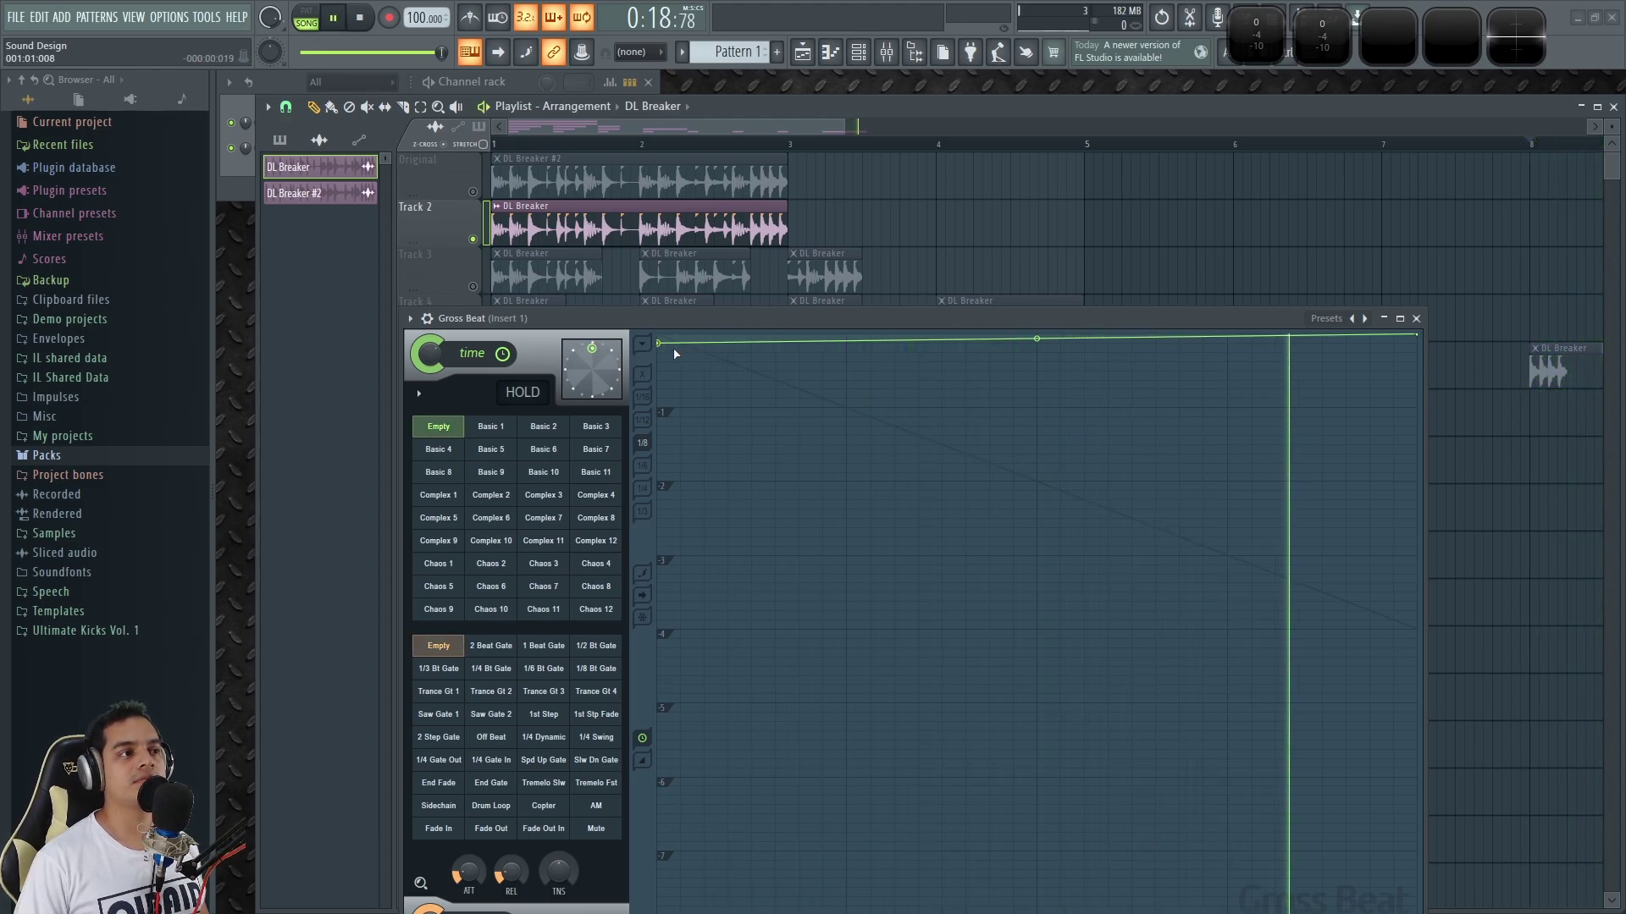
# Set the time envelope's start point to the lower edge, play the loop with the steep rising line, and stop playback.
pyautogui.moveTo(690, 312); pyautogui.dragTo(484, 903)
pyautogui.press('space')
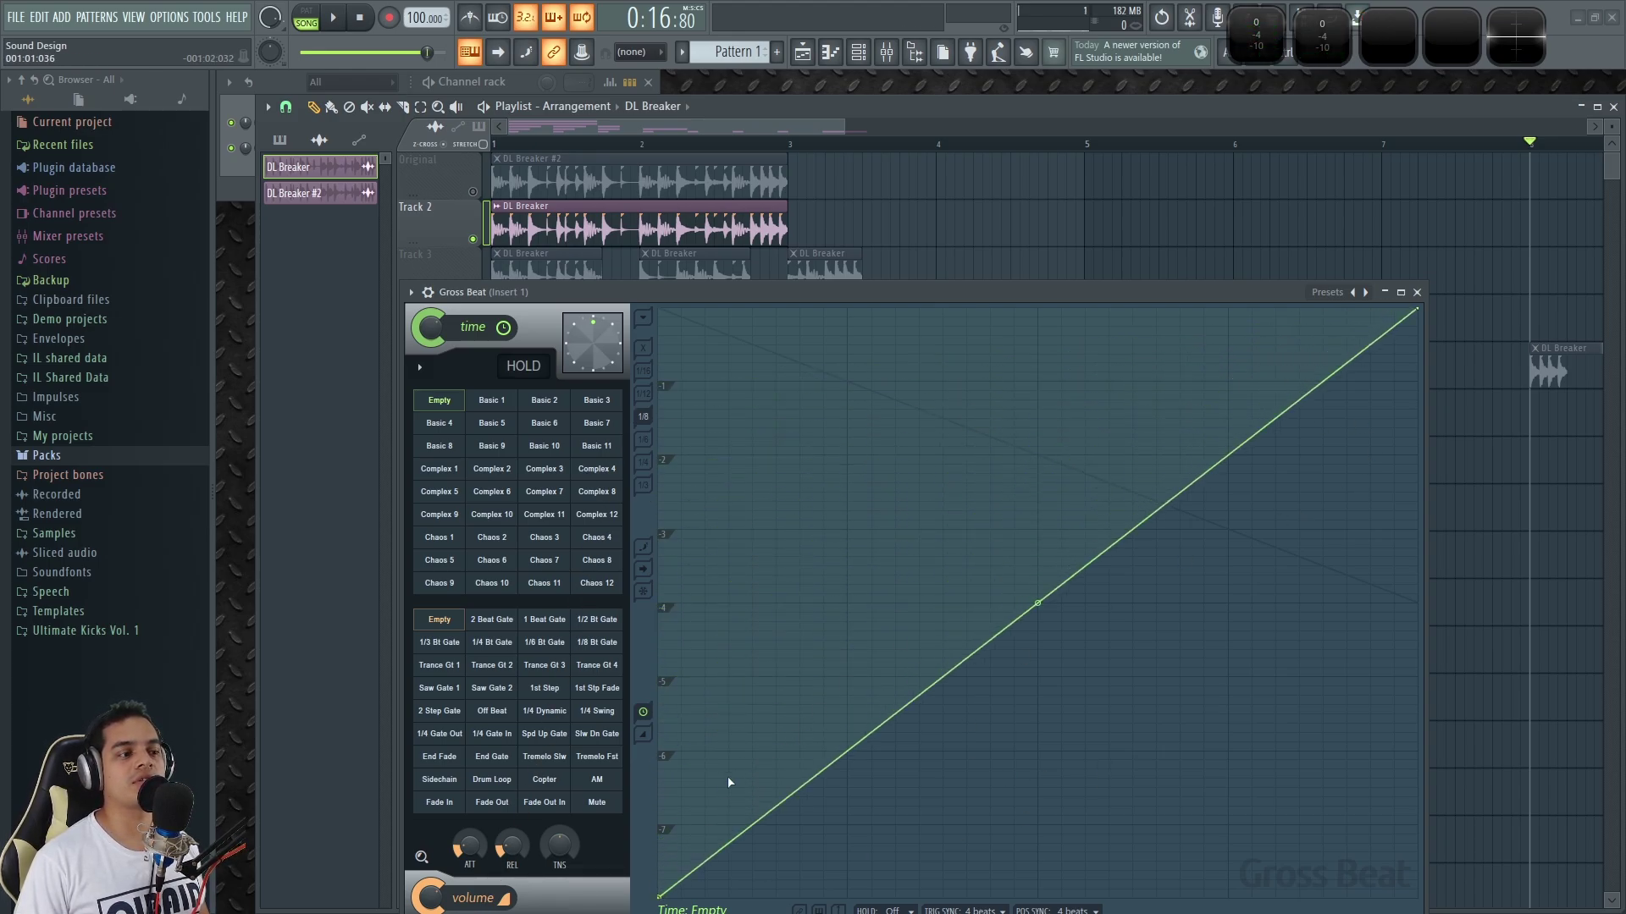
pyautogui.press('space')
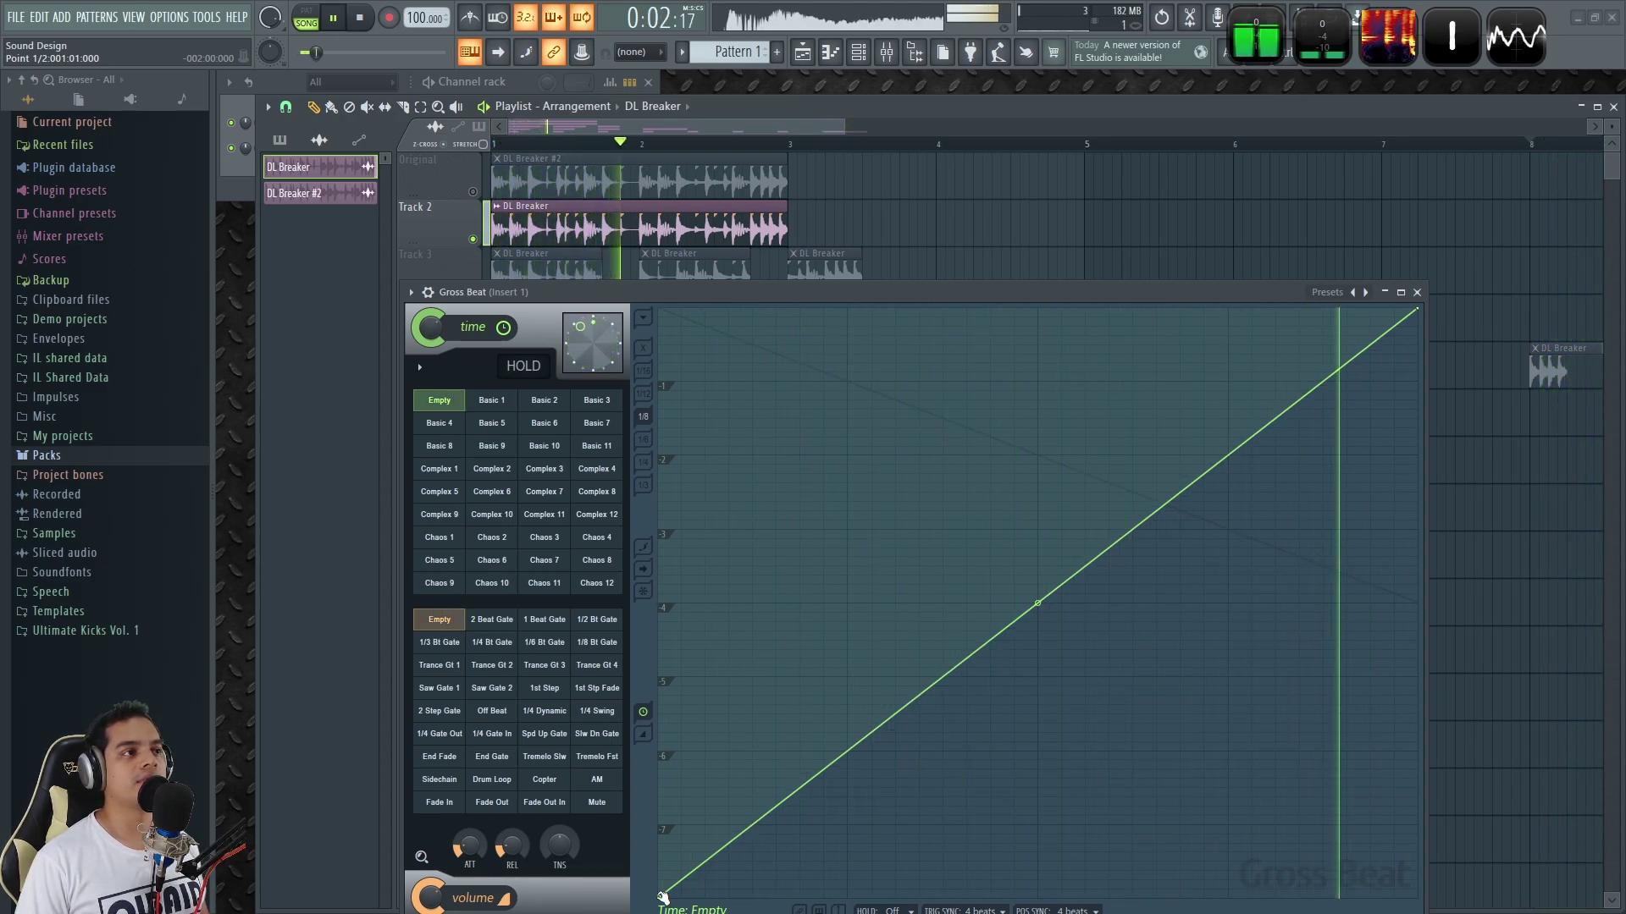
pyautogui.press('space')
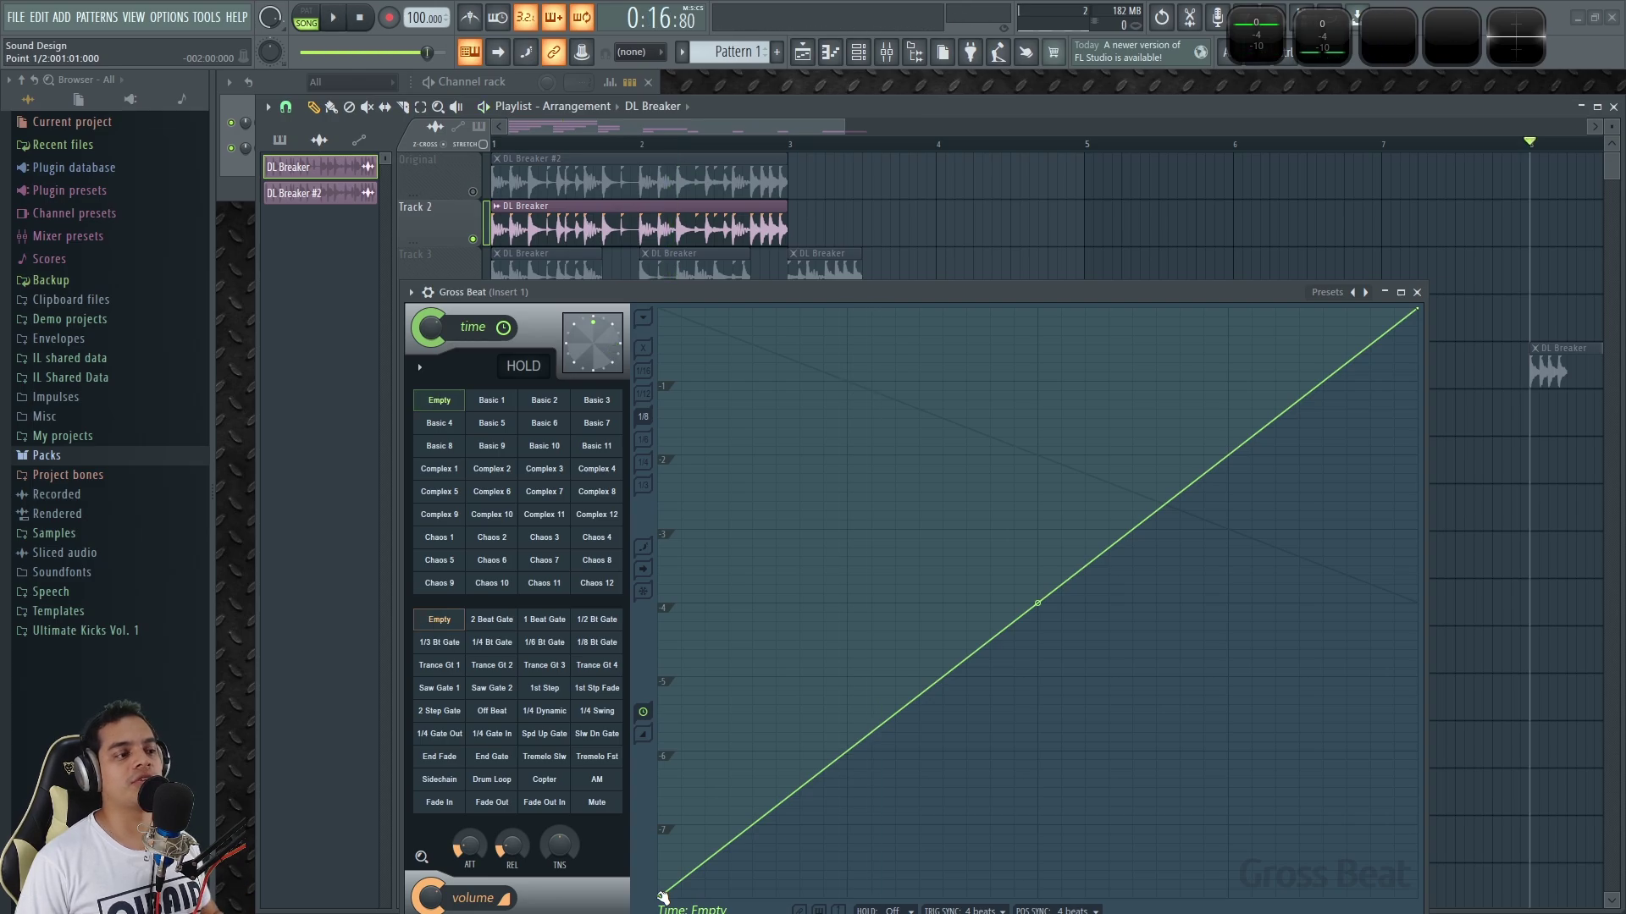
# Make the time envelope a falling line with its start point at the upper edge and its end point at the 2 mark.
pyautogui.moveTo(663, 899); pyautogui.dragTo(545, 256)
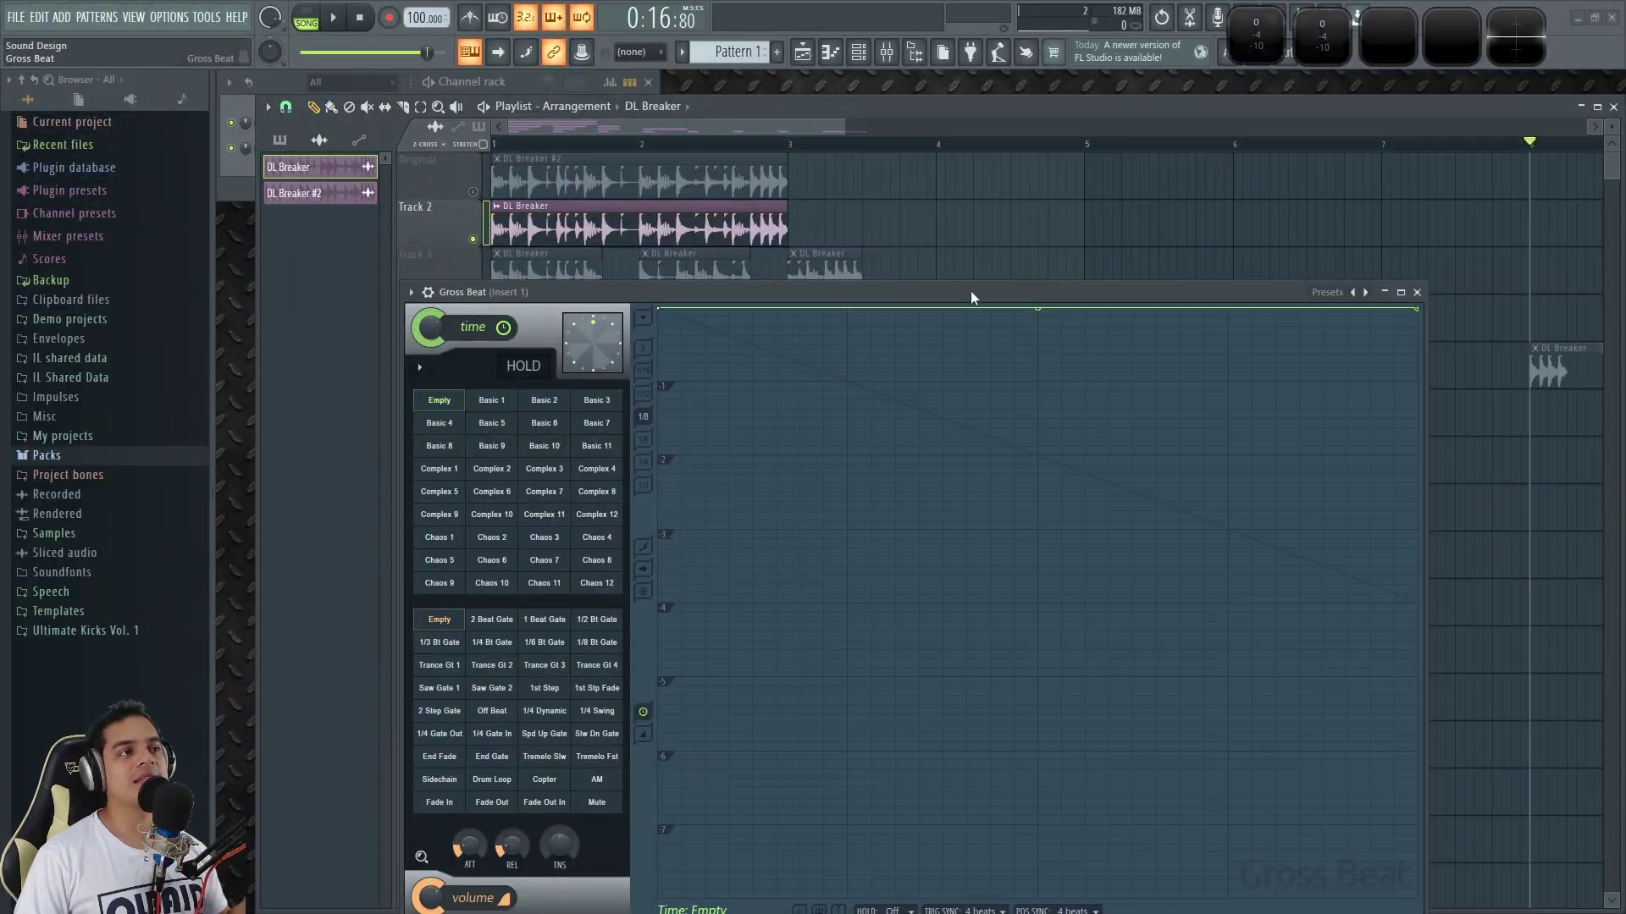
pyautogui.moveTo(1429, 319); pyautogui.dragTo(1456, 465)
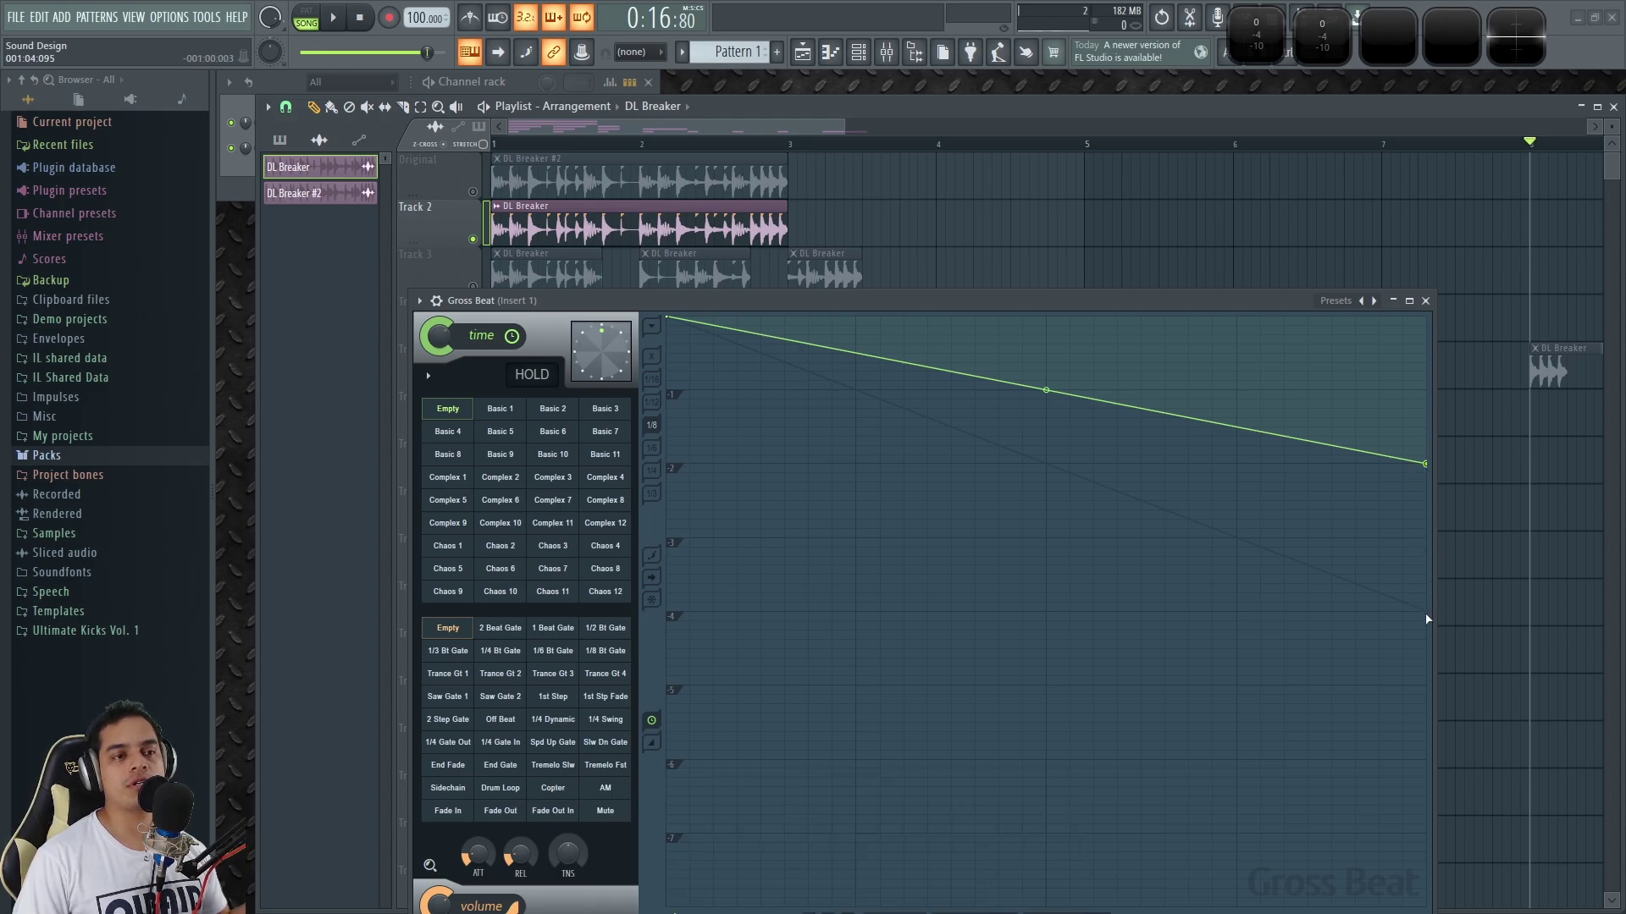
pyautogui.moveTo(1422, 466)
pyautogui.mouseDown()
pyautogui.moveTo(1422, 381)
pyautogui.moveTo(1437, 464)
pyautogui.mouseUp()
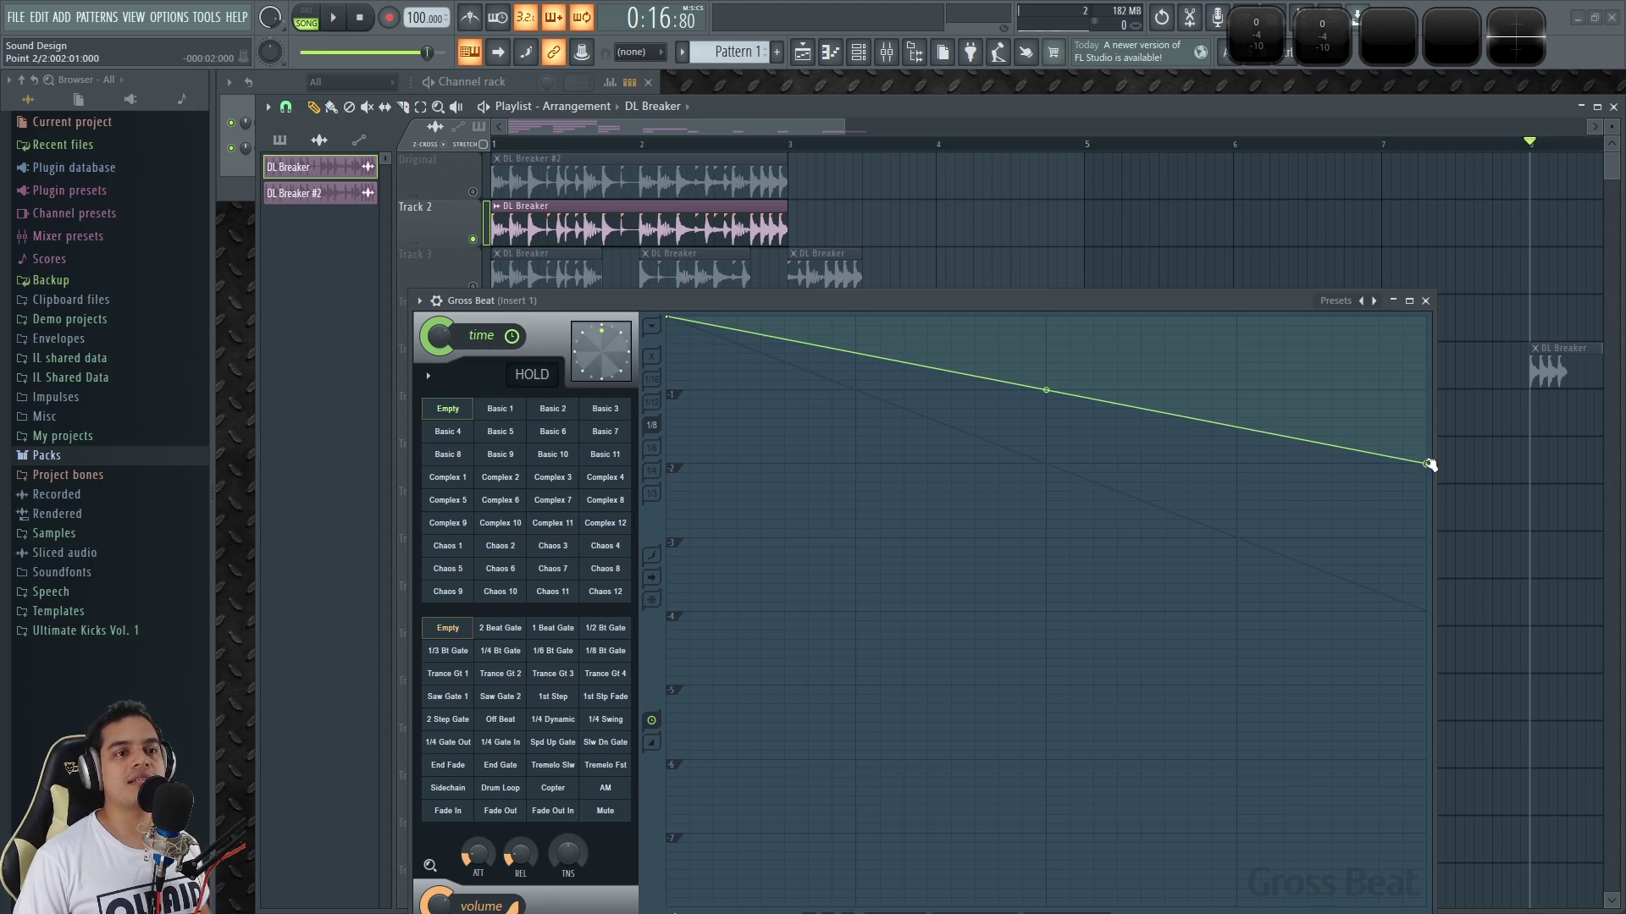
# Move the Gross Beat window to uncover the playlist tracks, and audition the Track 2 loop with the falling line.
pyautogui.moveTo(1001, 308); pyautogui.dragTo(987, 378)
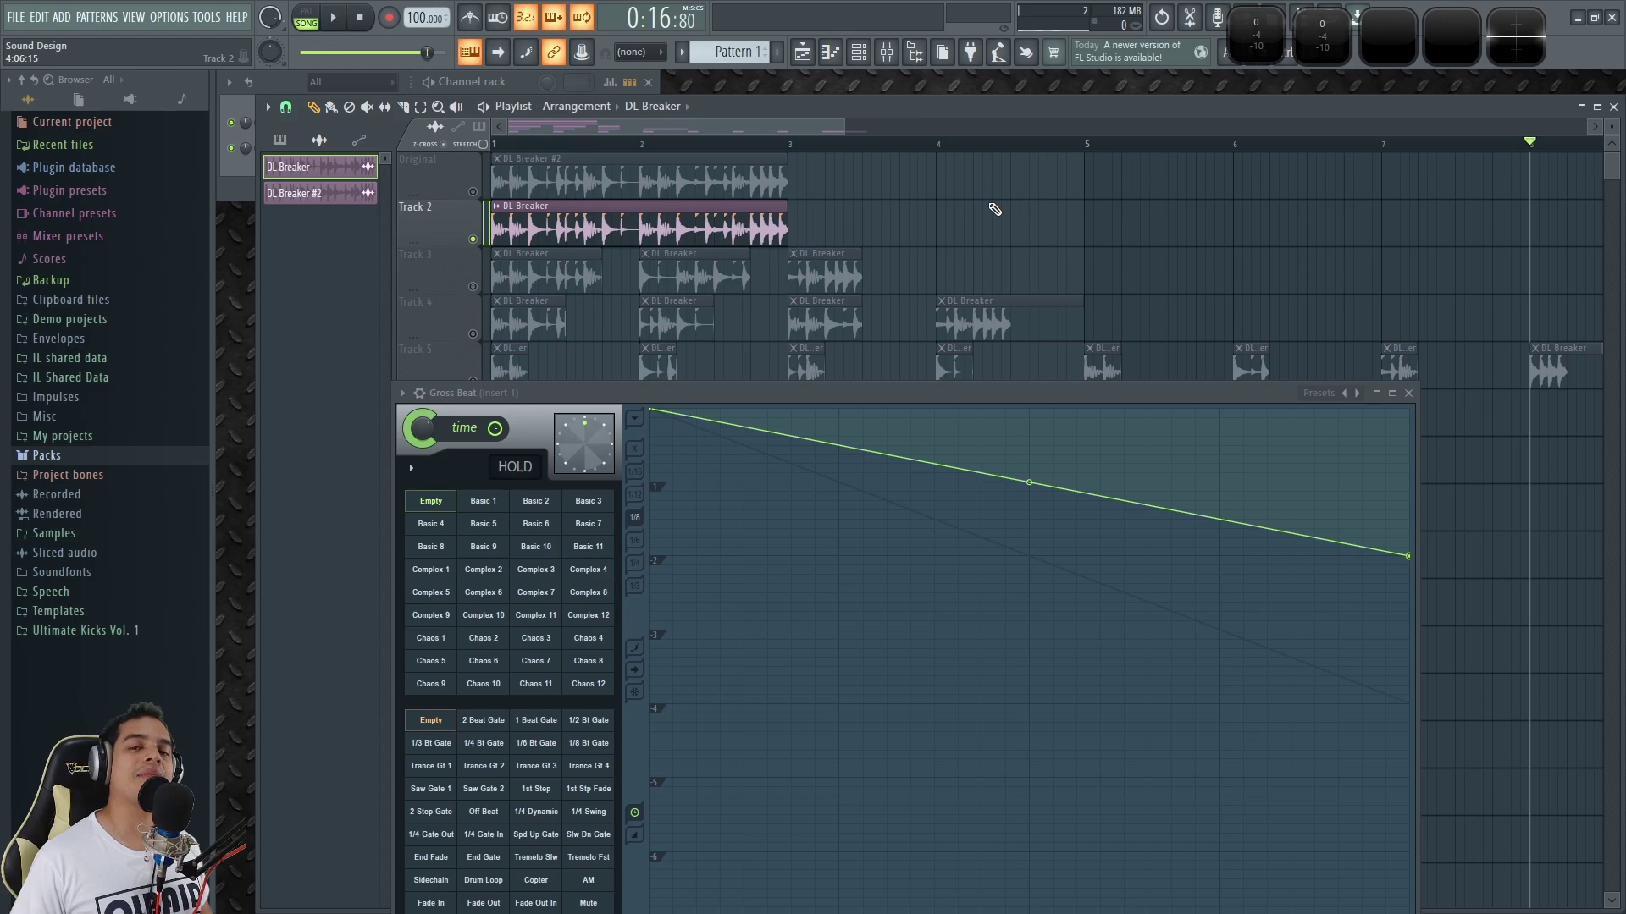
pyautogui.scroll(3, 991, 208)
pyautogui.moveTo(700, 130); pyautogui.dragTo(415, 47)
pyautogui.moveTo(825, 403); pyautogui.dragTo(830, 457)
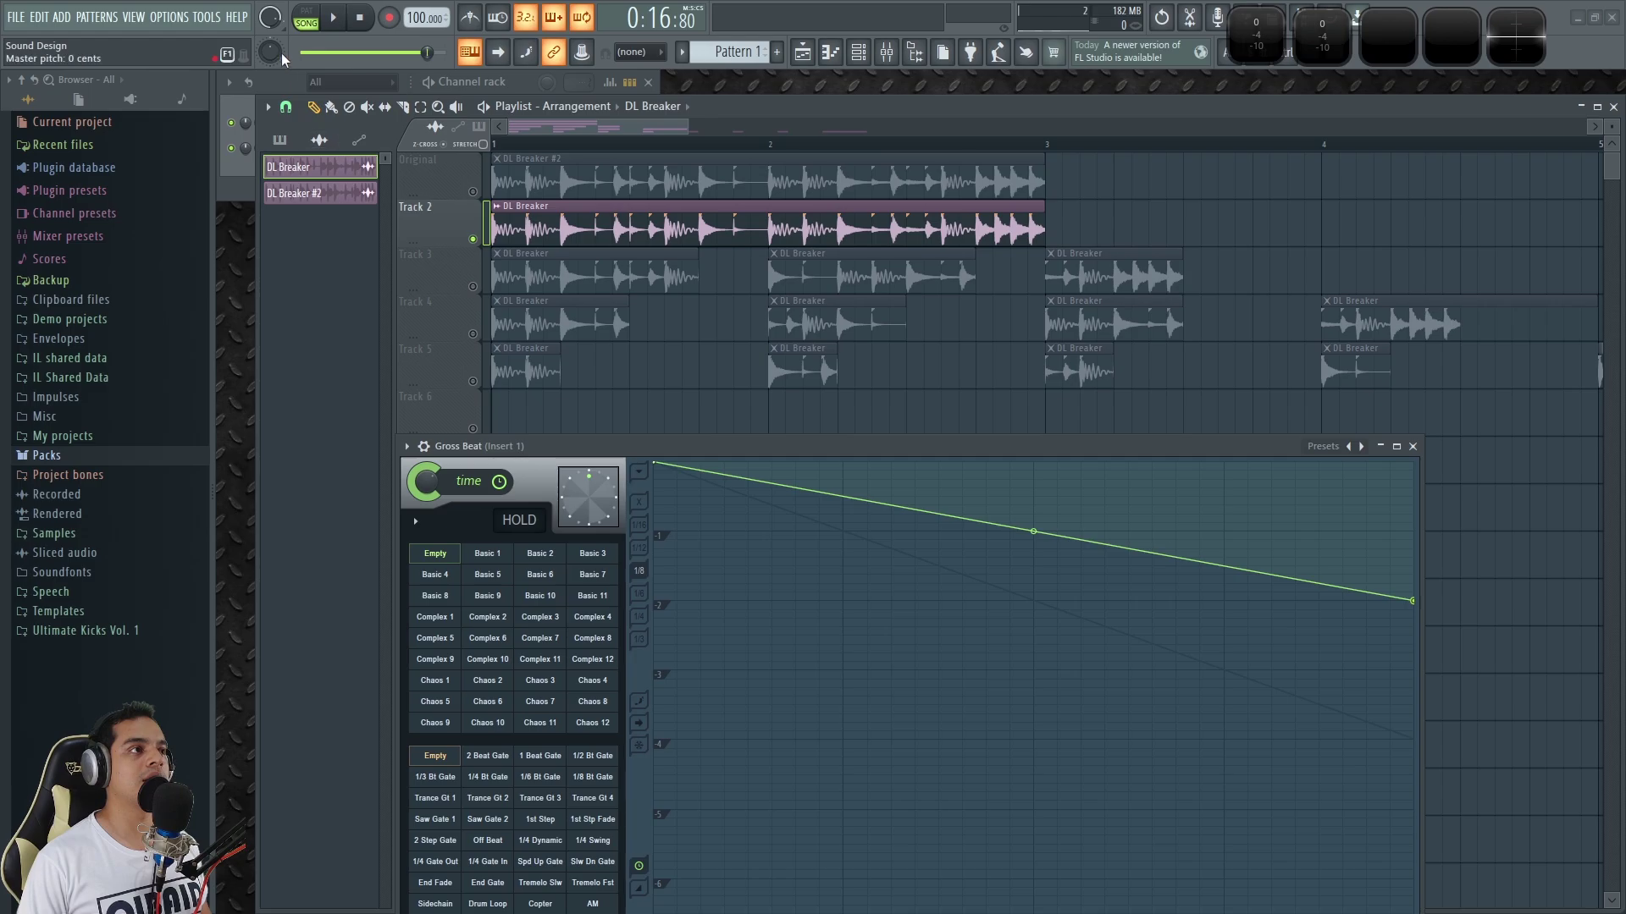
pyautogui.click(341, 21)
pyautogui.press('space')
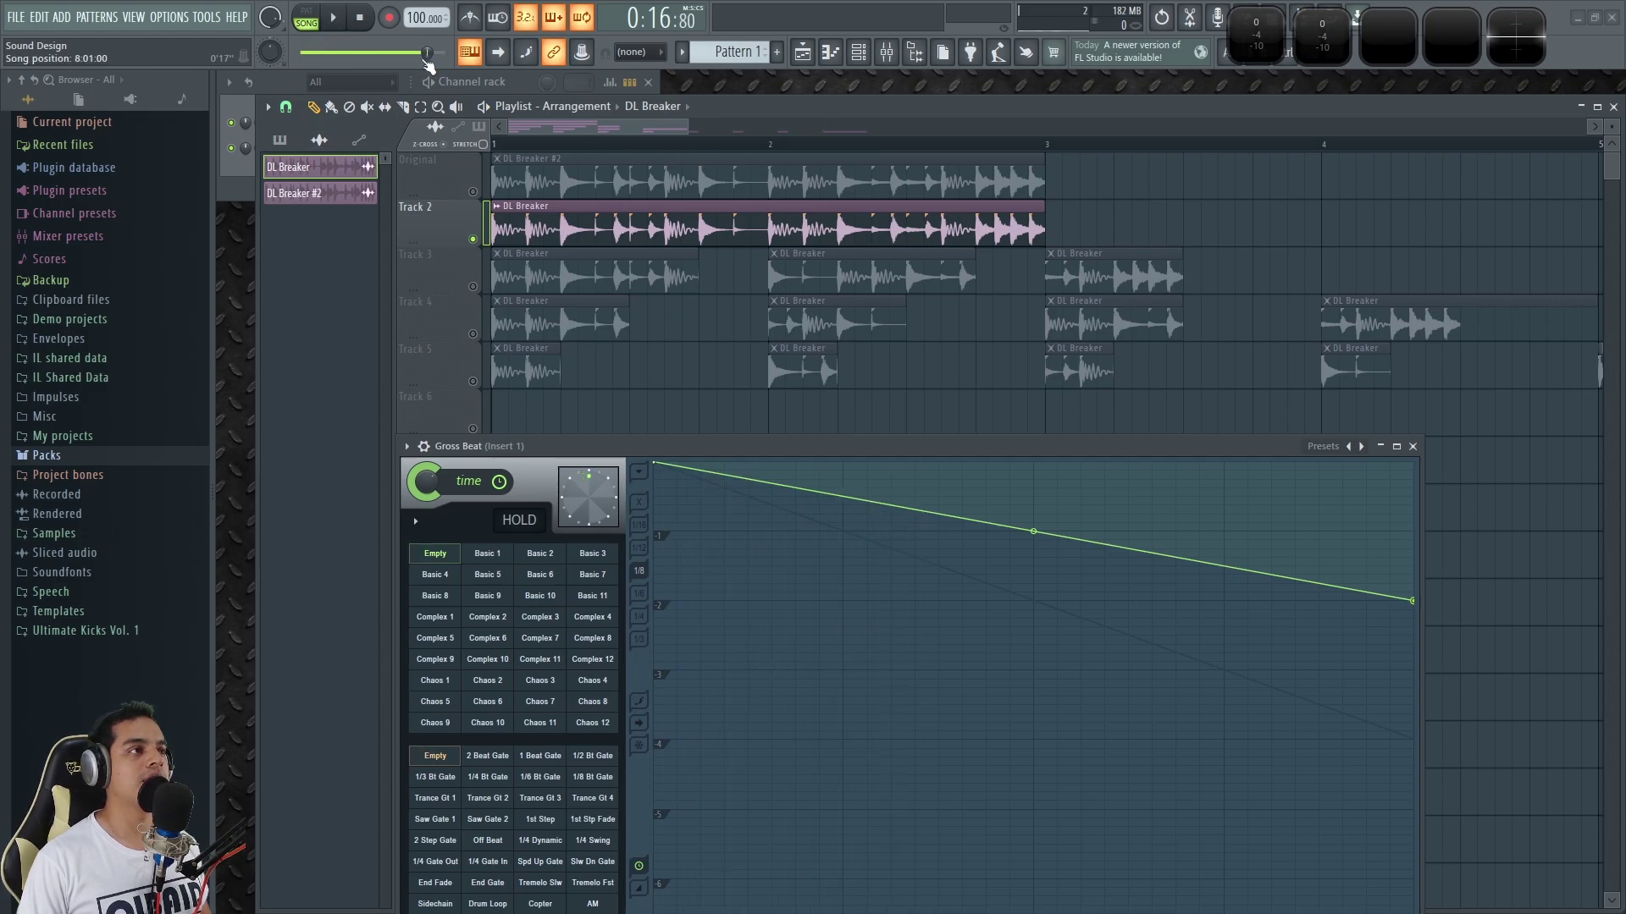
pyautogui.press('space')
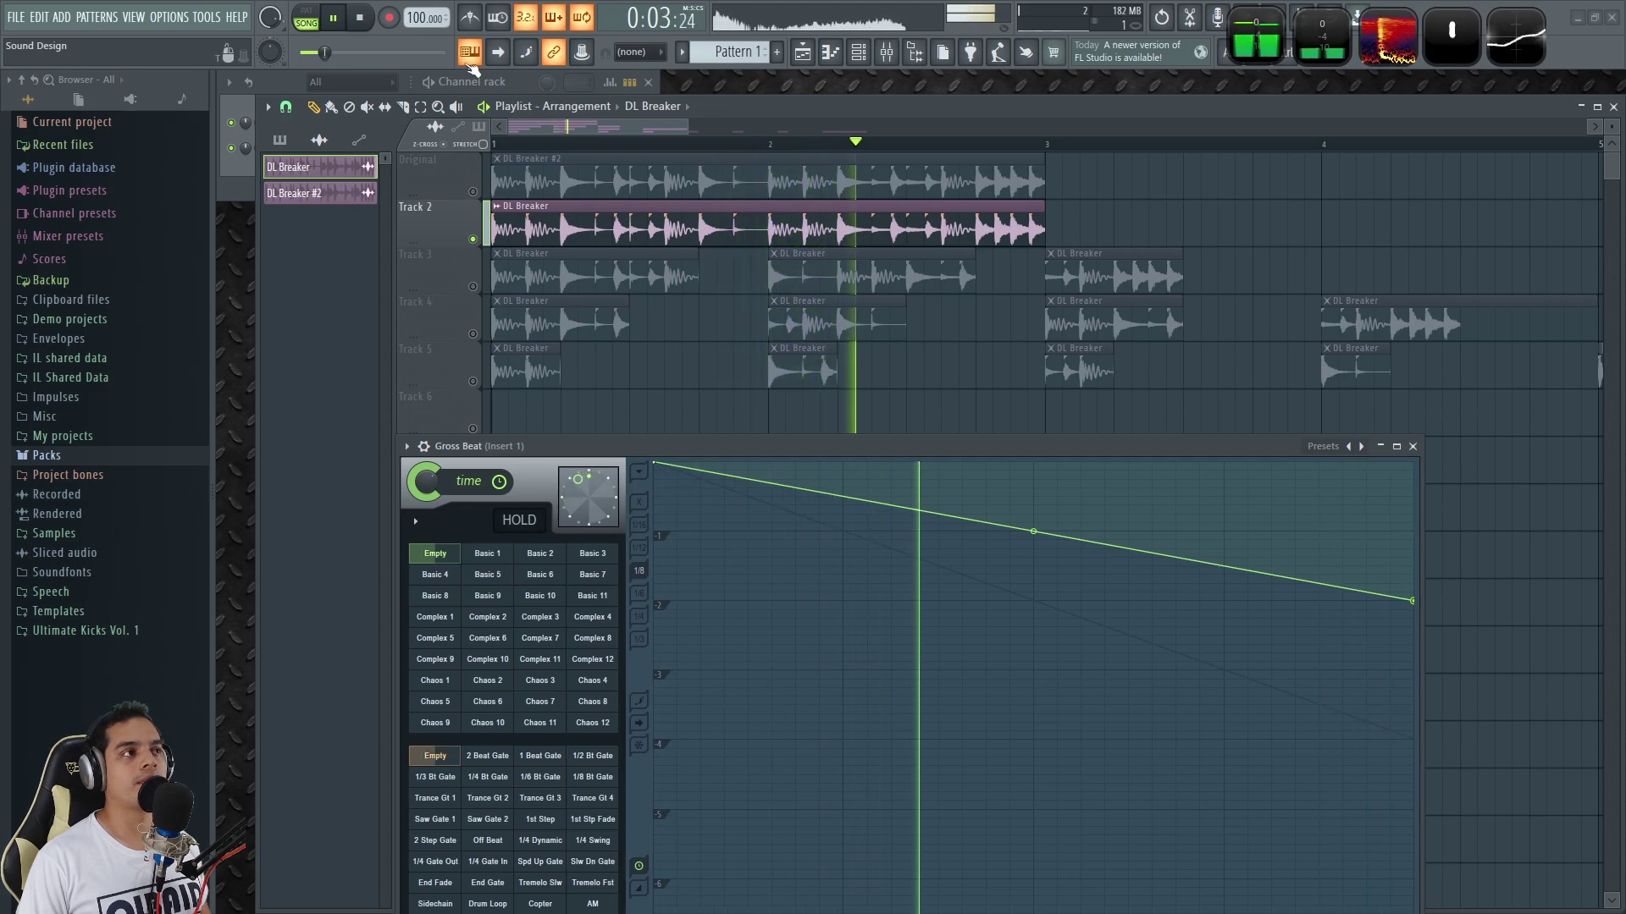
pyautogui.click(361, 22)
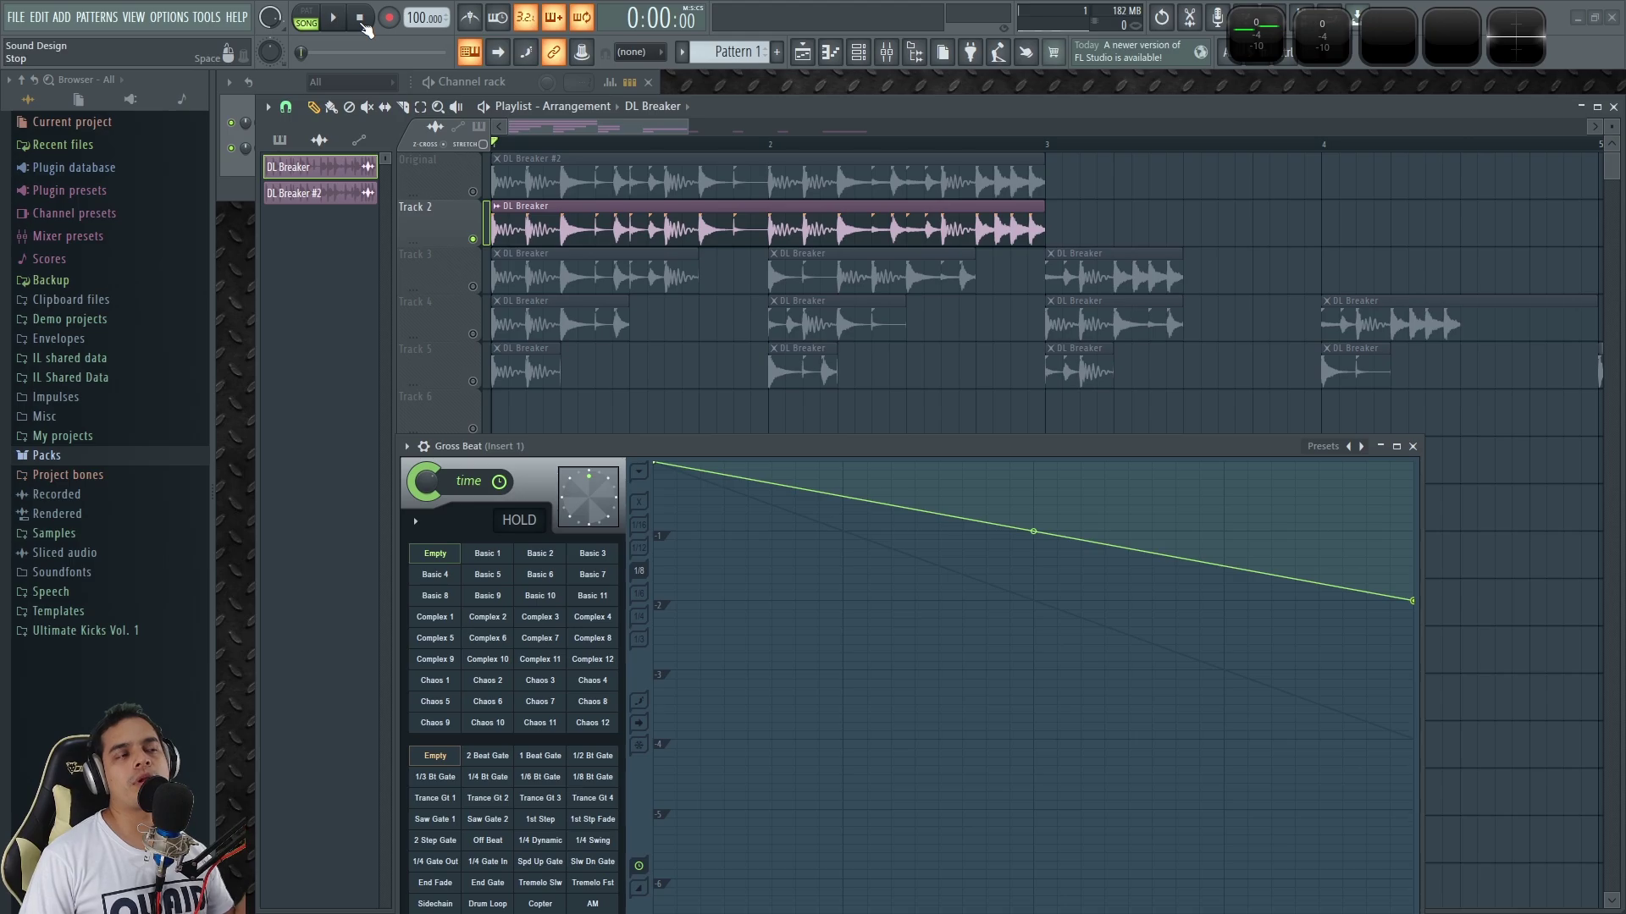
pyautogui.moveTo(848, 452); pyautogui.dragTo(895, 458)
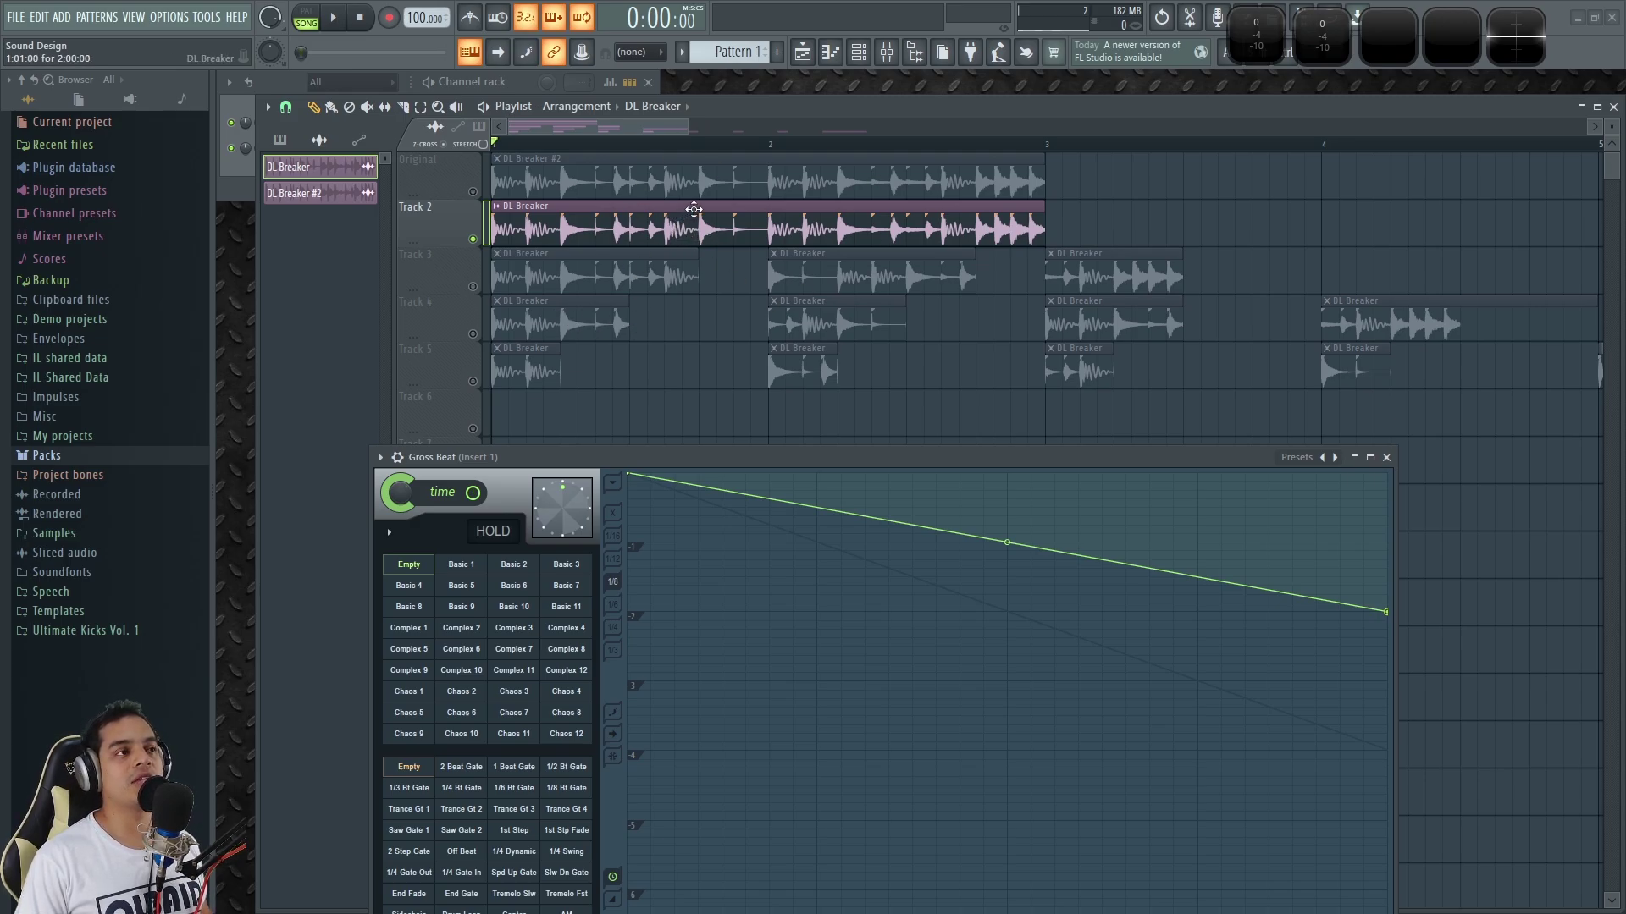
# Solo Track 4 to compare its clips, and return the solo to Track 2.
pyautogui.keyDown('ctrl'); pyautogui.click(474, 334); pyautogui.keyUp('ctrl')
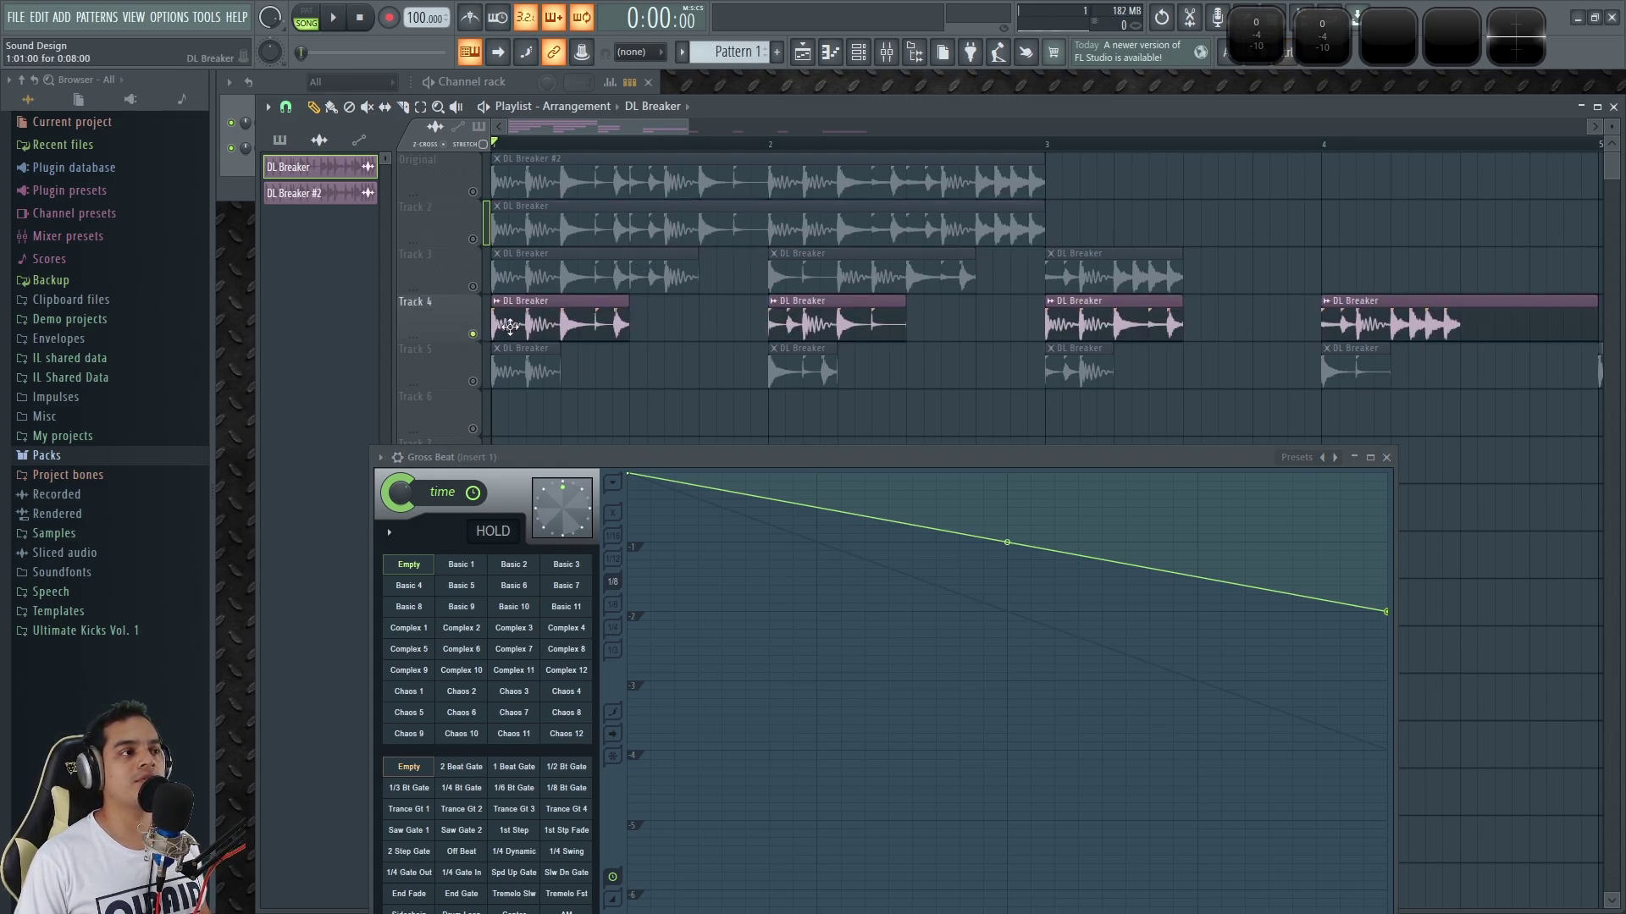
pyautogui.keyDown('ctrl'); pyautogui.scroll(-2, 531, 325); pyautogui.keyUp('ctrl')
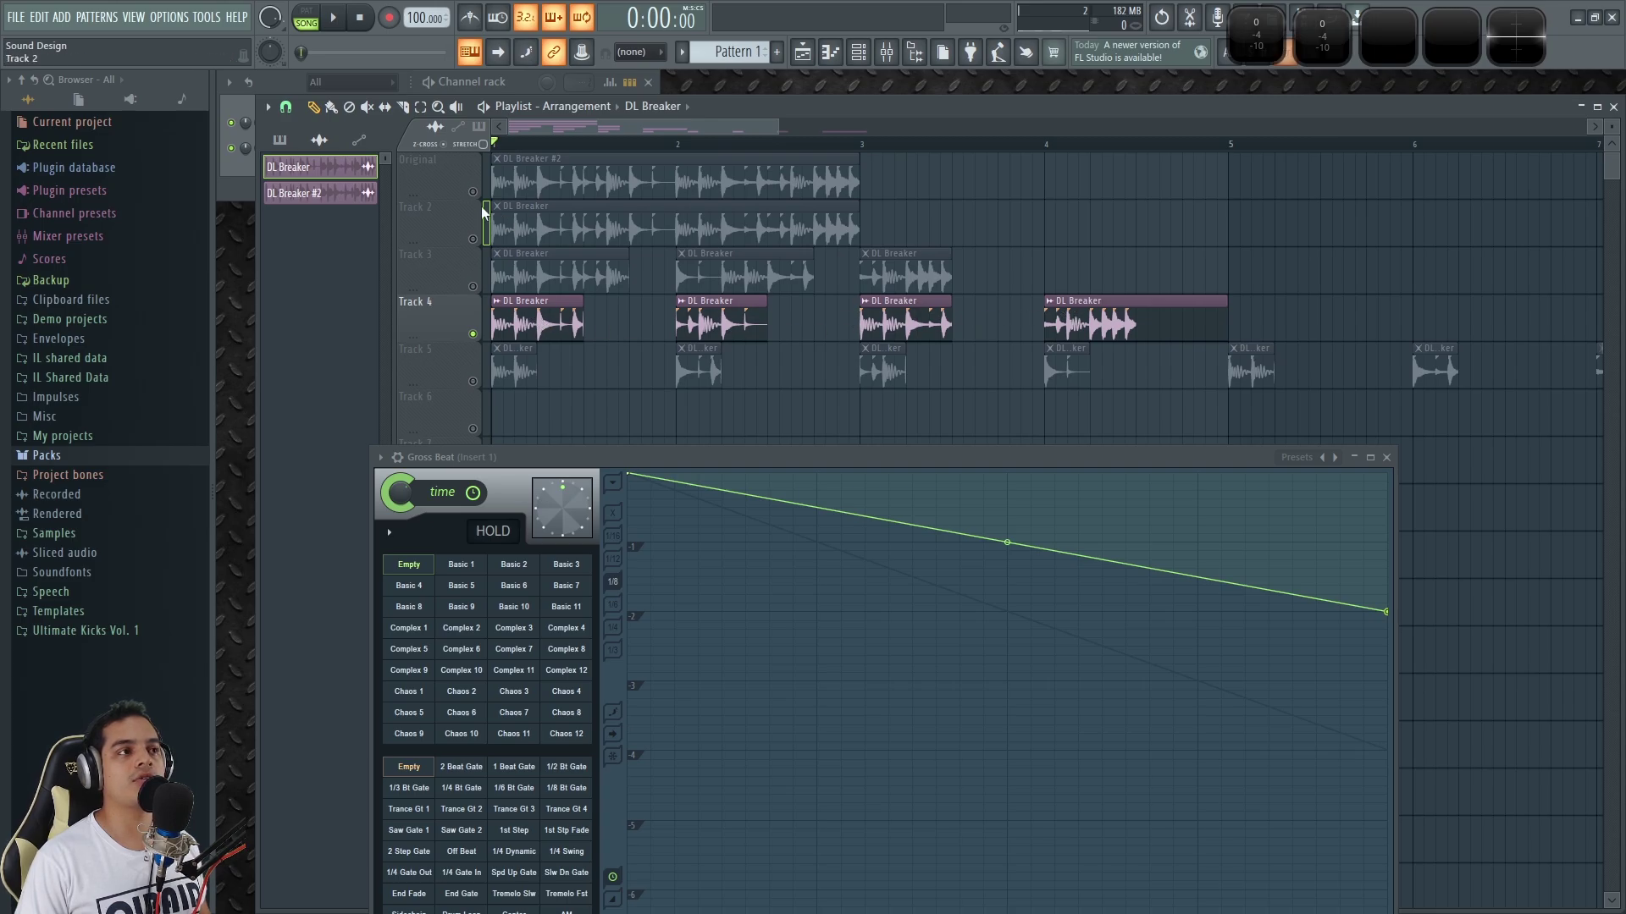
pyautogui.keyDown('ctrl'); pyautogui.scroll(1, 587, 155); pyautogui.keyUp('ctrl')
pyautogui.keyDown('ctrl'); pyautogui.click(473, 239); pyautogui.keyUp('ctrl')
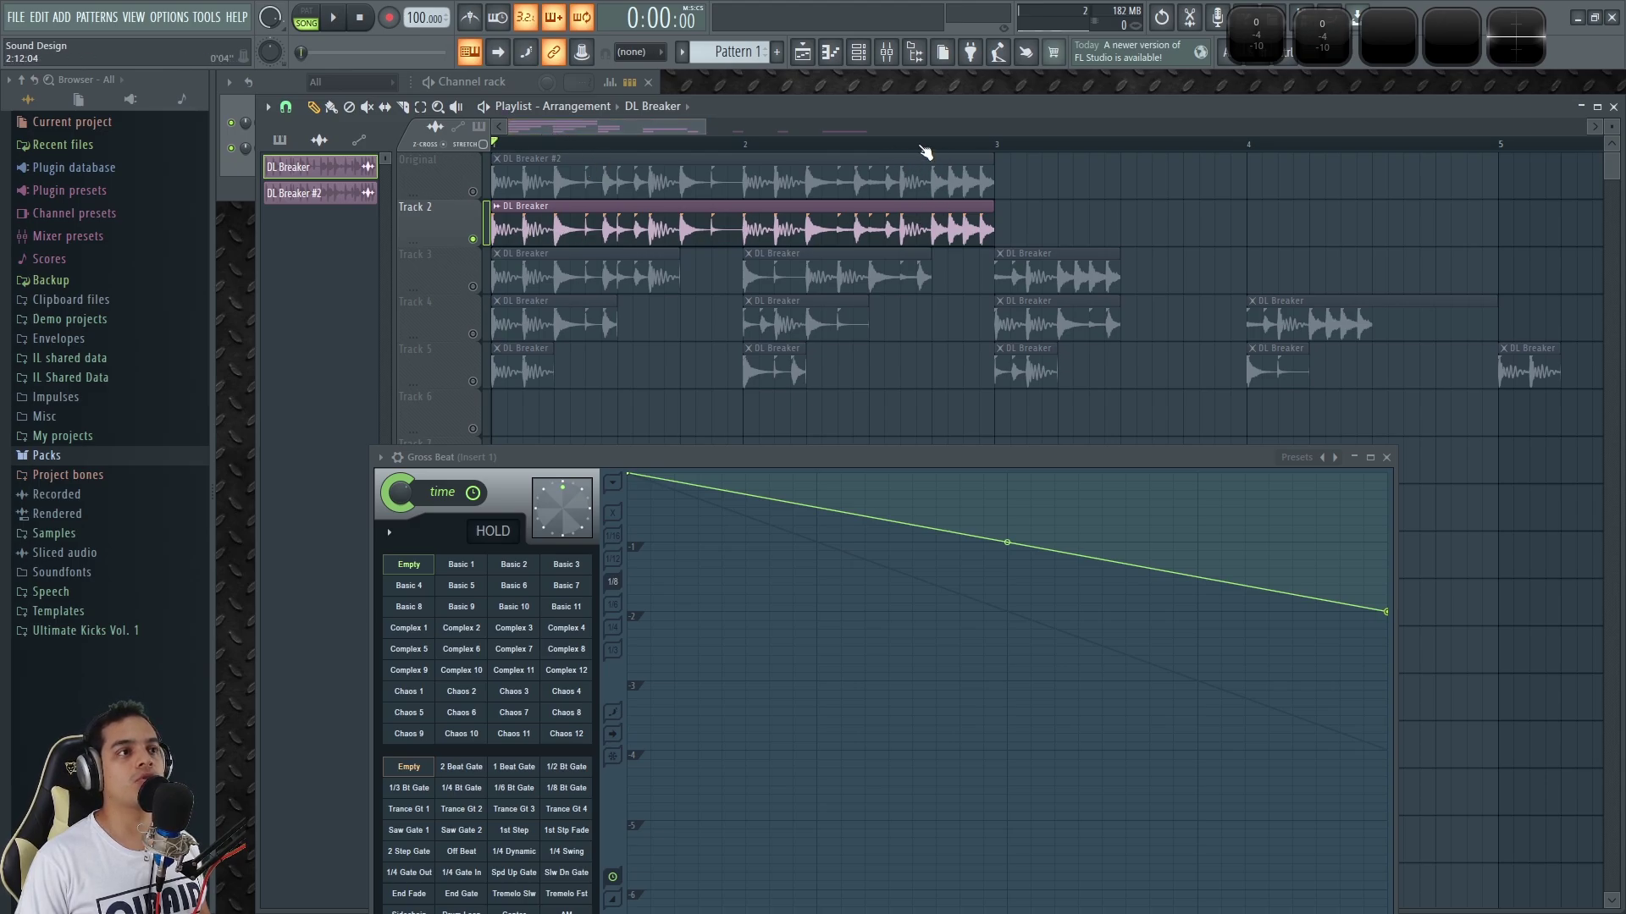
# Solo Track 4 and audition its spaced DL Breaker clips with the falling line.
pyautogui.keyDown('ctrl'); pyautogui.click(473, 335); pyautogui.keyUp('ctrl')
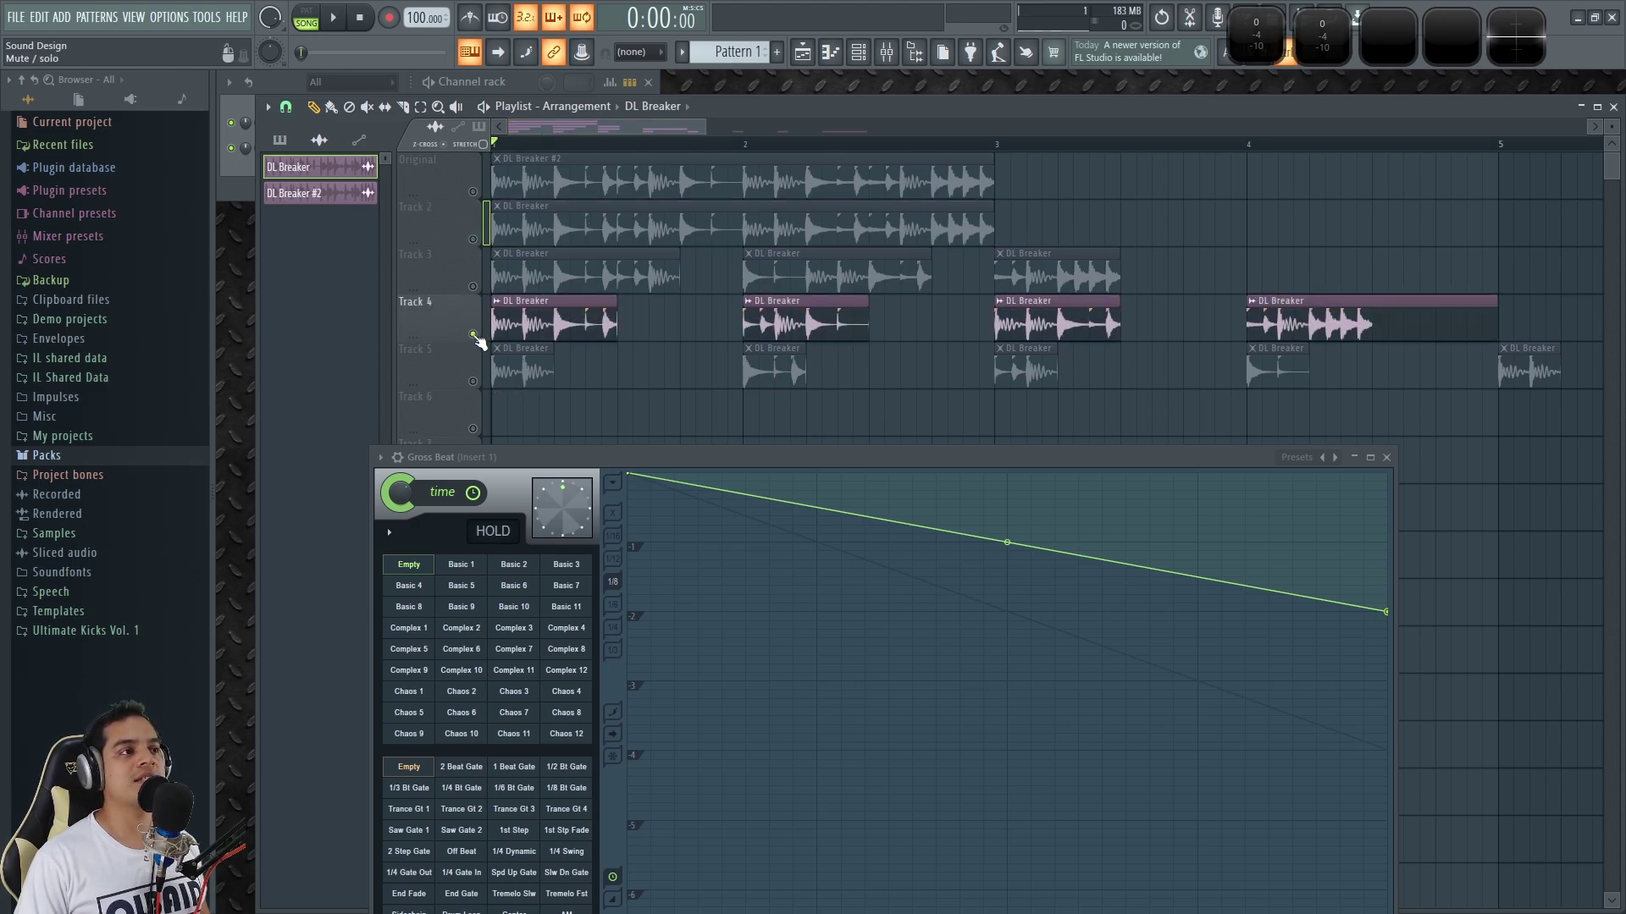
pyautogui.keyDown('ctrl'); pyautogui.scroll(-1, 605, 334); pyautogui.keyUp('ctrl')
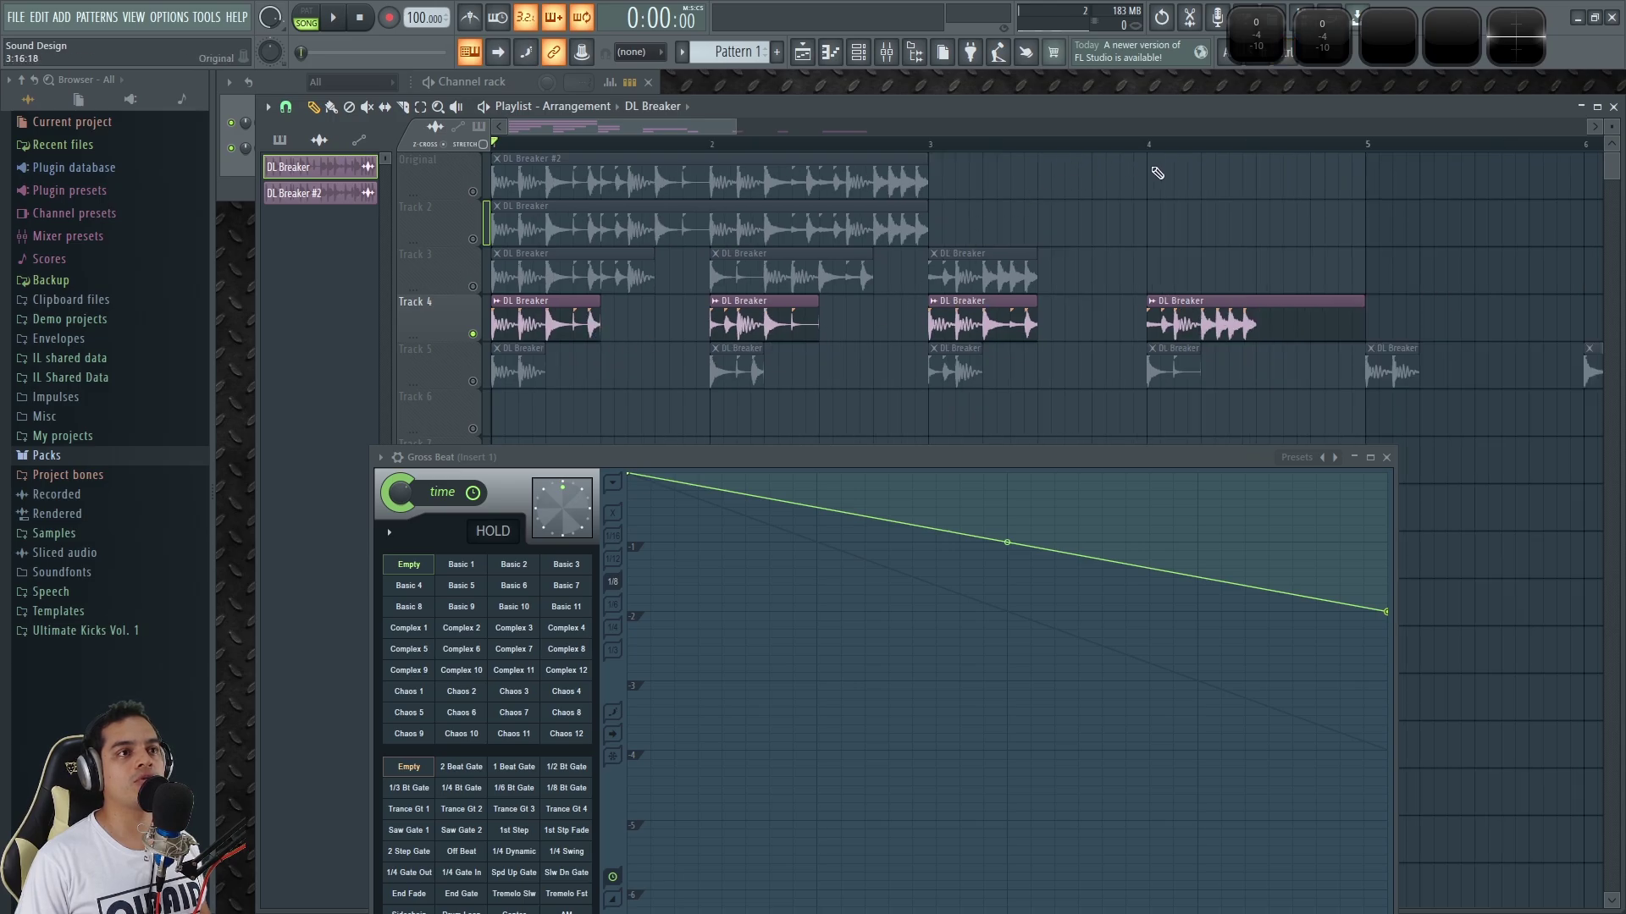
pyautogui.press('space')
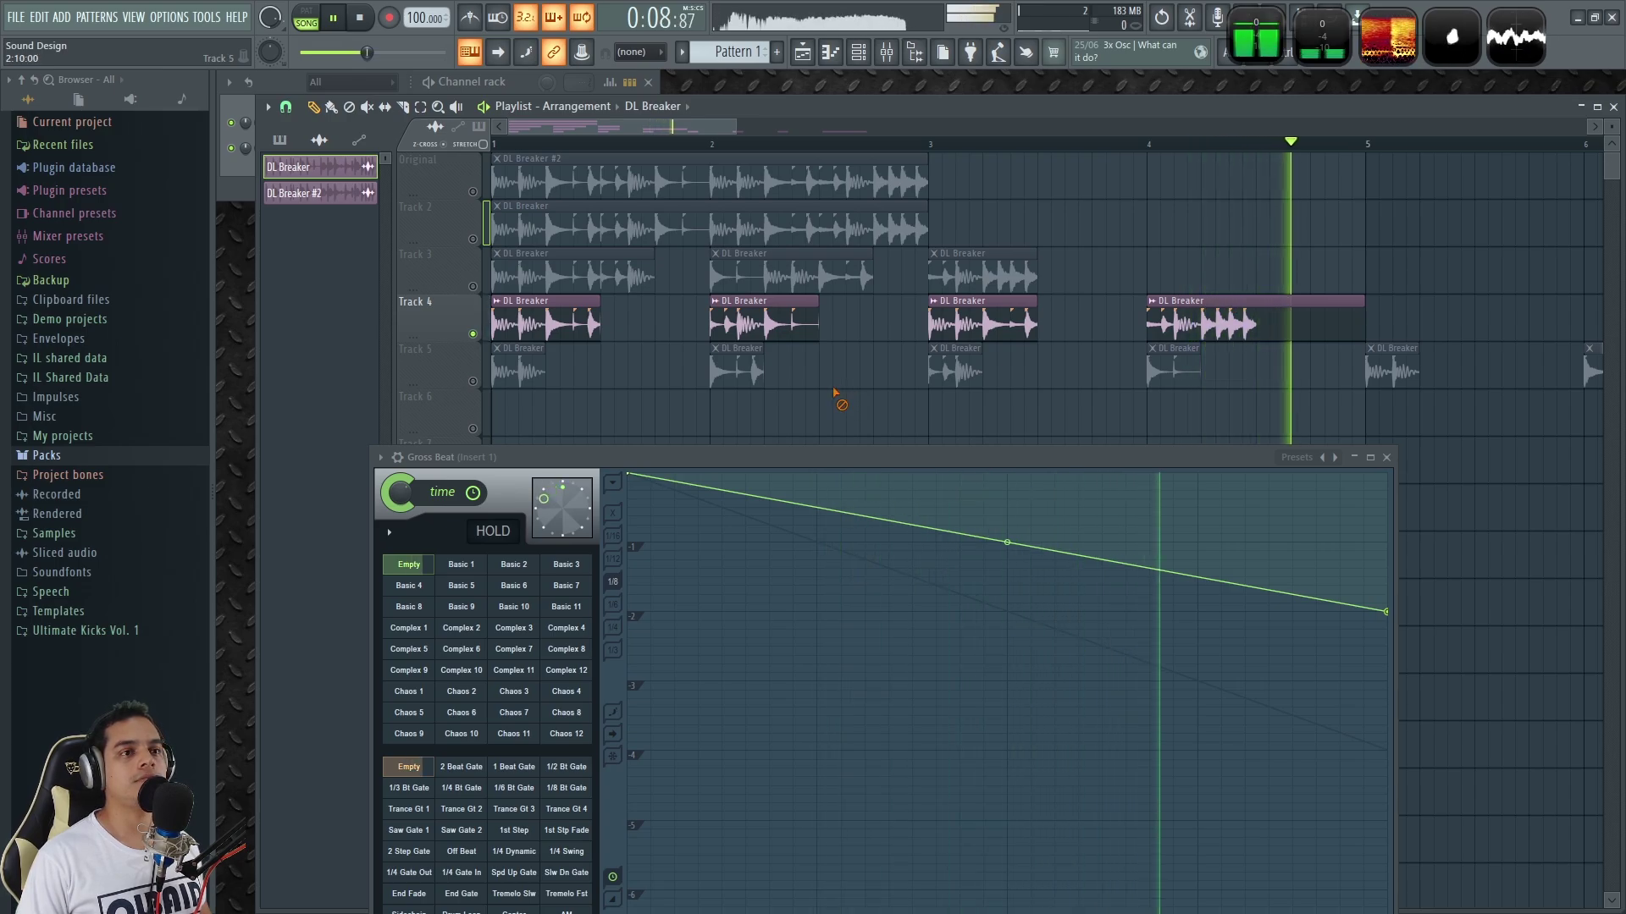
pyautogui.press('space')
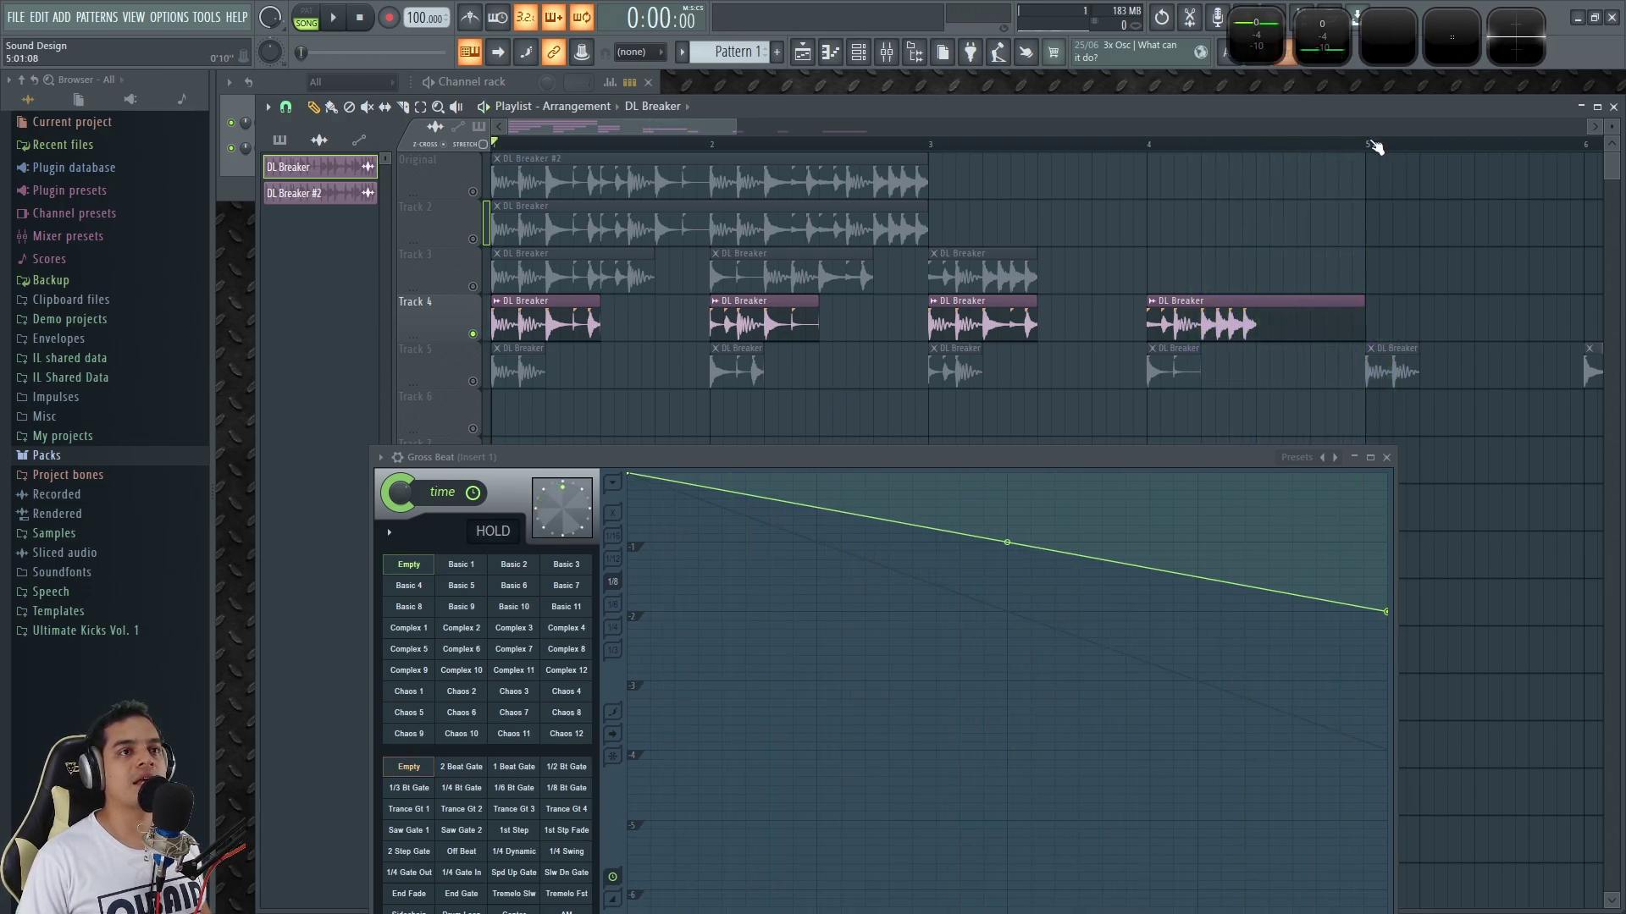
# Select bars 1 to 4 as the playlist's loop range, and audition Track 4 with the metronome on.
pyautogui.moveTo(1364, 144); pyautogui.dragTo(262, 133)
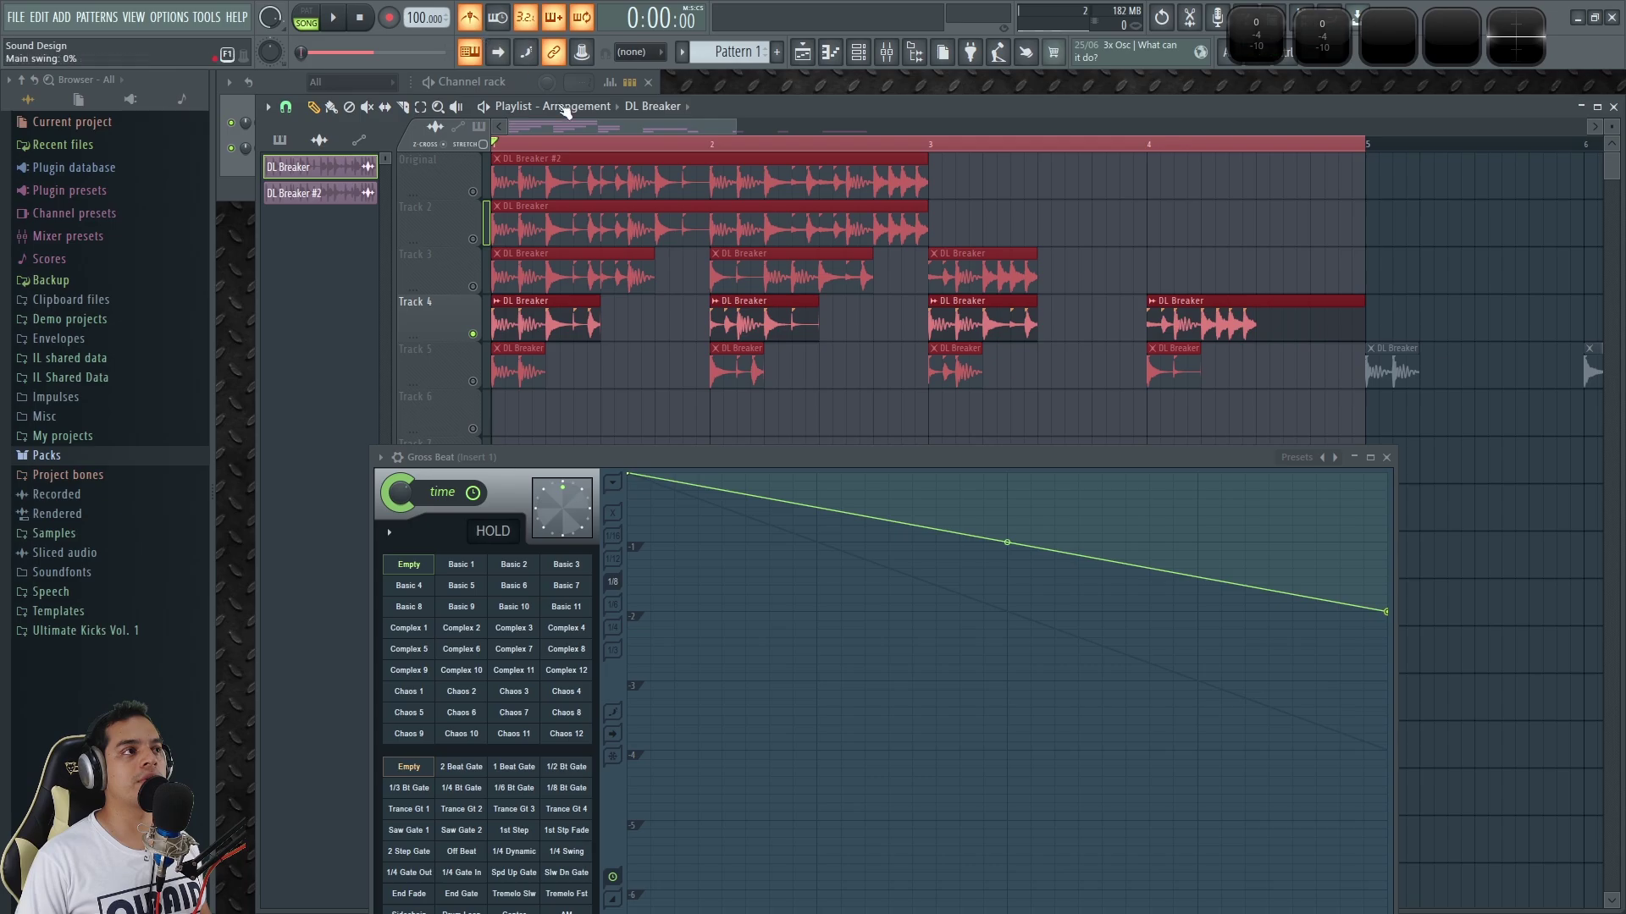
pyautogui.press('space')
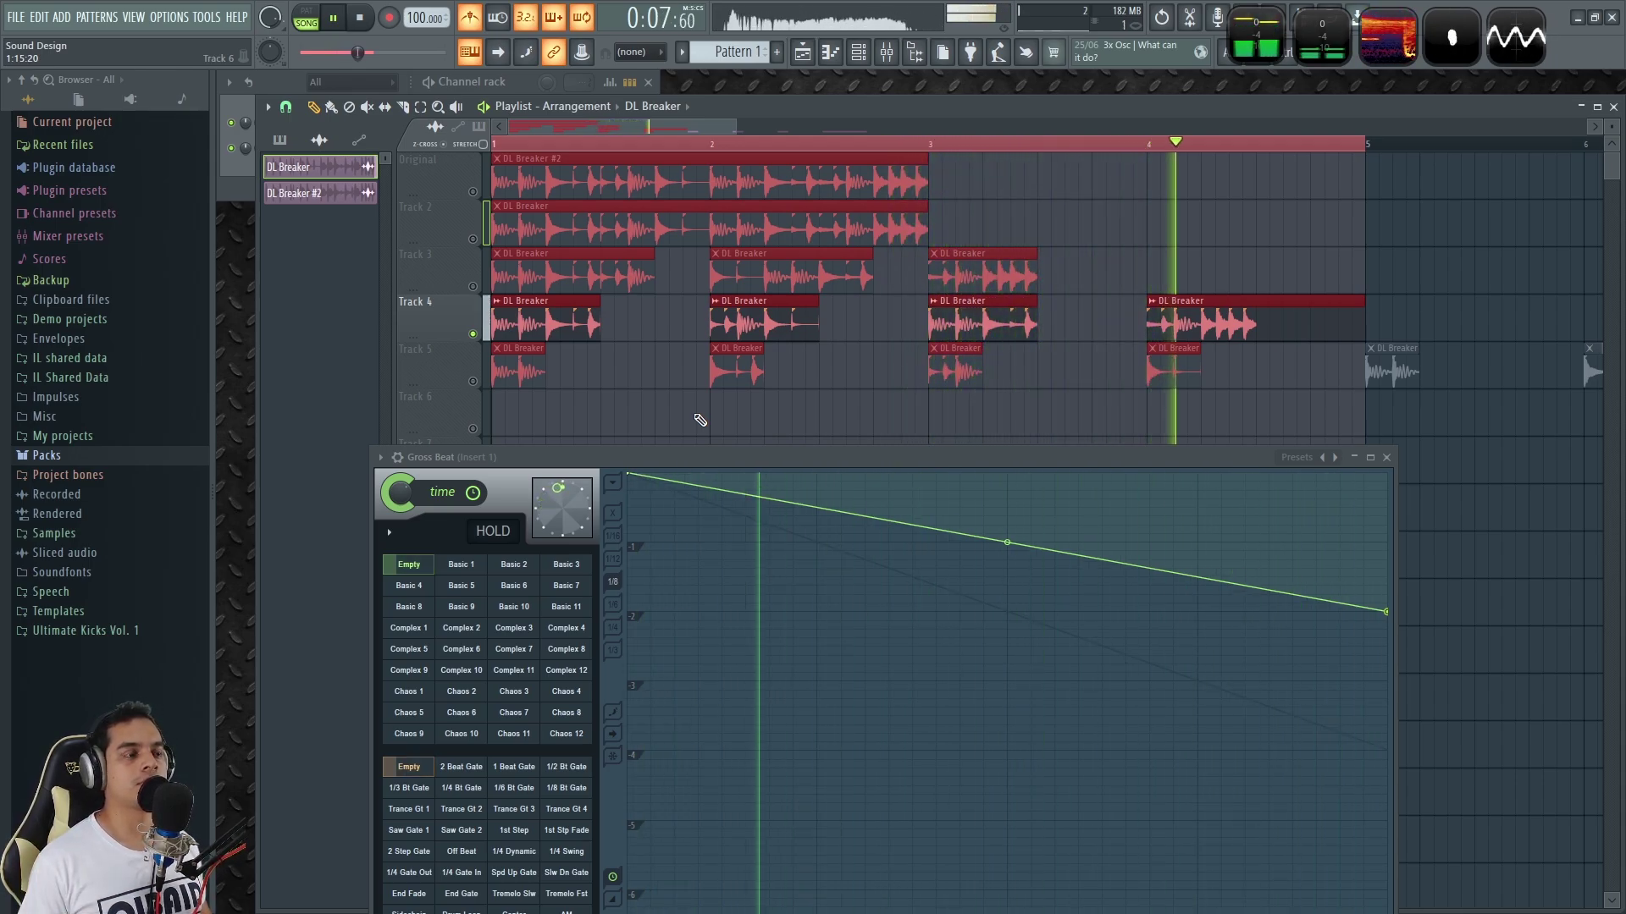
pyautogui.press('space')
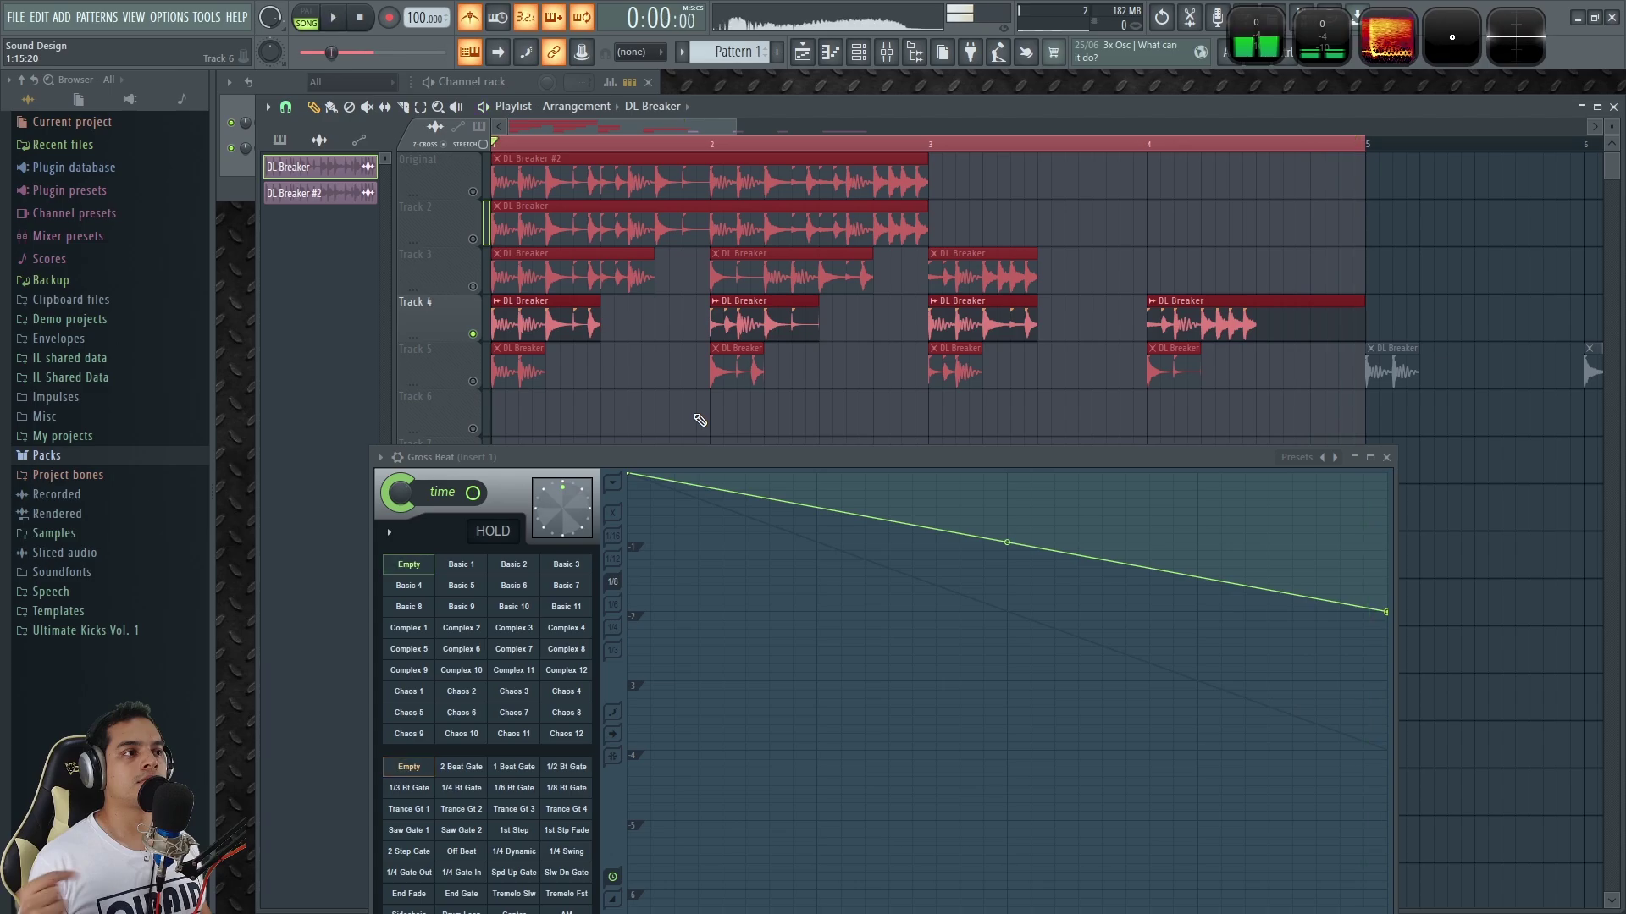
# Lower the time envelope's end point to the 3 mark, and solo Track 5 in the playlist.
pyautogui.moveTo(1384, 613); pyautogui.dragTo(1407, 683)
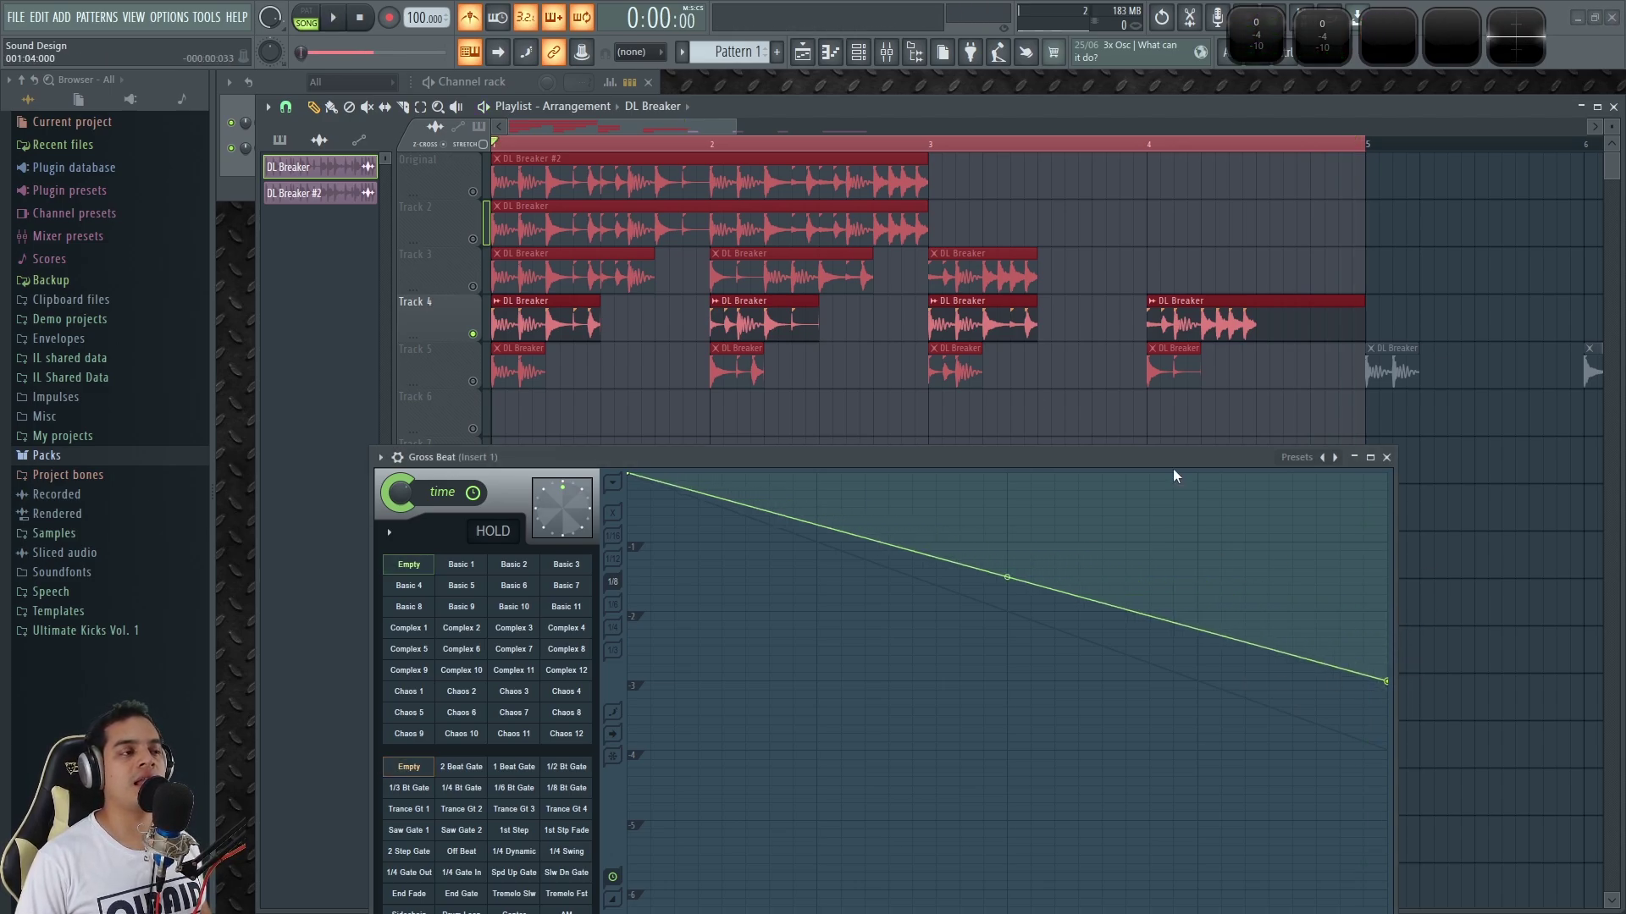
pyautogui.keyDown('ctrl'); pyautogui.click(838, 407); pyautogui.keyUp('ctrl')
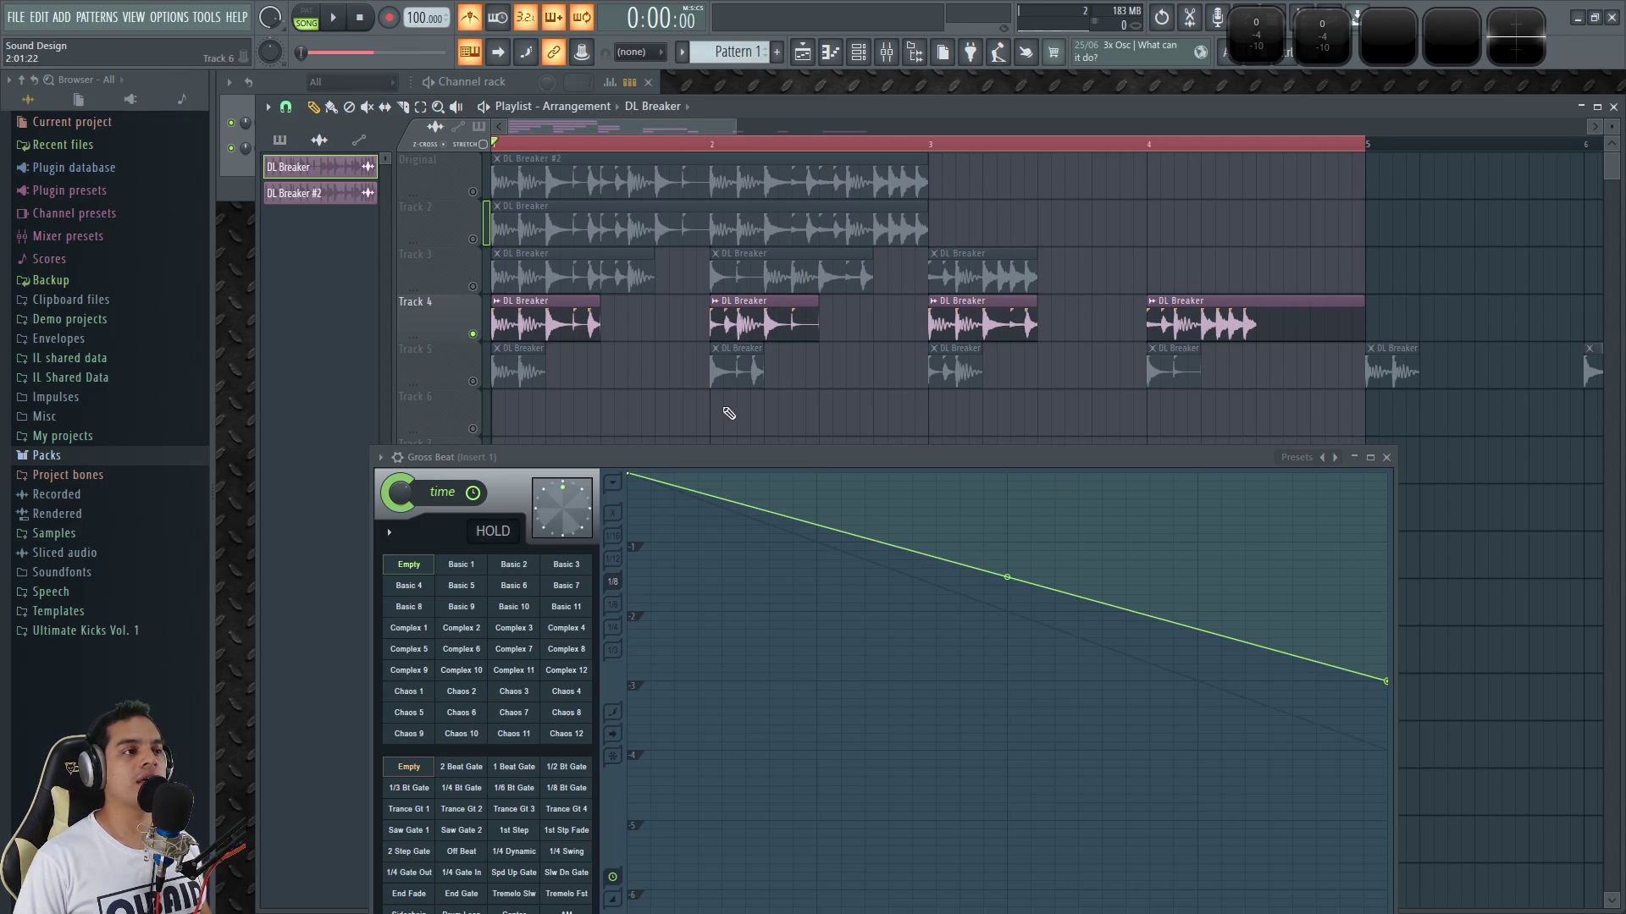
pyautogui.scroll(-3, 728, 414)
pyautogui.scroll(-1, 525, 355)
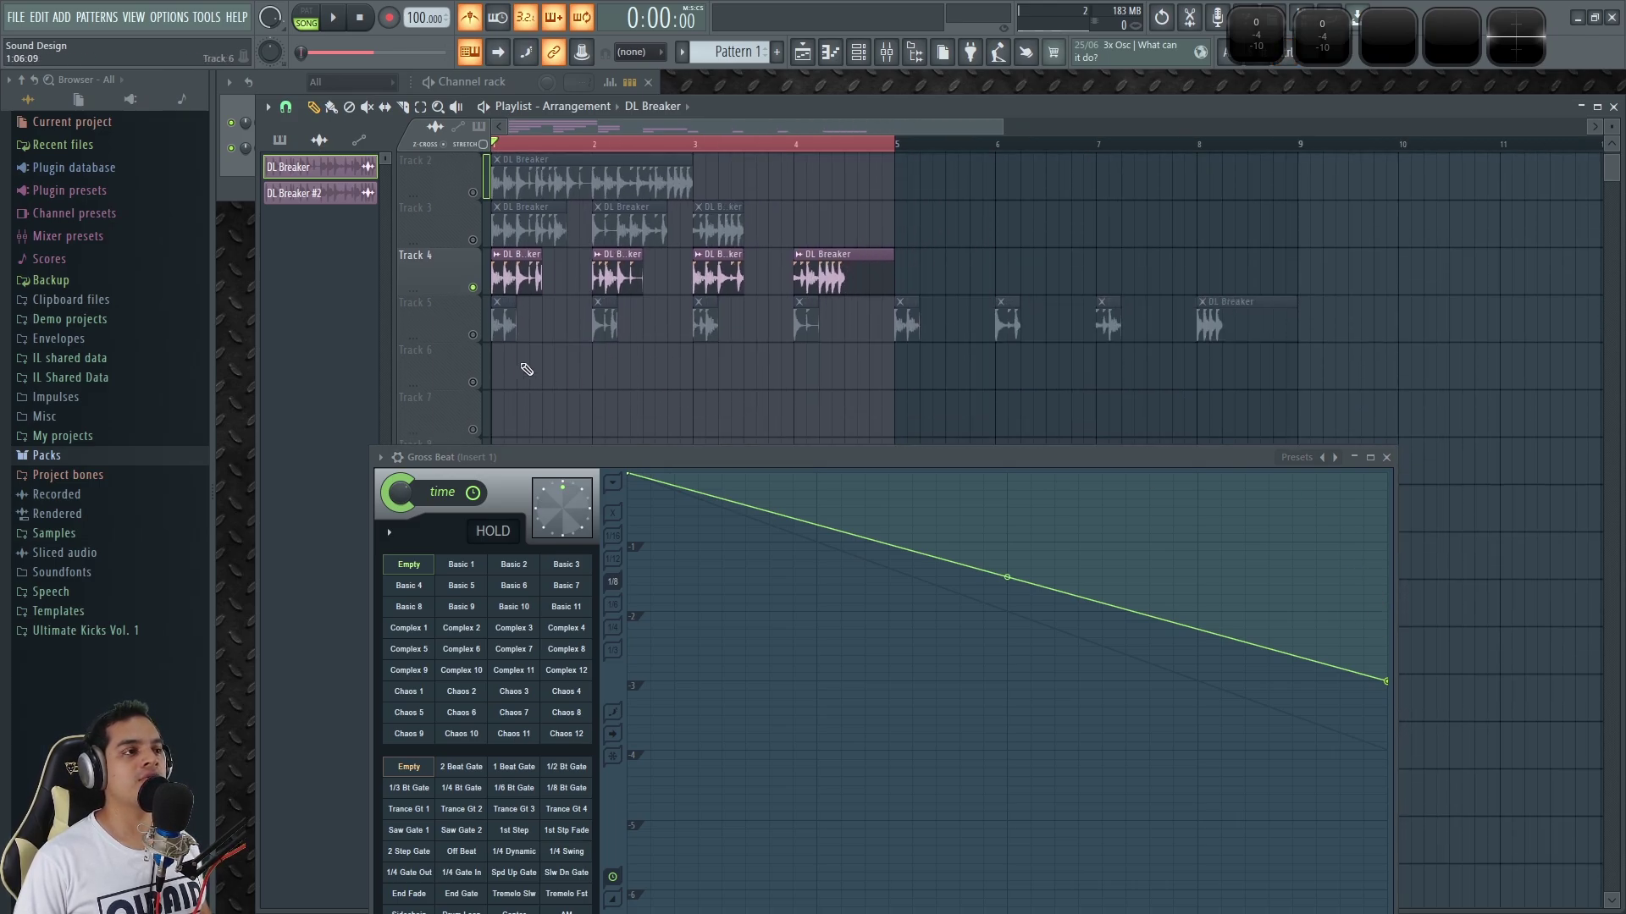
pyautogui.rightClick(472, 333)
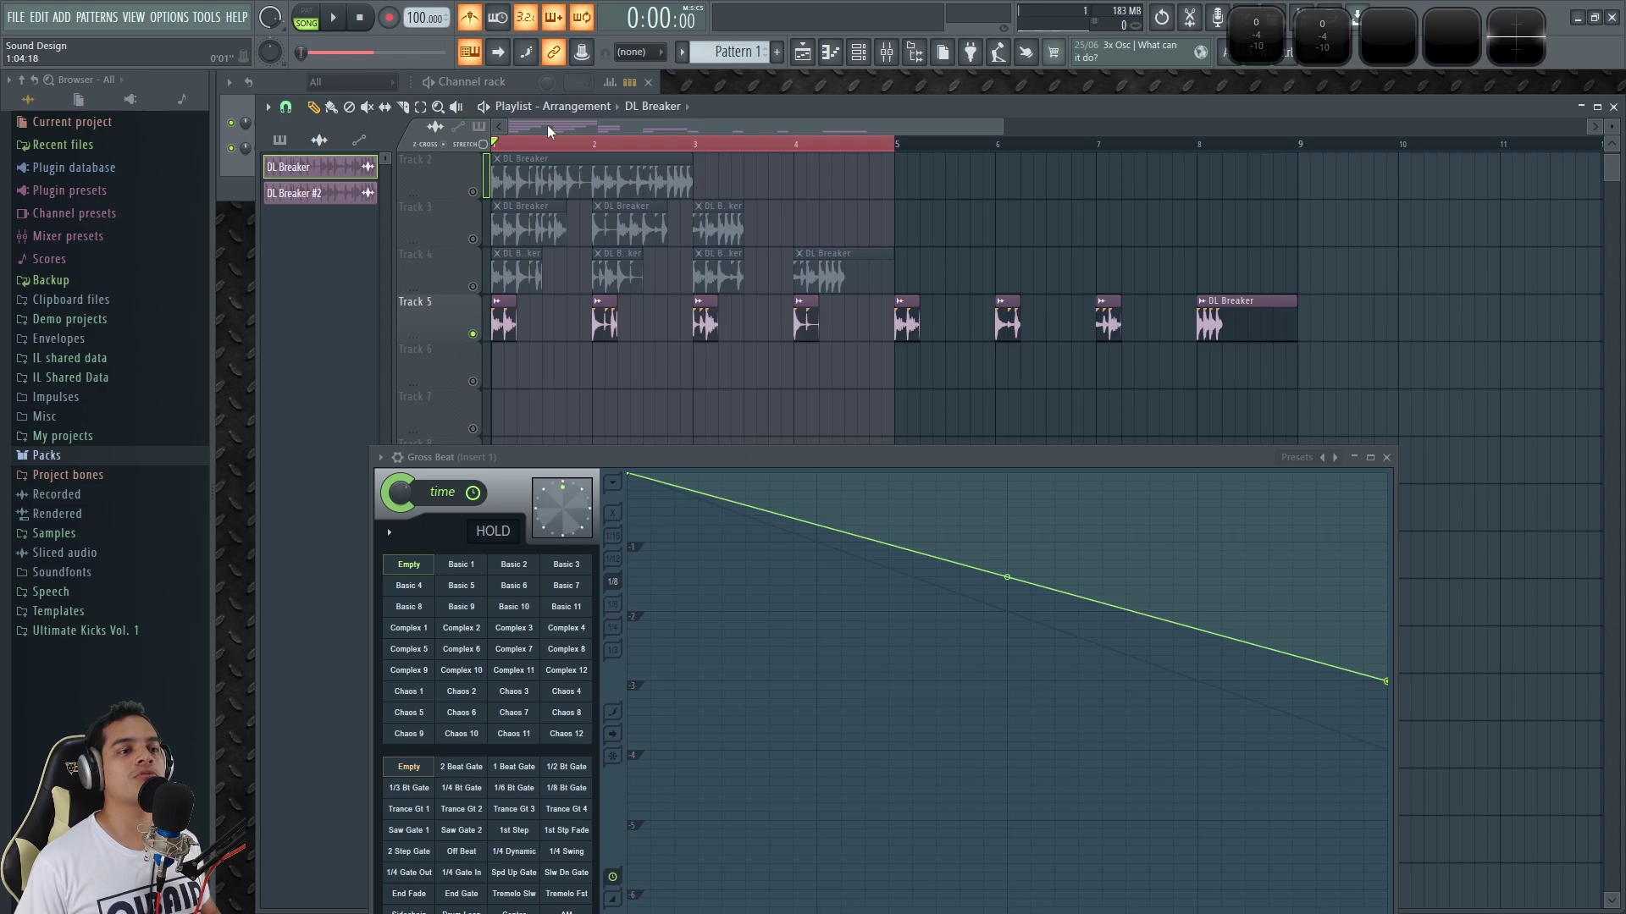
# Audition Track 5's short clips with the steeper falling line, clearing the playlist's time selection so playback runs past bar 5.
pyautogui.press('space')
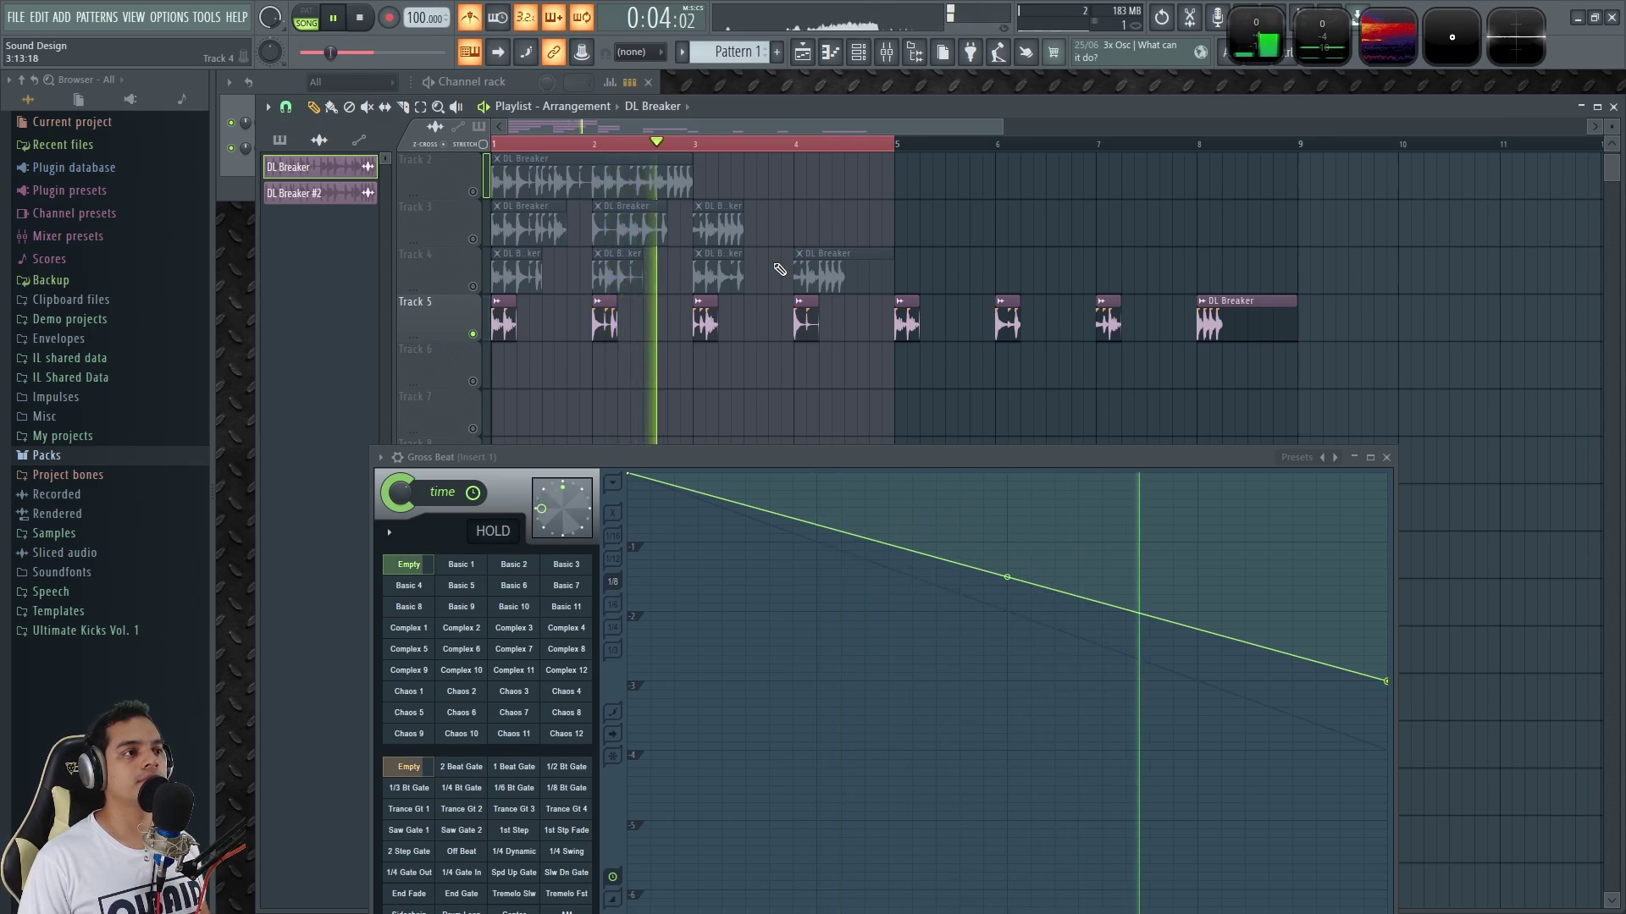
pyautogui.rightClick(858, 146)
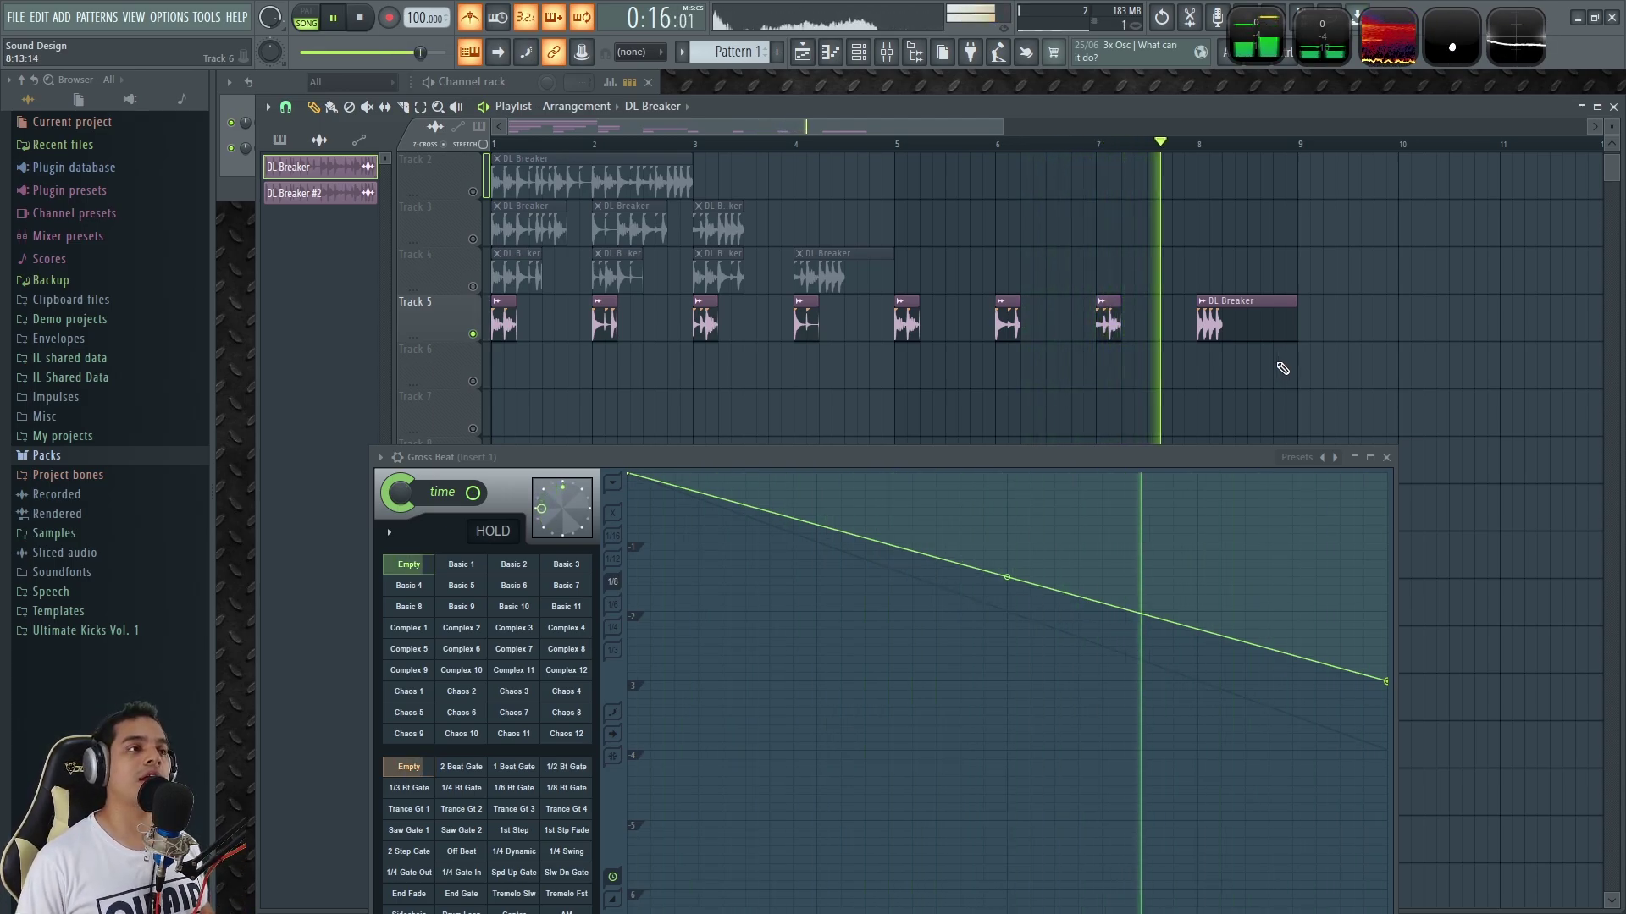
pyautogui.scroll(2, 827, 136)
pyautogui.scroll(-2, 809, 139)
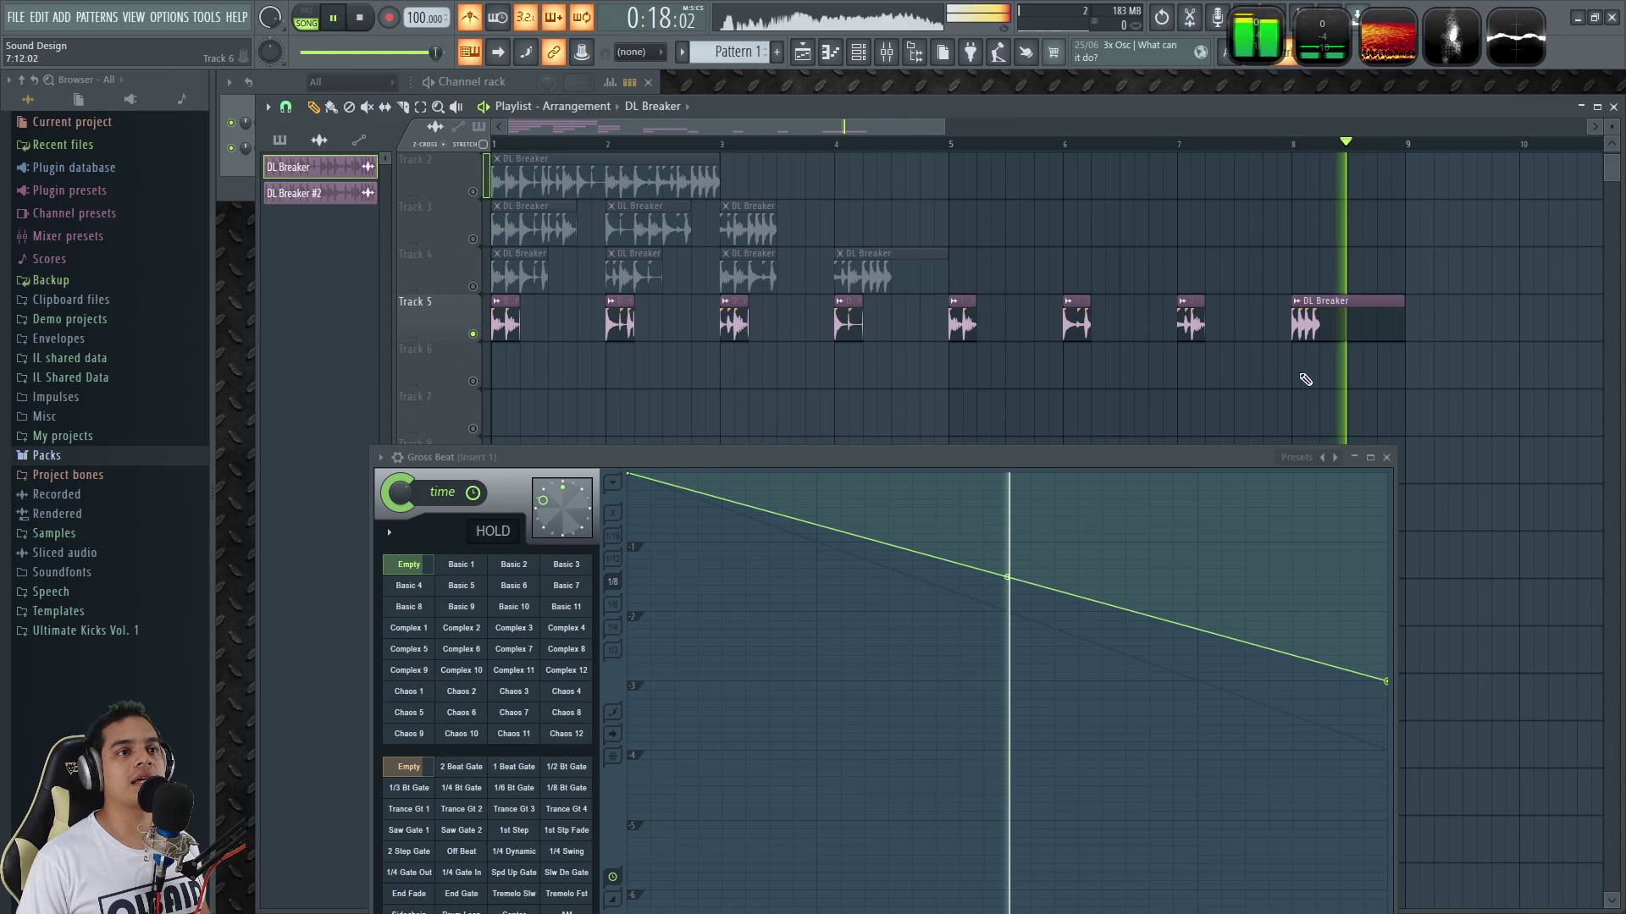
pyautogui.press('space')
pyautogui.press('space')
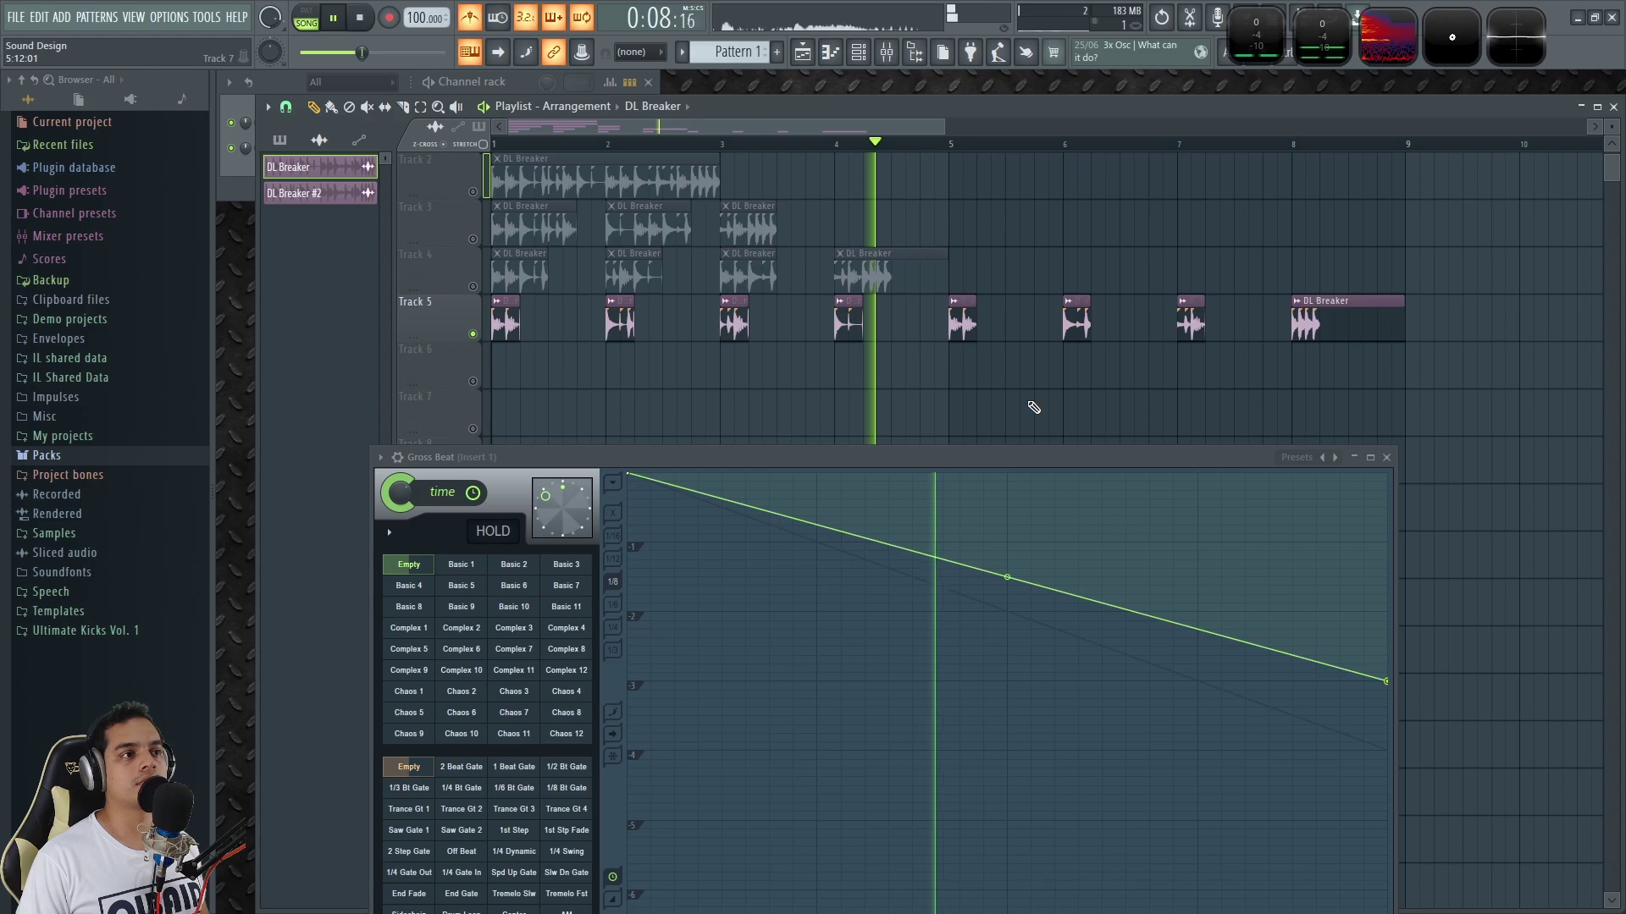
pyautogui.press('space')
# Select the time range of Track 5's clip at bar 5 as the playlist's loop range.
pyautogui.scroll(3, 1027, 363)
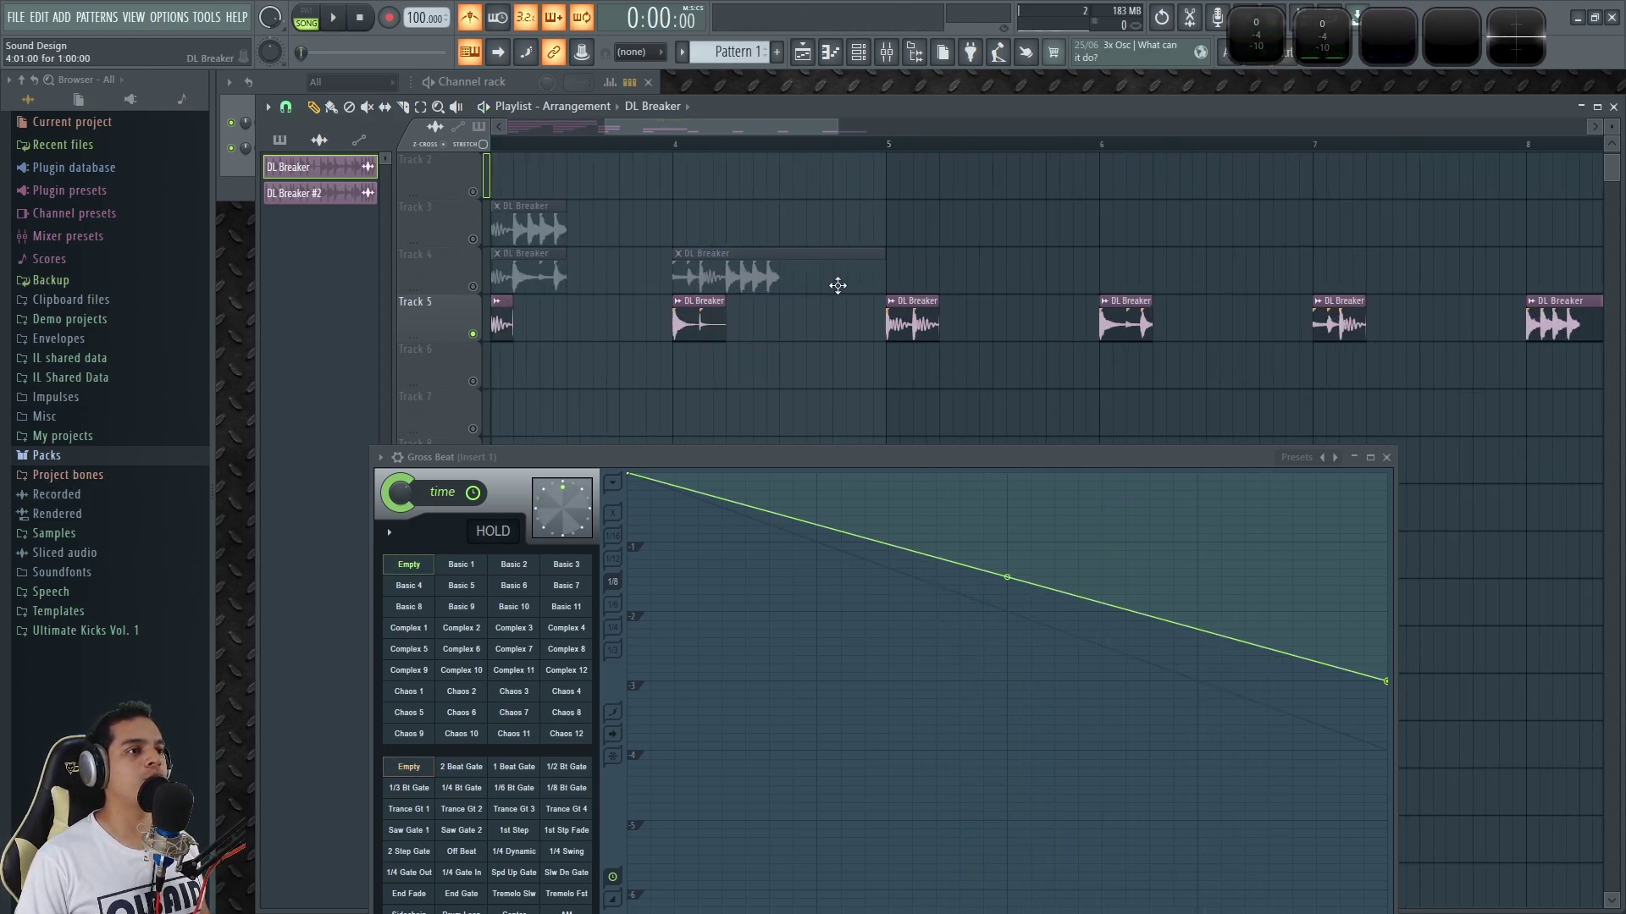
pyautogui.scroll(3, 923, 246)
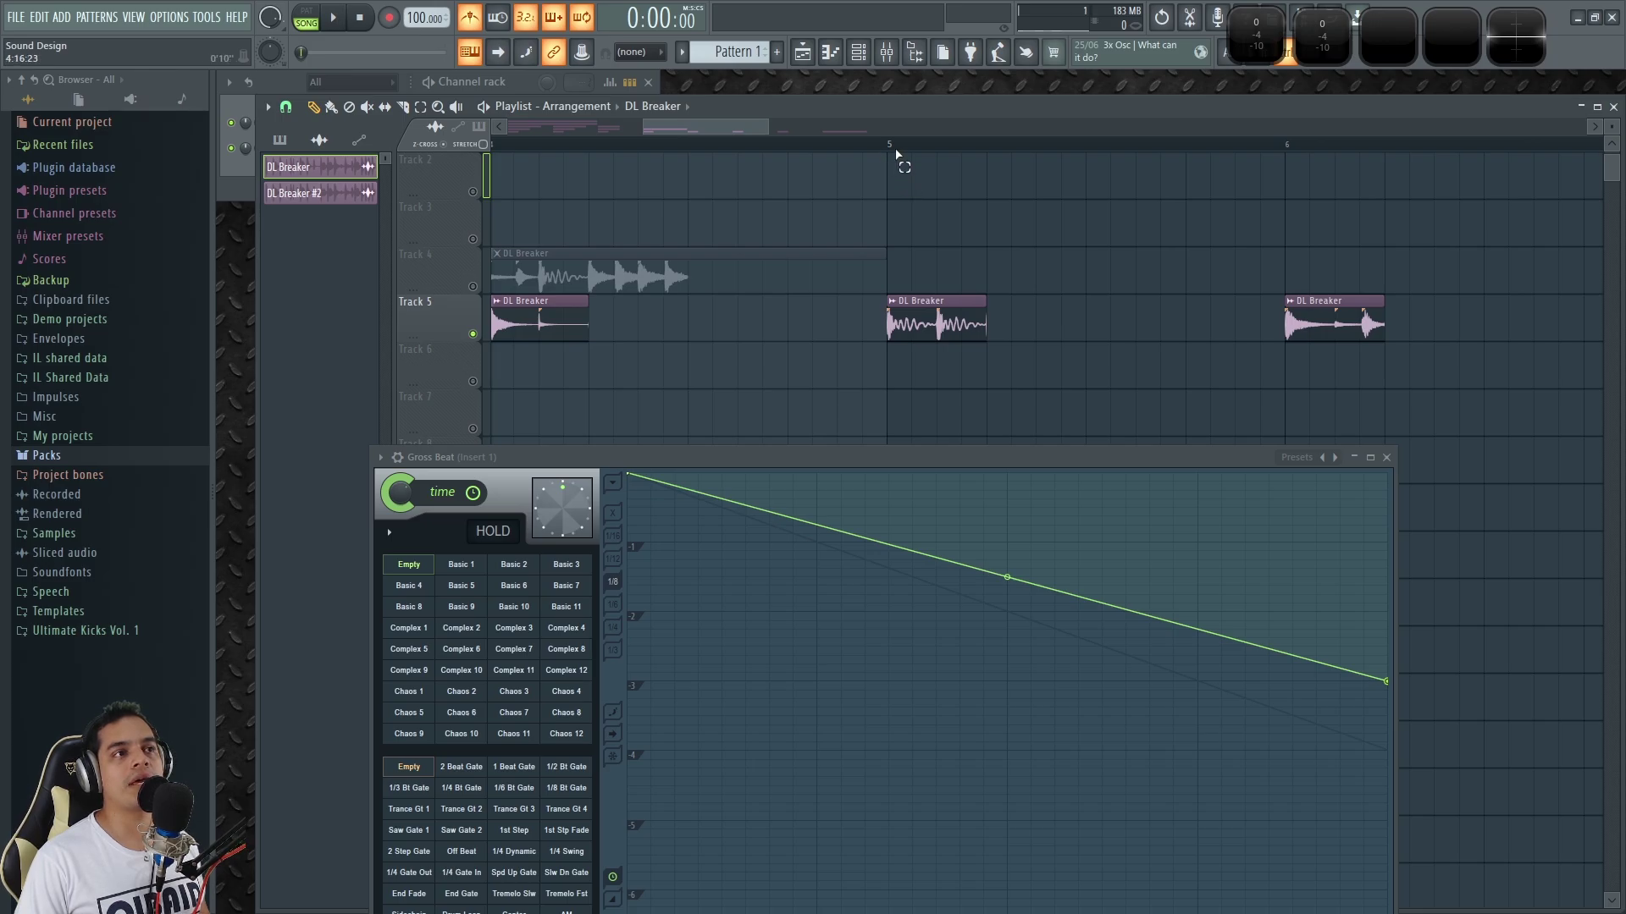
pyautogui.moveTo(896, 153); pyautogui.dragTo(975, 156)
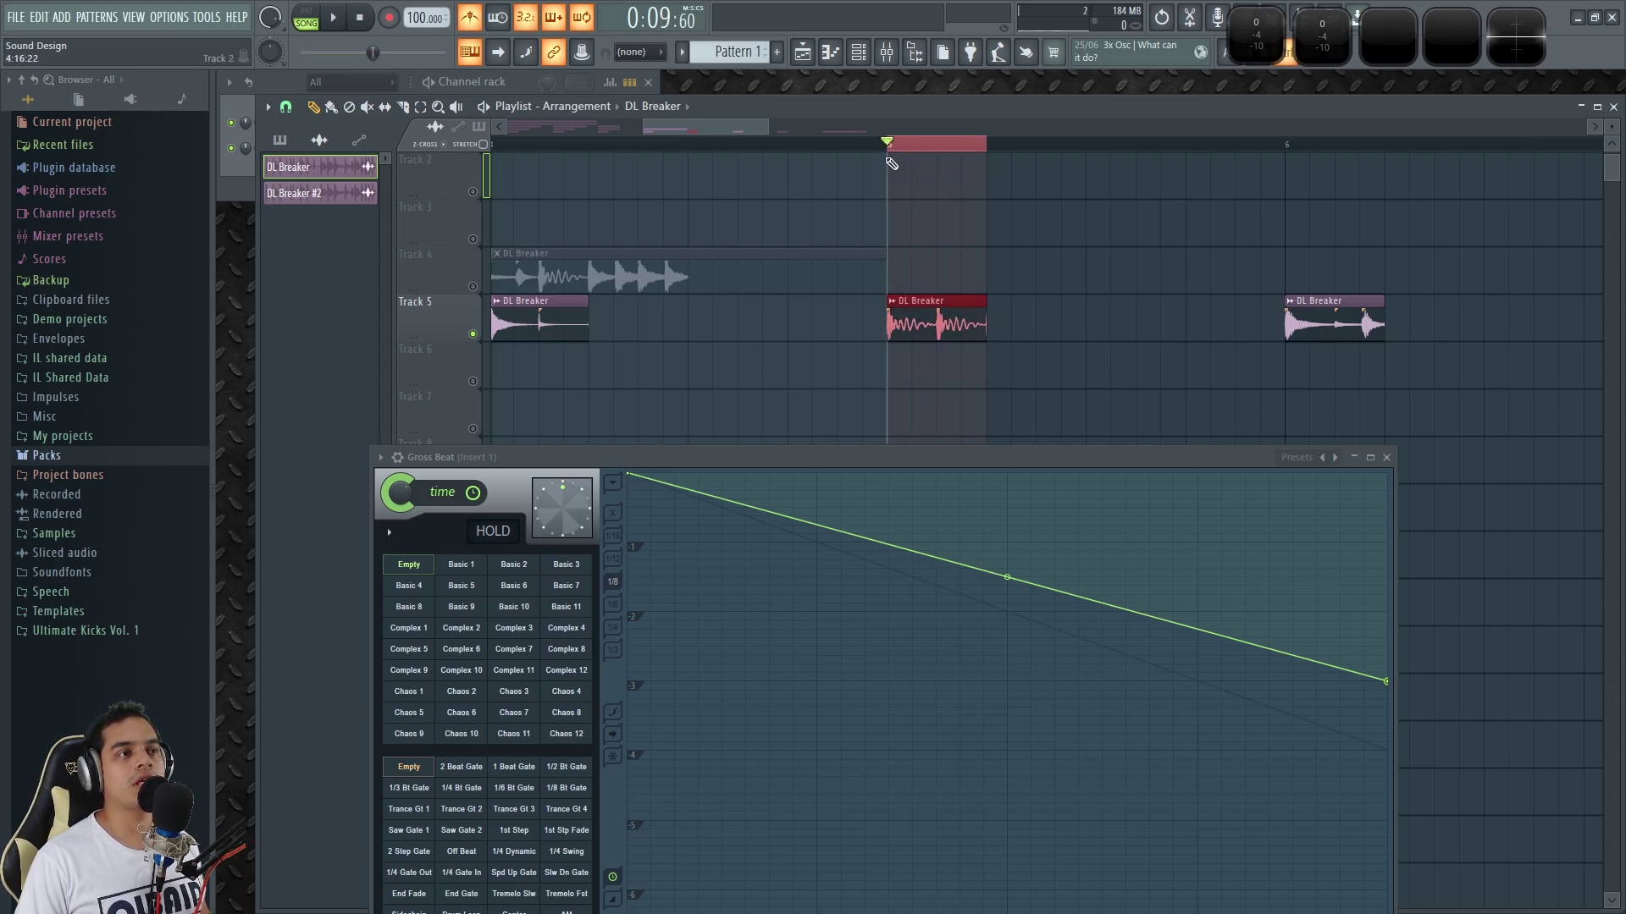
# Clear the playlist's time selection, solo Track 4, and return the playhead to the start of bar 1.
pyautogui.scroll(-5, 914, 192)
pyautogui.keyDown('ctrl'); pyautogui.click(816, 149); pyautogui.keyUp('ctrl')
pyautogui.scroll(2, 785, 134)
pyautogui.moveTo(781, 128); pyautogui.dragTo(681, 128)
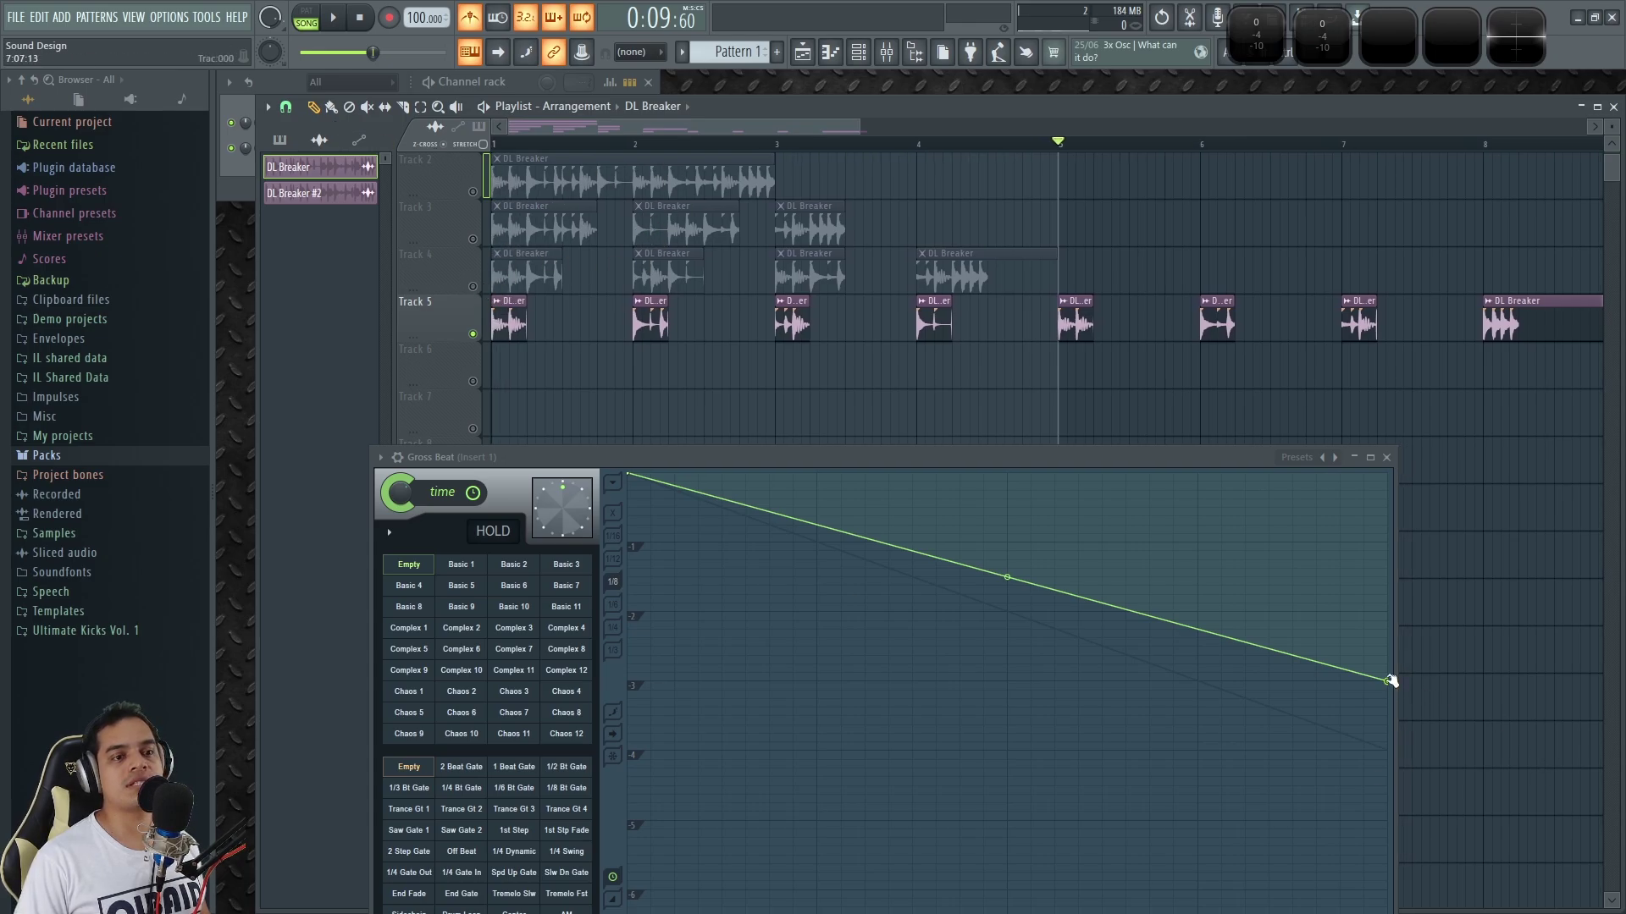
pyautogui.rightClick(473, 288)
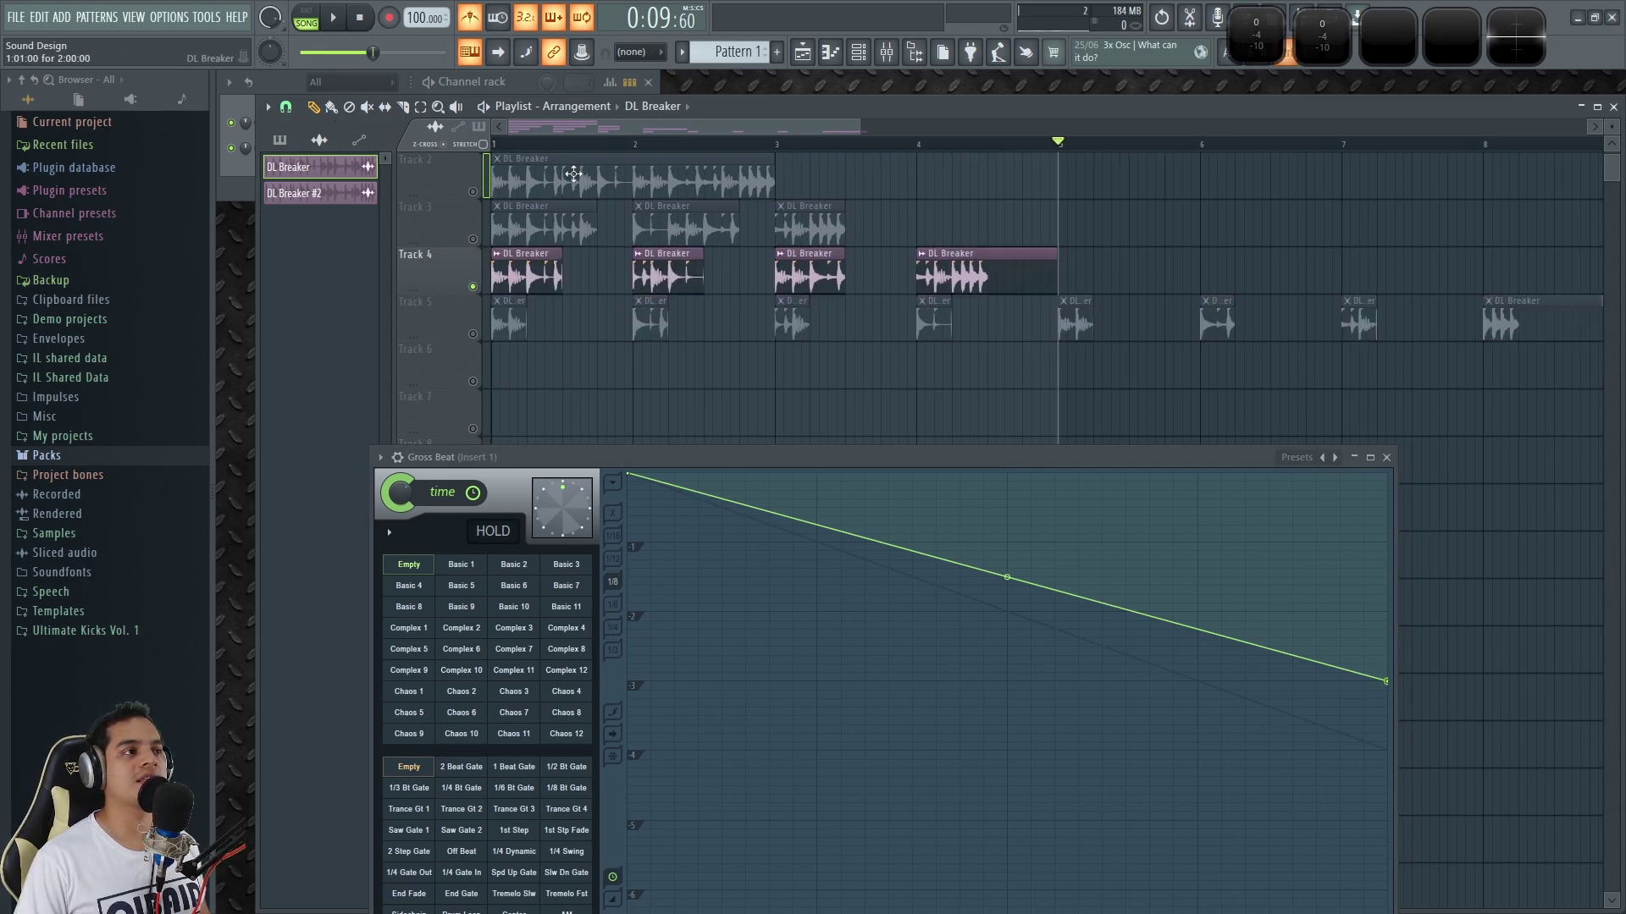
pyautogui.scroll(2, 562, 178)
pyautogui.click(505, 147)
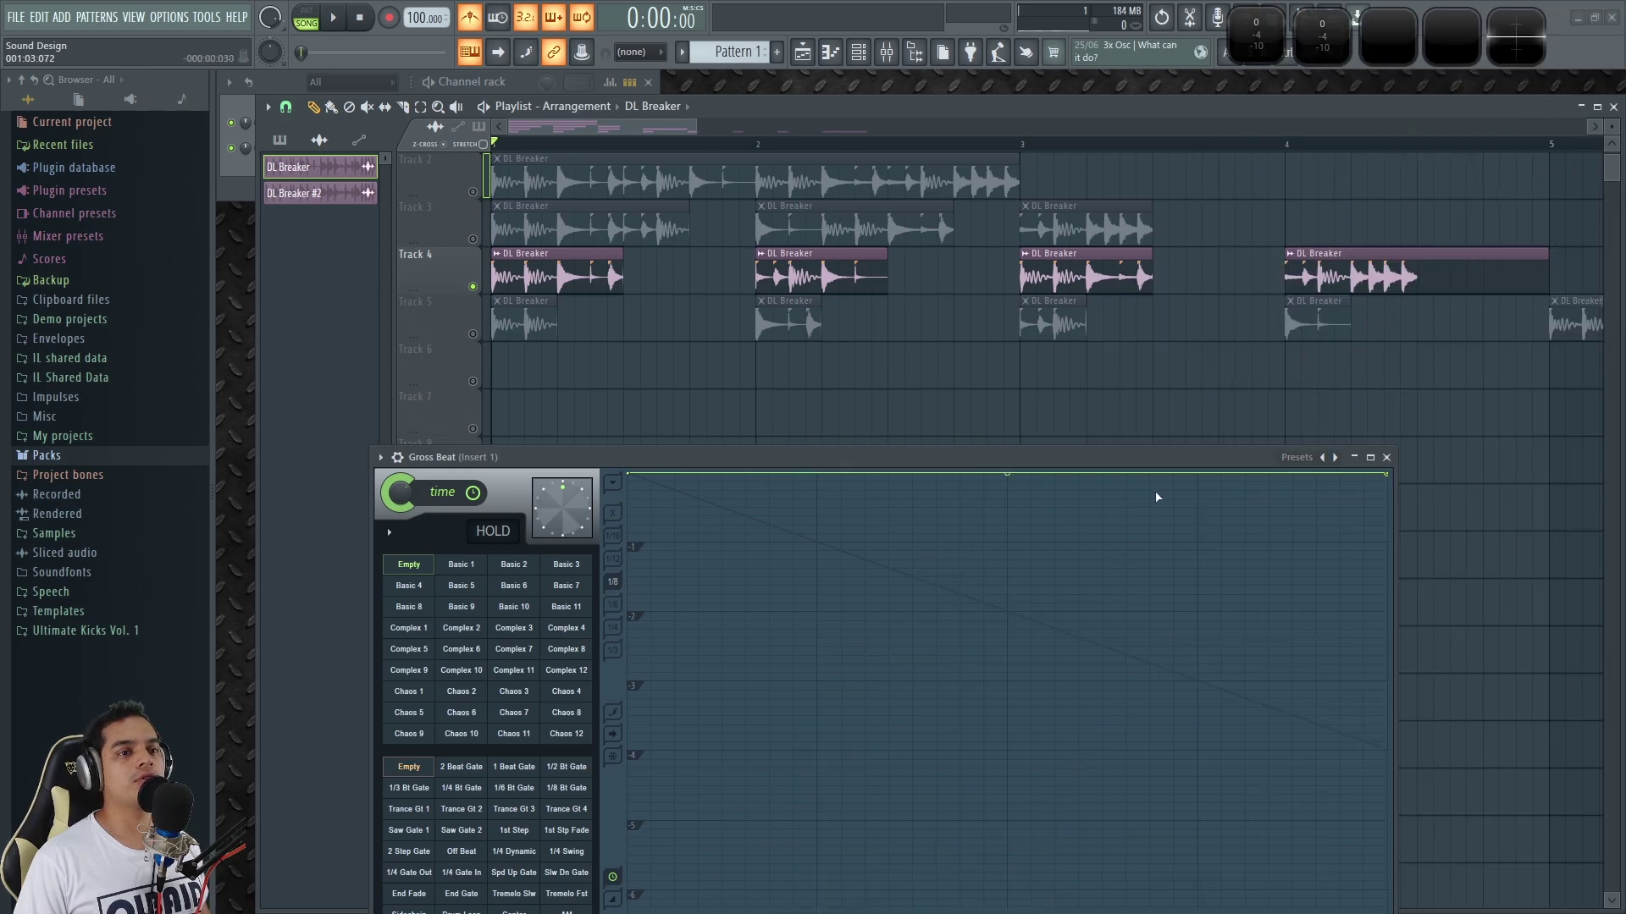
# Lower the time envelope's end point to the 4 mark and bow the line upward with 17.5% tension.
pyautogui.moveTo(1387, 478); pyautogui.dragTo(1397, 612)
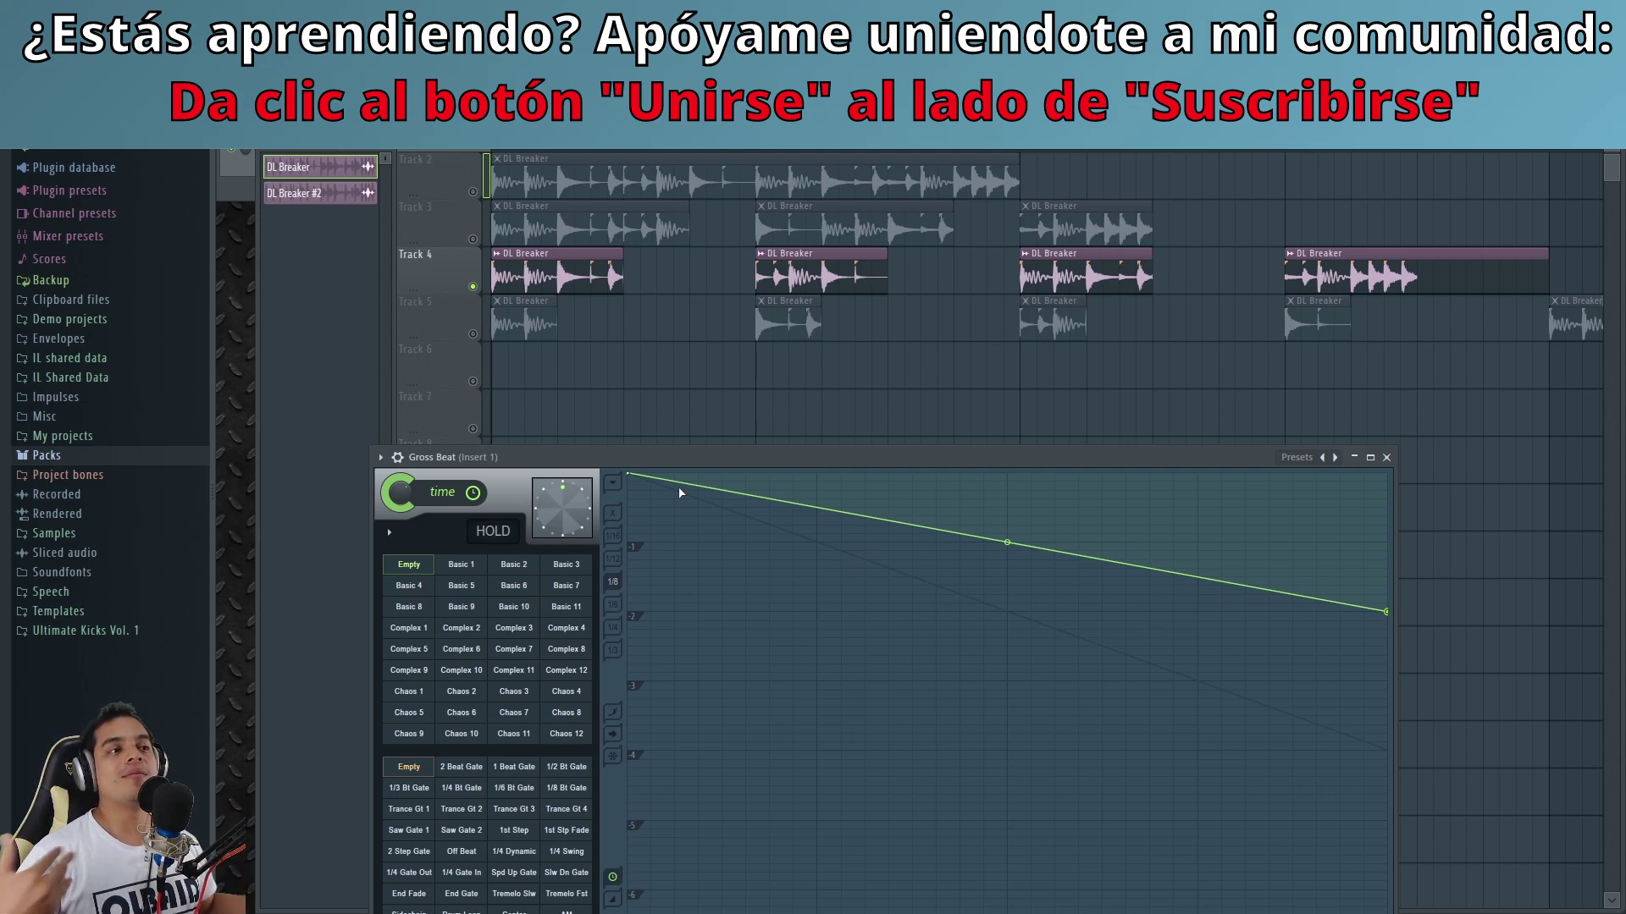
pyautogui.moveTo(1004, 542); pyautogui.dragTo(1007, 482)
pyautogui.moveTo(1389, 612); pyautogui.dragTo(1387, 750)
pyautogui.moveTo(1007, 515)
pyautogui.mouseDown()
pyautogui.moveTo(1007, 611)
pyautogui.moveTo(1007, 493)
pyautogui.moveTo(1006, 537)
pyautogui.mouseUp()
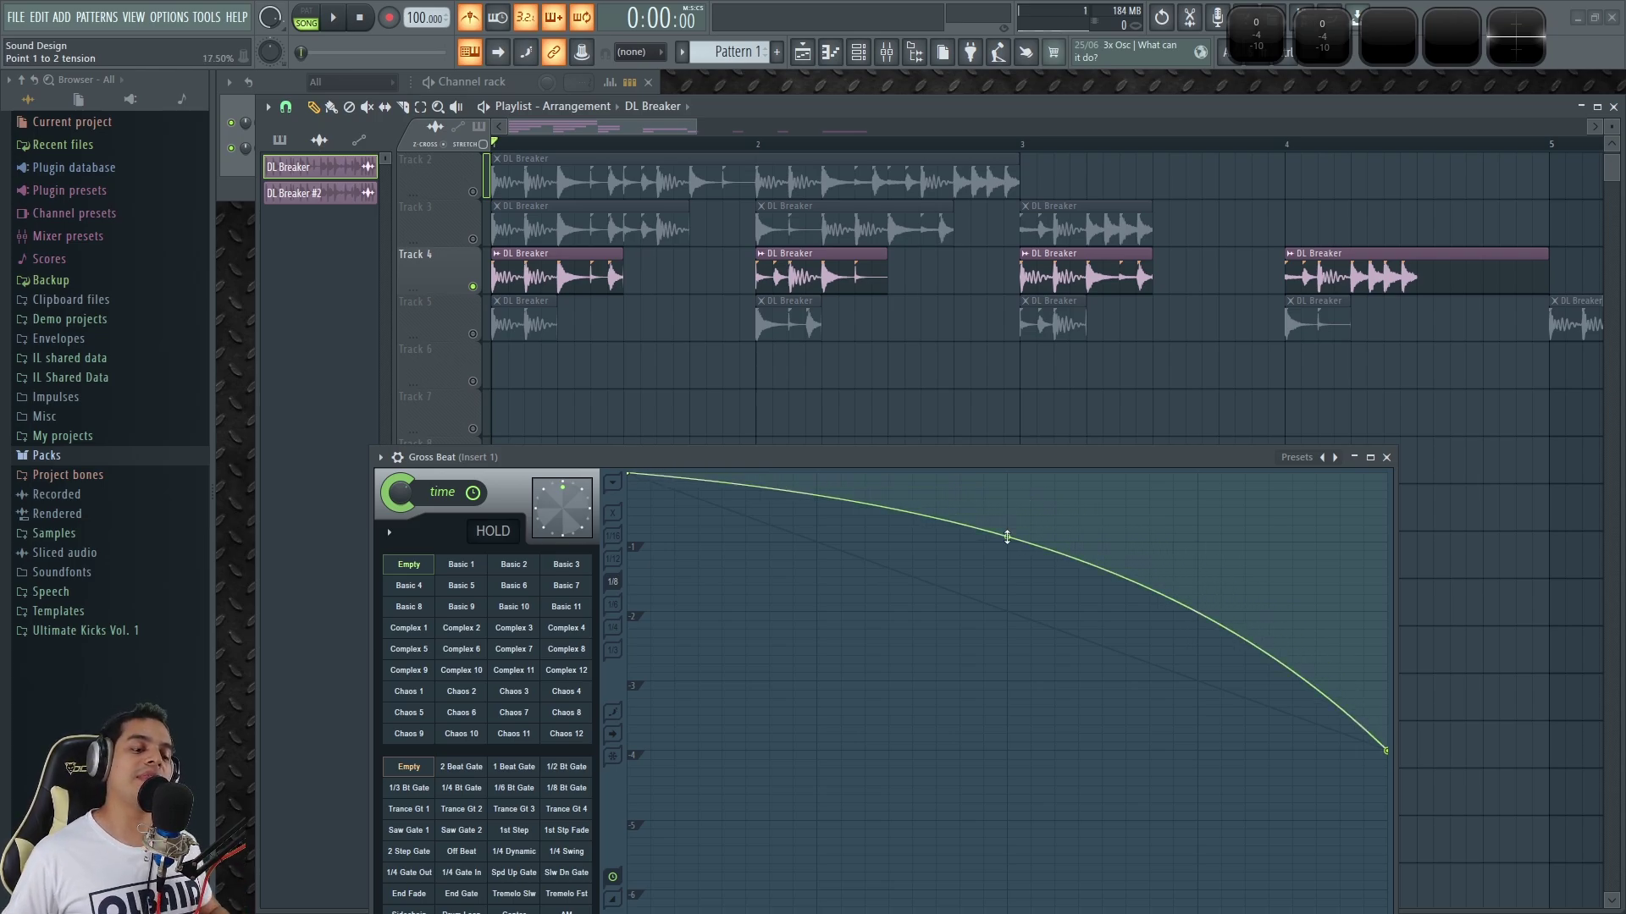
# Audition Track 4 with the upward-bowed envelope, turning the metronome off.
pyautogui.press('space')
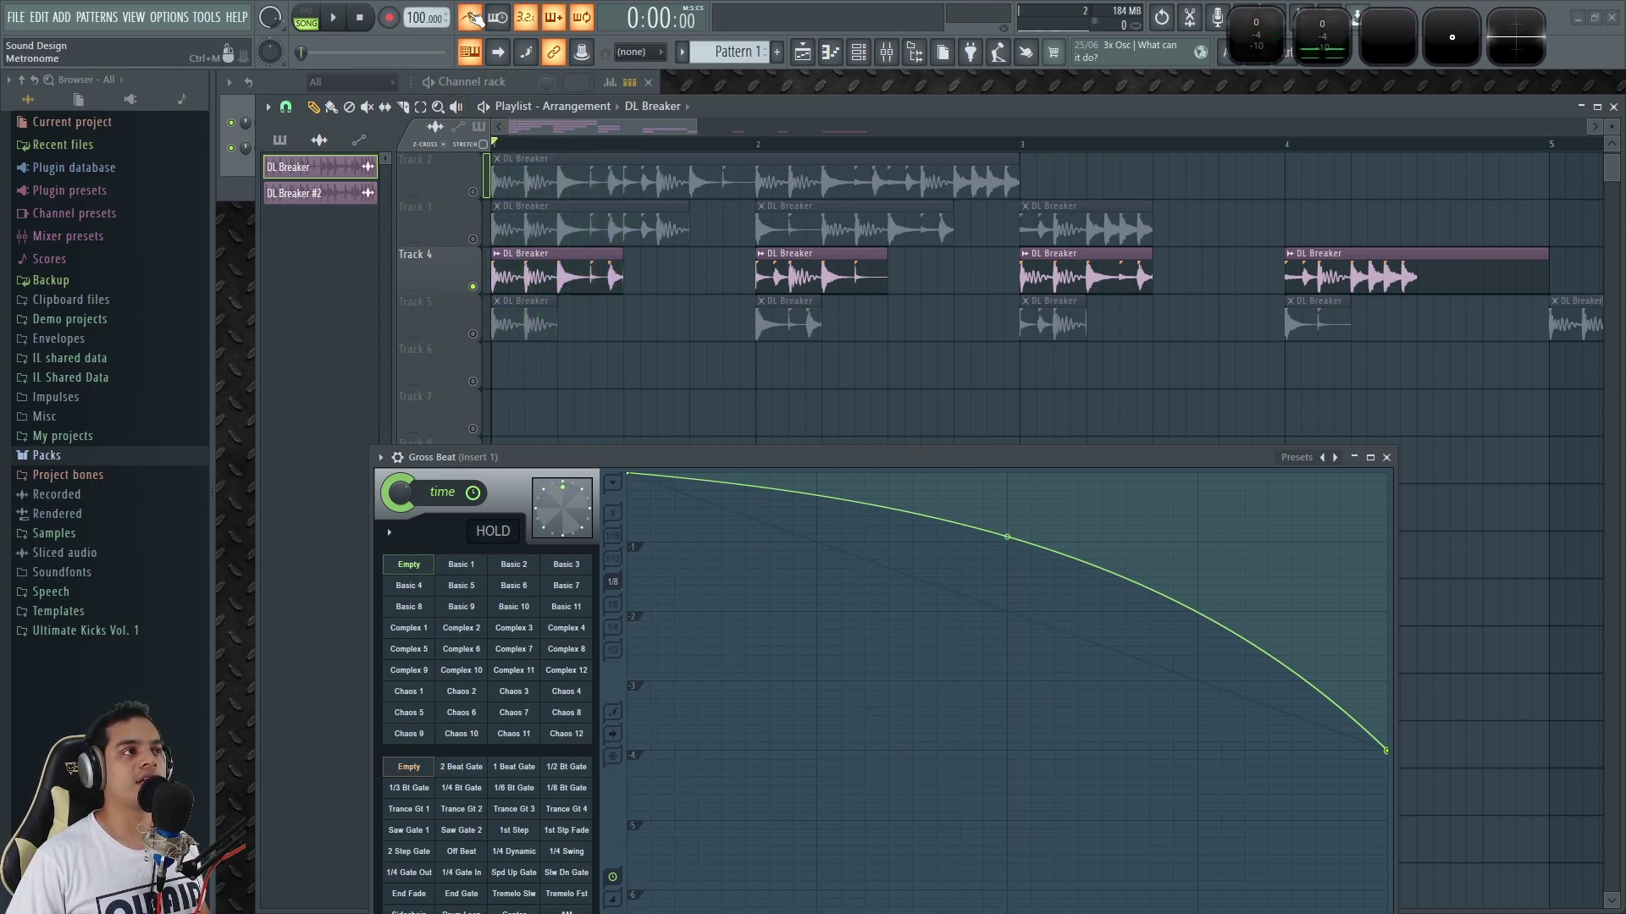
pyautogui.press('space')
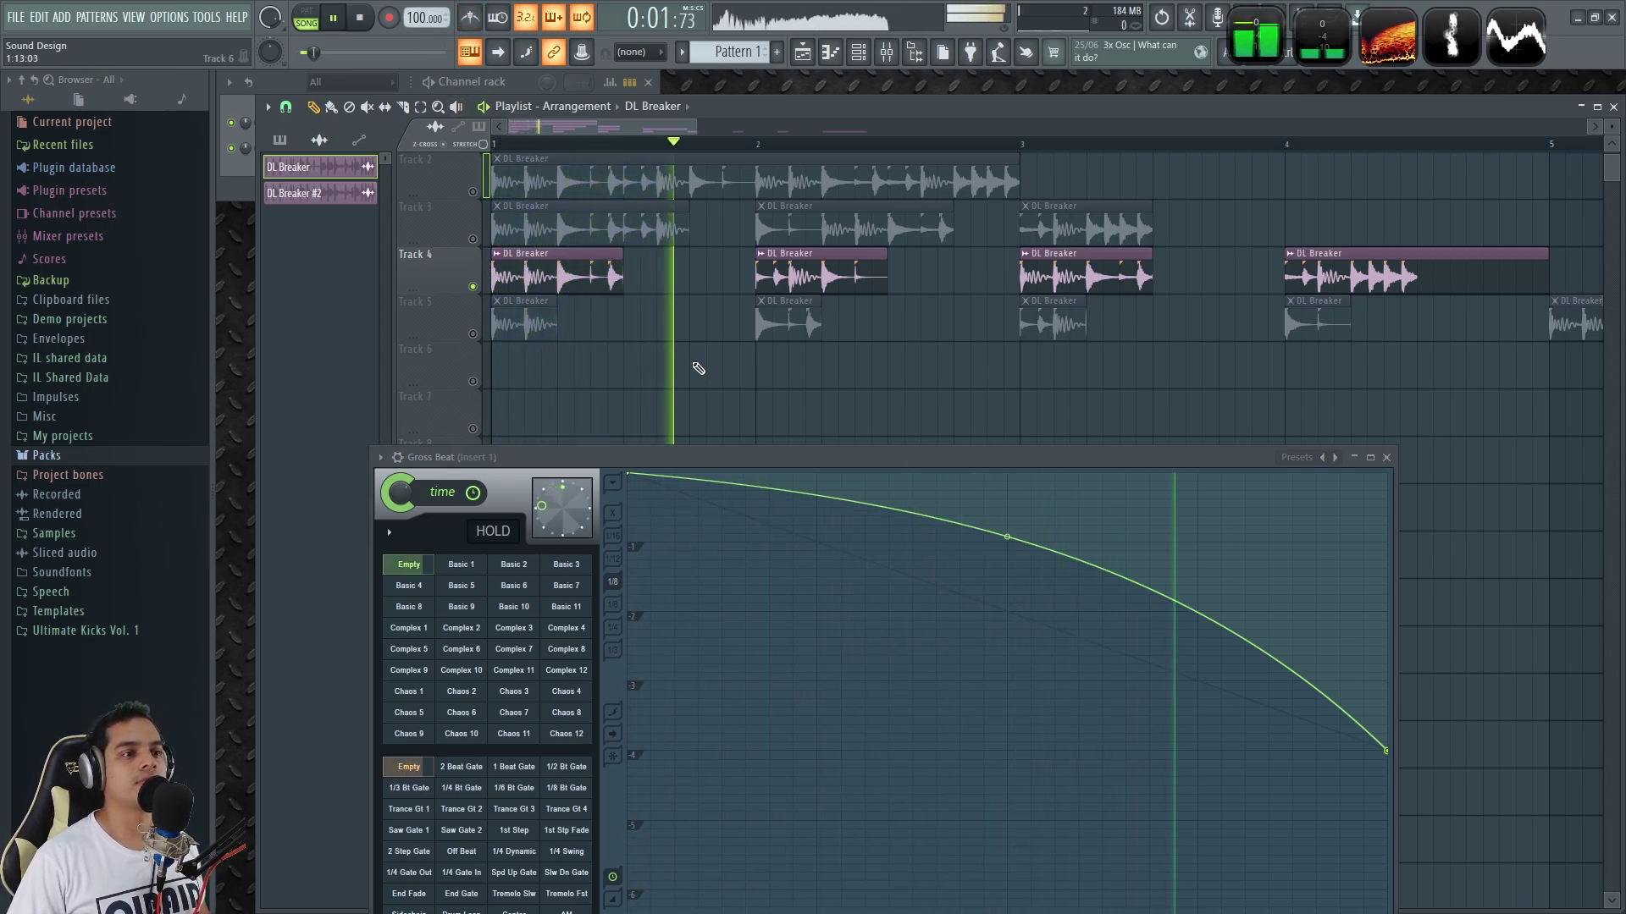
pyautogui.press('space')
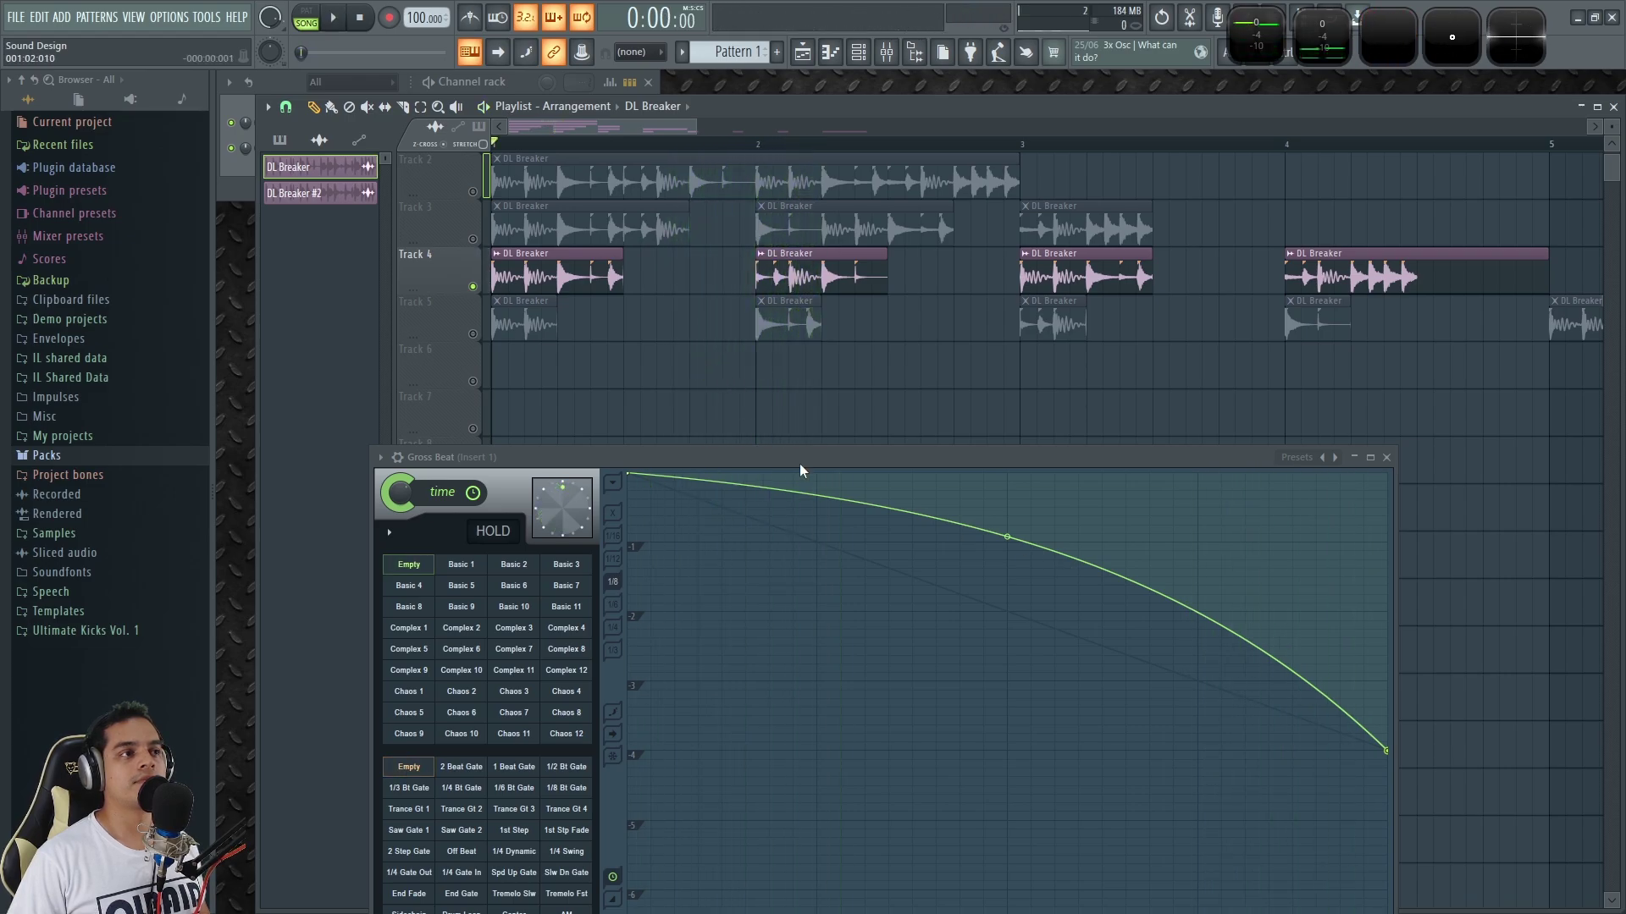
# Raise the envelope's end point to the 1 mark with 22.5% tension, and audition Track 4.
pyautogui.moveTo(1389, 753); pyautogui.dragTo(1386, 542)
pyautogui.moveTo(1007, 494); pyautogui.dragTo(1006, 484)
pyautogui.press('space')
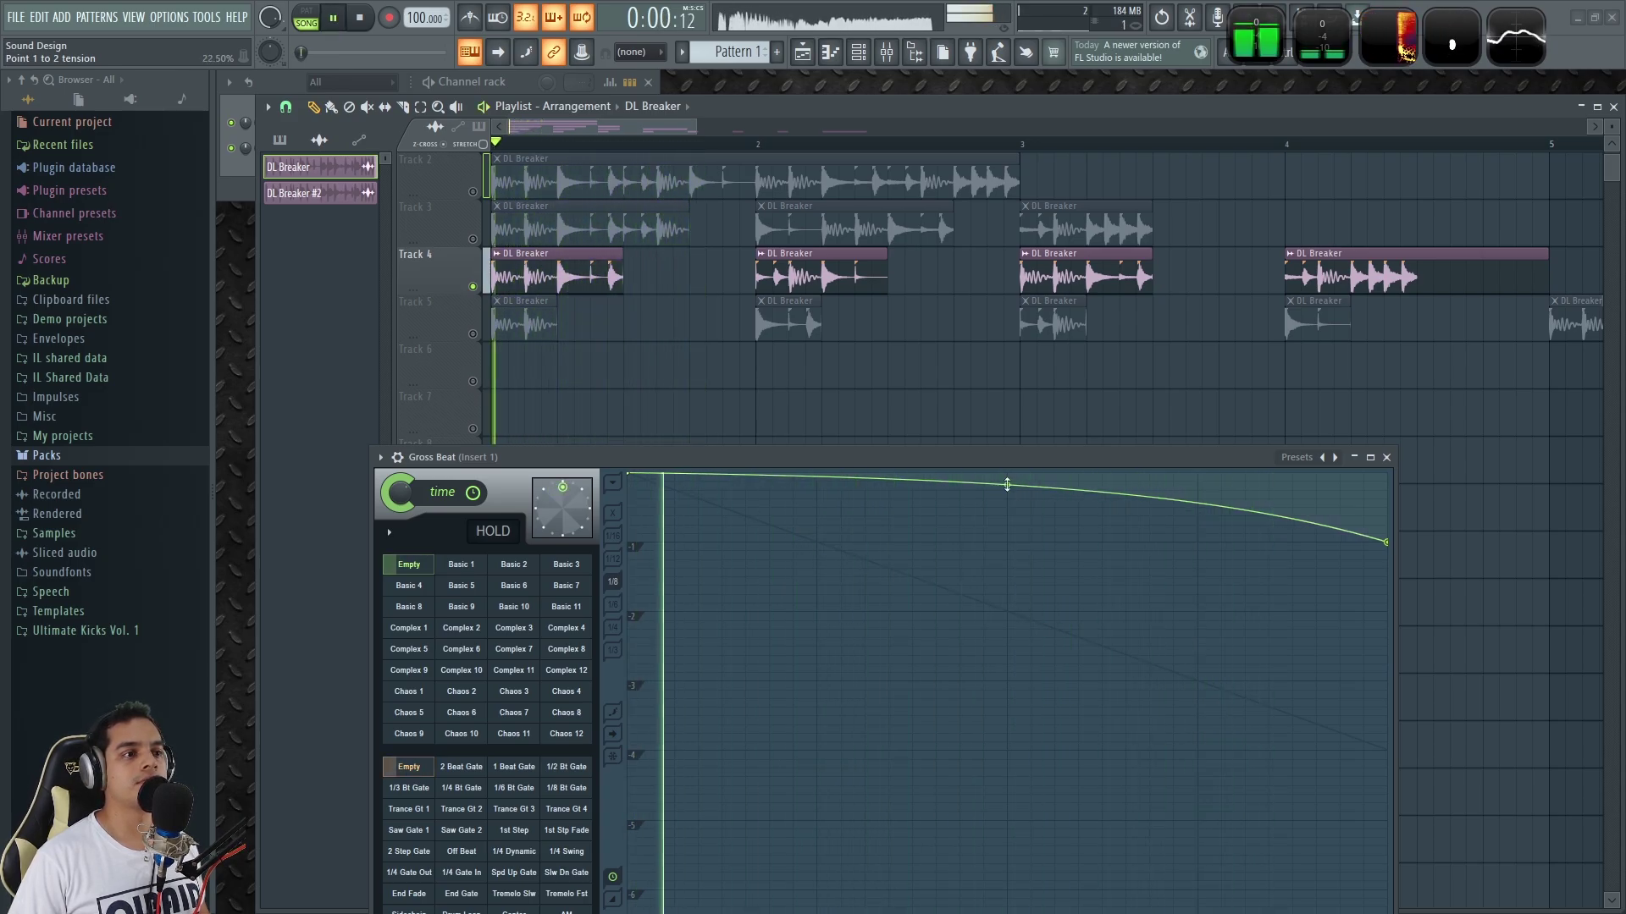
pyautogui.press('space')
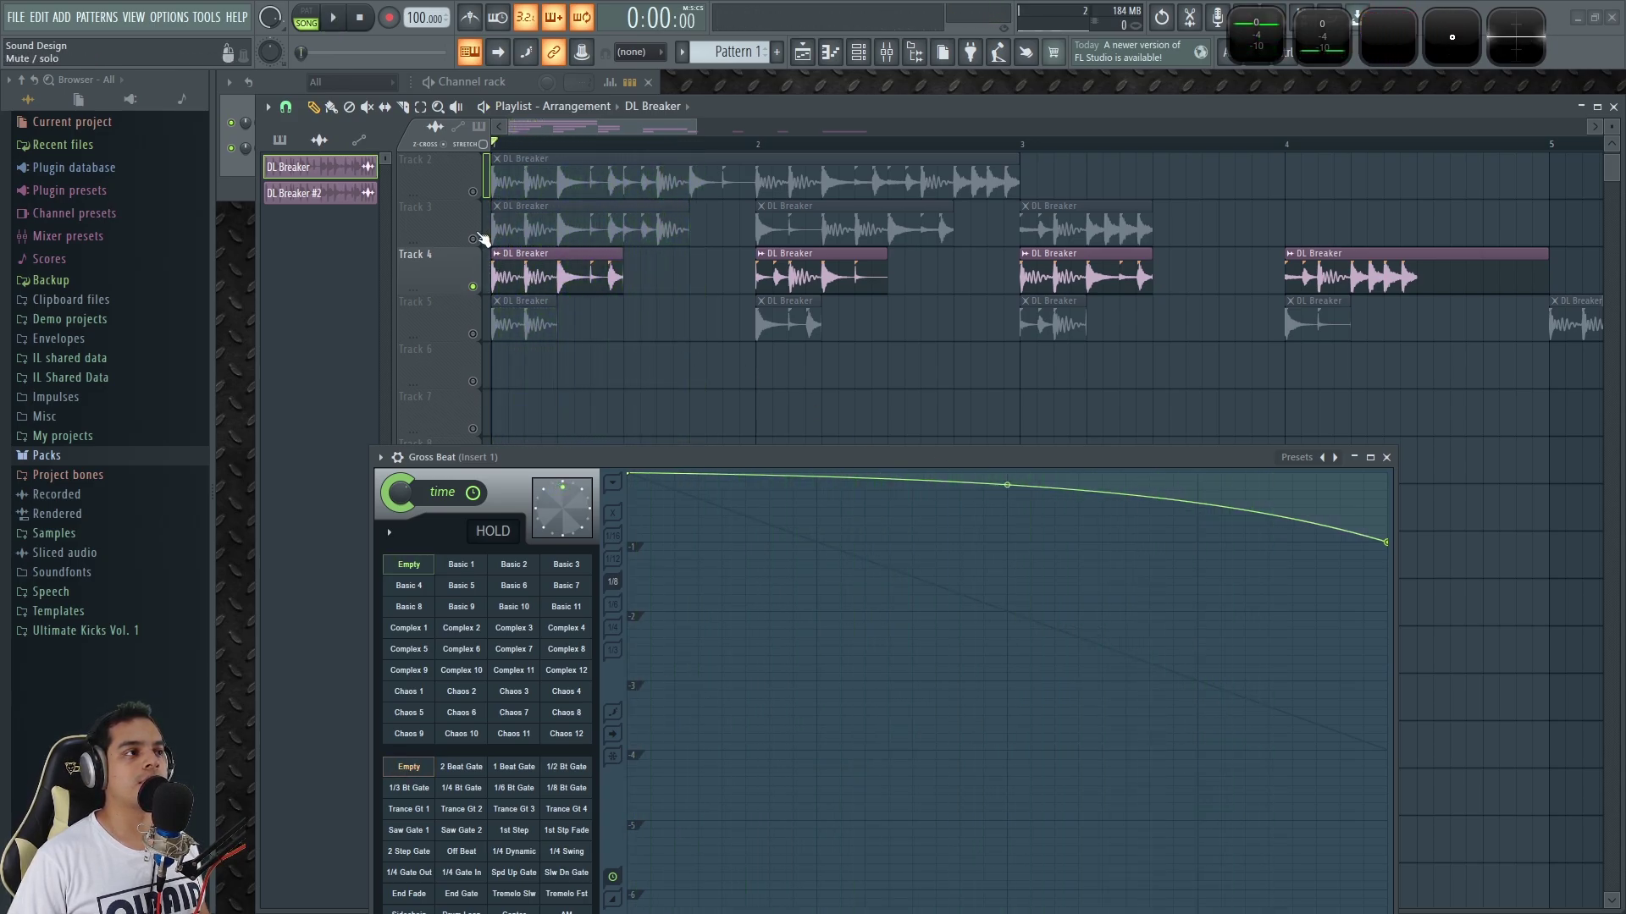
# Solo Track 2 in the playlist and audition its continuous loop with the shallow upward-bowed envelope.
pyautogui.rightClick(475, 238)
pyautogui.scroll(1, 479, 244)
pyautogui.rightClick(474, 240)
pyautogui.press('space')
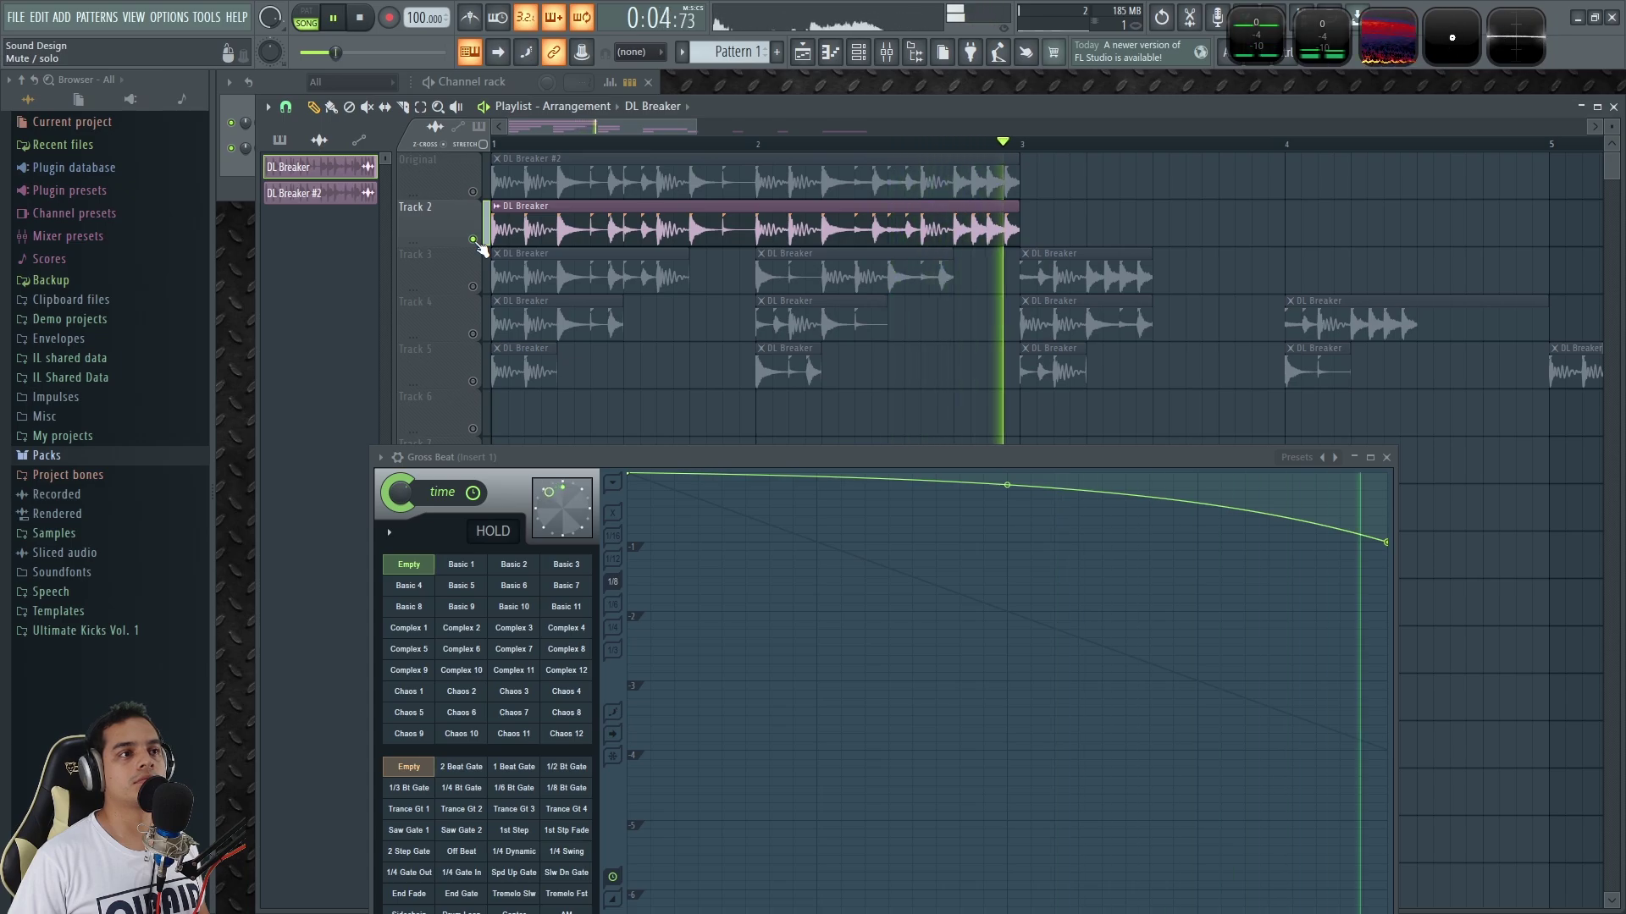
pyautogui.press('space')
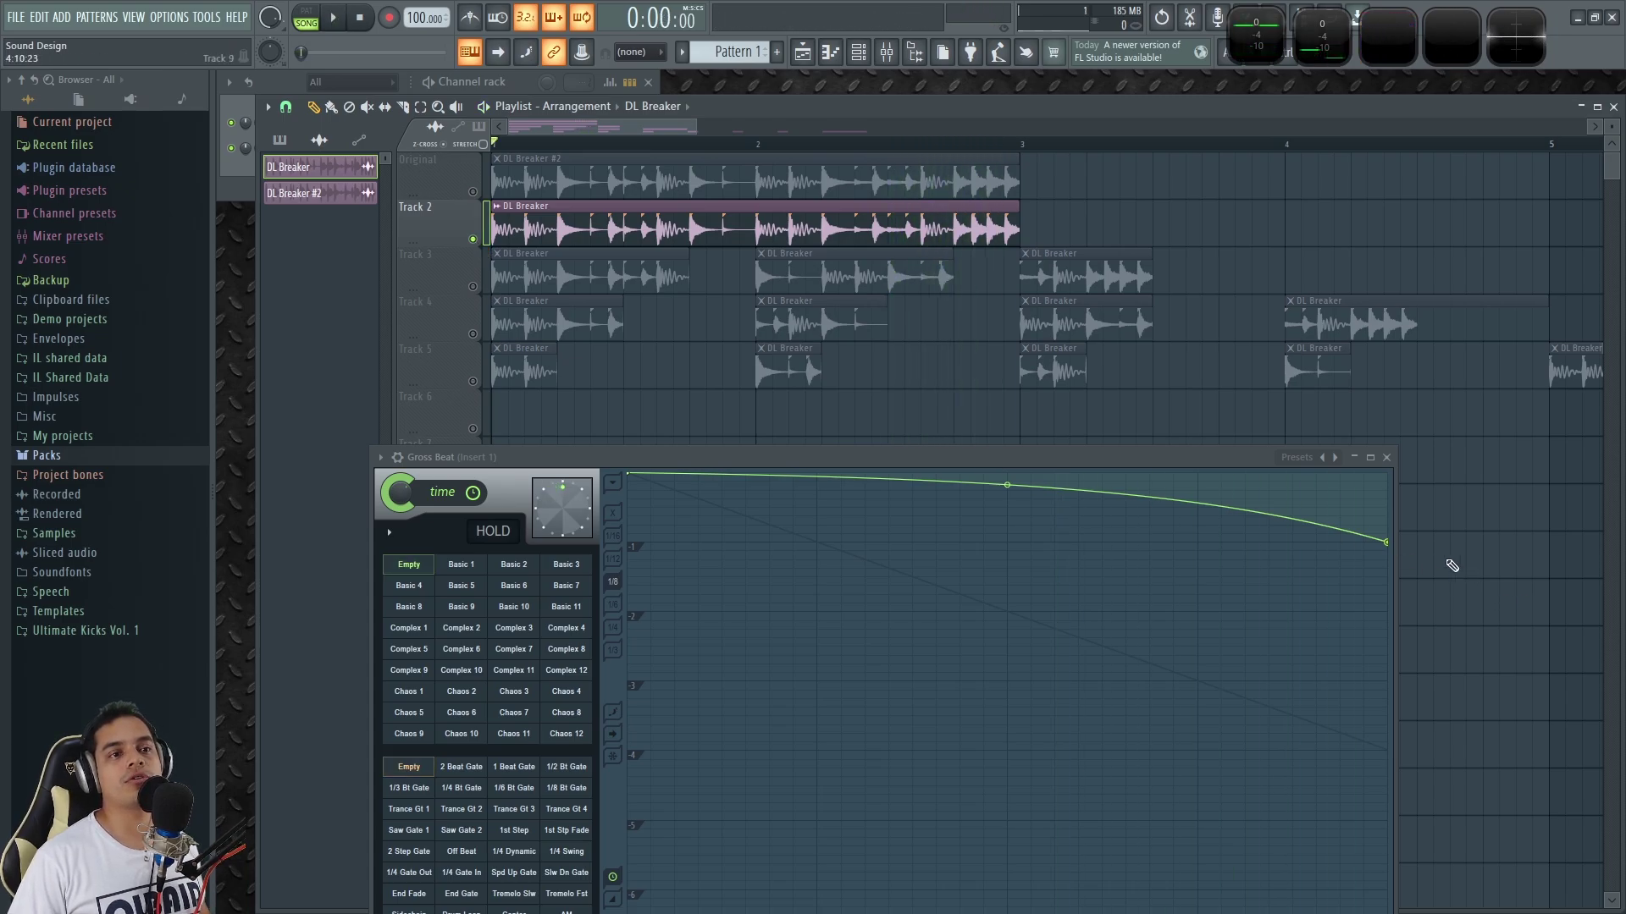
# Increase the envelope's tension to 100% so it falls only near the end, and audition Track 2.
pyautogui.moveTo(1390, 542)
pyautogui.mouseDown()
pyautogui.moveTo(1400, 681)
pyautogui.moveTo(1414, 508)
pyautogui.moveTo(1409, 545)
pyautogui.mouseUp()
pyautogui.moveTo(995, 487); pyautogui.dragTo(1051, 525)
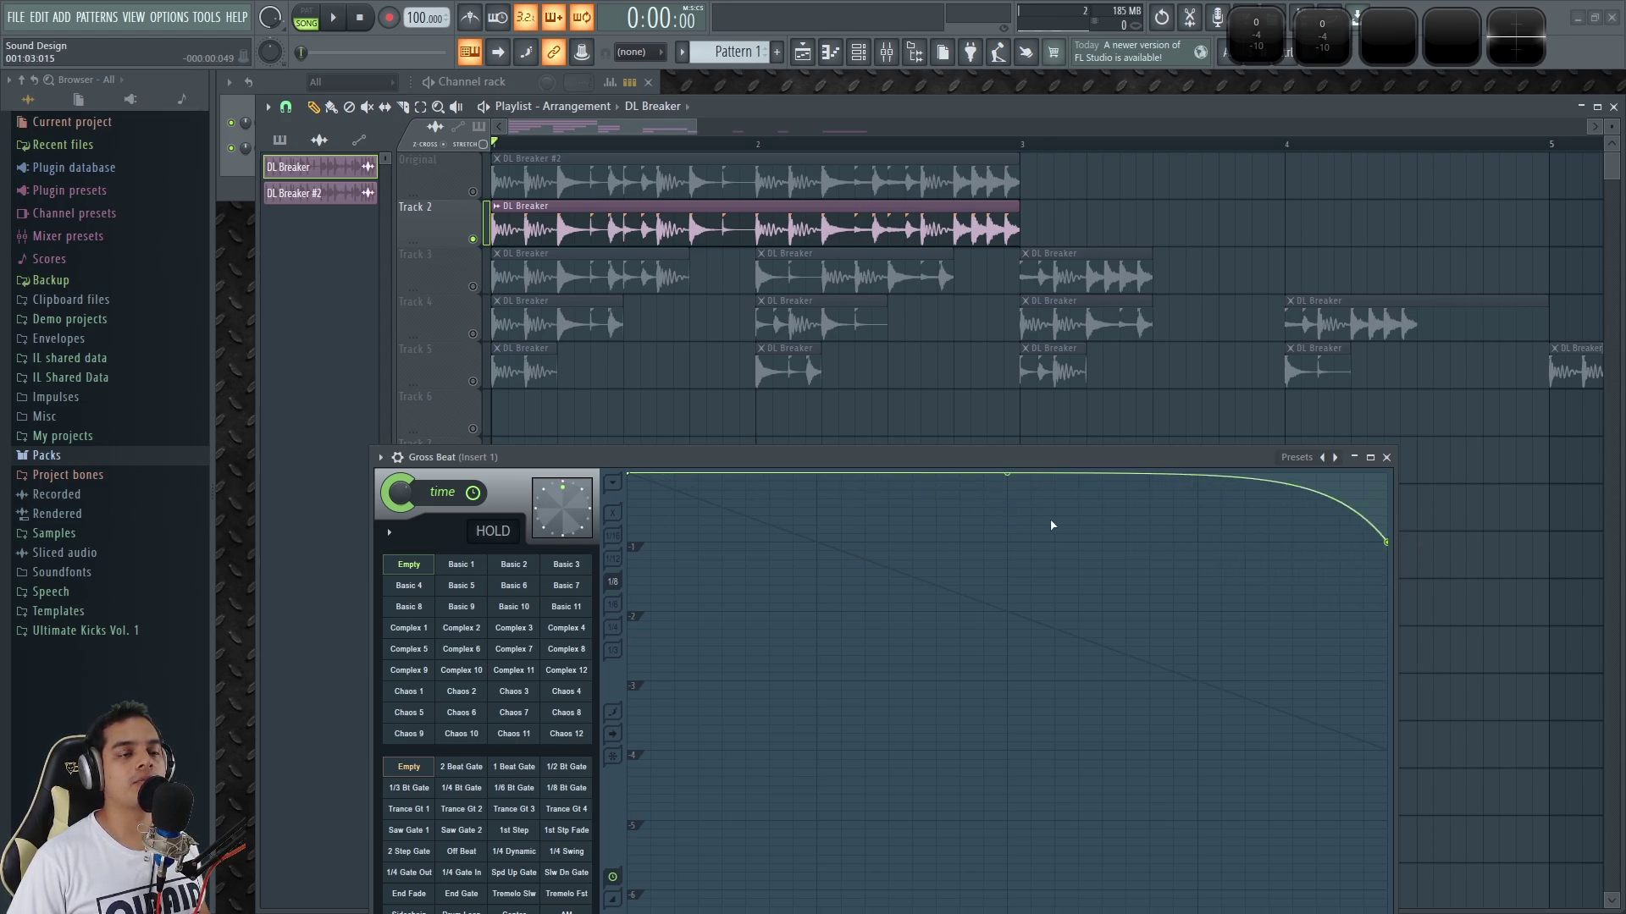
pyautogui.press('space')
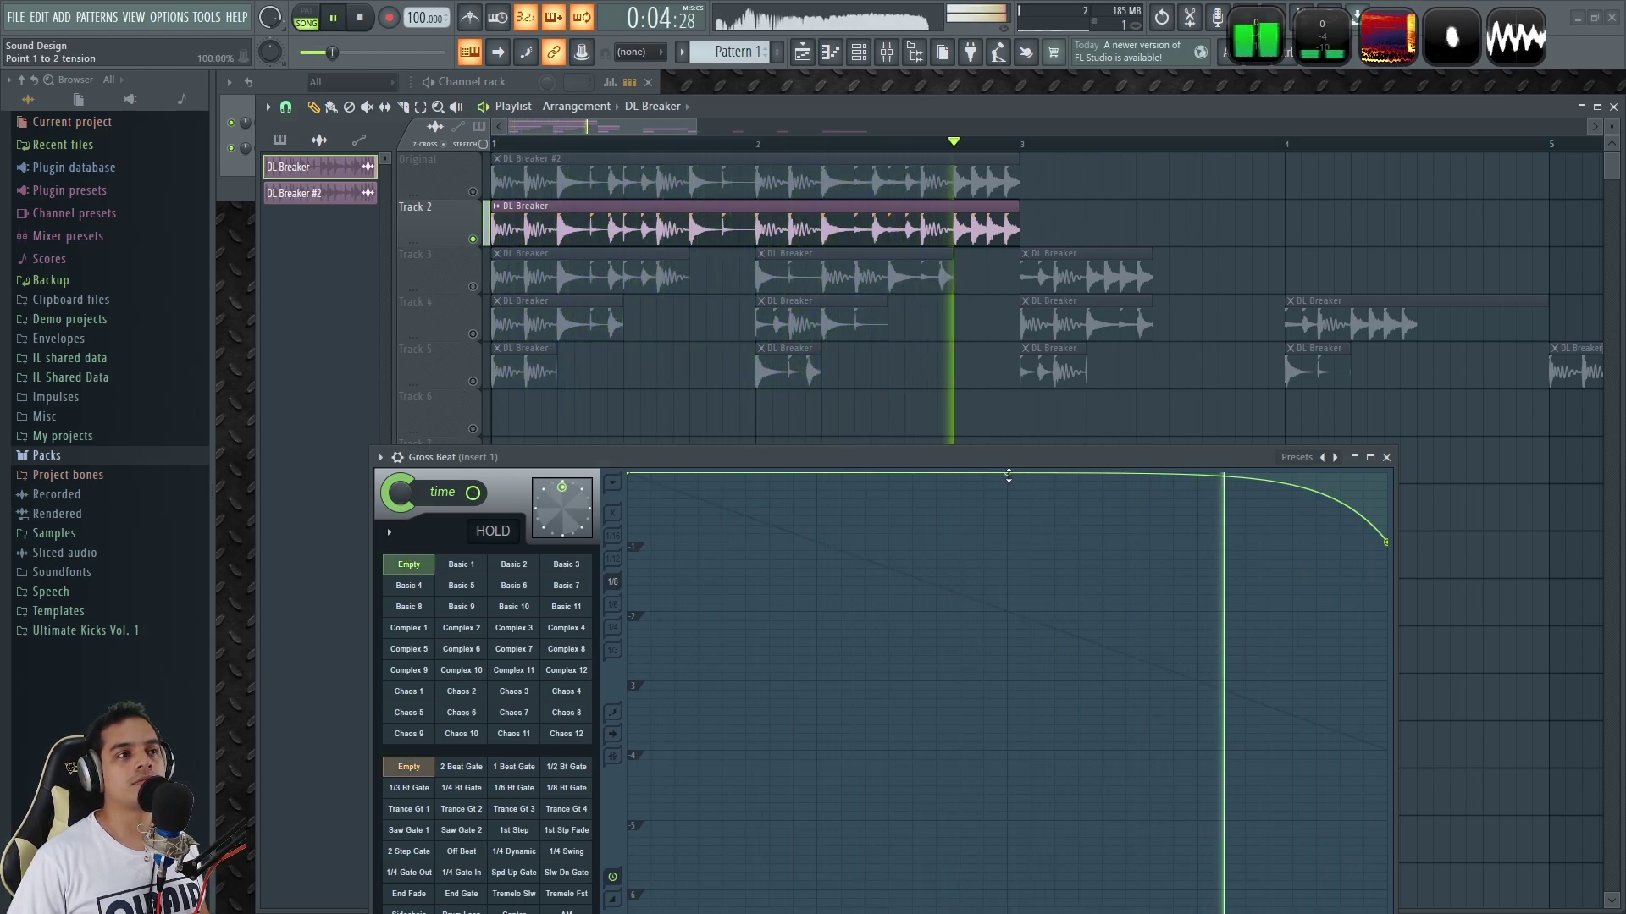
pyautogui.press('space')
# Ease the envelope's tension to a nearly straight line, audition Track 2, and reset the tension to 0%.
pyautogui.moveTo(1006, 473); pyautogui.dragTo(1009, 486)
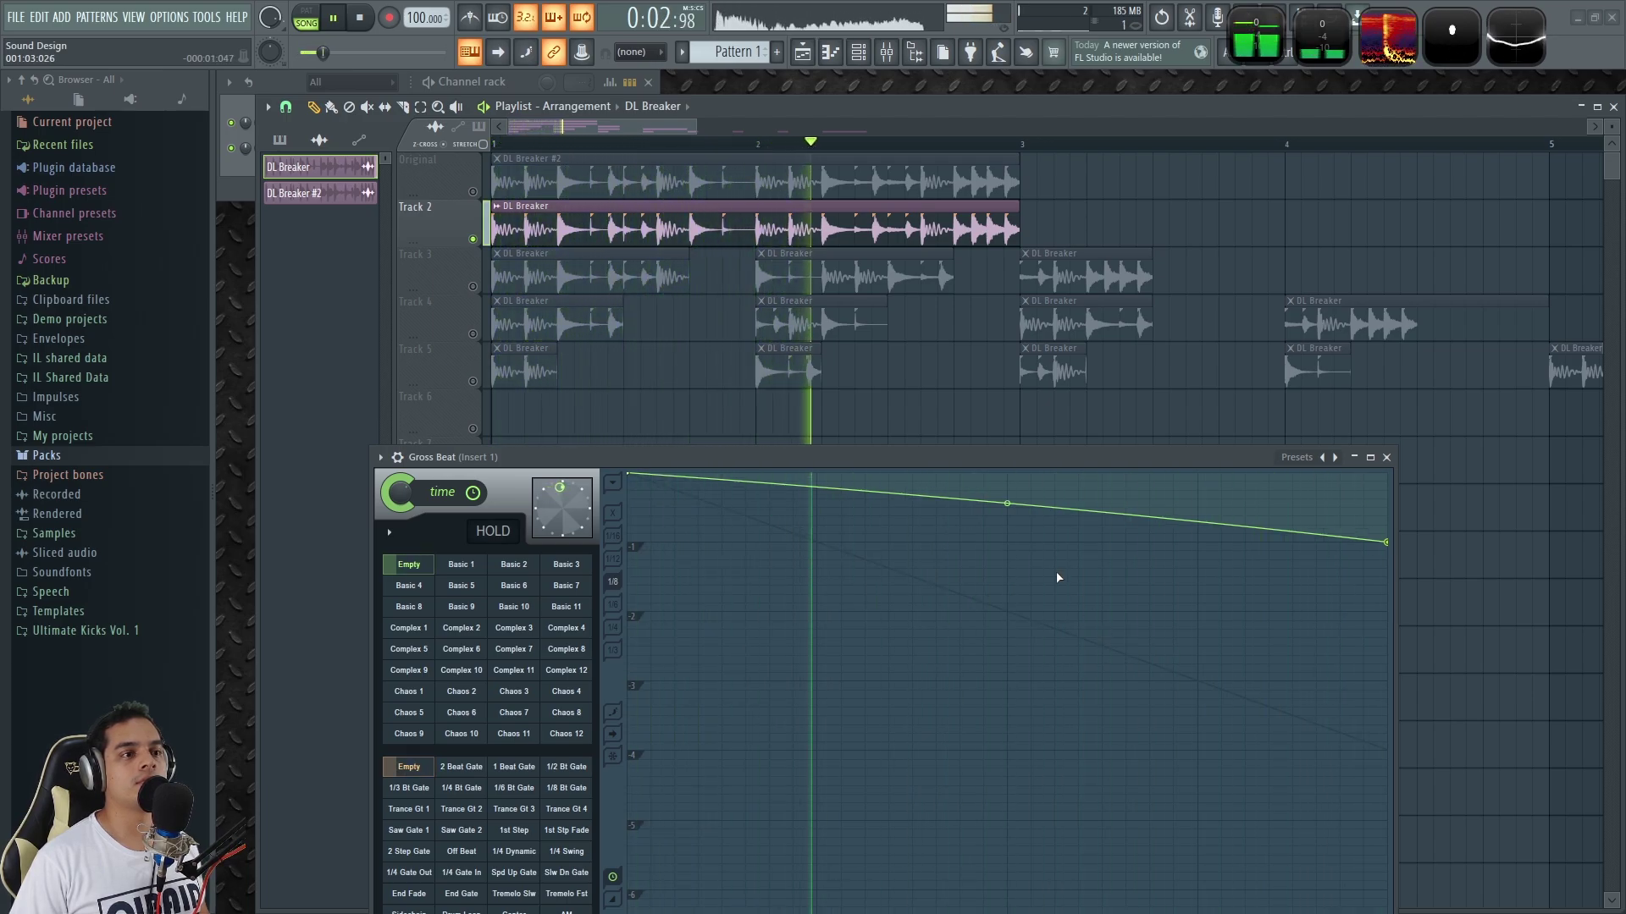
pyautogui.press('space')
pyautogui.rightClick(1009, 504)
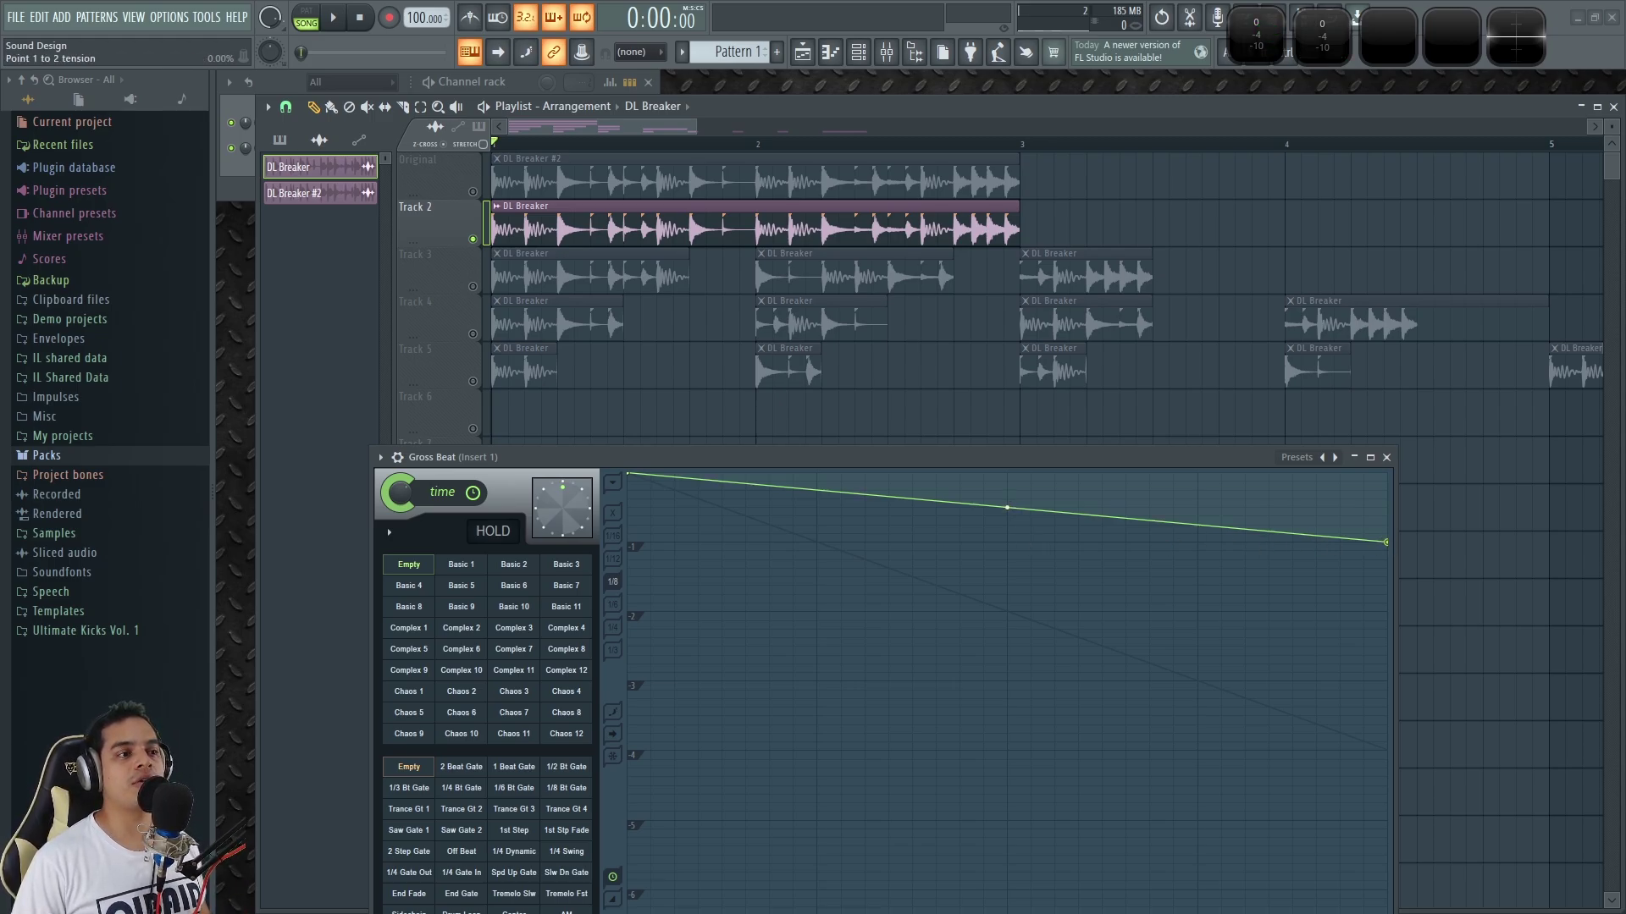
# Bow the envelope line downward with 21.5% tension and audition Track 2's full loop.
pyautogui.moveTo(1007, 509); pyautogui.dragTo(1006, 529)
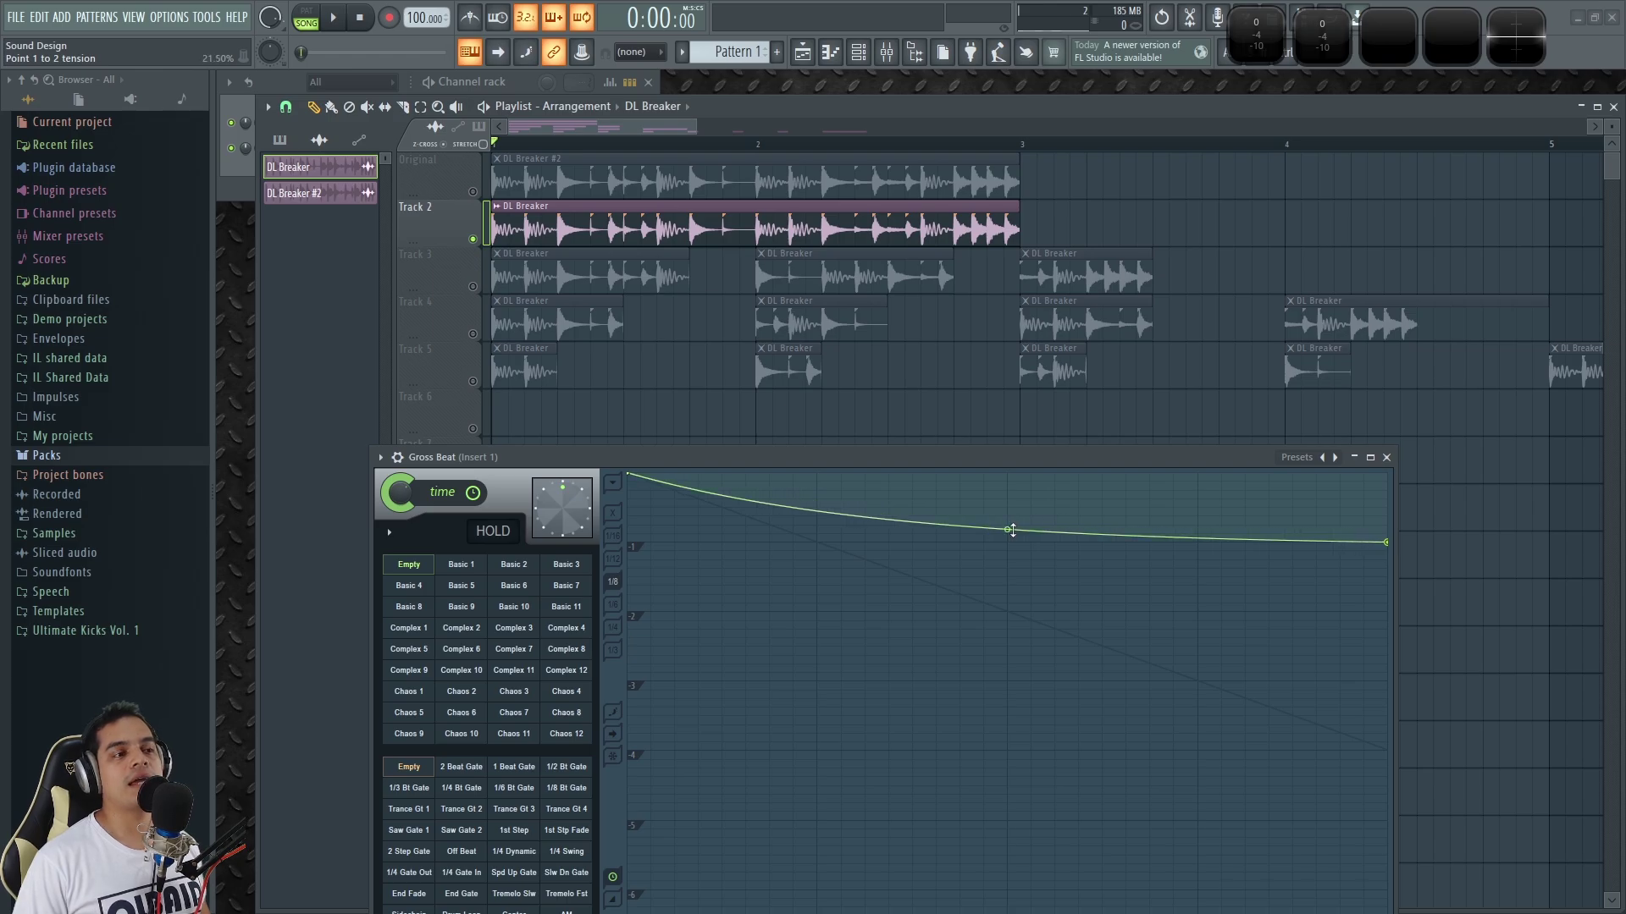
pyautogui.press('space')
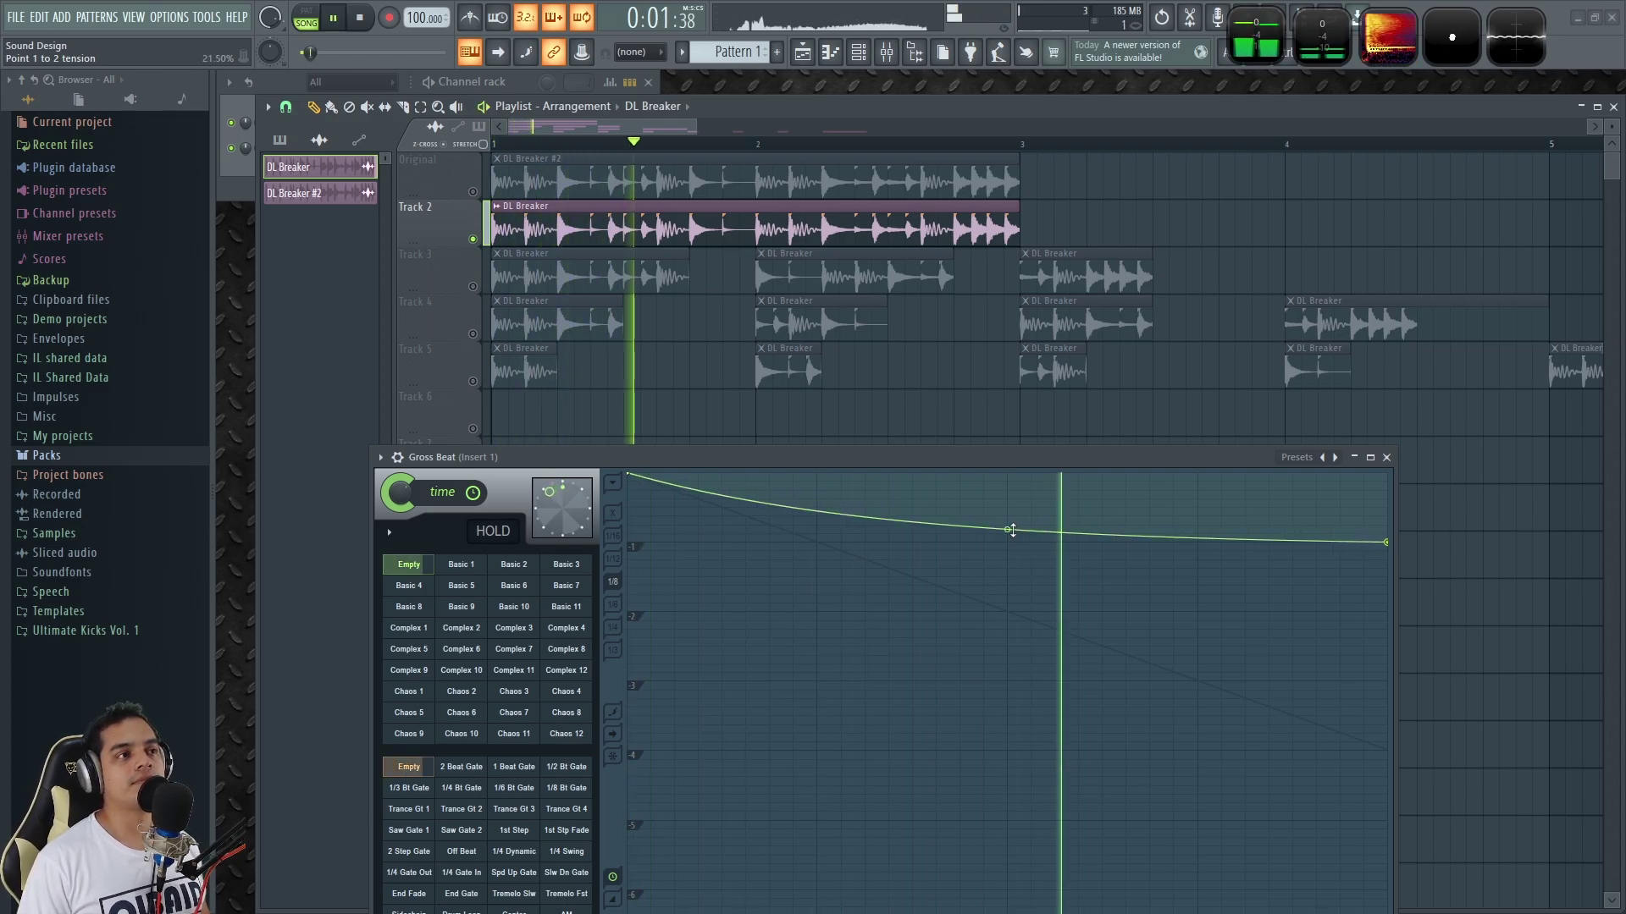
pyautogui.press('space')
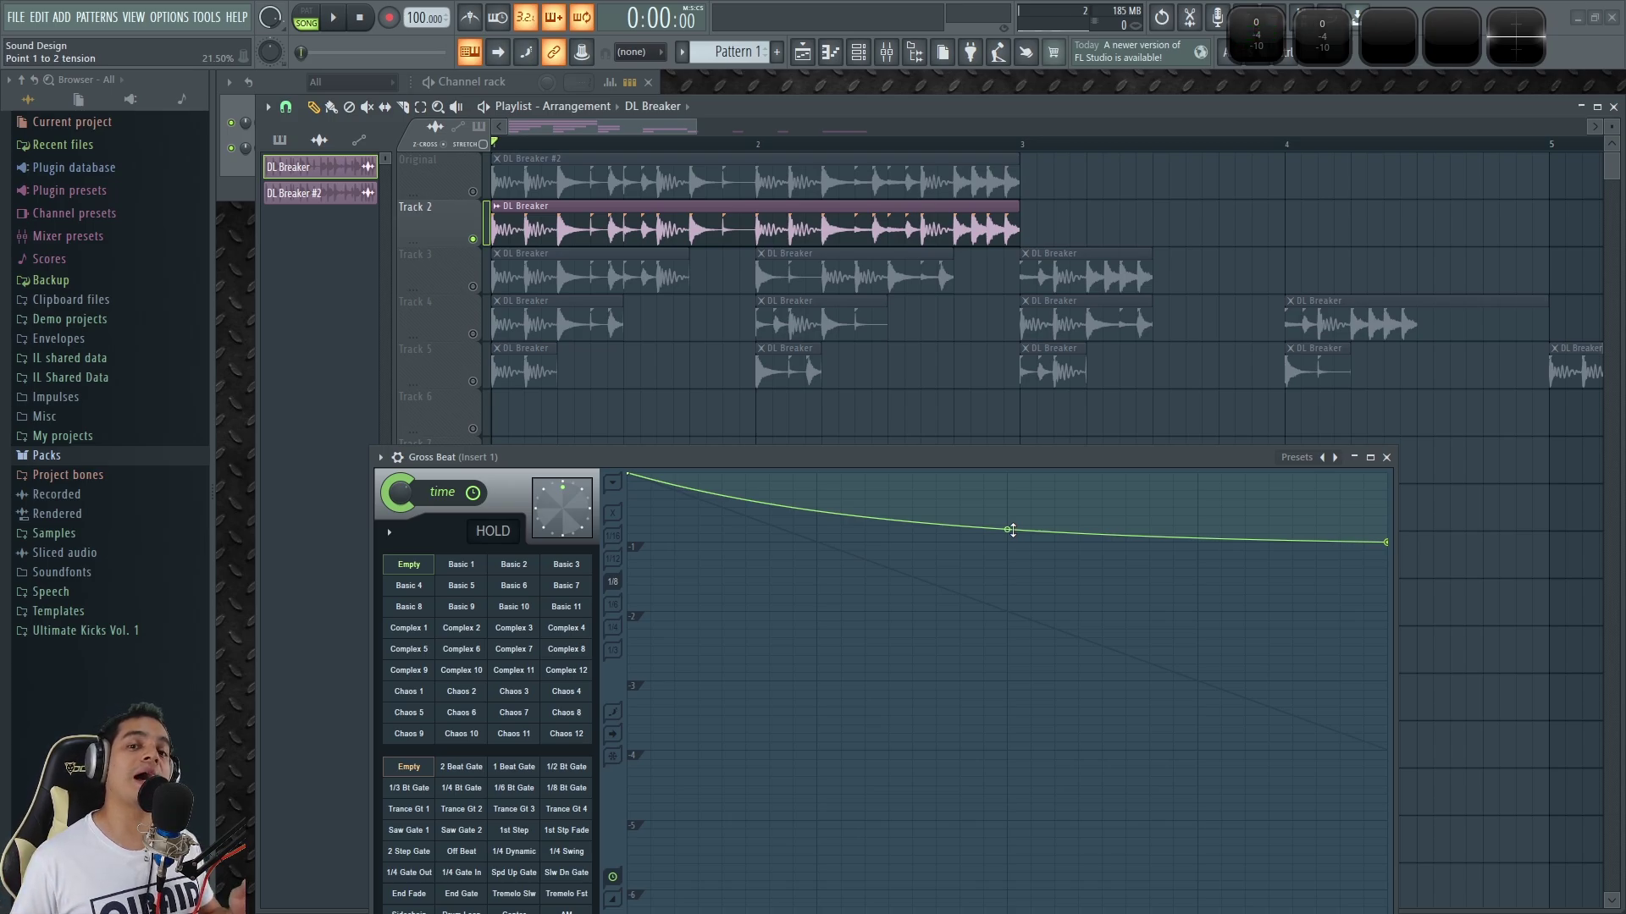
pyautogui.press('space')
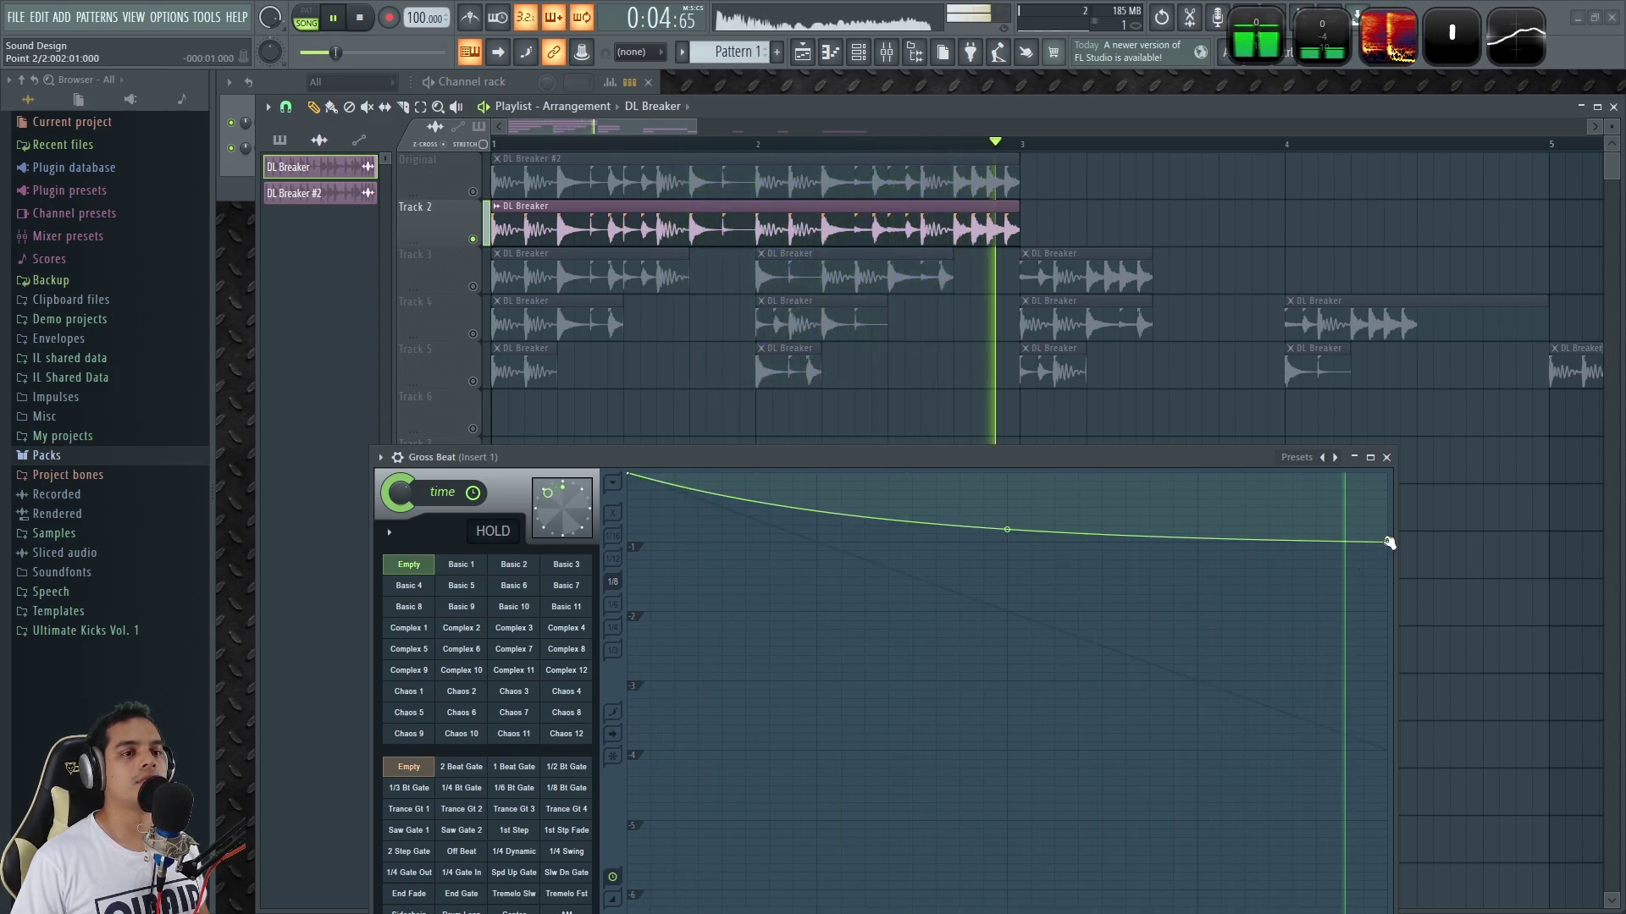
pyautogui.press('space')
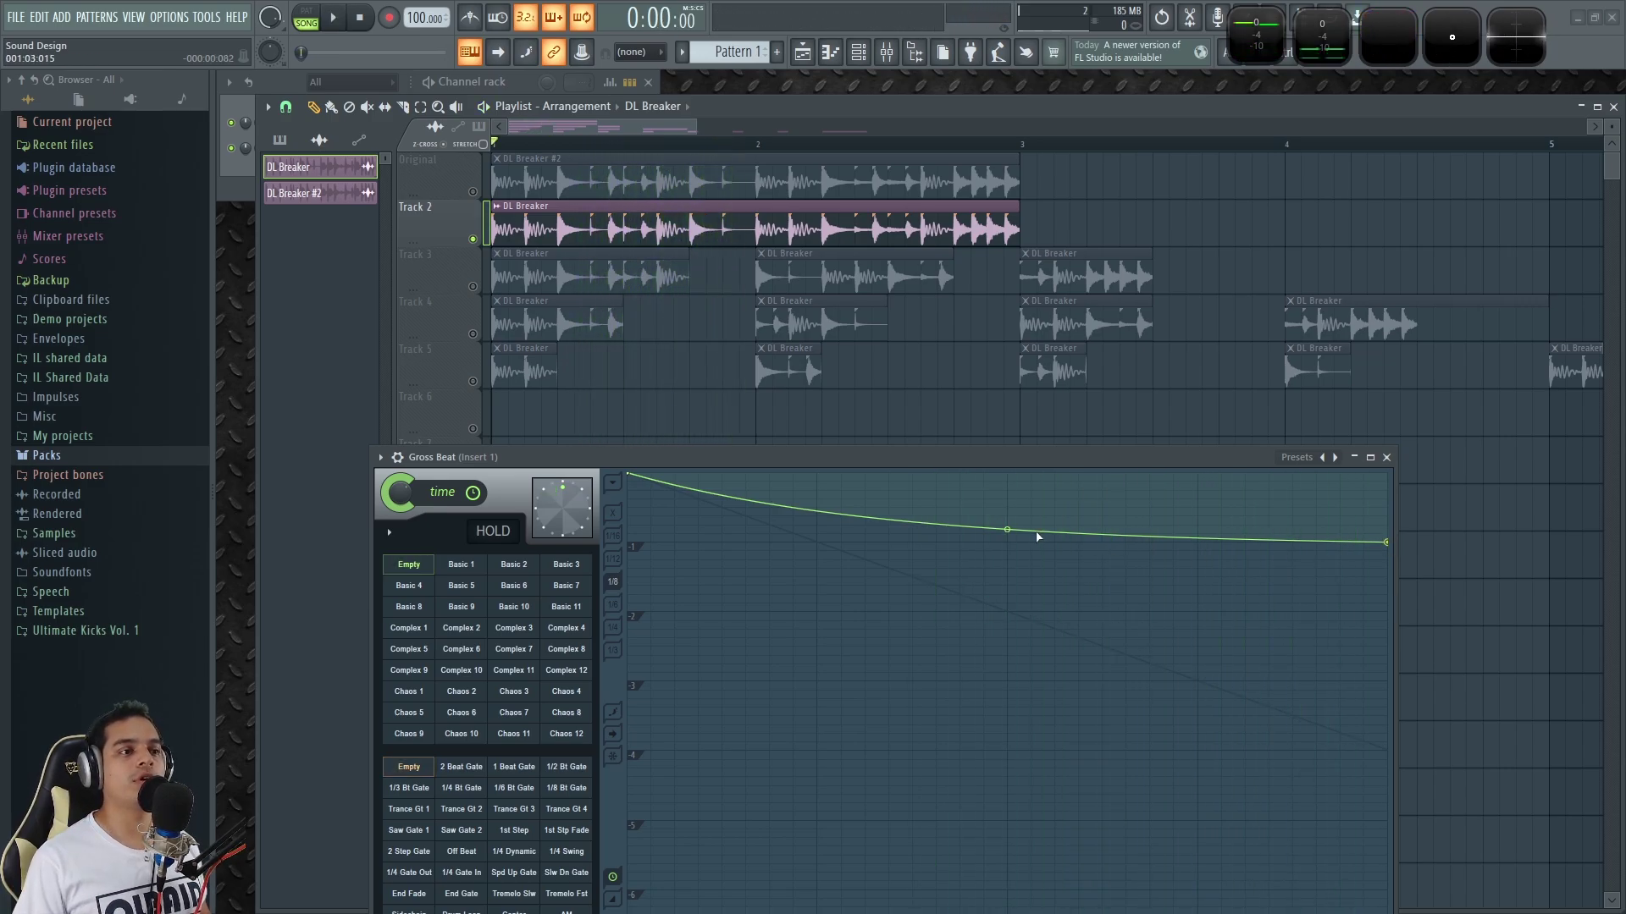
# Vary the downward bow of the envelope, settling on 15% tension, and audition Track 2.
pyautogui.moveTo(1007, 500); pyautogui.dragTo(1006, 523)
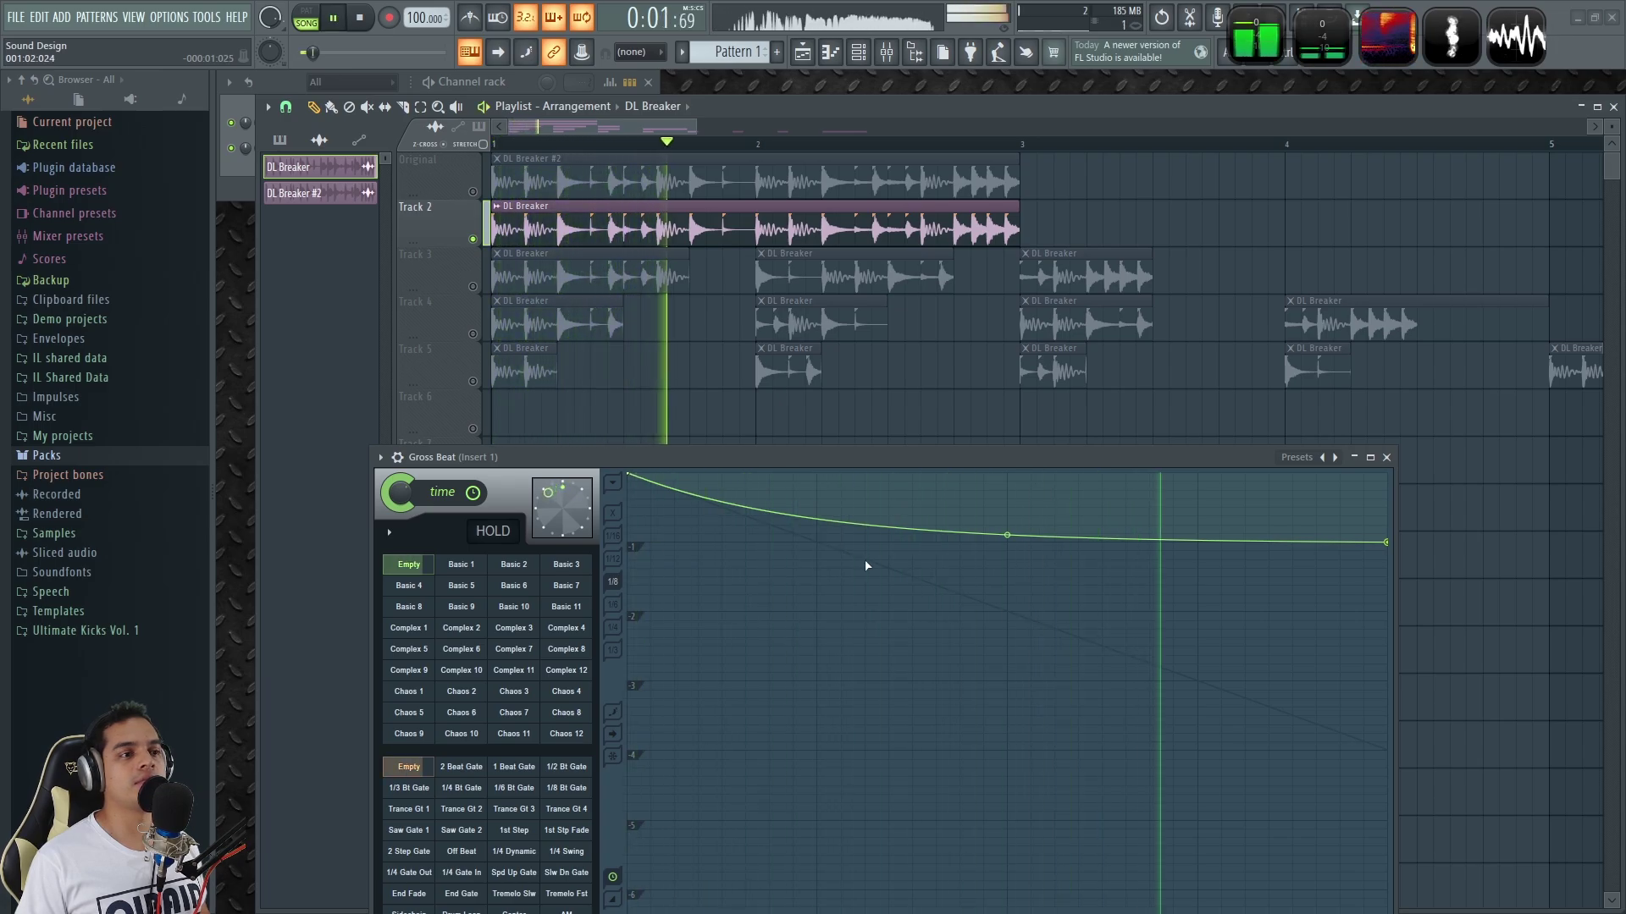
pyautogui.press('space')
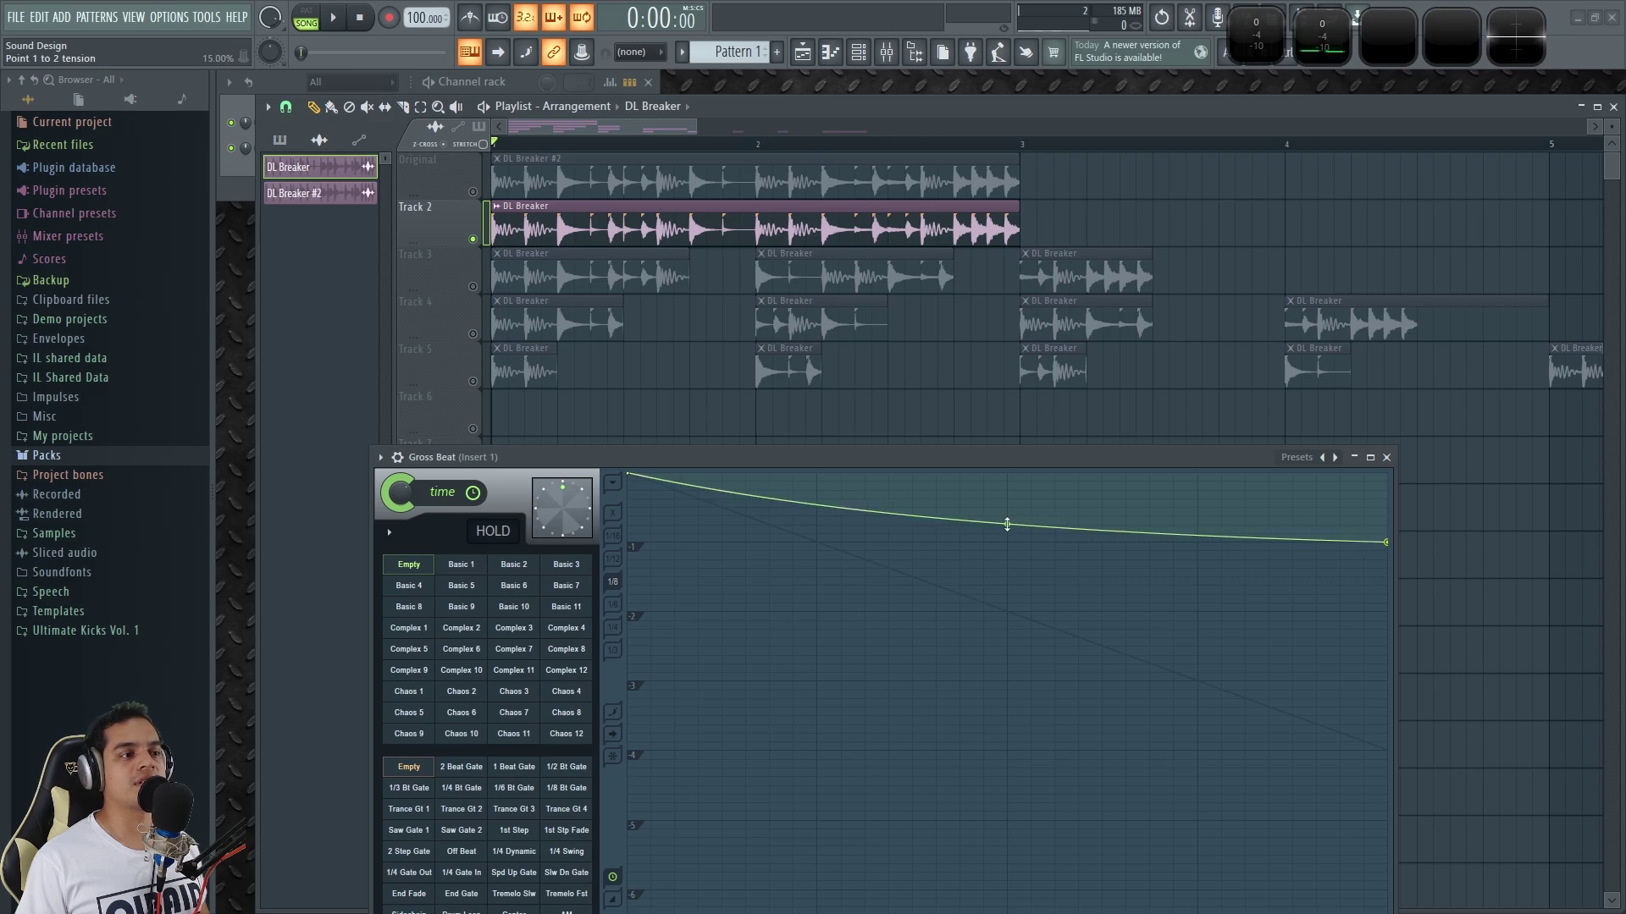
pyautogui.press('space')
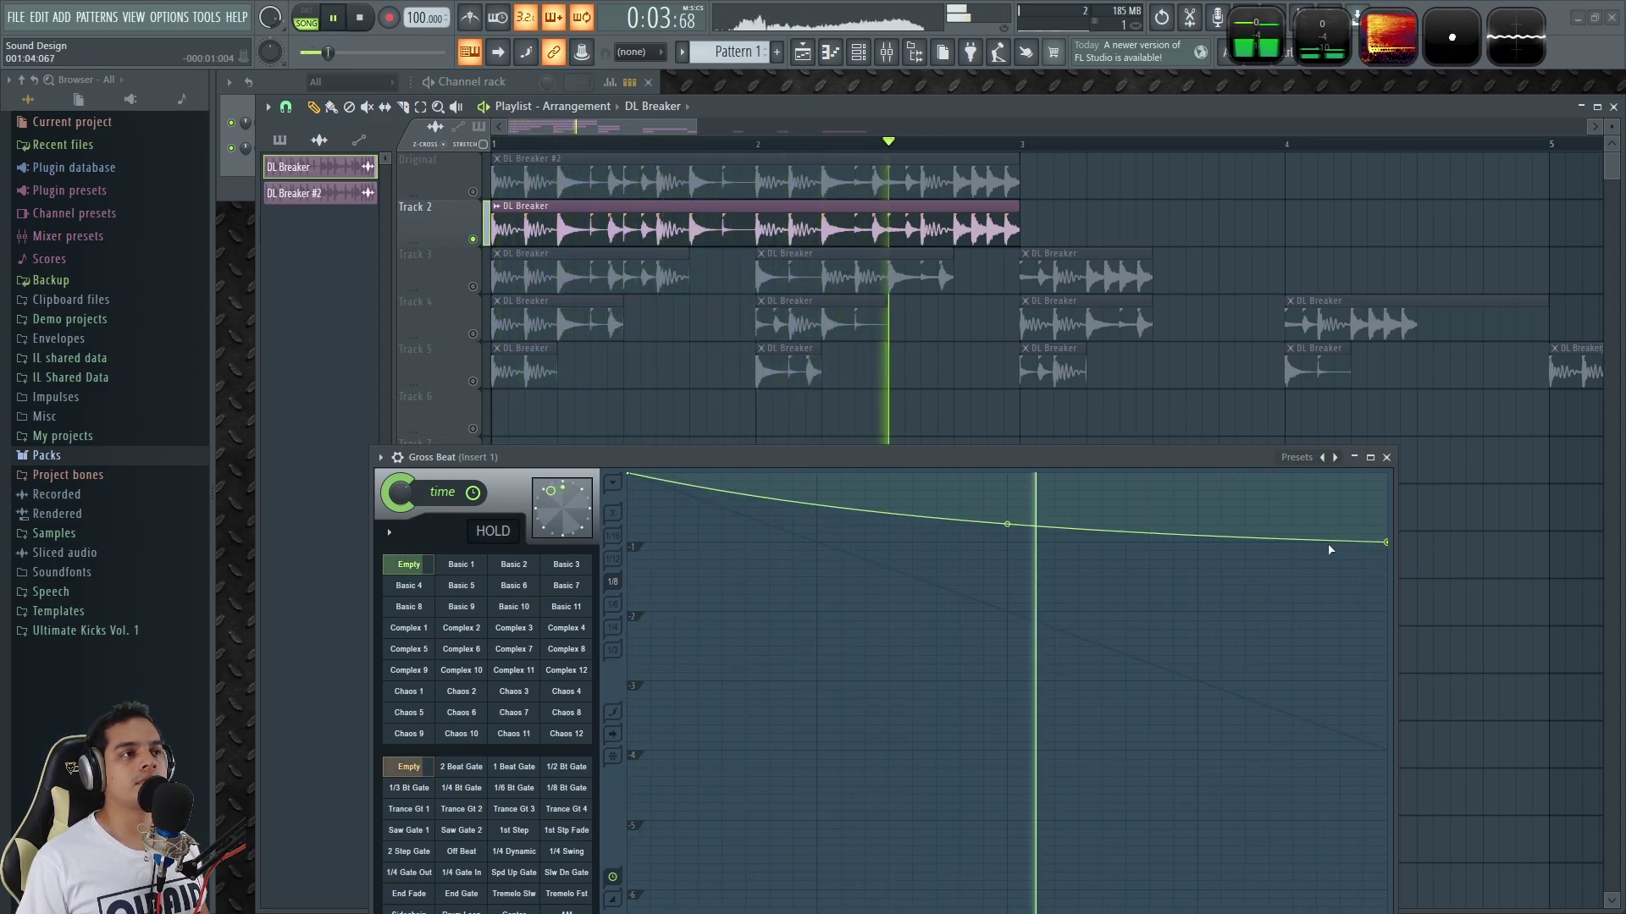
pyautogui.press('space')
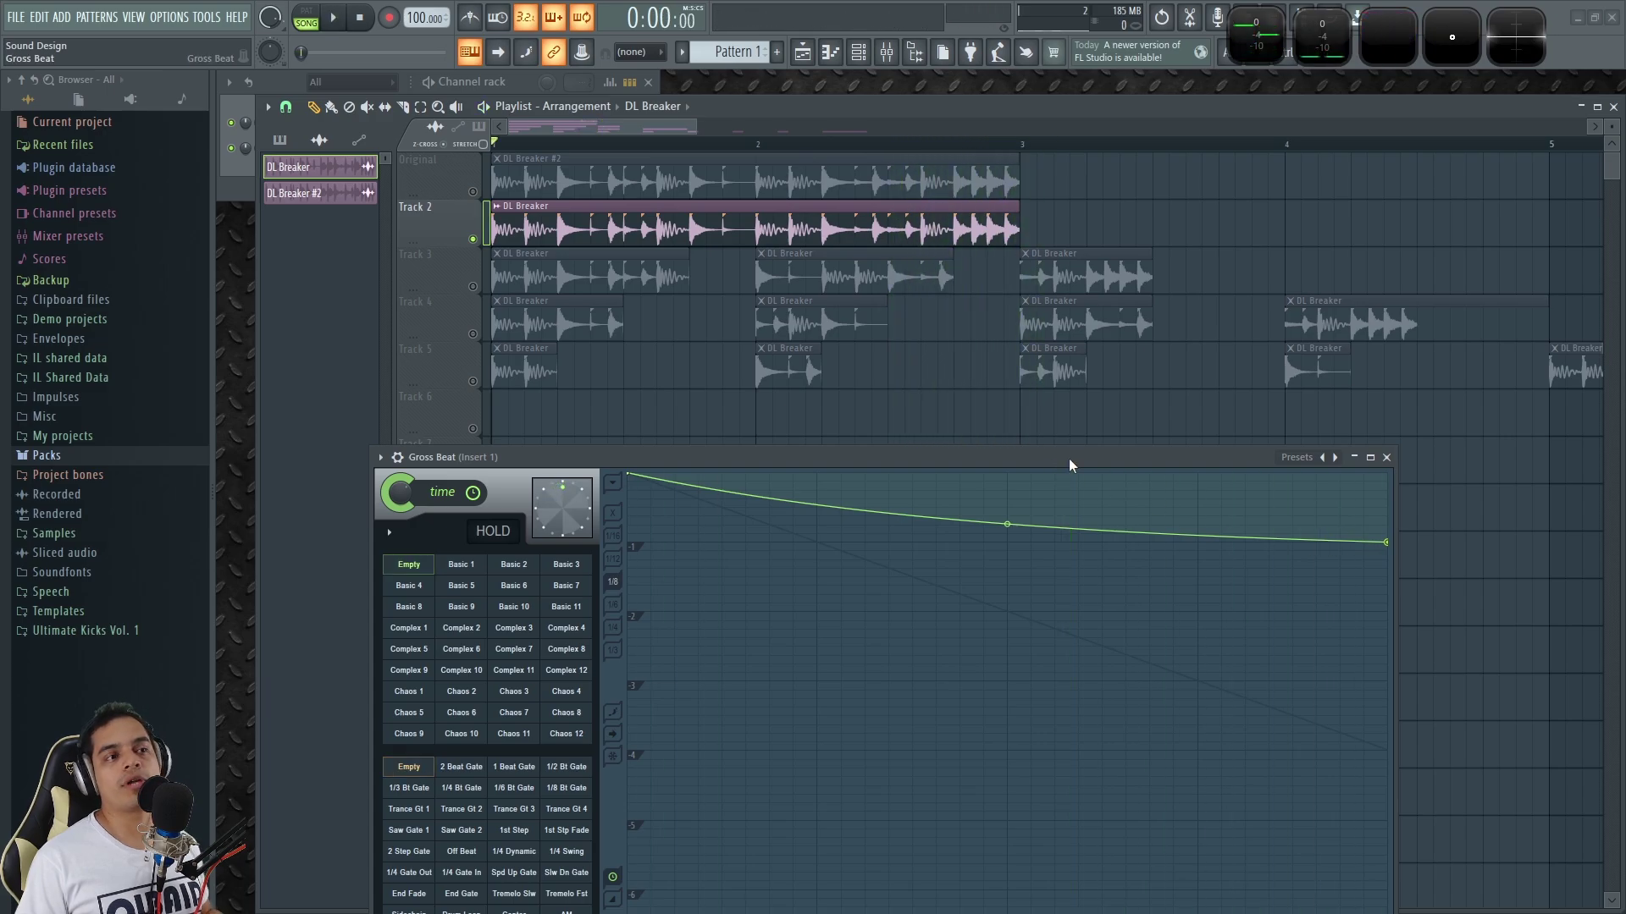
# Move the Gross Beat window slightly higher, and flatten the time envelope into a straight line along its upper edge.
pyautogui.moveTo(1049, 463); pyautogui.dragTo(1052, 443)
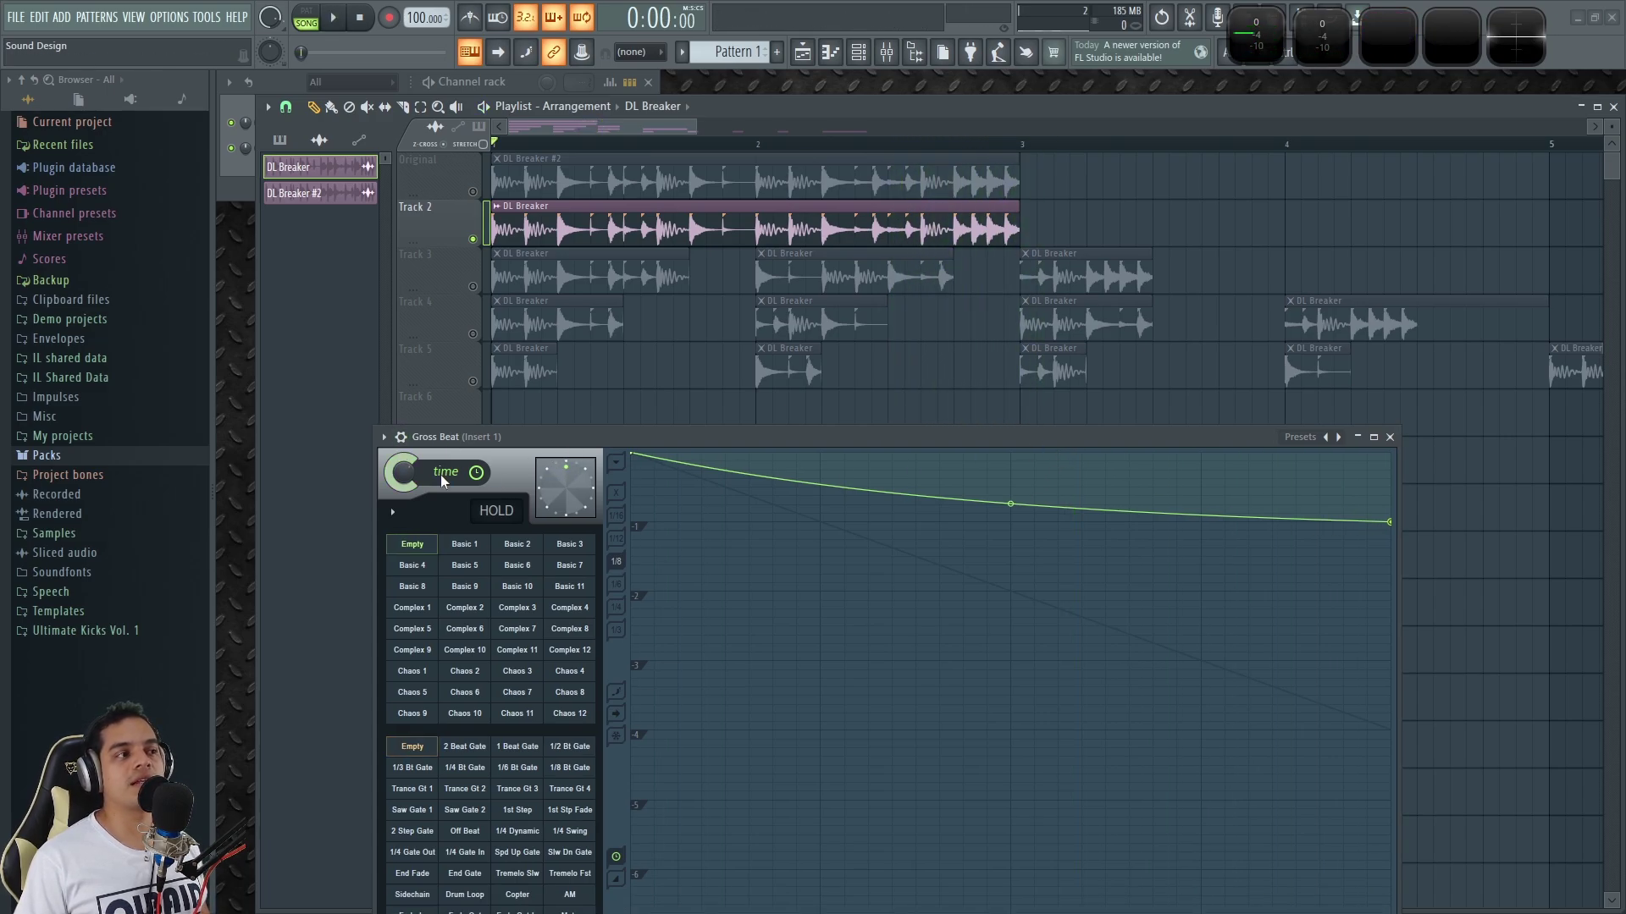
pyautogui.moveTo(766, 446); pyautogui.dragTo(784, 435)
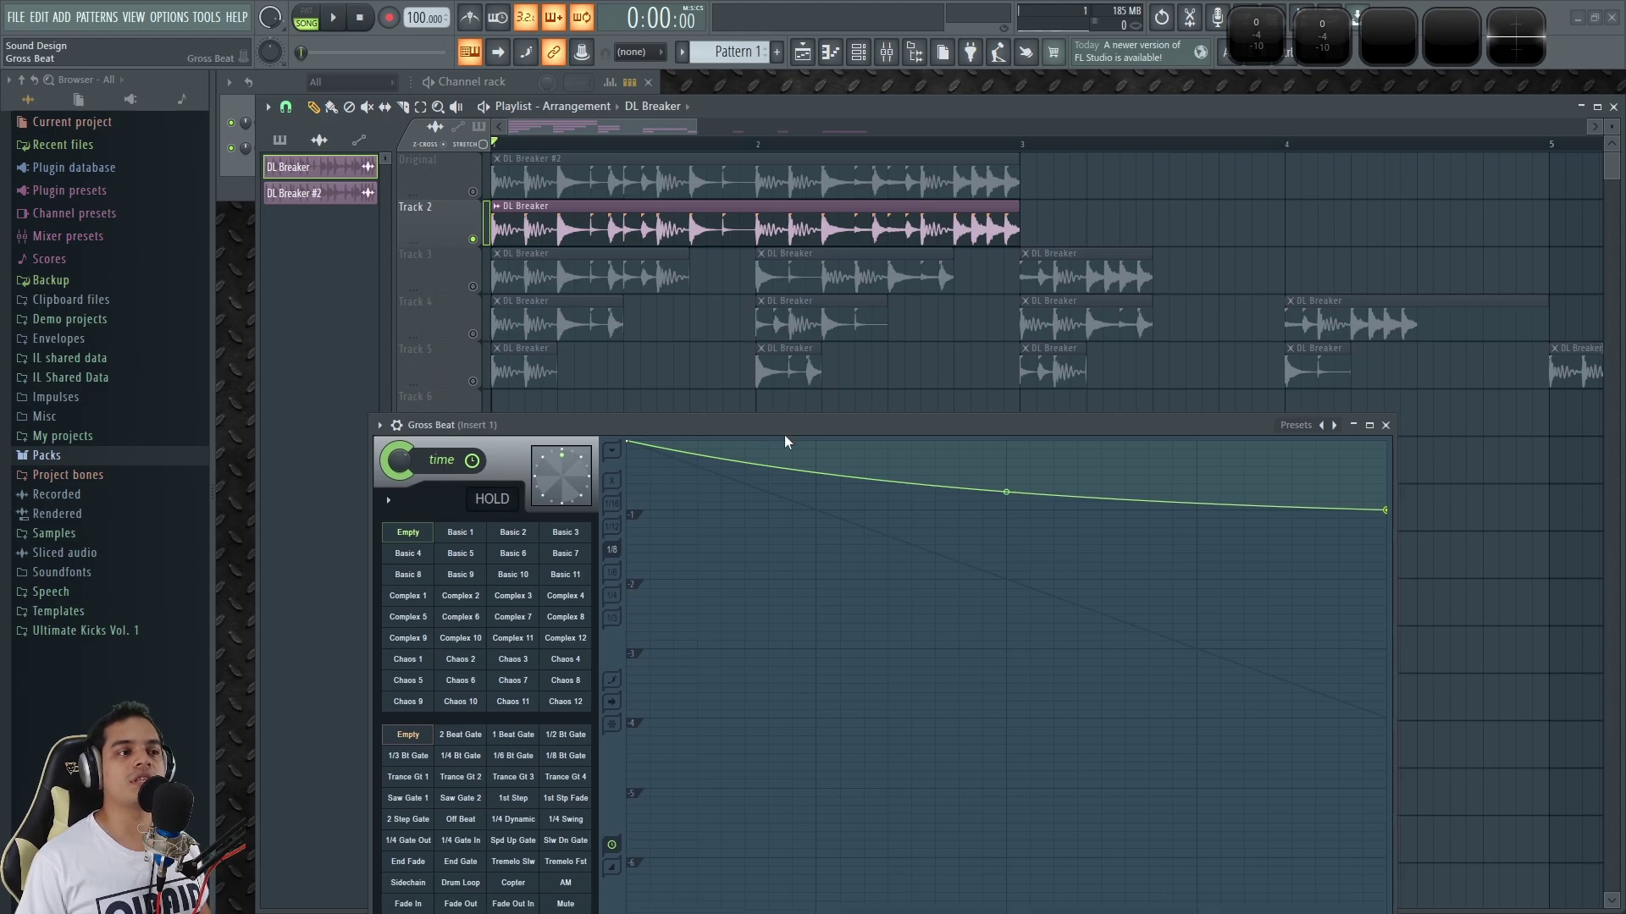
pyautogui.moveTo(1017, 508); pyautogui.dragTo(1008, 498)
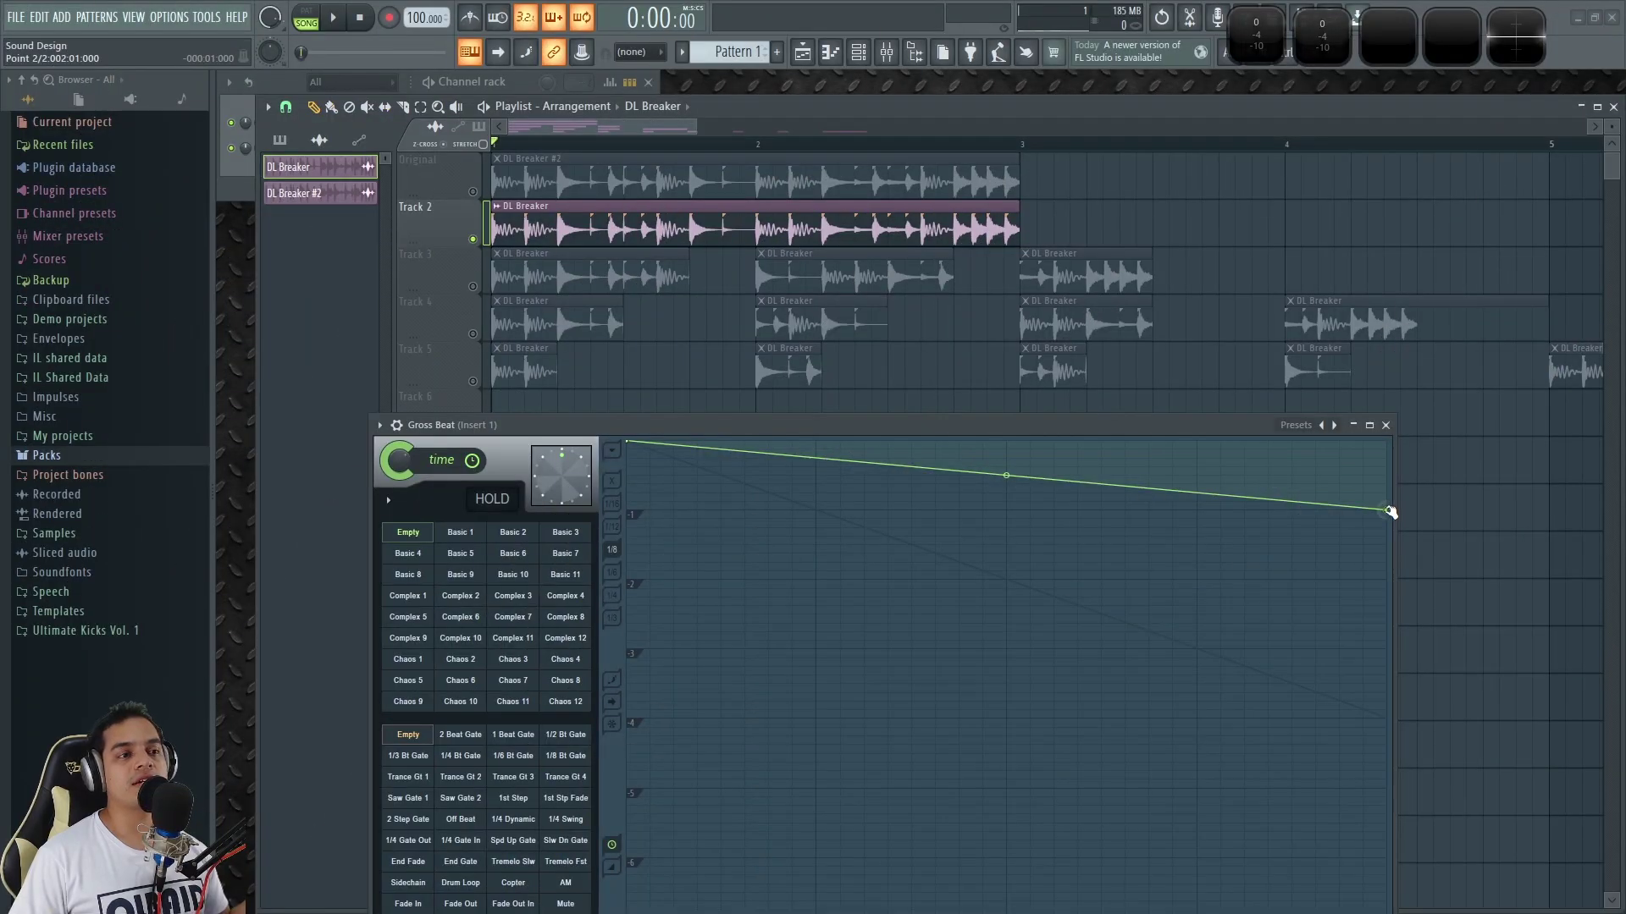
pyautogui.moveTo(1389, 511)
pyautogui.mouseDown()
pyautogui.moveTo(1391, 666)
pyautogui.moveTo(1389, 450)
pyautogui.moveTo(1394, 689)
pyautogui.moveTo(1397, 441)
pyautogui.moveTo(1400, 729)
pyautogui.moveTo(1403, 485)
pyautogui.mouseUp()
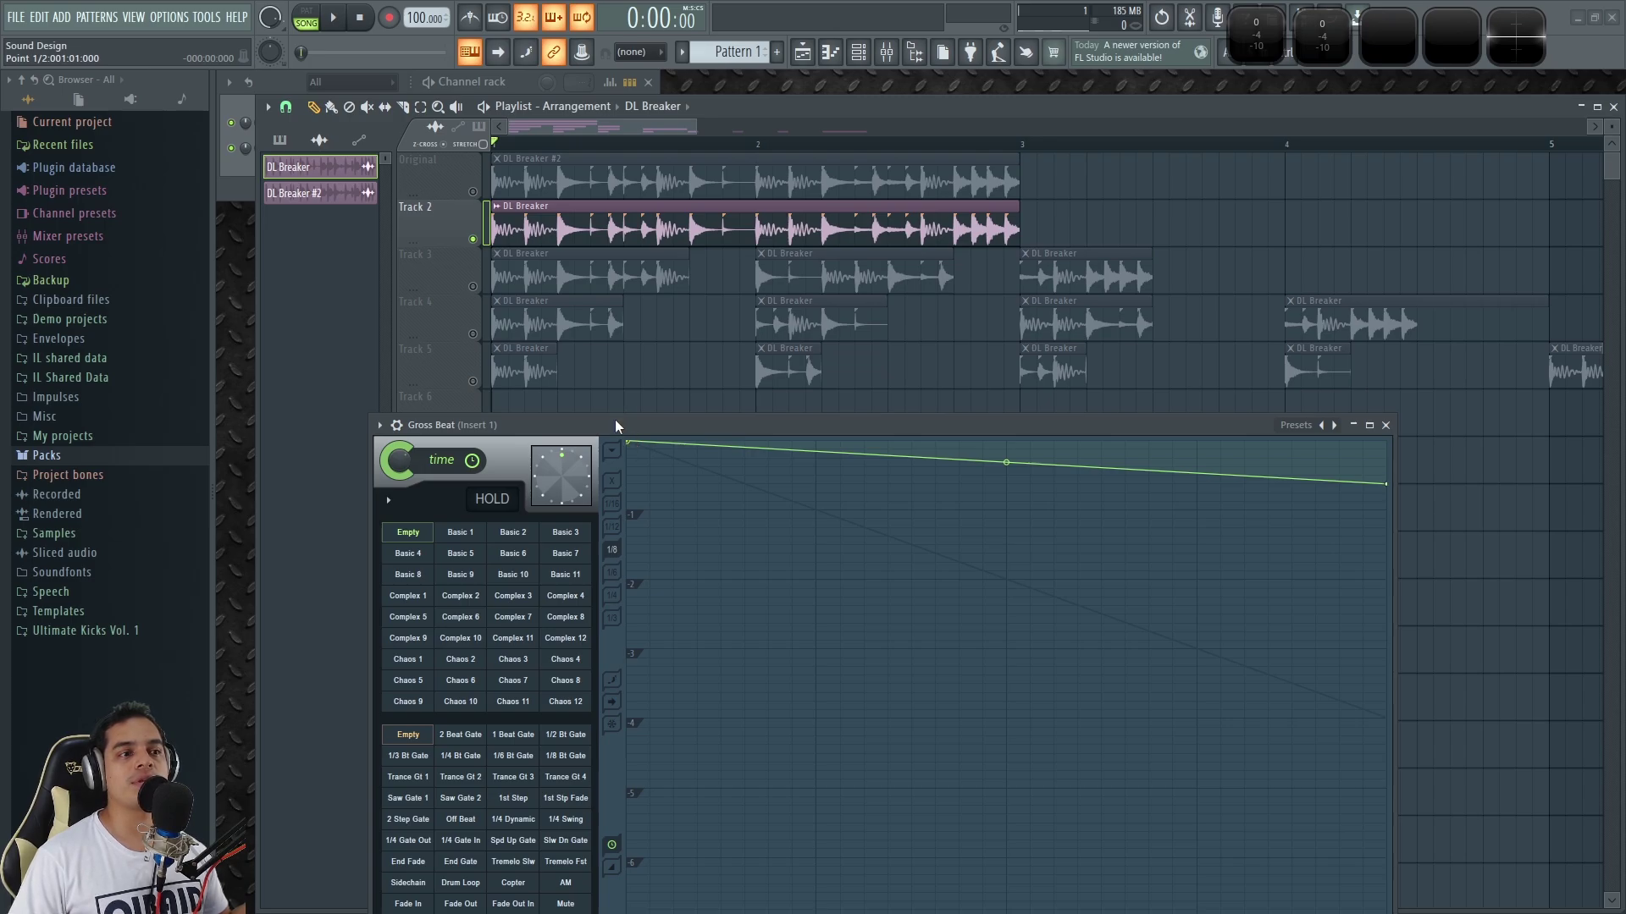
pyautogui.moveTo(1390, 476); pyautogui.dragTo(1395, 416)
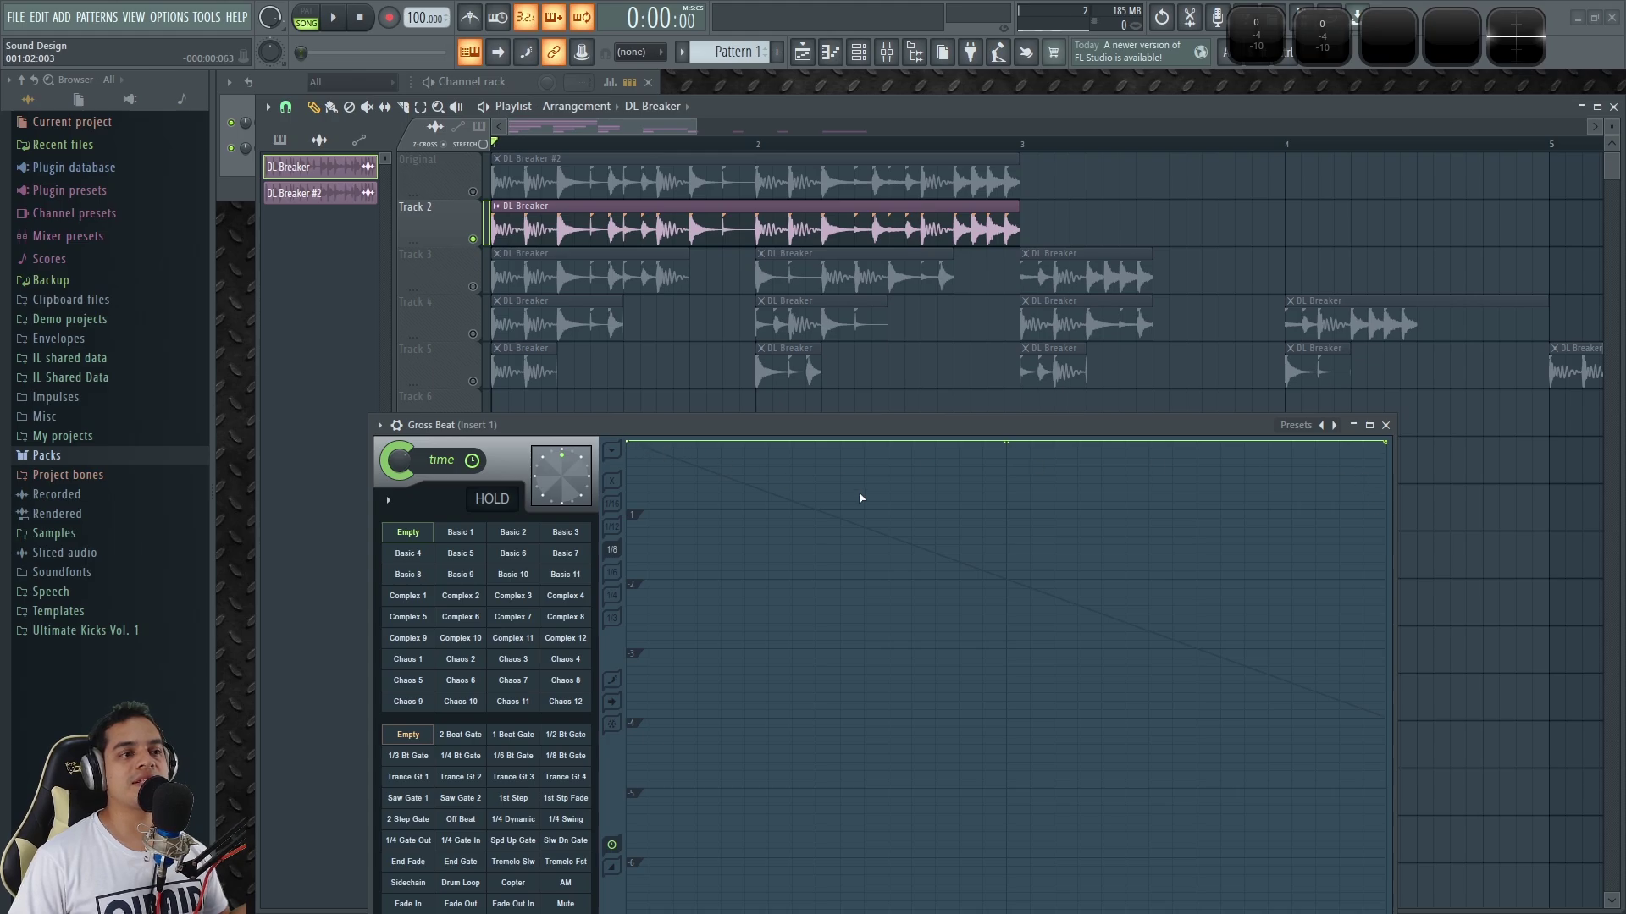
# Add a middle point at the envelope's 1 mark, curve the segments on both sides upward, and audition Track 2.
pyautogui.click(1006, 505)
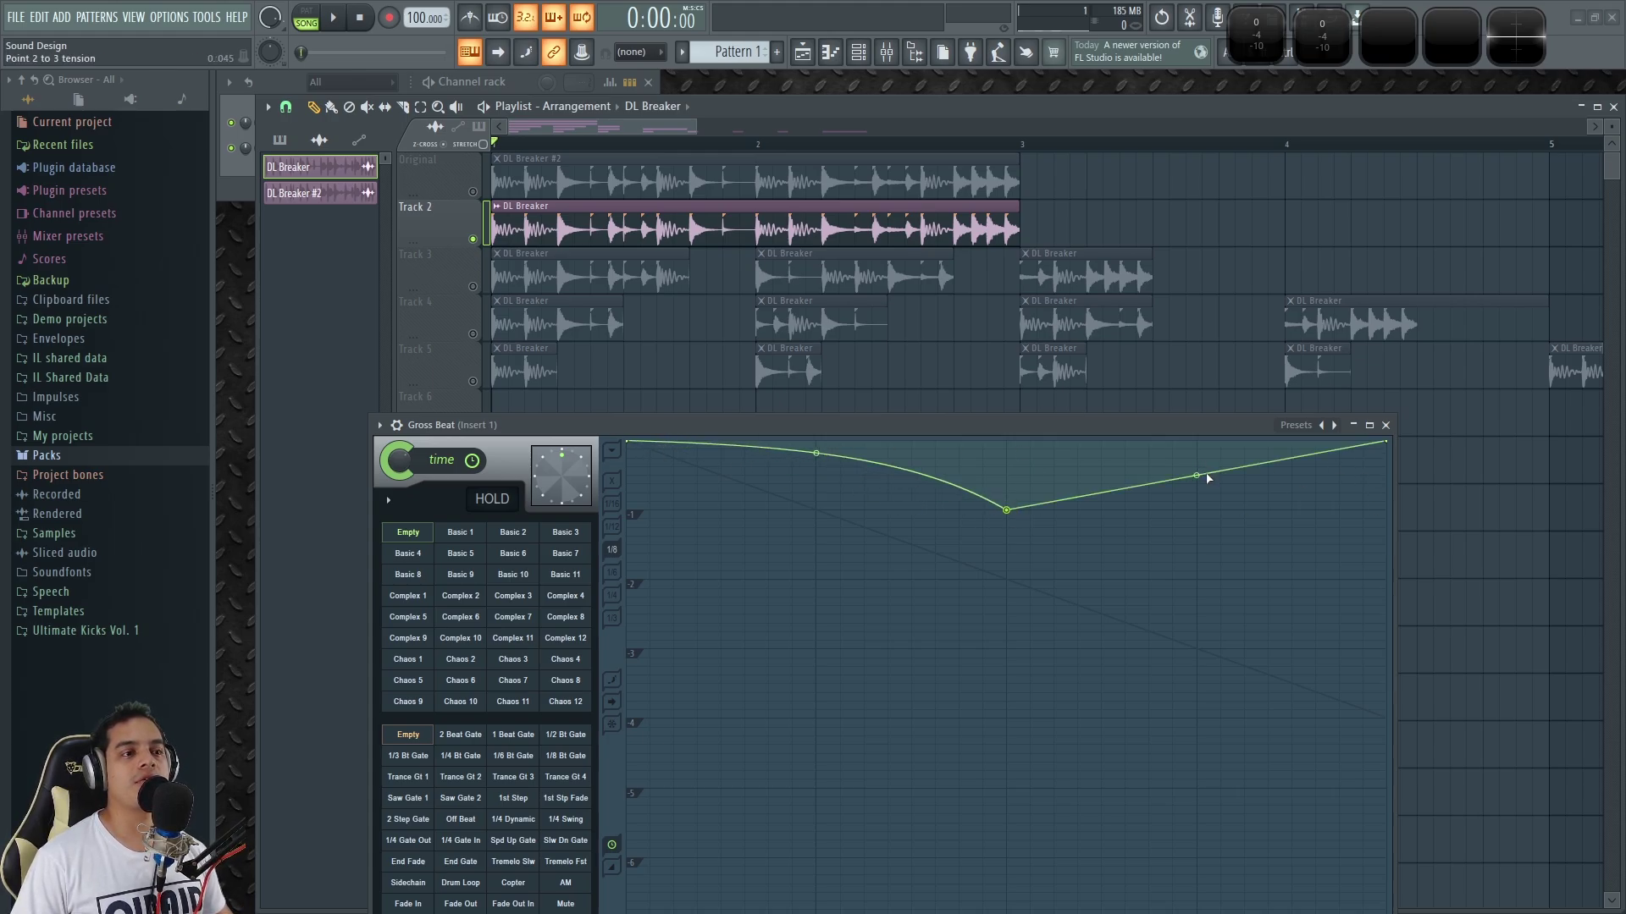
pyautogui.press('space')
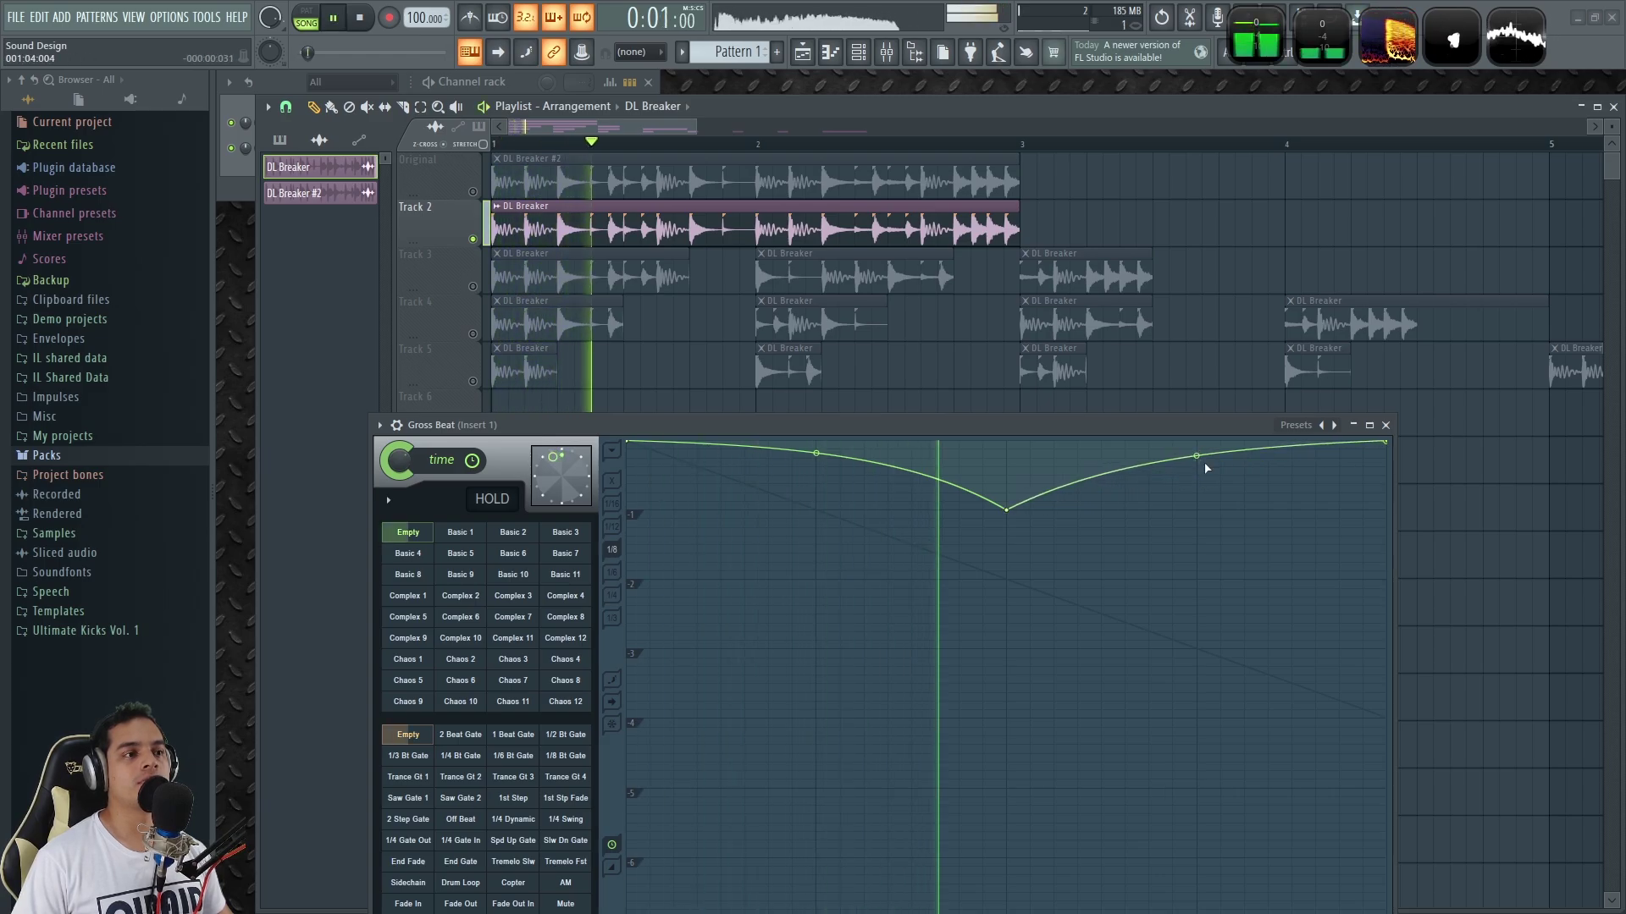
pyautogui.press('space')
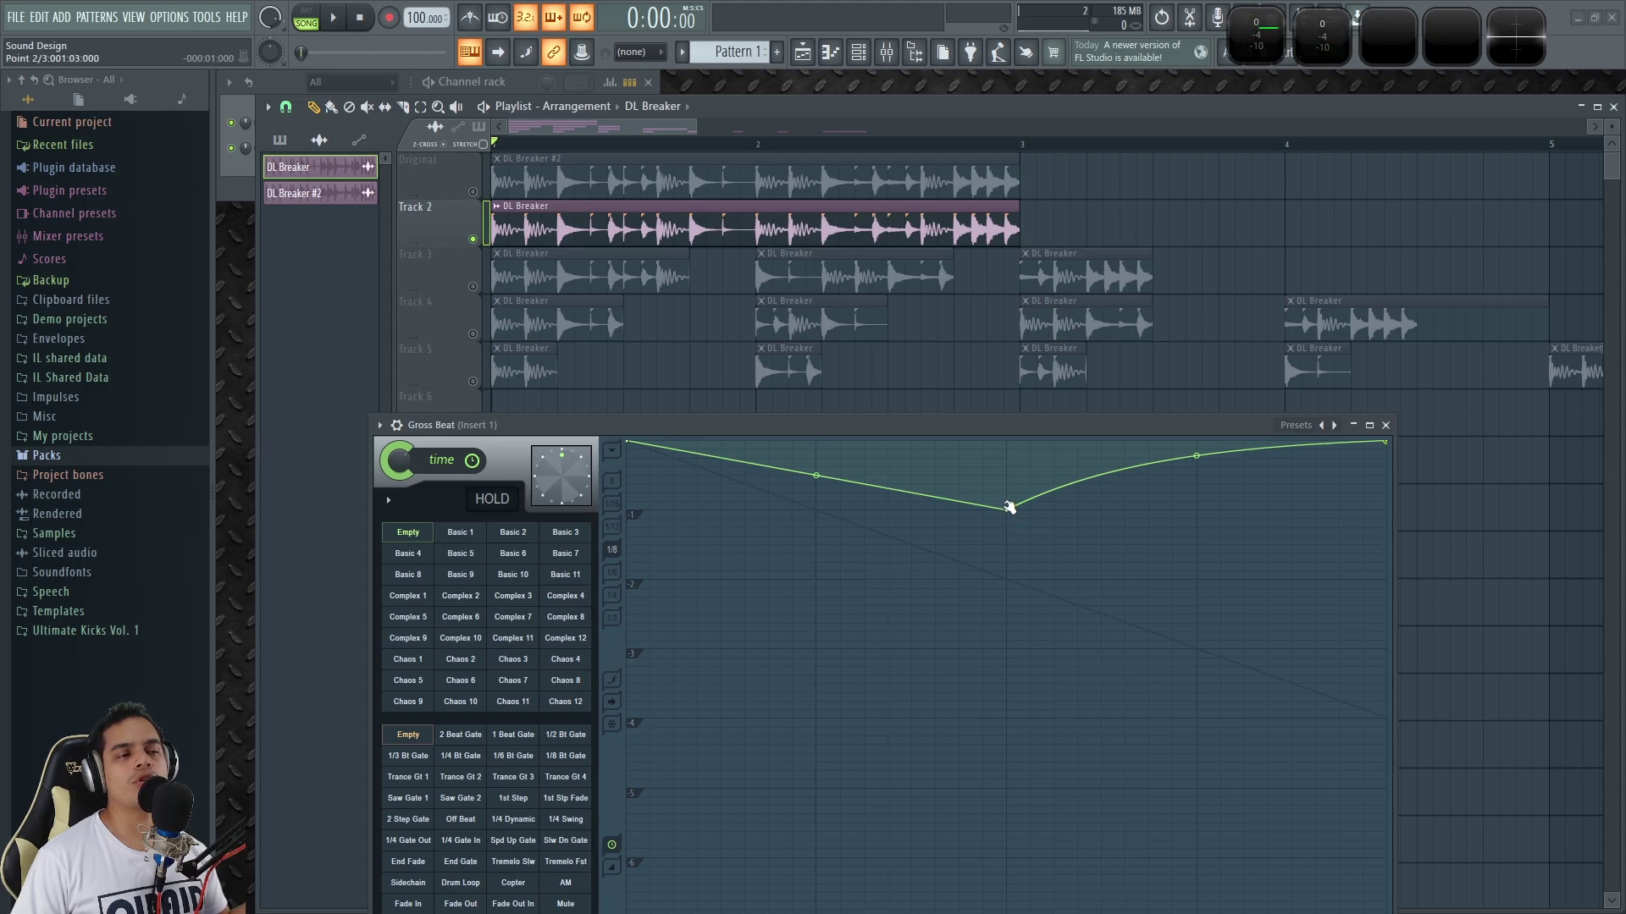
# Delete the envelope's middle point and lower the end point to a gentle slope ending above the 1 mark.
pyautogui.rightClick(1007, 508)
pyautogui.click(1055, 536)
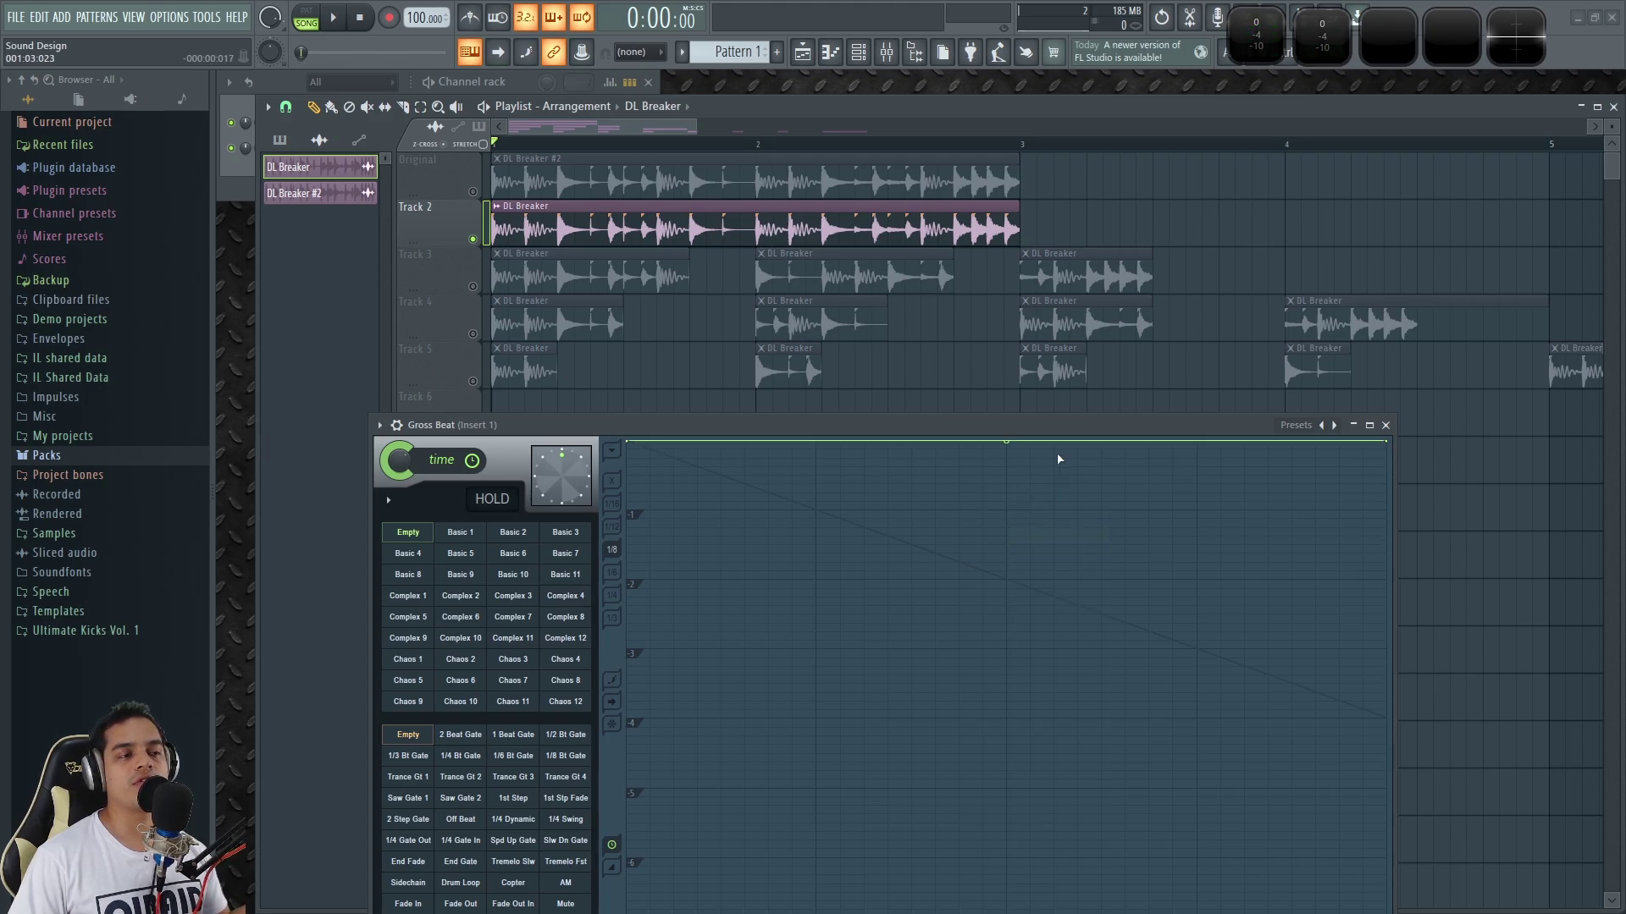
pyautogui.moveTo(1387, 440); pyautogui.dragTo(1385, 467)
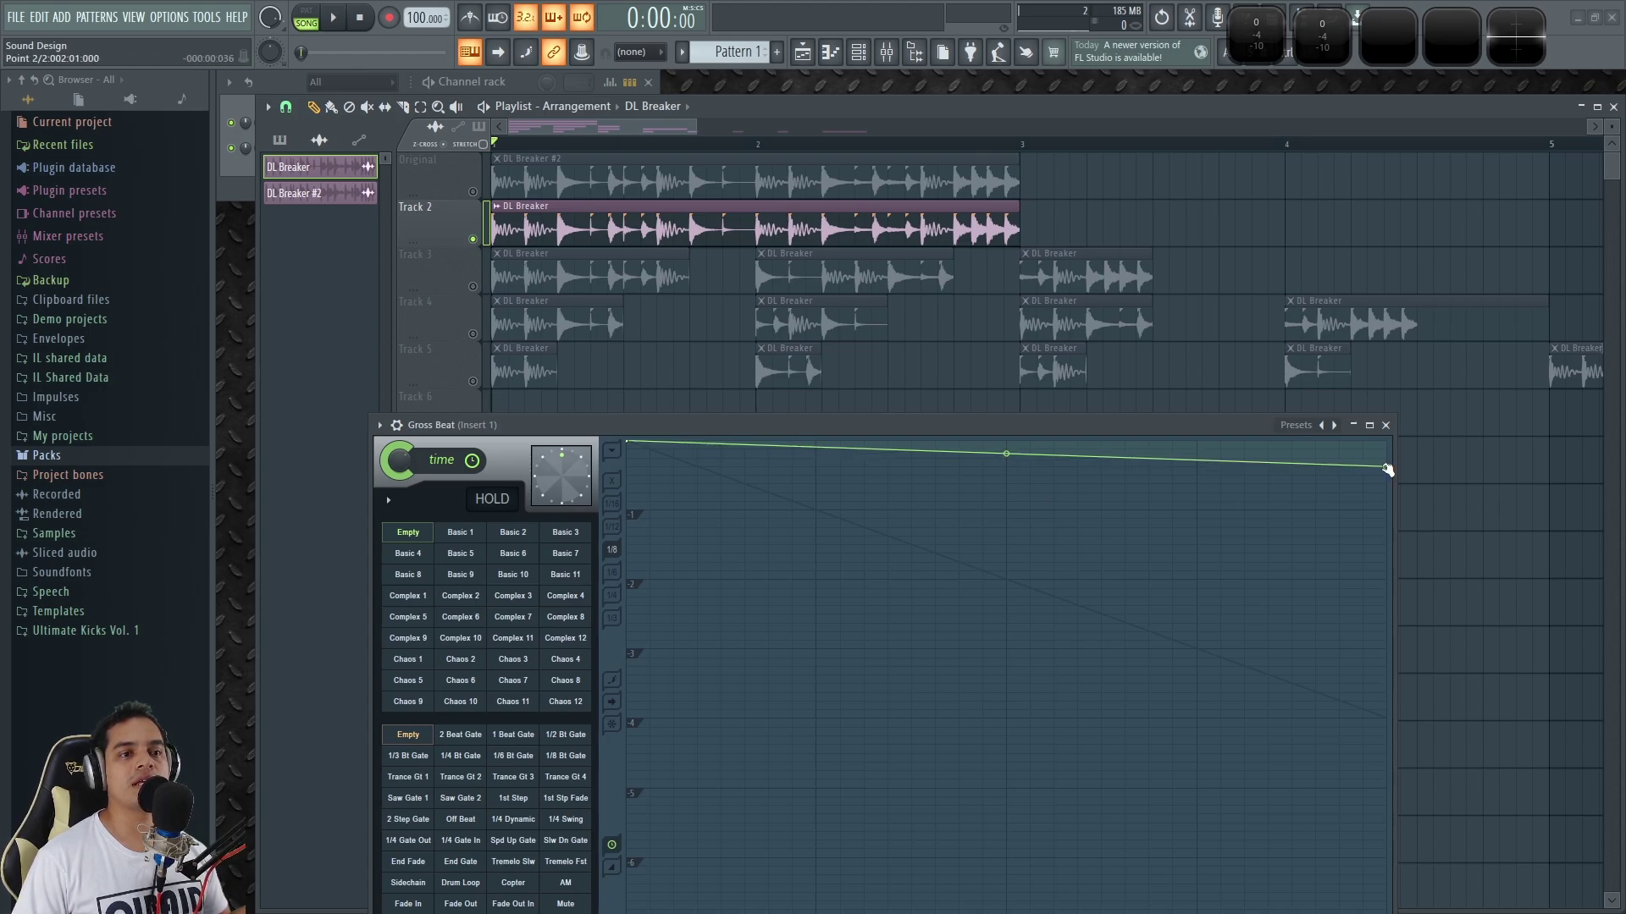
# Set the time envelope's end point to Wave mode, adjust the wave's tension, and audition Track 2.
pyautogui.rightClick(1385, 466)
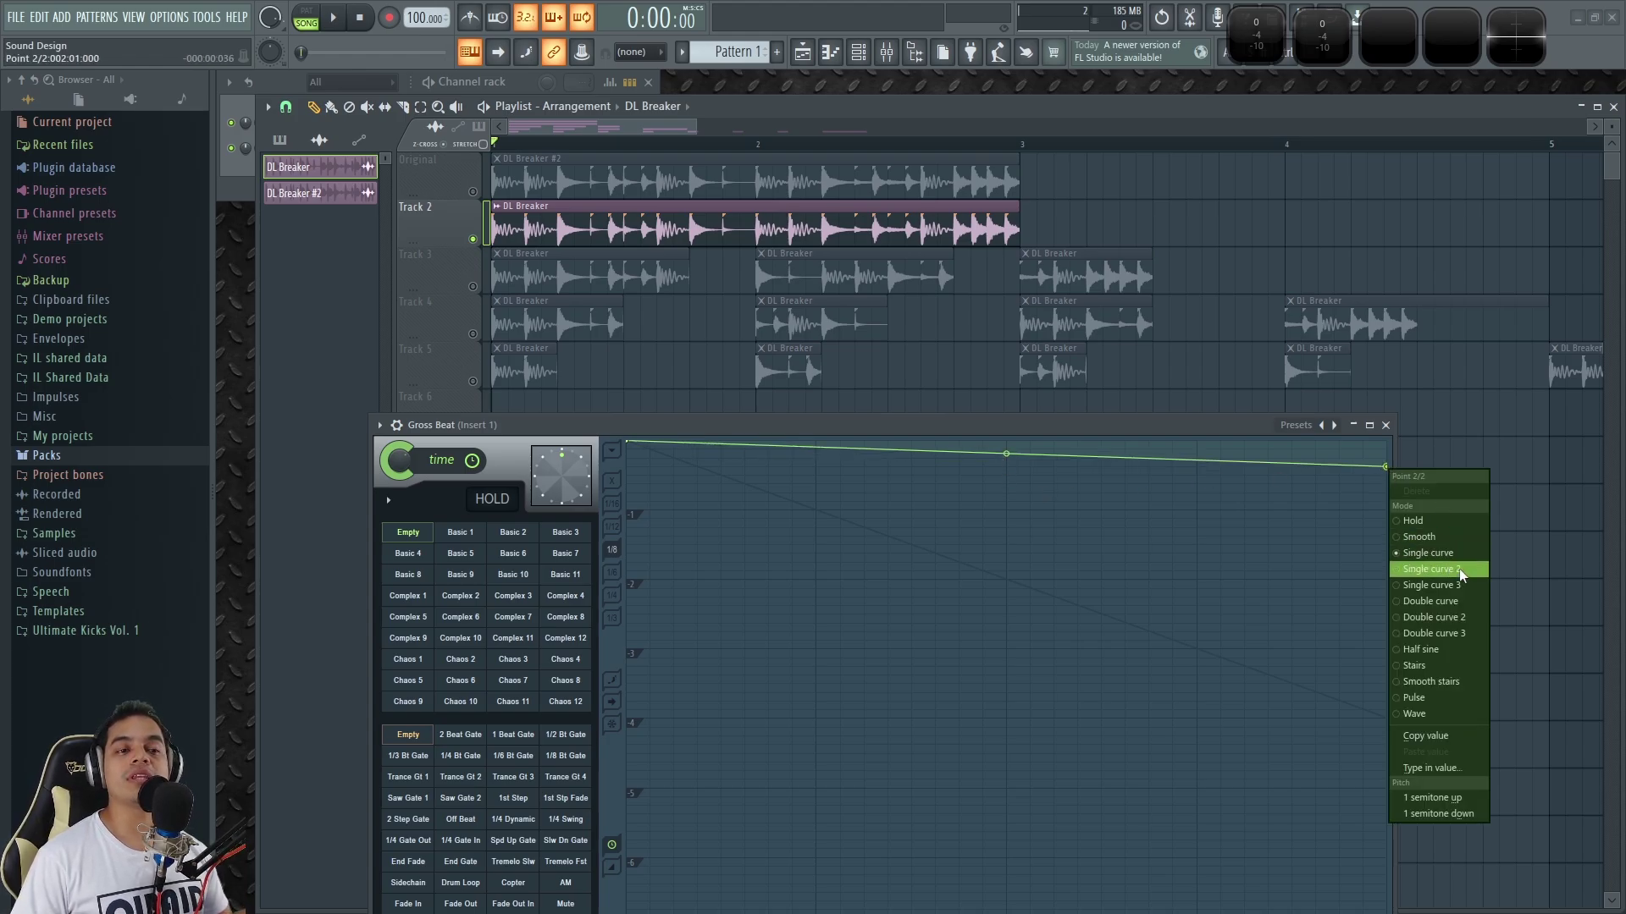
pyautogui.click(1422, 716)
pyautogui.moveTo(1012, 454)
pyautogui.mouseDown()
pyautogui.moveTo(1006, 415)
pyautogui.moveTo(1006, 474)
pyautogui.mouseUp()
pyautogui.press('space')
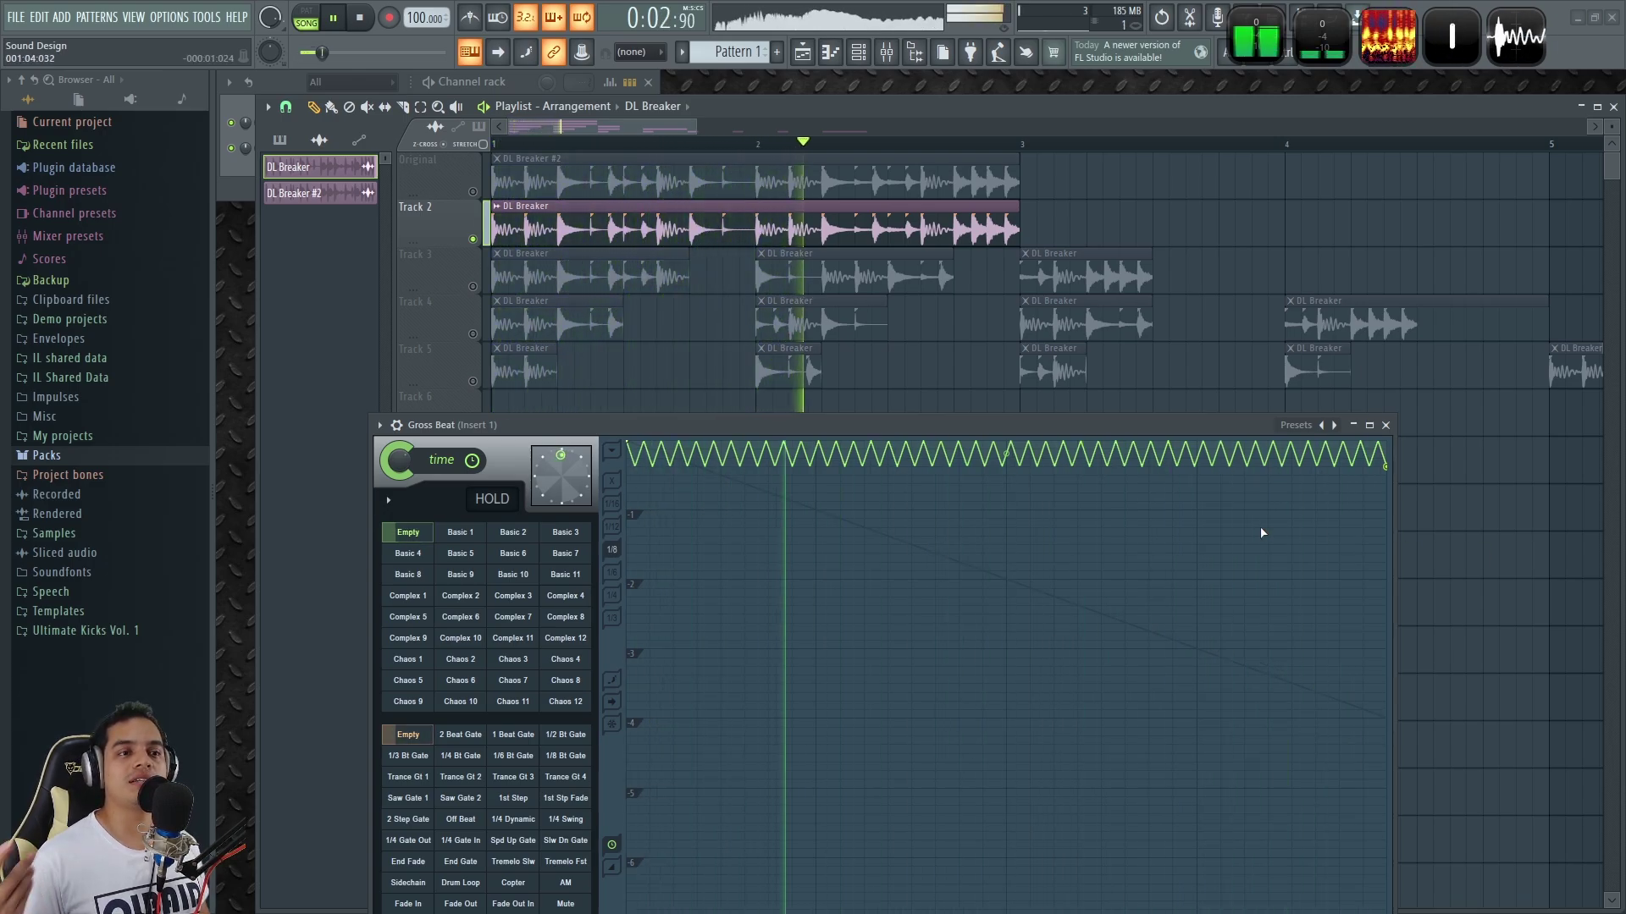
pyautogui.press('space')
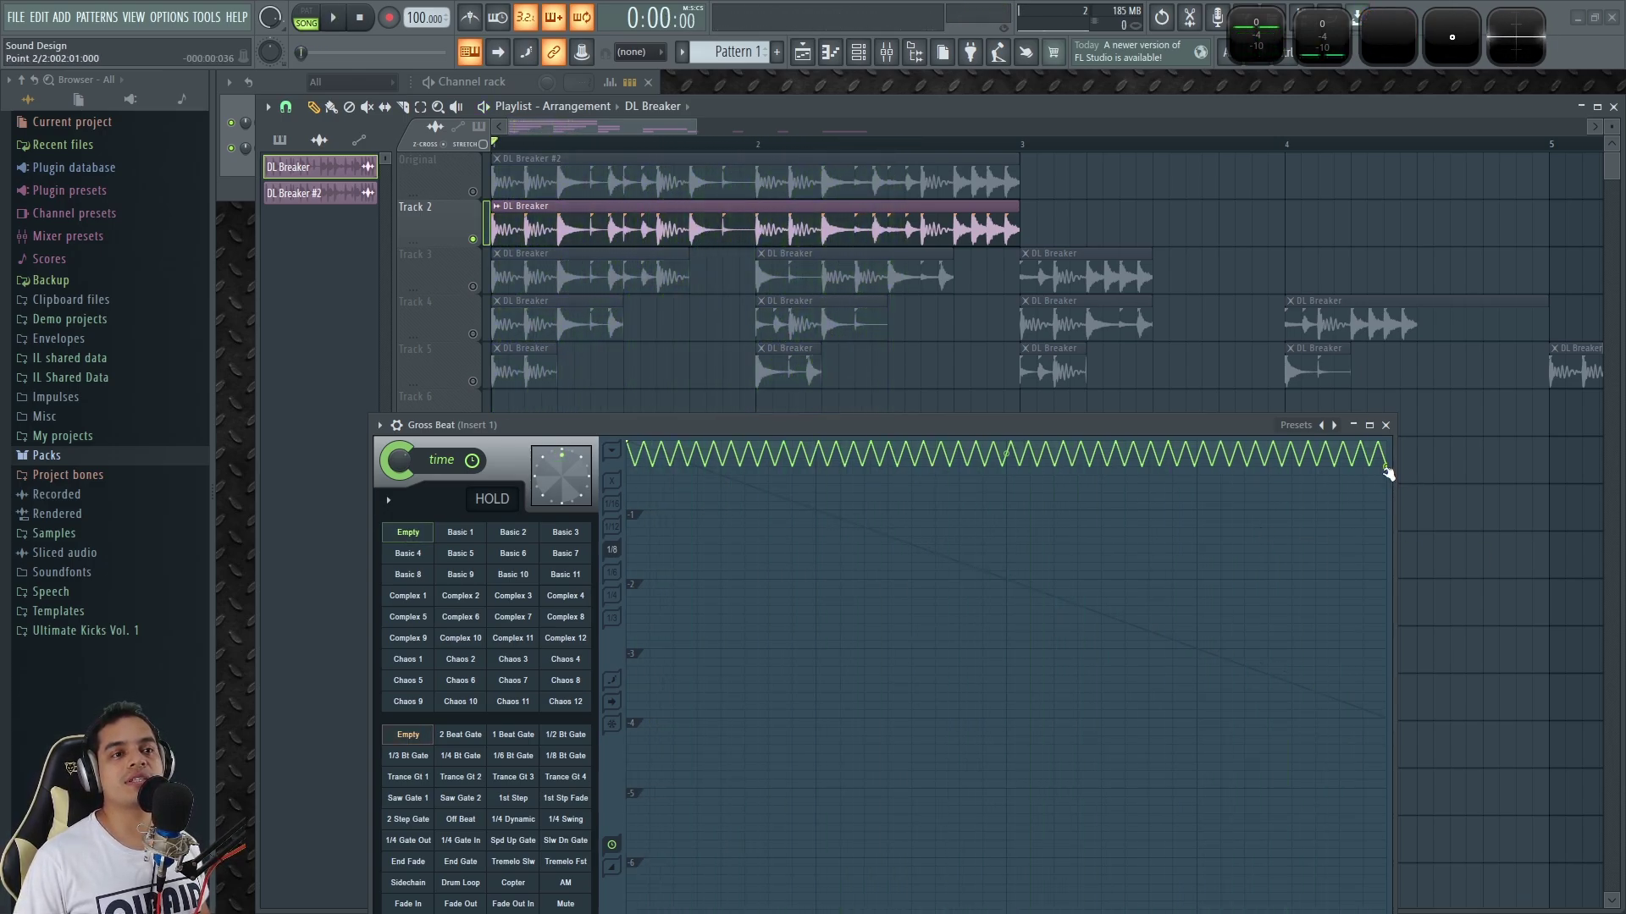
# Deepen the wave to about the envelope's 3 mark and reduce it to 4 steps at 69% tension while auditioning Track 2.
pyautogui.moveTo(1395, 467); pyautogui.dragTo(1404, 652)
pyautogui.press('space')
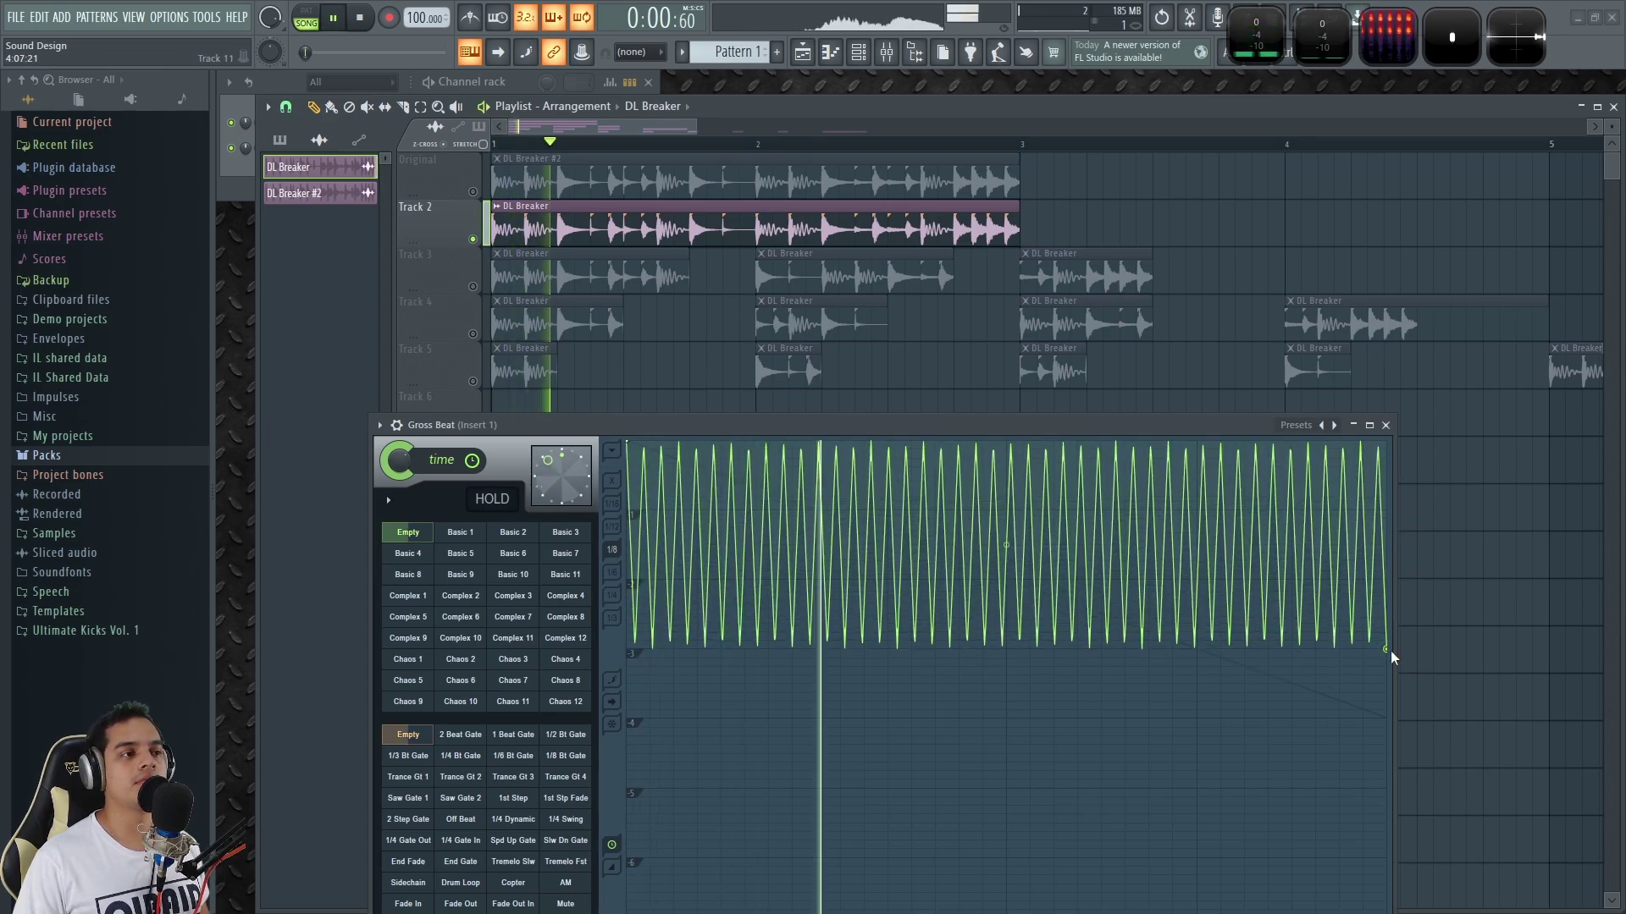
pyautogui.moveTo(1006, 545); pyautogui.dragTo(1006, 489)
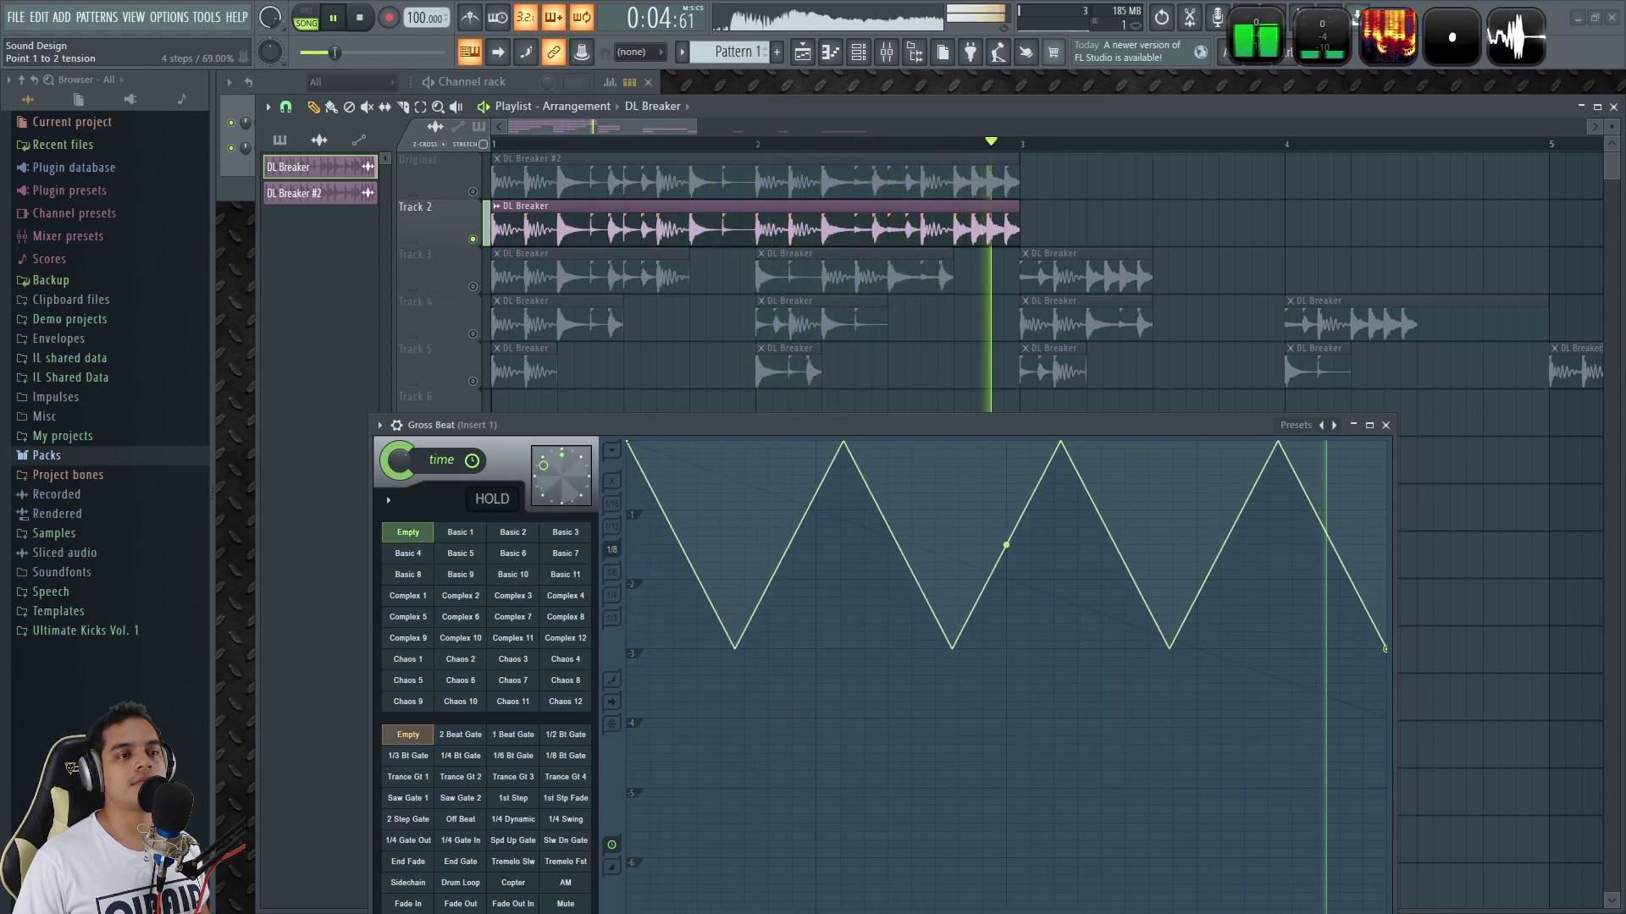
pyautogui.press('space')
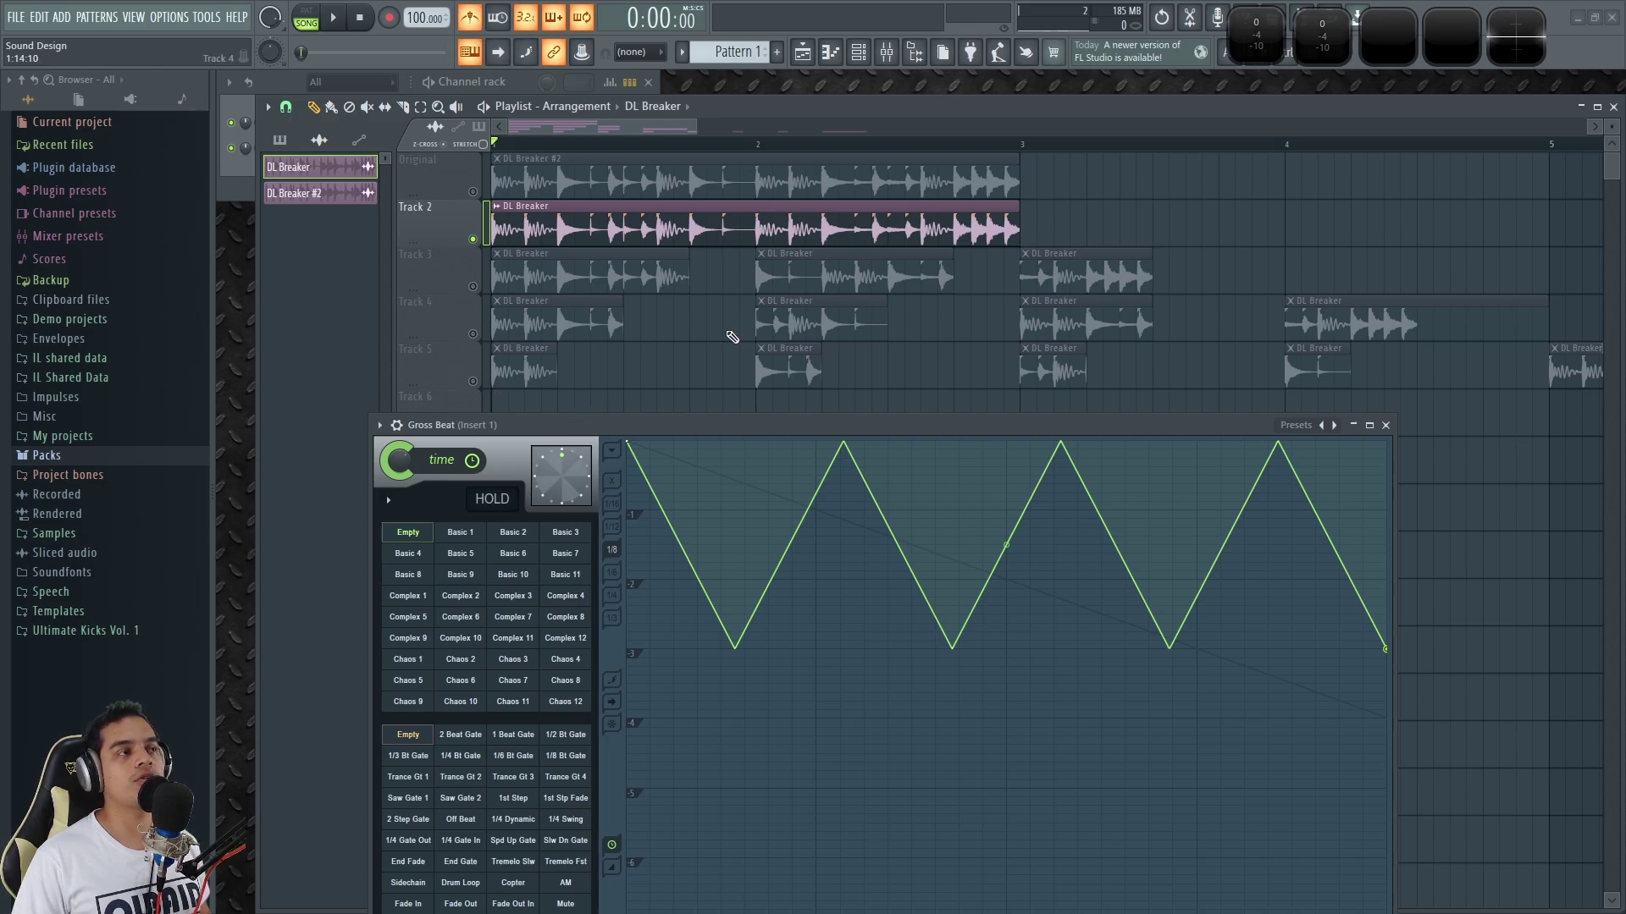
# Shift the Gross Beat window slightly, replay Track 2 with the deep wave, and increase the wave's number of cycles.
pyautogui.moveTo(831, 434); pyautogui.dragTo(827, 416)
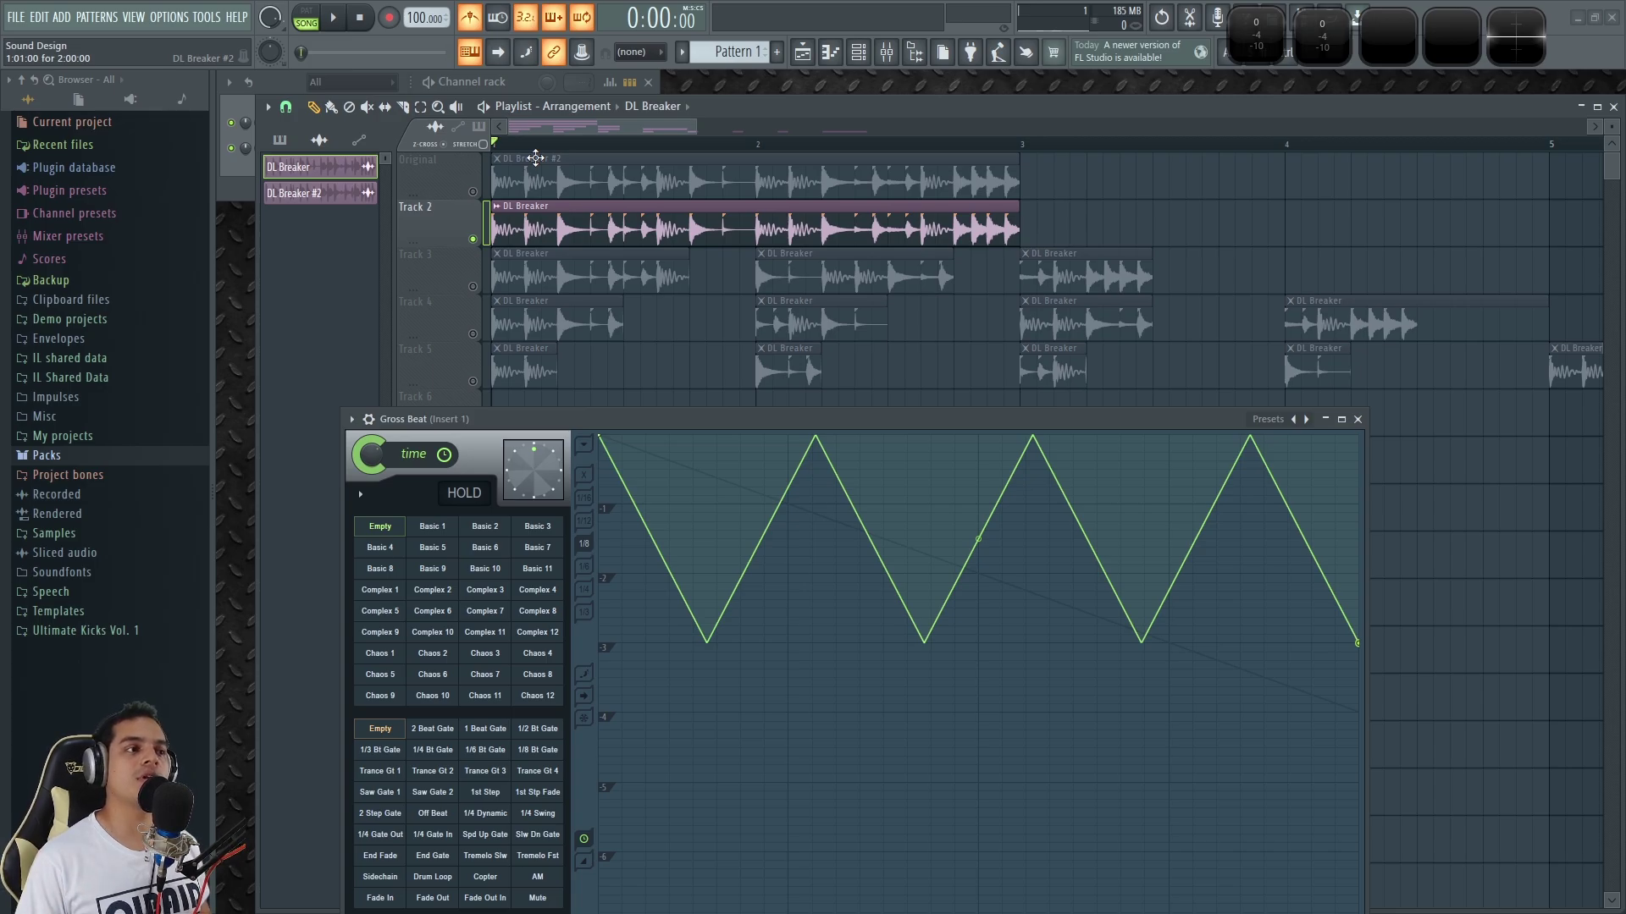
pyautogui.press('space')
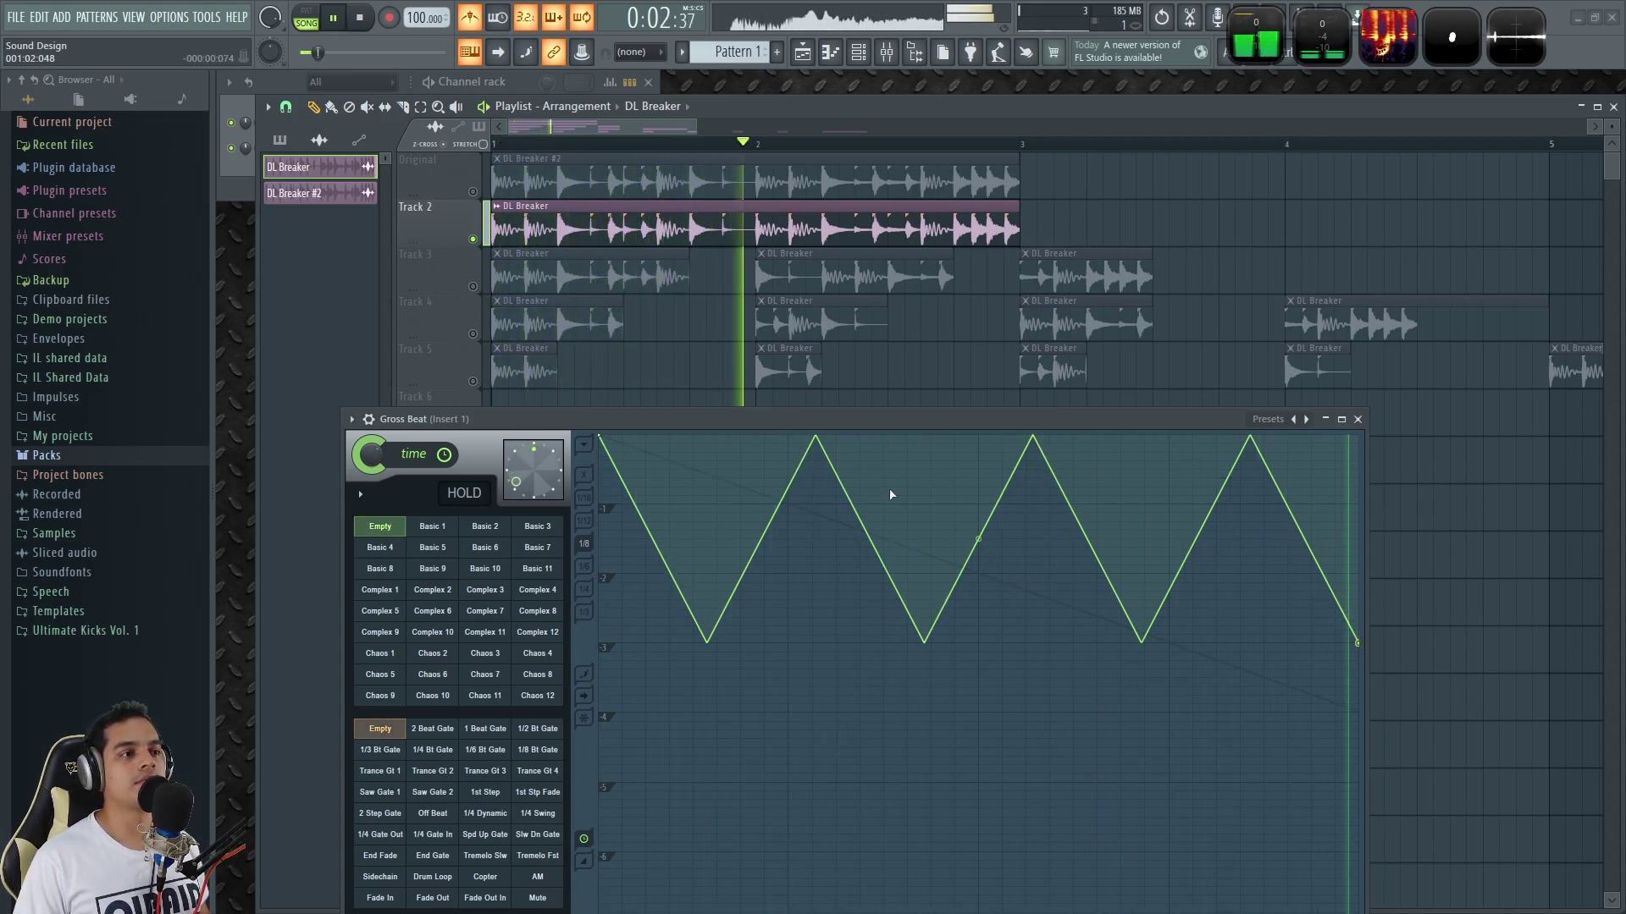
pyautogui.press('space')
pyautogui.moveTo(978, 540); pyautogui.dragTo(978, 584)
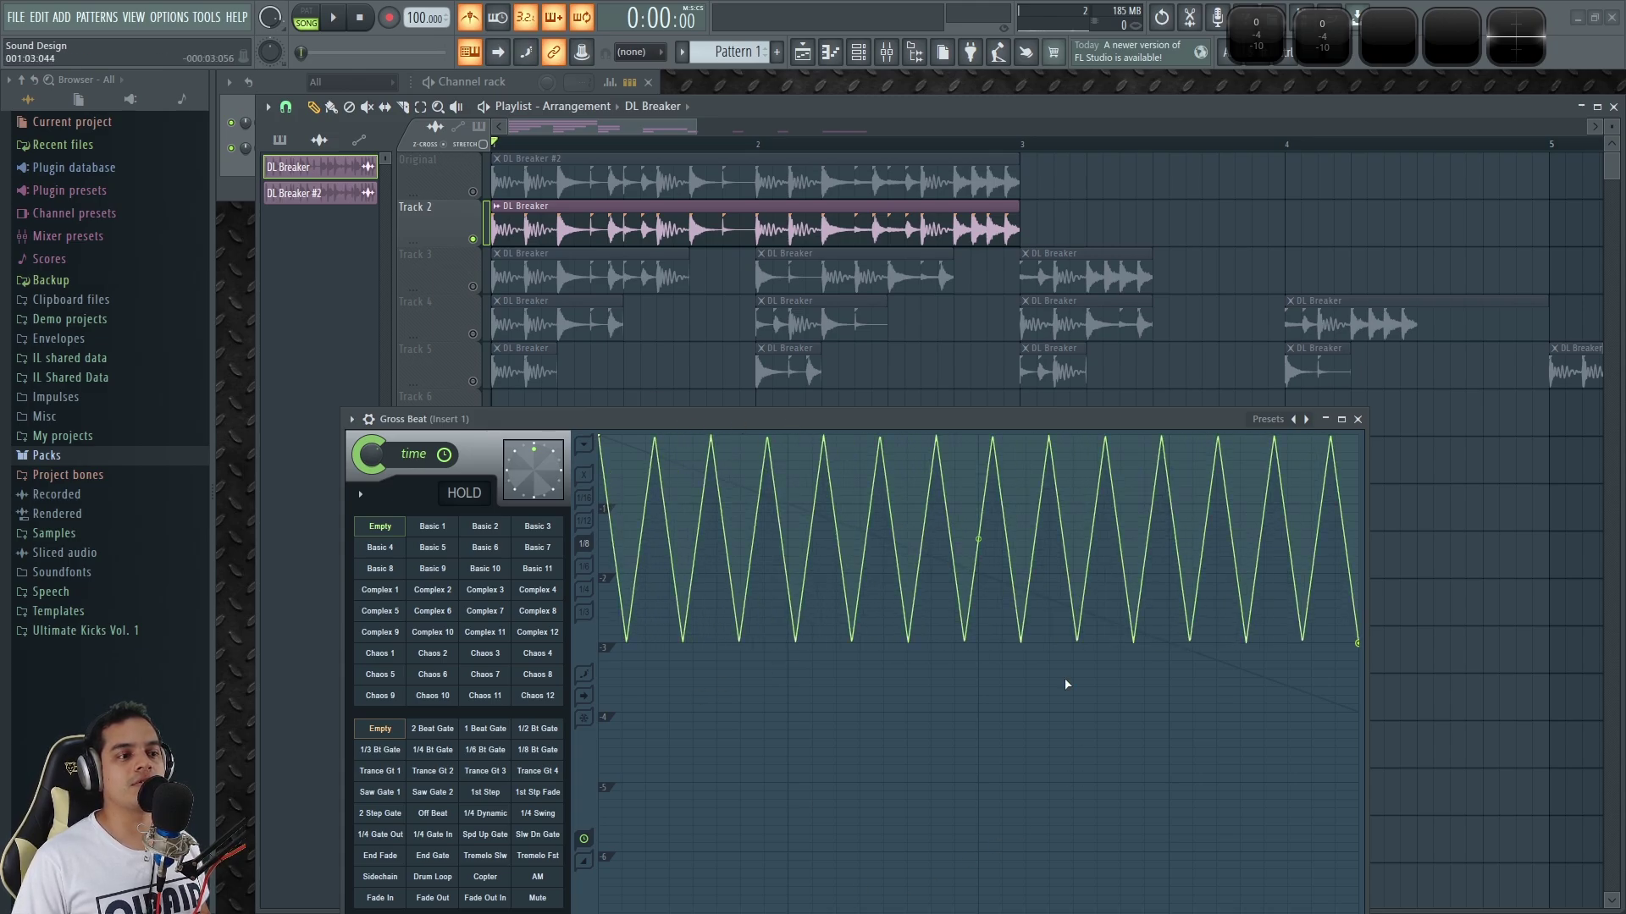
# Raise the end point until the wave is very shallow, move the Gross Beat window up, and audition Track 2.
pyautogui.moveTo(1360, 646); pyautogui.dragTo(1380, 457)
pyautogui.moveTo(1125, 421); pyautogui.dragTo(1125, 392)
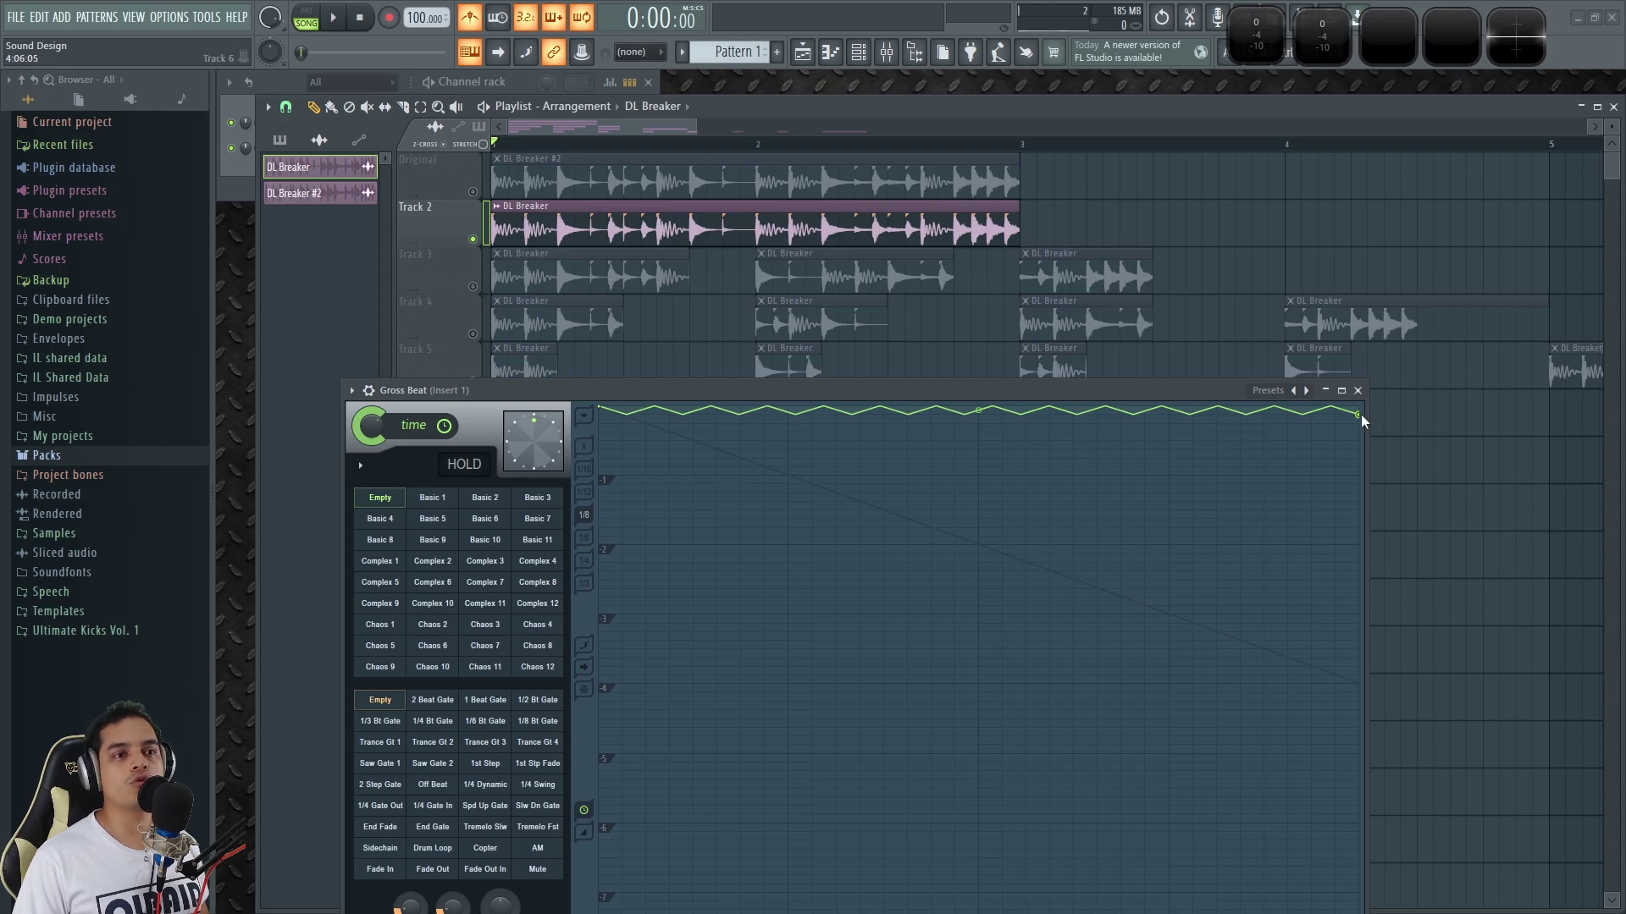
pyautogui.moveTo(1361, 415)
pyautogui.mouseDown()
pyautogui.moveTo(1364, 497)
pyautogui.moveTo(1380, 438)
pyautogui.mouseUp()
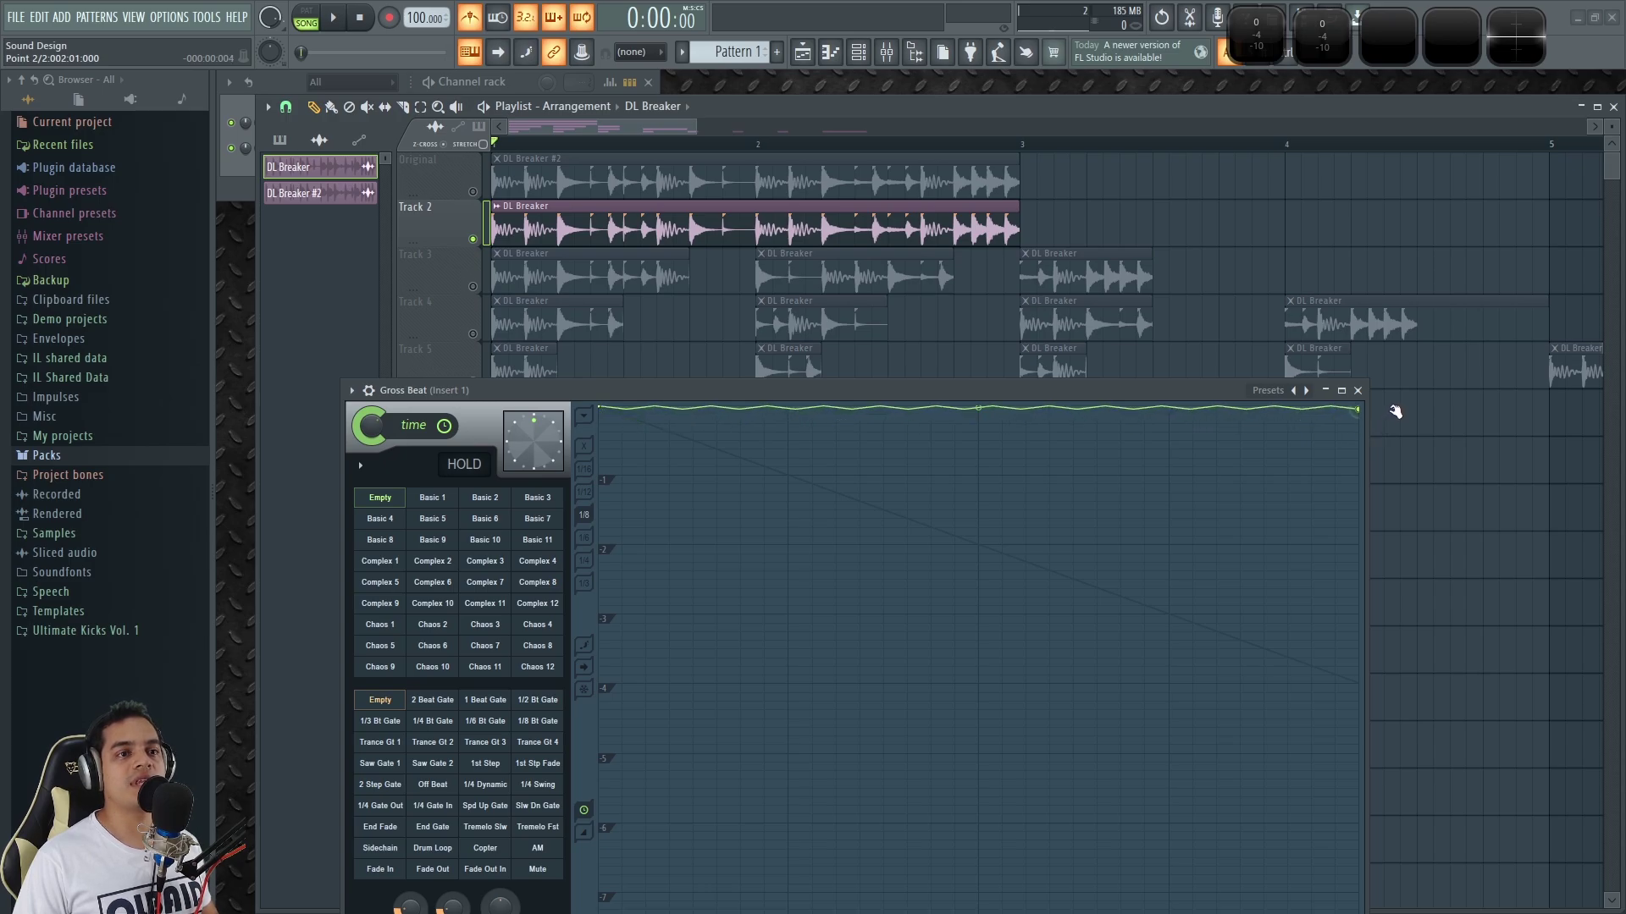
pyautogui.press('space')
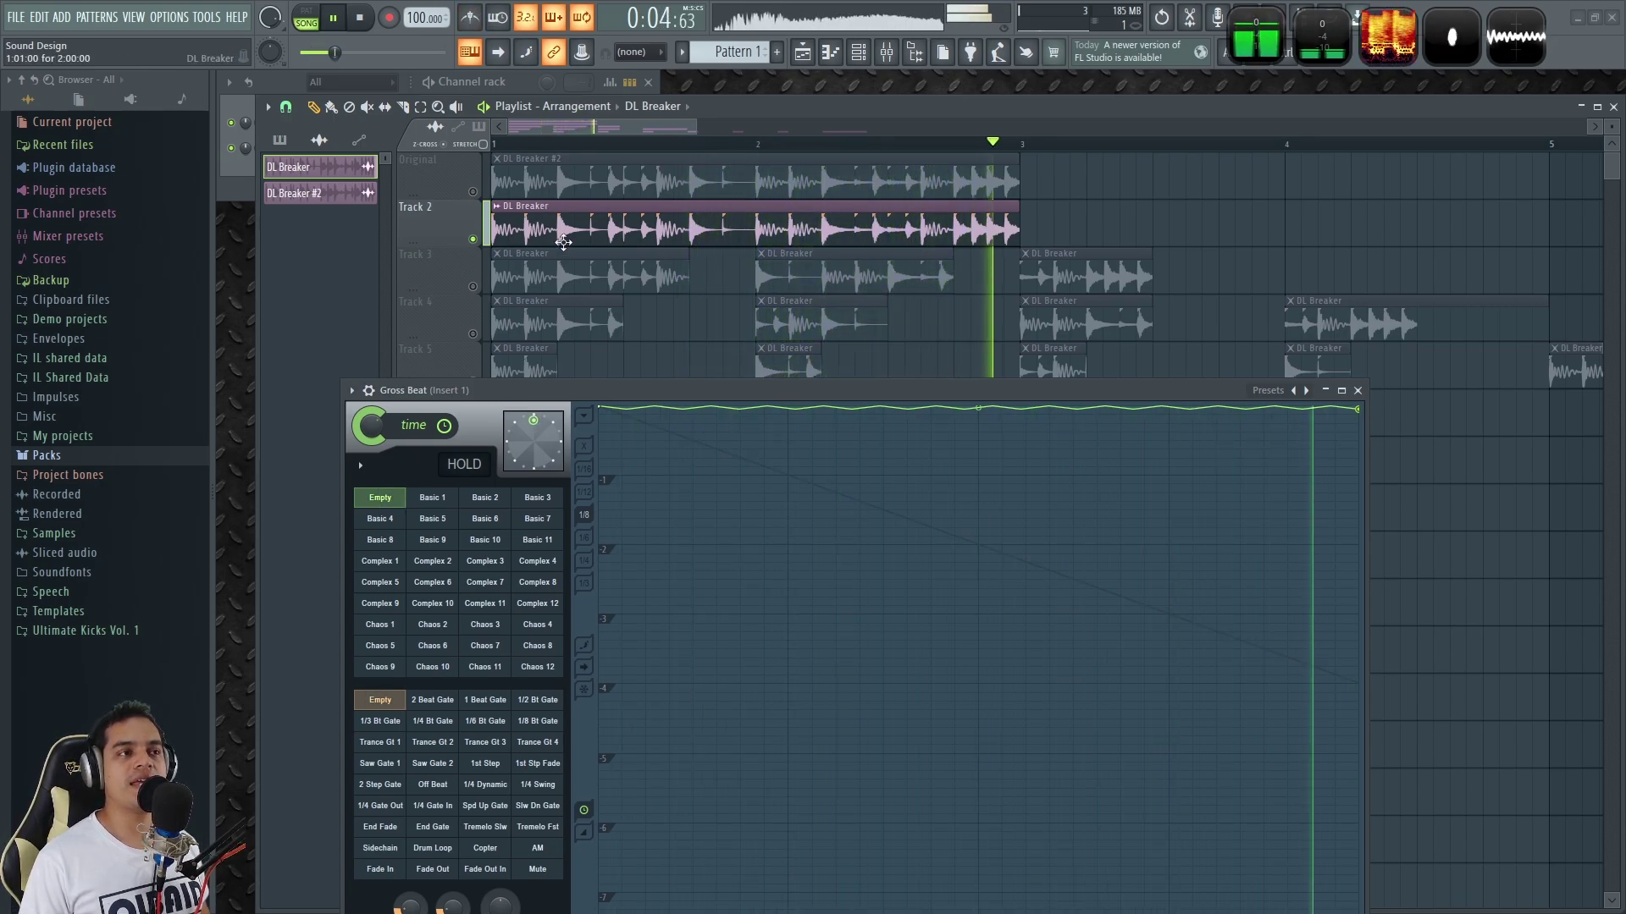
pyautogui.press('space')
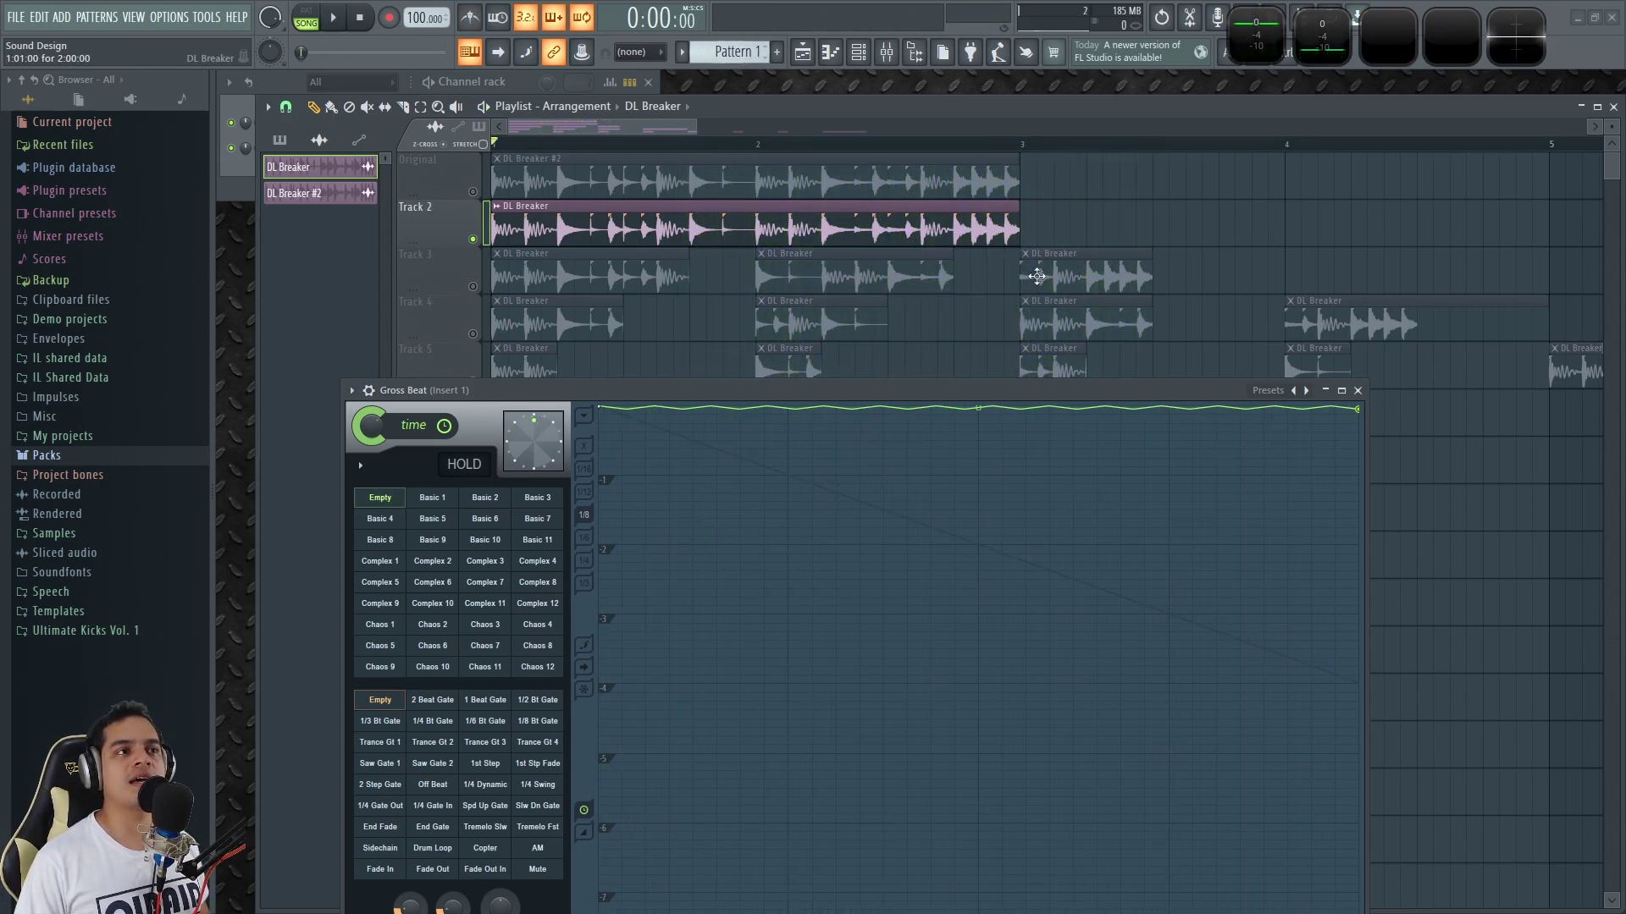
# Select bars 1 and 2 of the playlist as the loop region and audition them, toggling the metronome.
pyautogui.moveTo(1024, 145); pyautogui.dragTo(495, 144)
pyautogui.press('space')
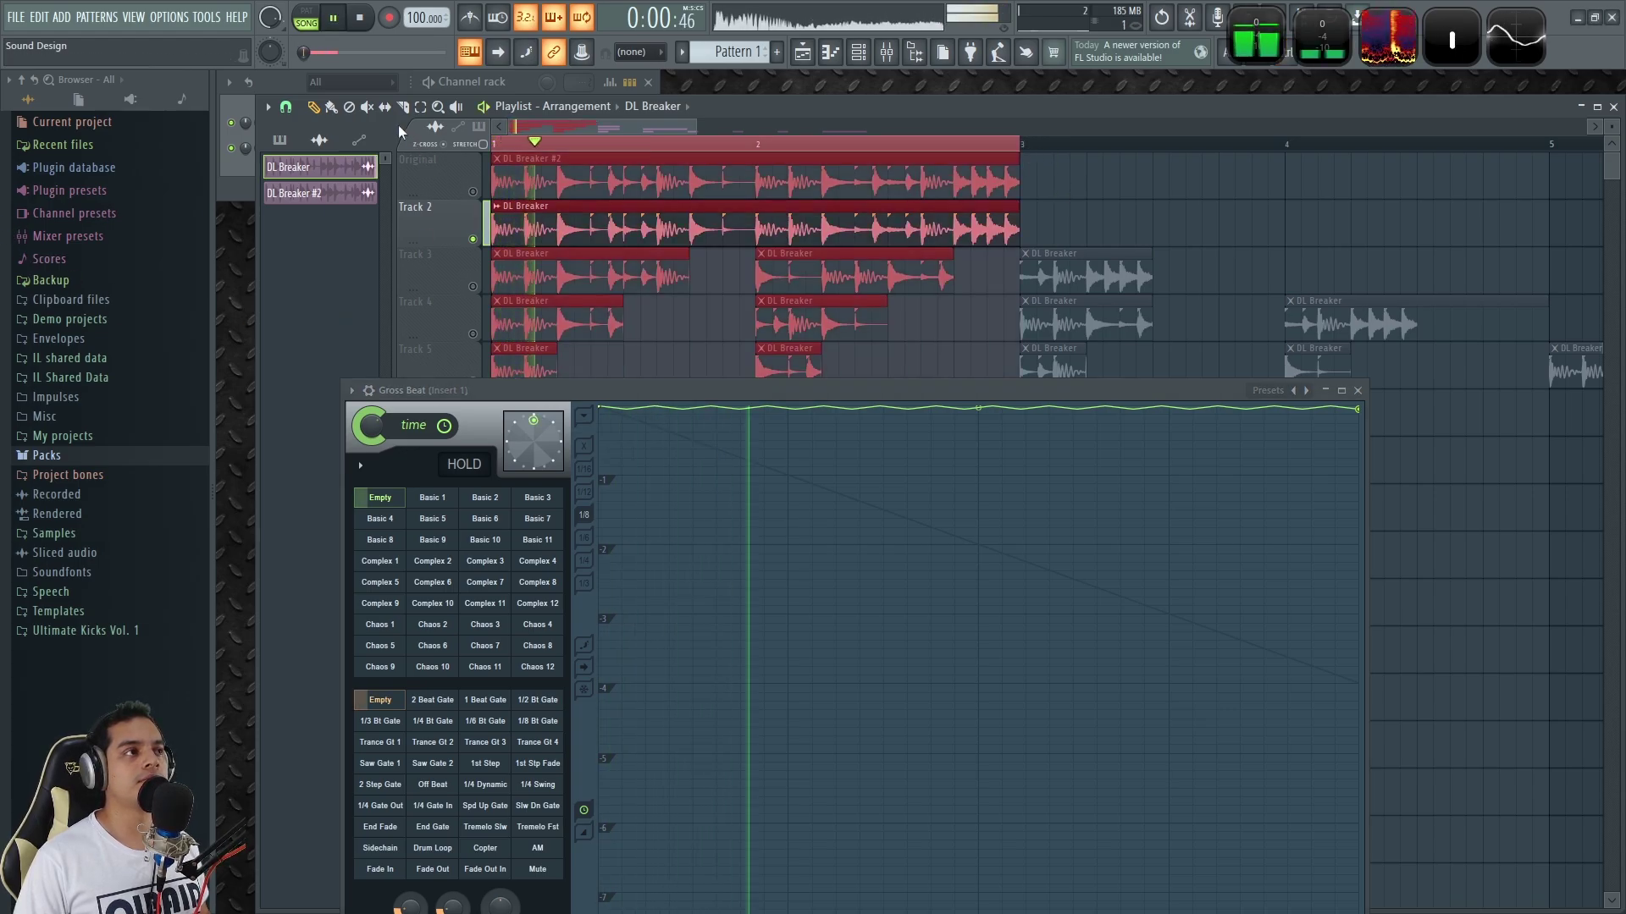
pyautogui.click(475, 20)
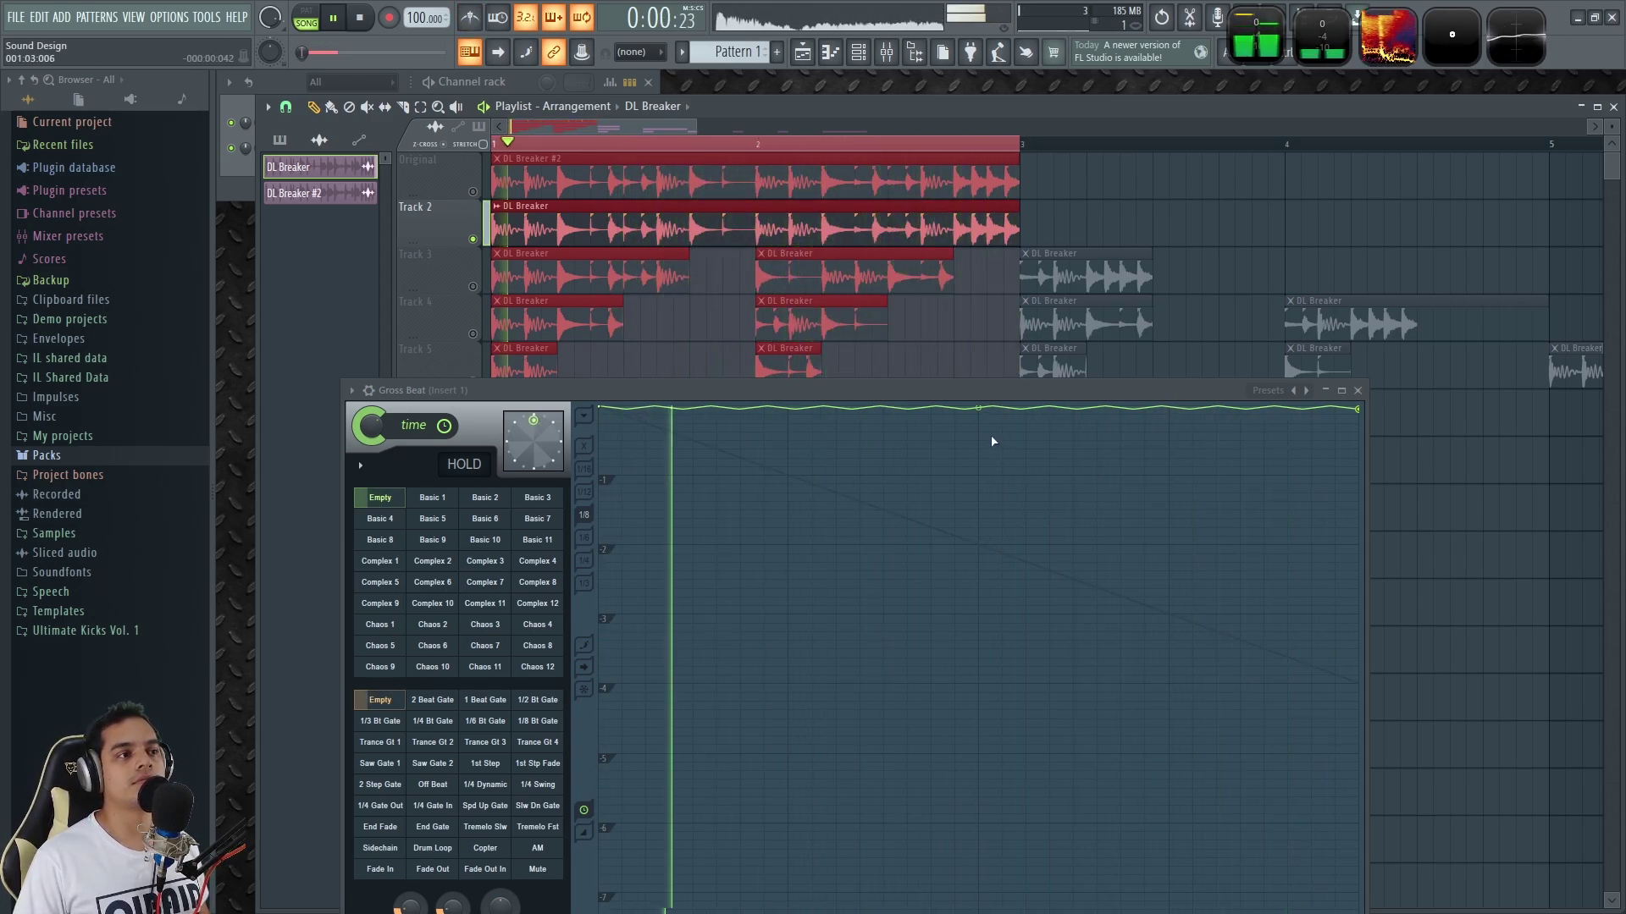
pyautogui.press('space')
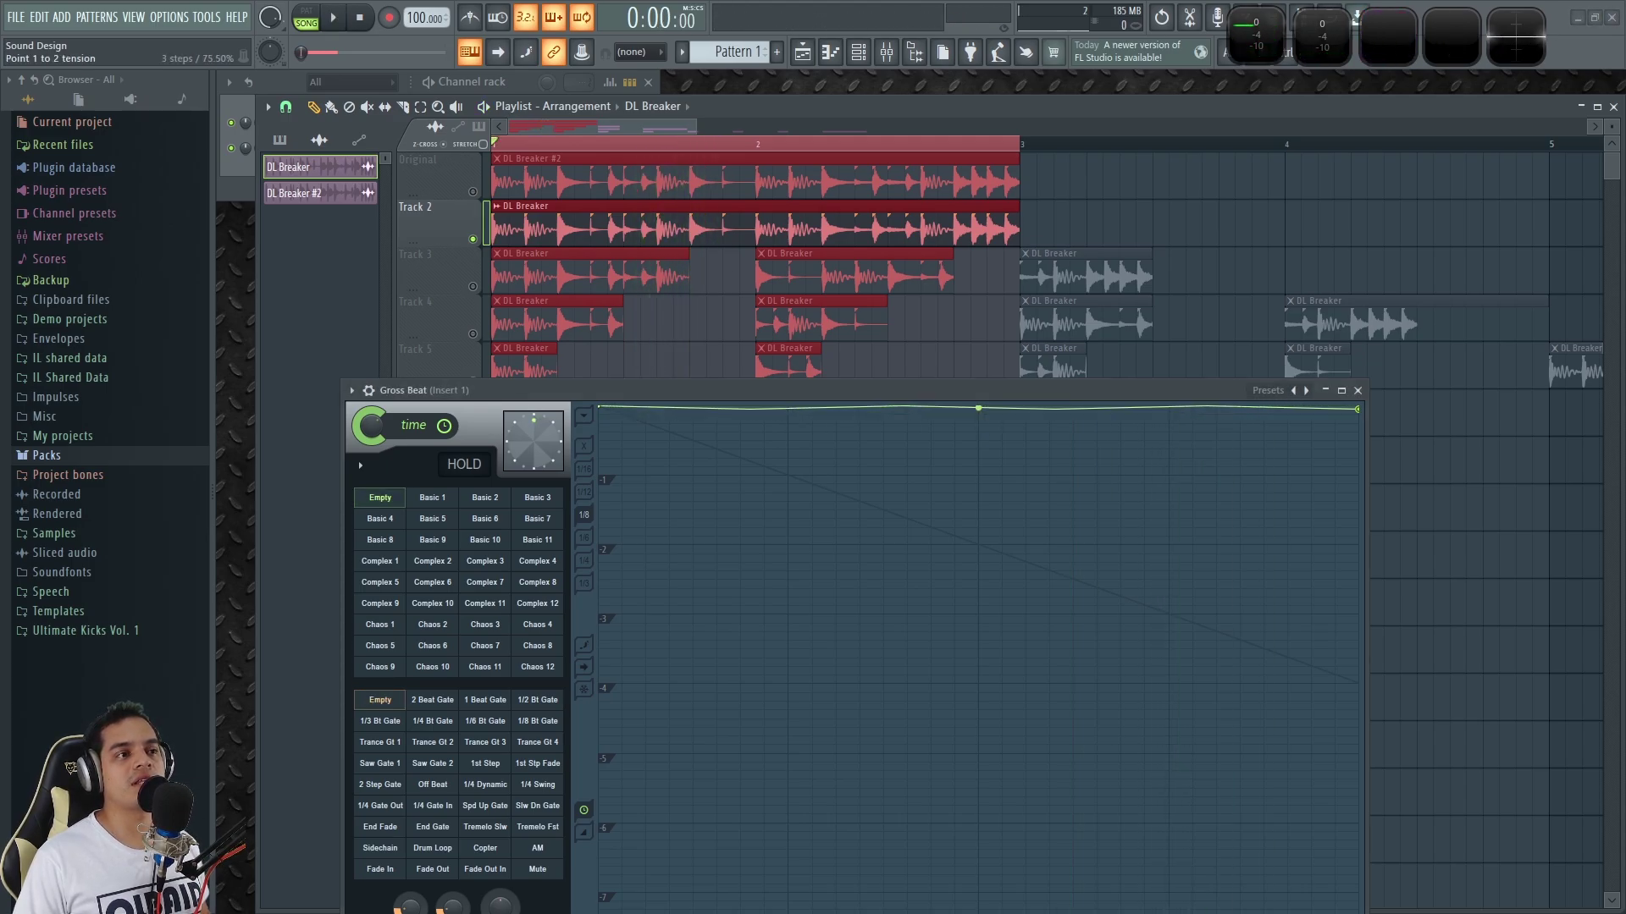
# Stretch the wave to 2 steps at 86.5% tension and try deeper and shallower end-point positions while the loop plays.
pyautogui.press('space')
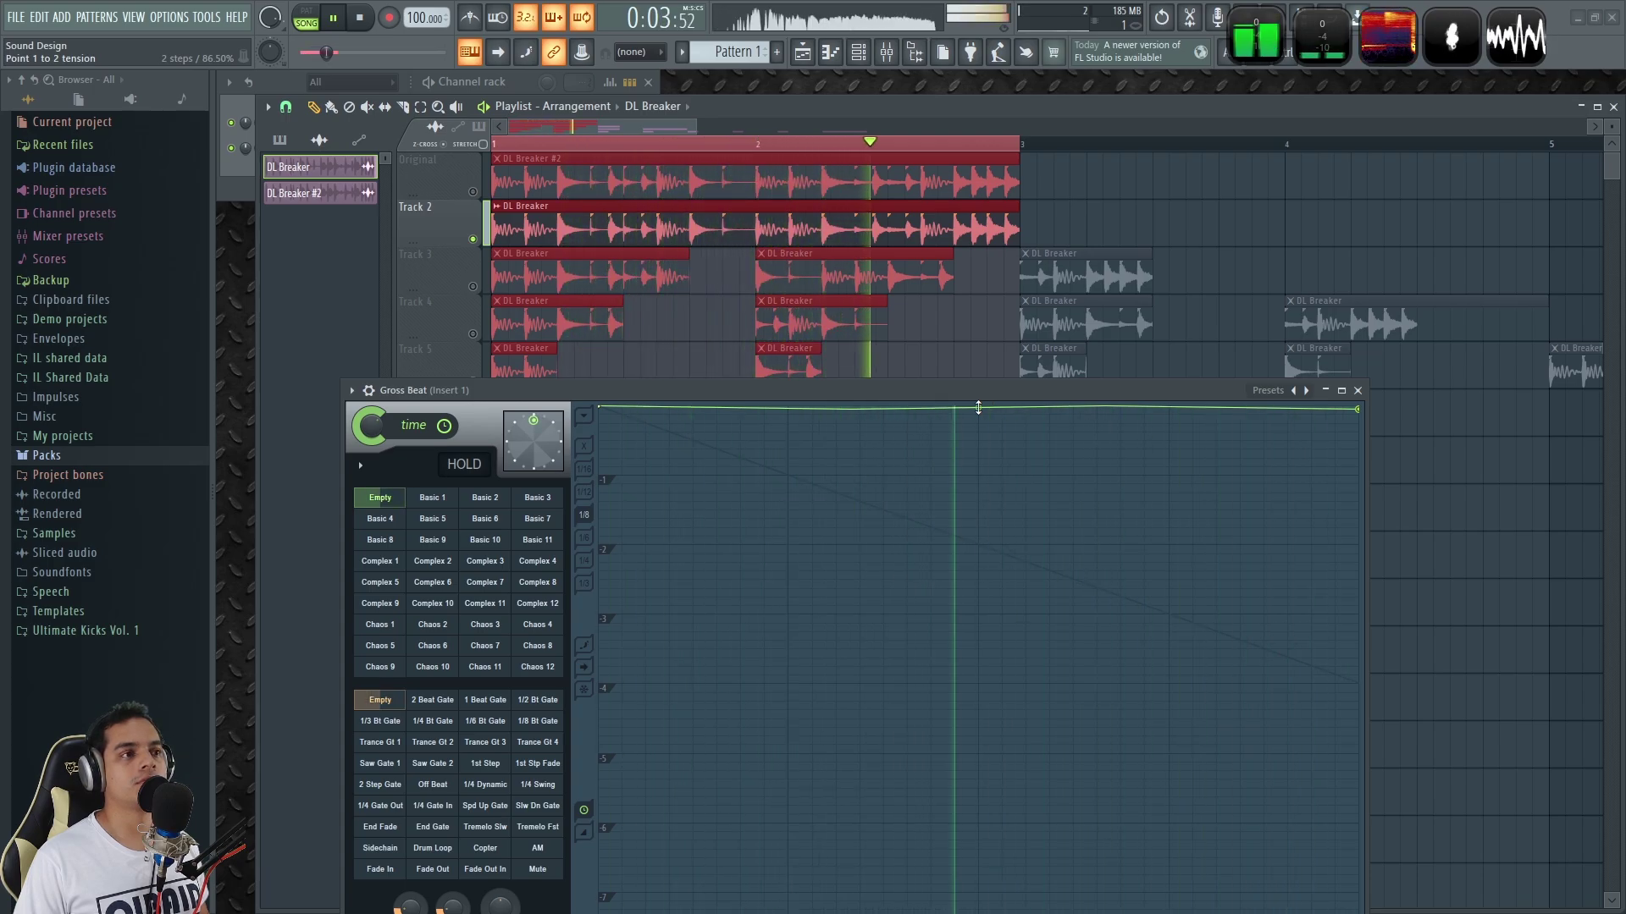
pyautogui.moveTo(1358, 408); pyautogui.dragTo(1363, 426)
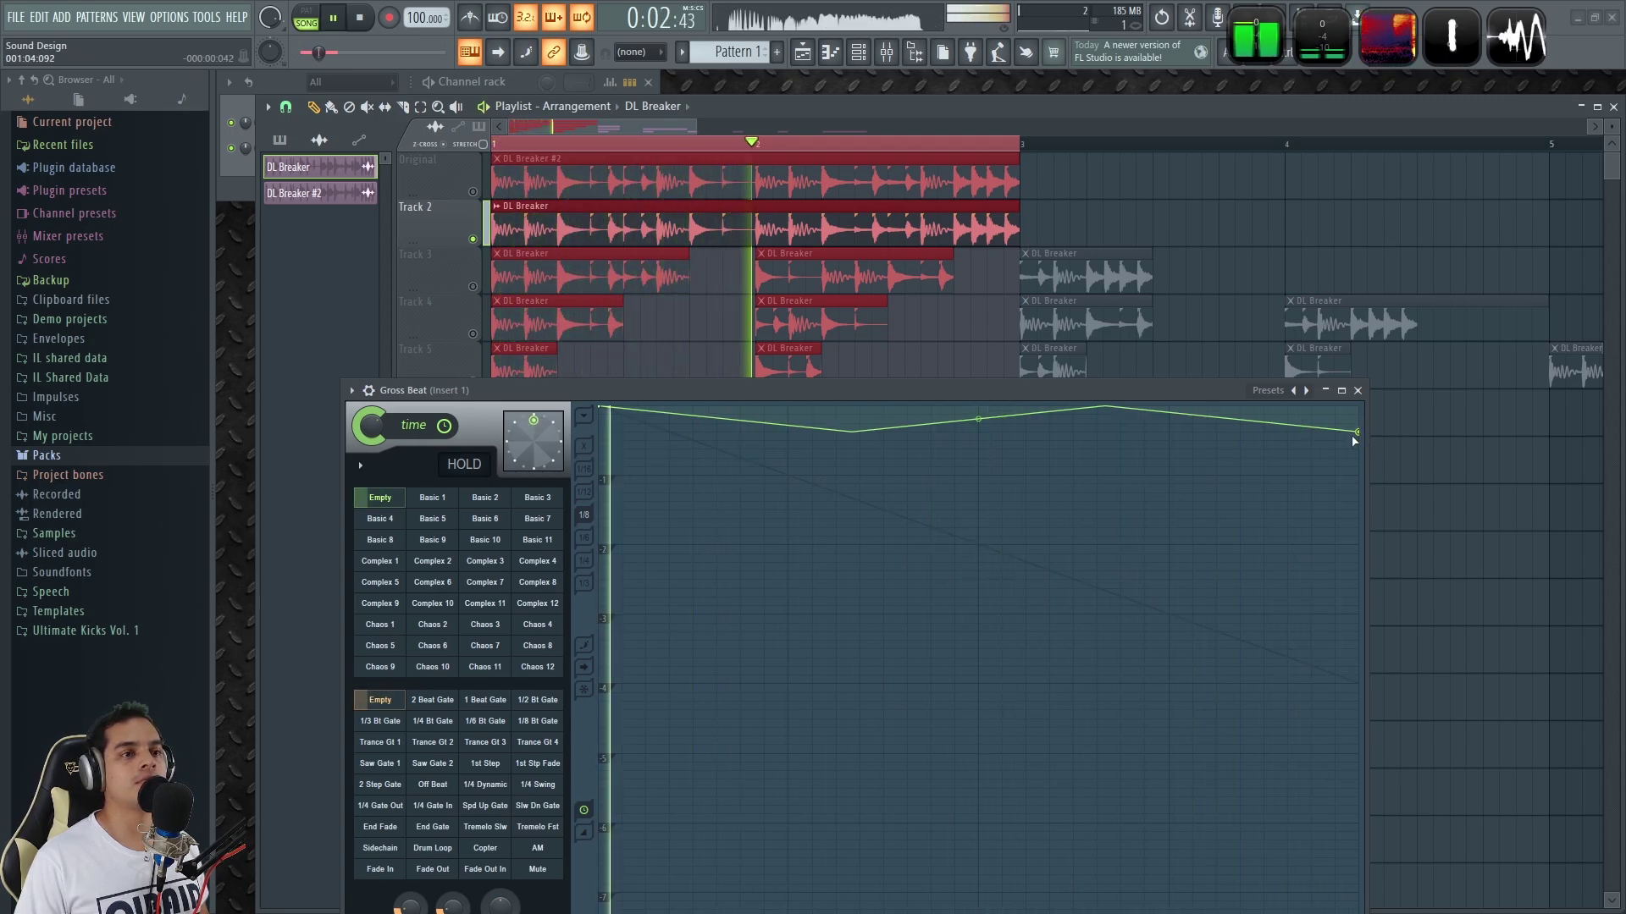
pyautogui.moveTo(1358, 433); pyautogui.dragTo(1363, 422)
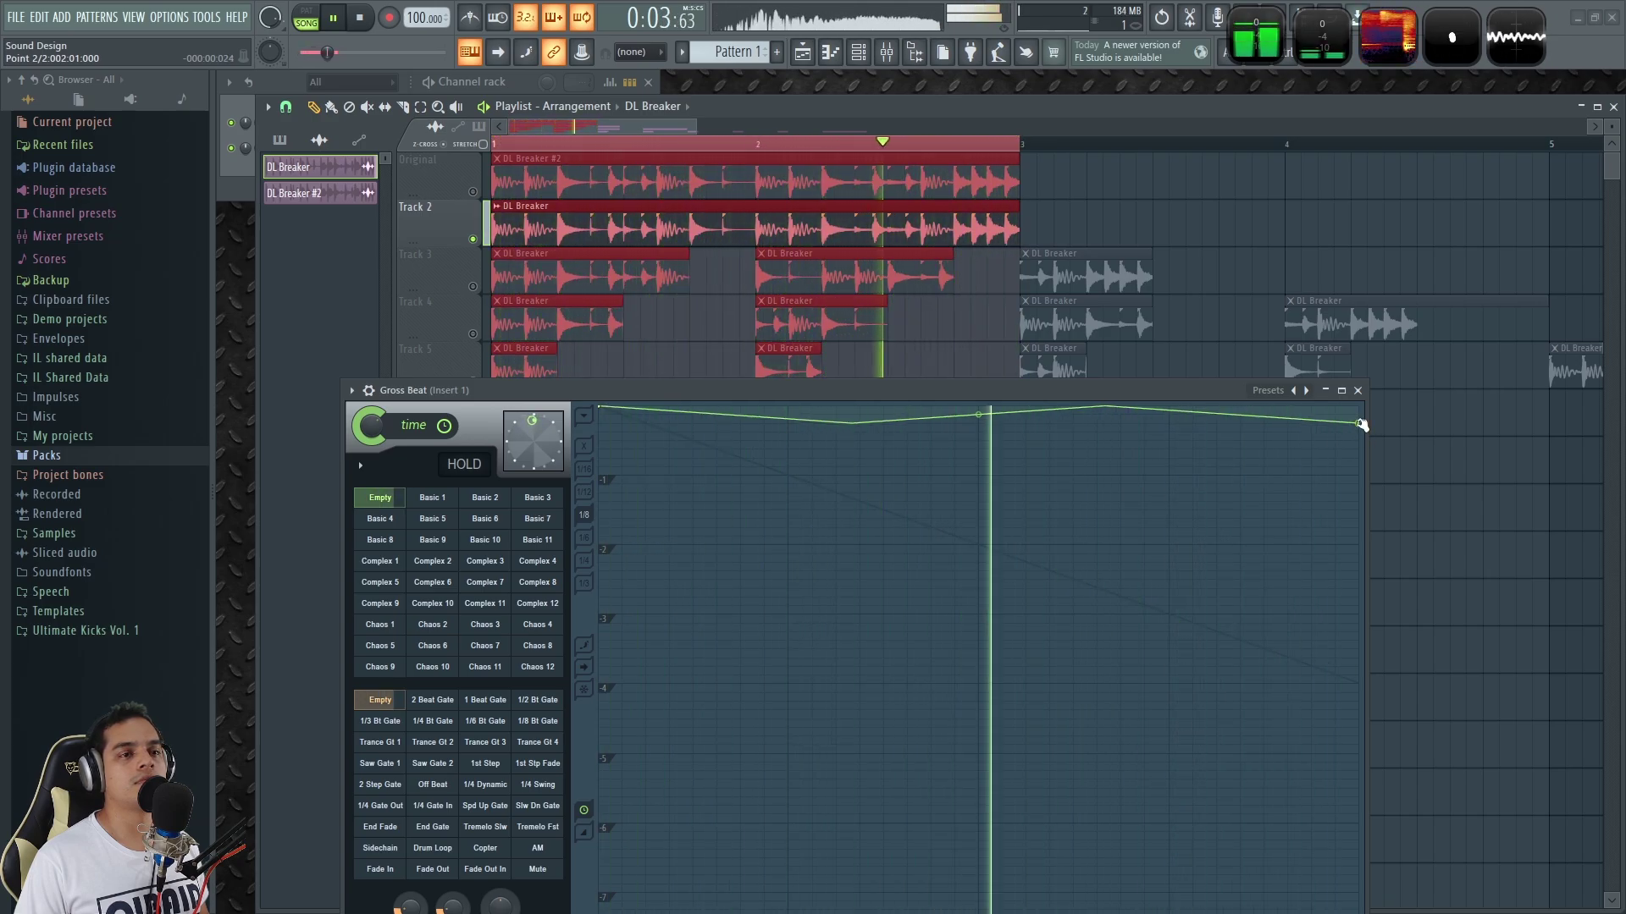
pyautogui.moveTo(1361, 422); pyautogui.dragTo(1365, 415)
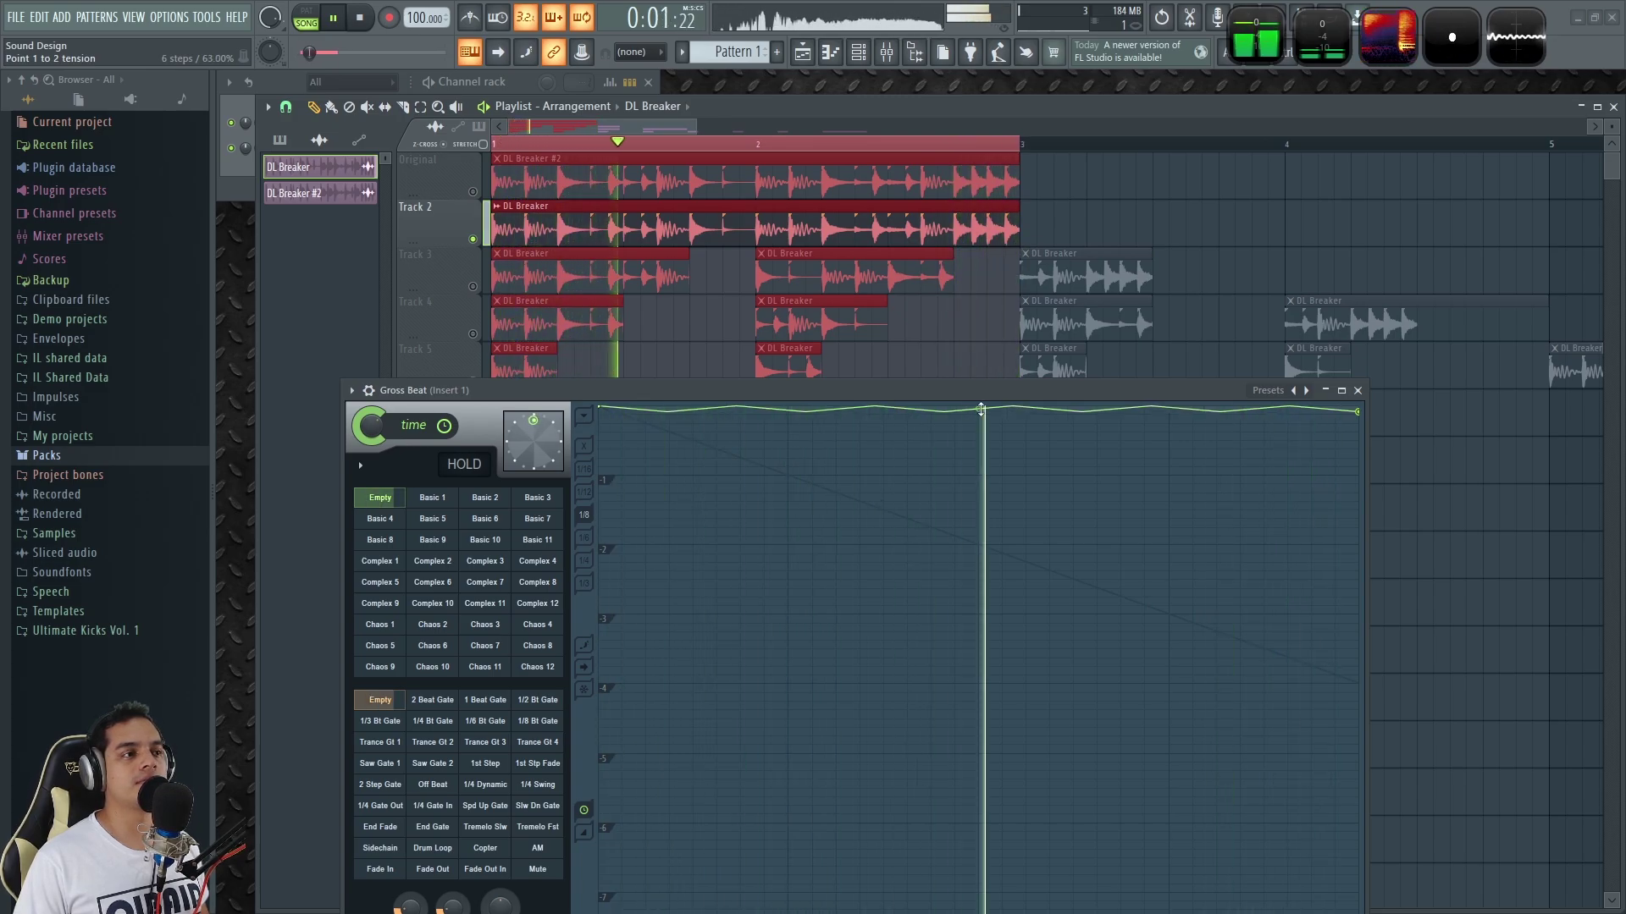
# Vary the shallow wave's cycle count during loop playback, including 2 steps at 88% tension.
pyautogui.moveTo(981, 410); pyautogui.dragTo(978, 362)
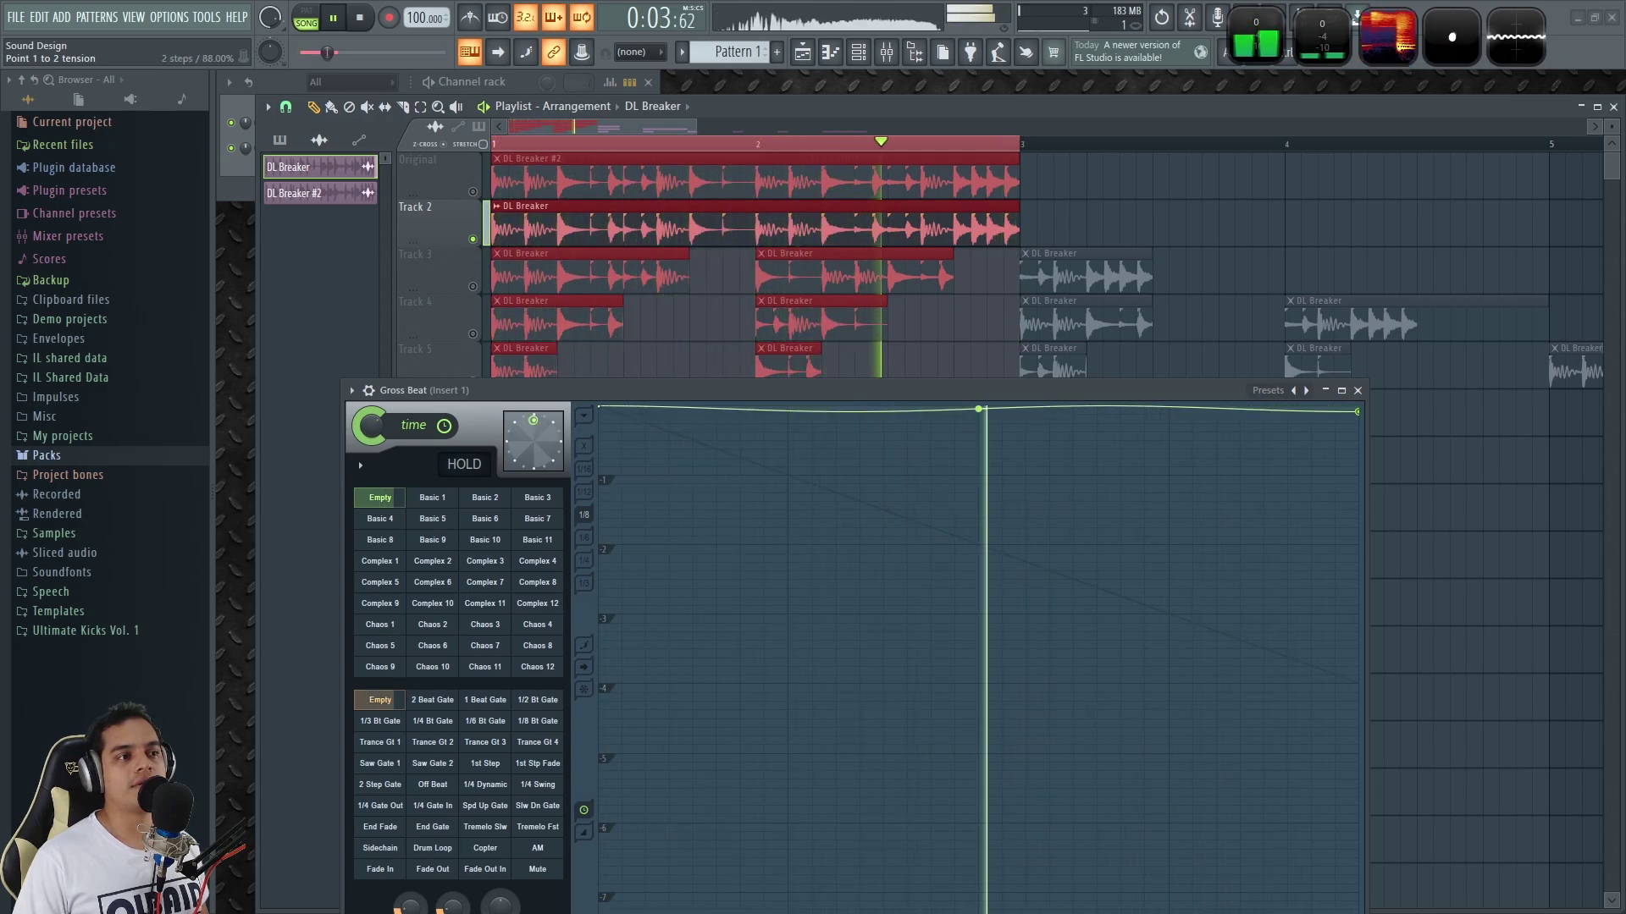
pyautogui.moveTo(977, 410); pyautogui.dragTo(977, 410)
pyautogui.press('space')
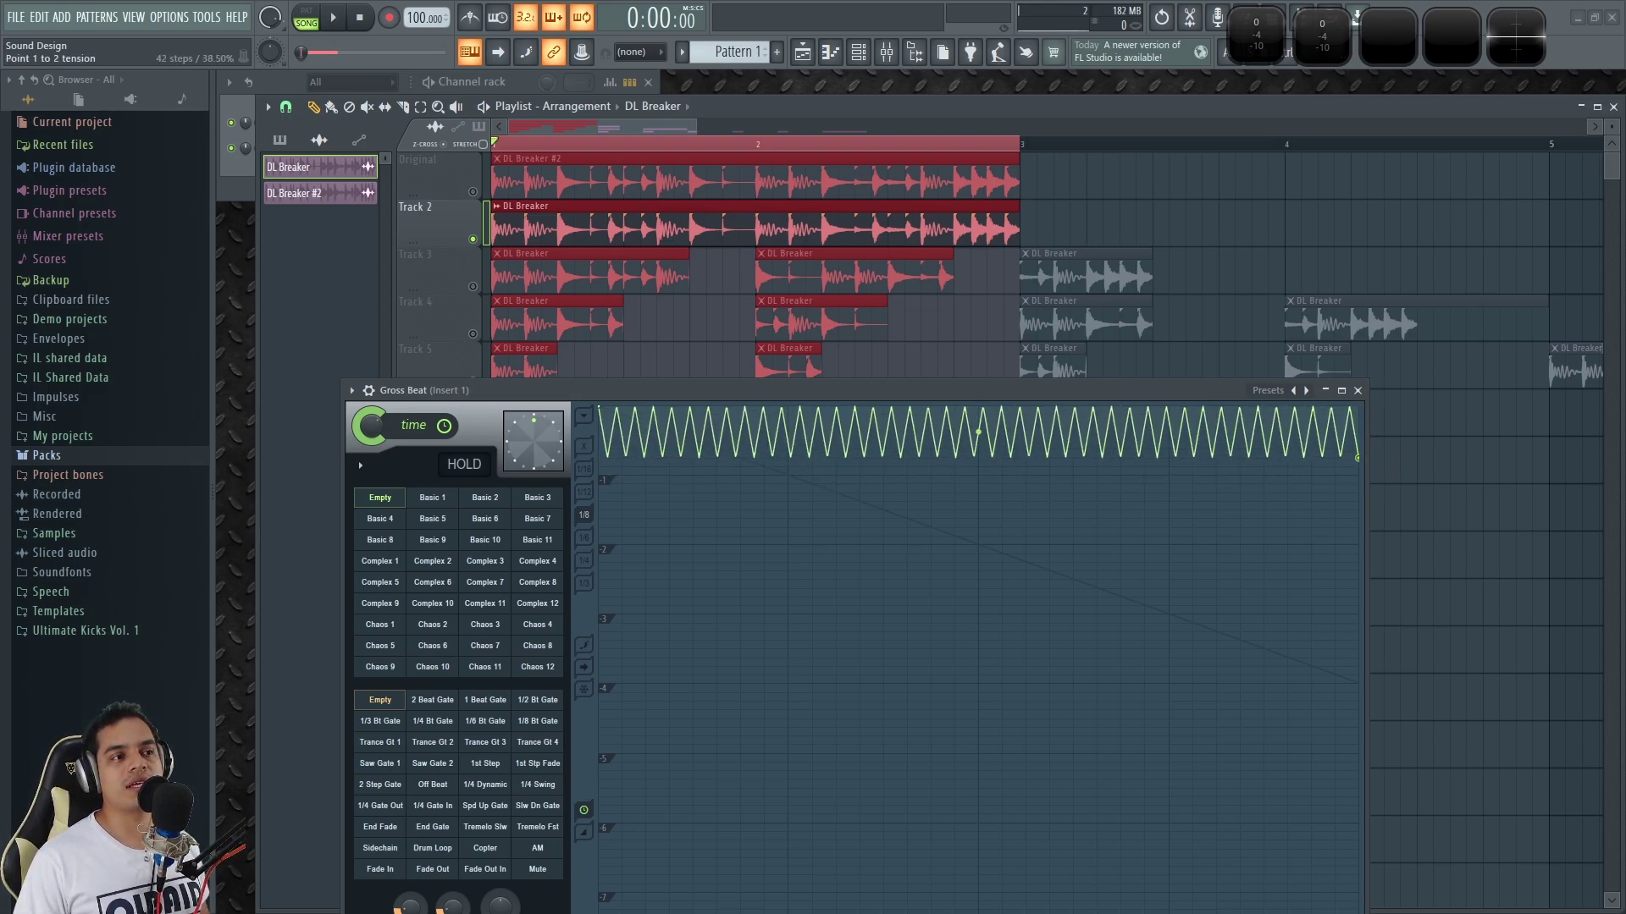
# Try extremely dense waves, up to 848 steps at 2% tension, and play the loop briefly.
pyautogui.moveTo(978, 432); pyautogui.dragTo(978, 431)
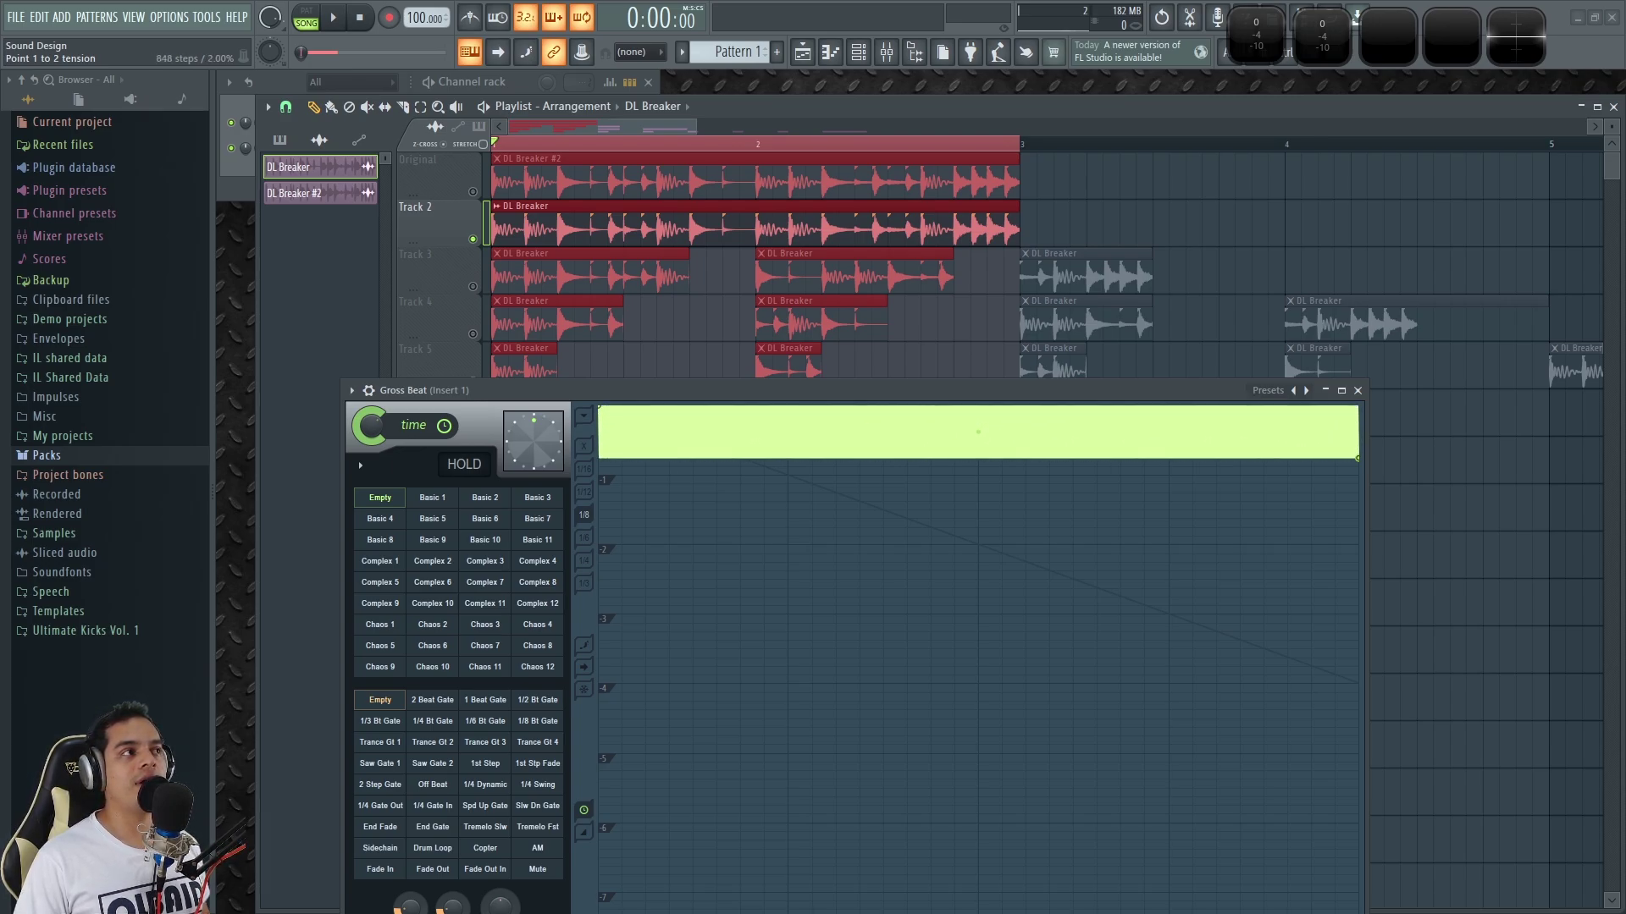
pyautogui.moveTo(978, 431); pyautogui.dragTo(978, 432)
pyautogui.press('space')
pyautogui.press('space')
# Make the wave shallow, try it at 19 steps with 48.5% tension, and flatten it almost completely while auditioning the loop.
pyautogui.moveTo(1357, 458); pyautogui.dragTo(1370, 418)
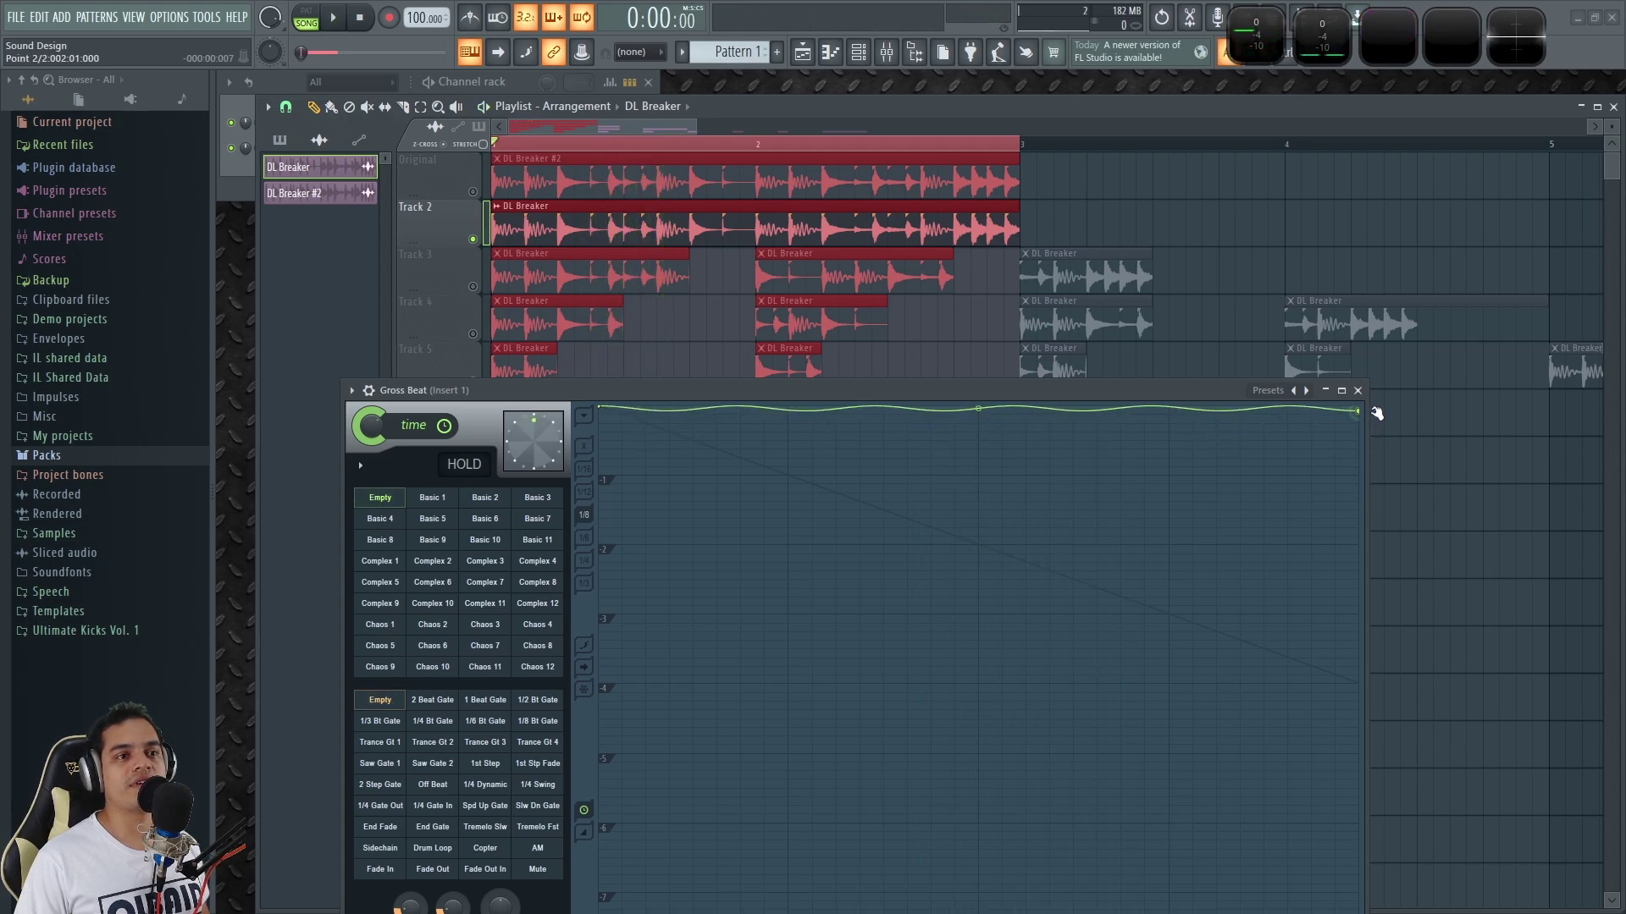
pyautogui.press('space')
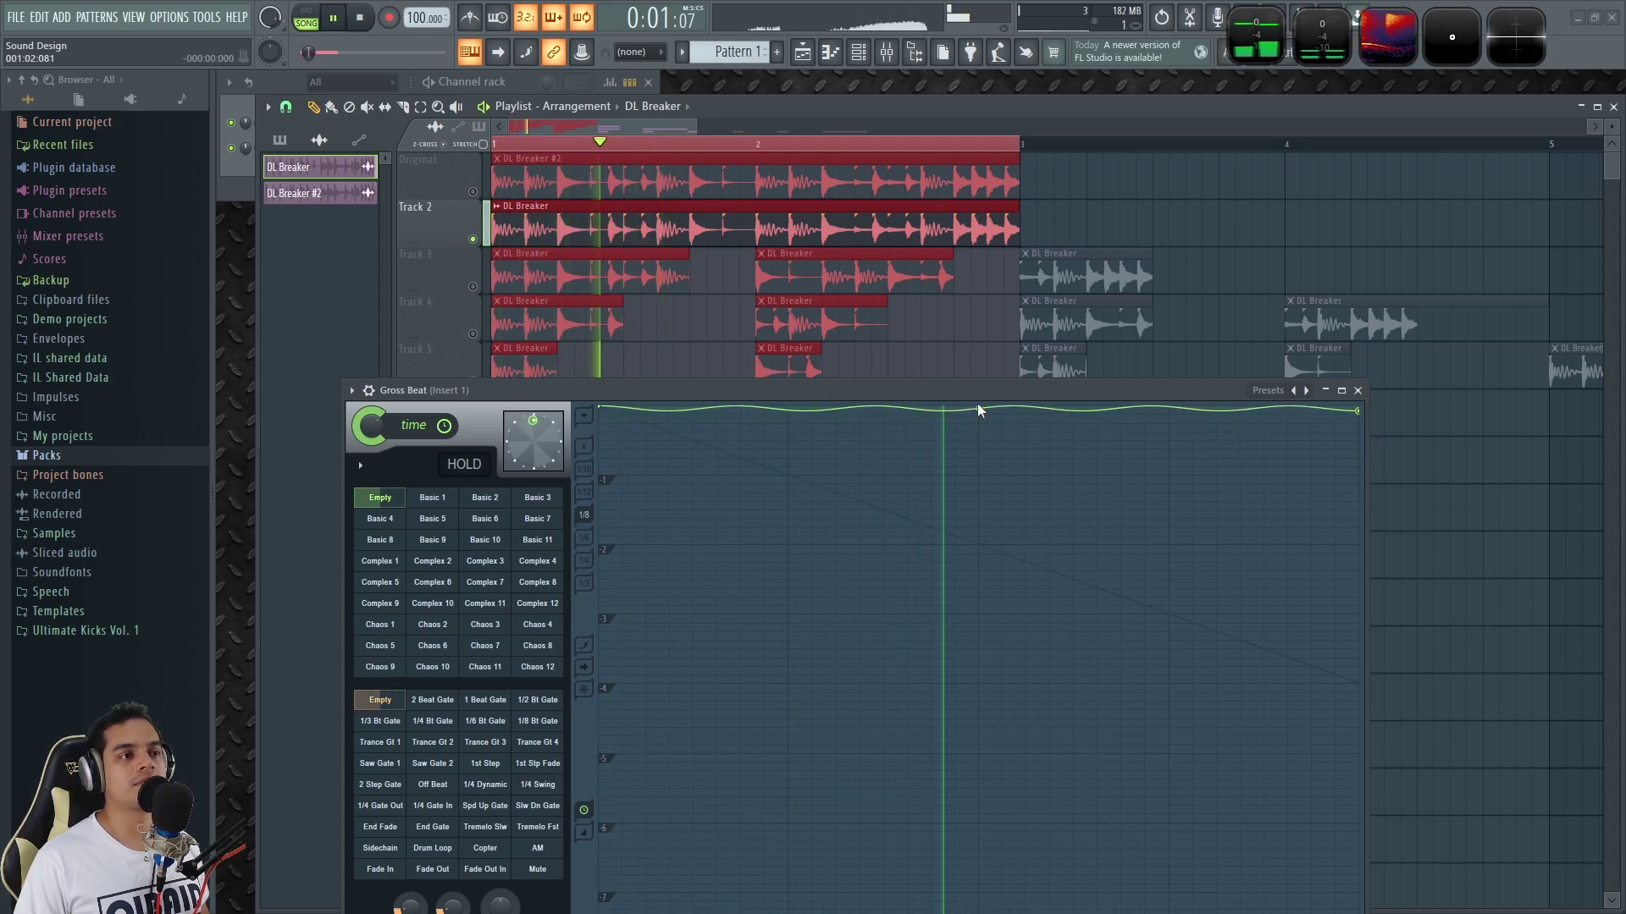
pyautogui.moveTo(978, 410); pyautogui.dragTo(977, 409)
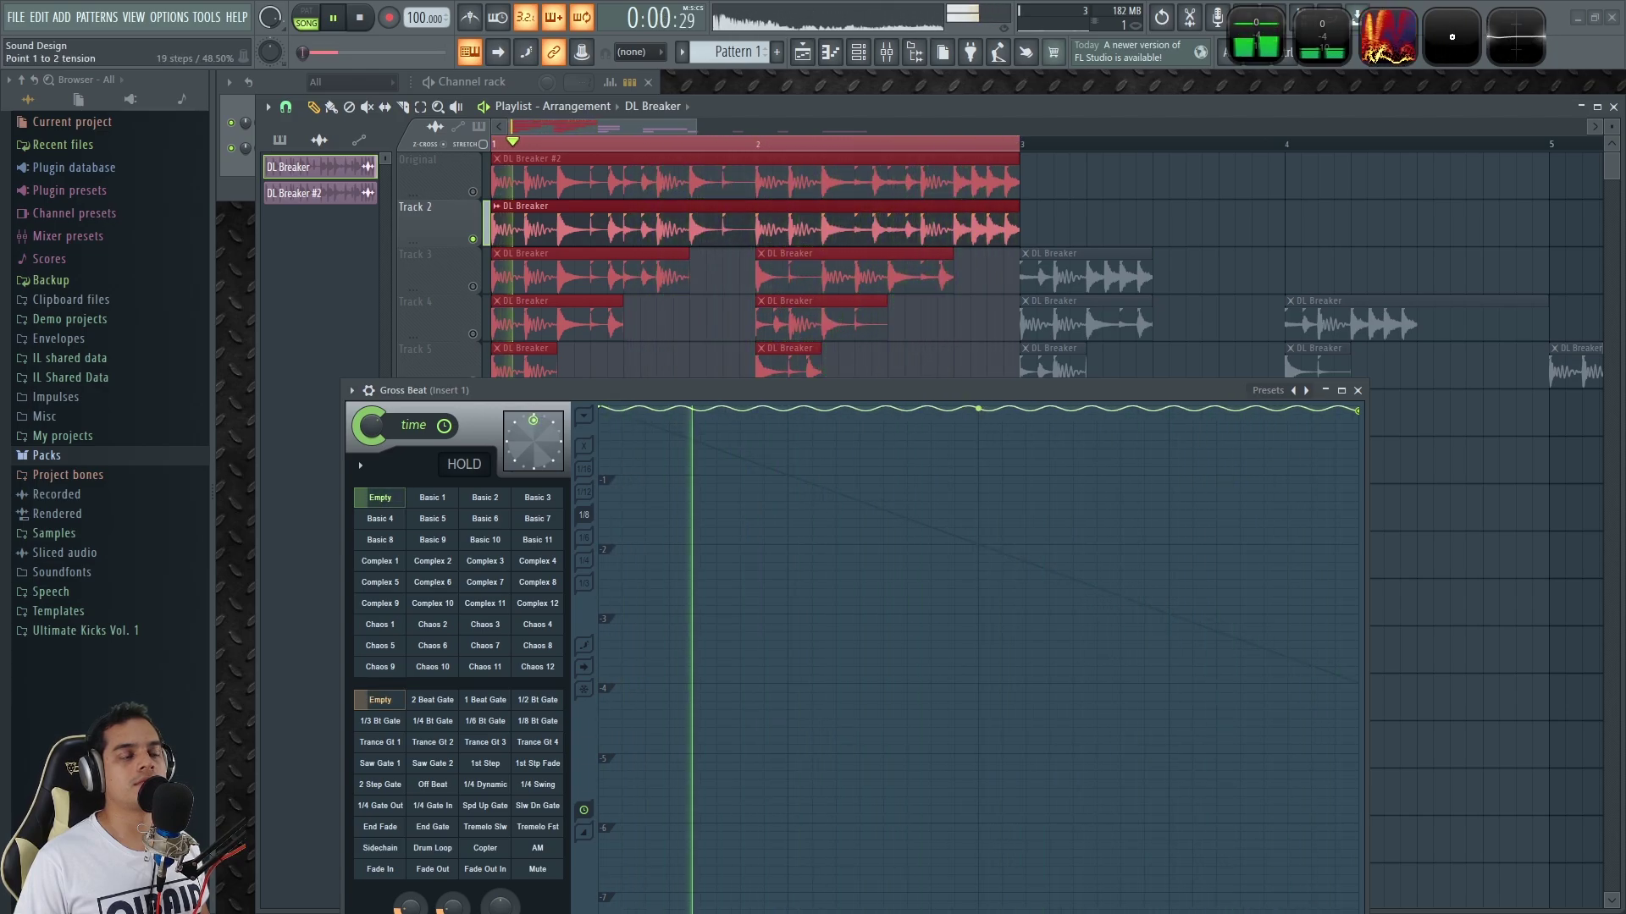
pyautogui.moveTo(1359, 411); pyautogui.dragTo(1373, 408)
pyautogui.moveTo(978, 409); pyautogui.dragTo(977, 409)
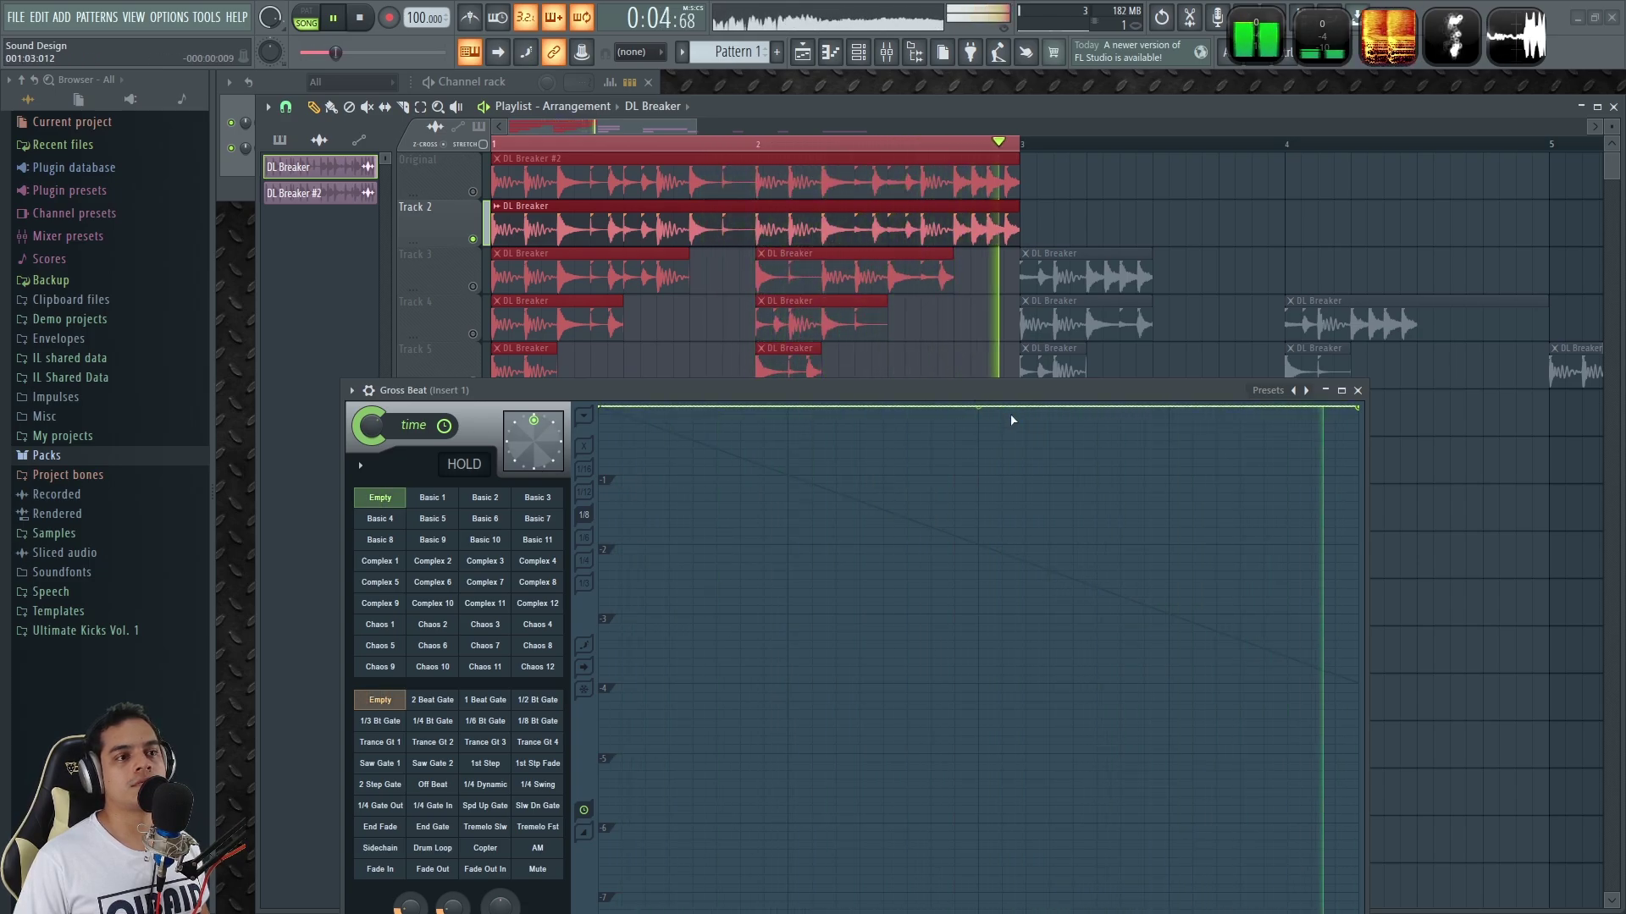
pyautogui.press('space')
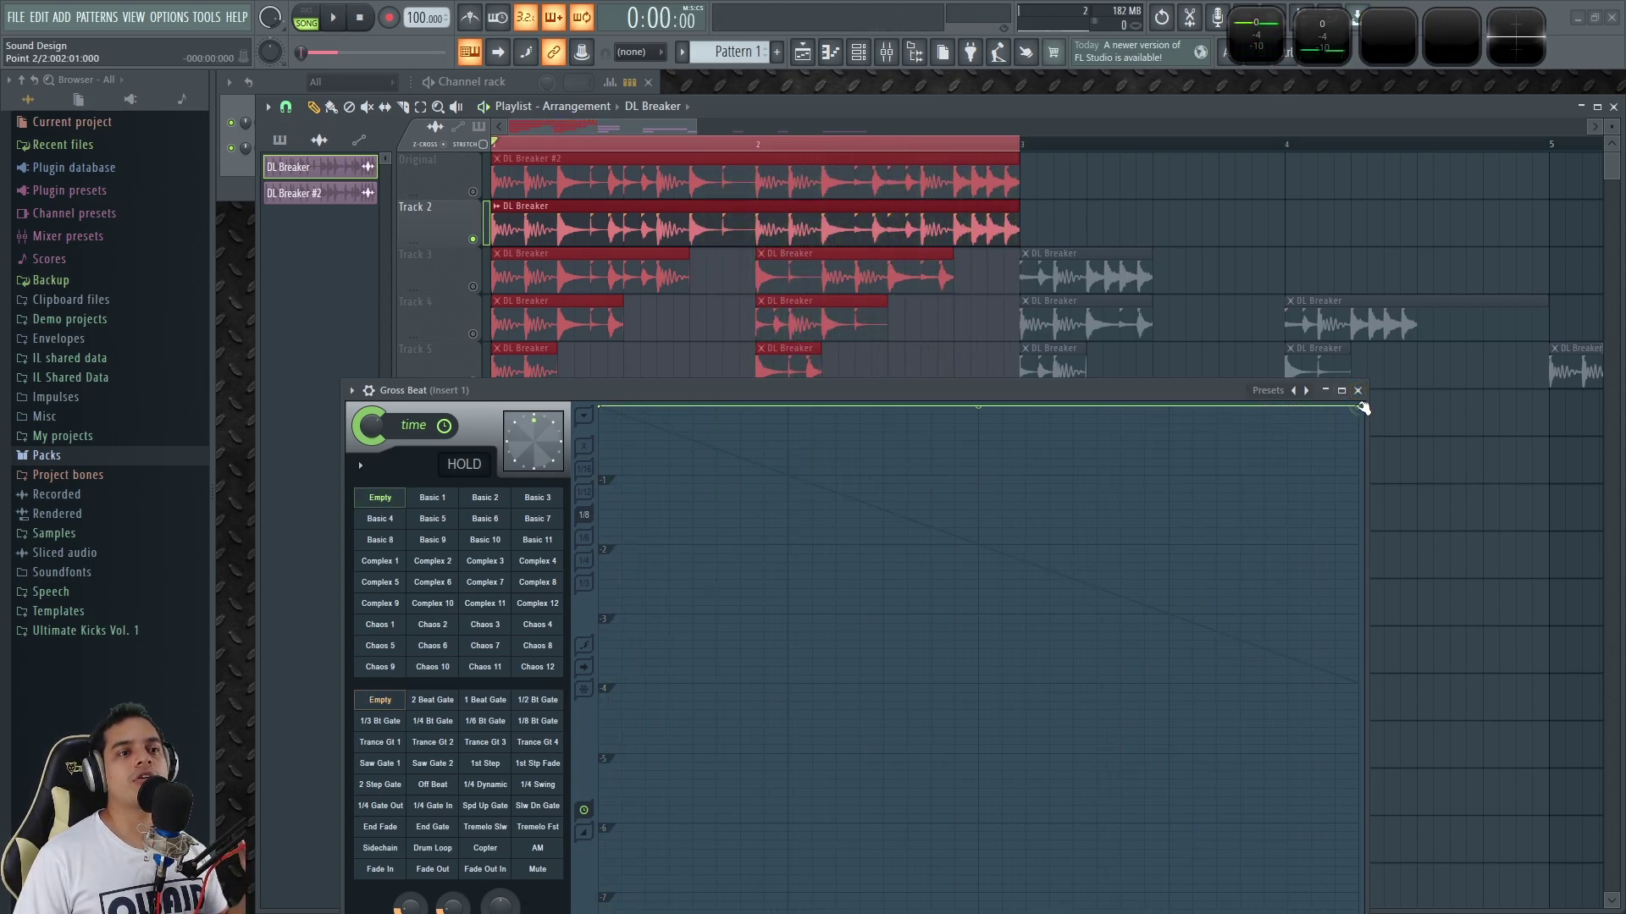
# Lower the end point slightly and set the wave to 21 steps at 47% tension while auditioning the loop.
pyautogui.moveTo(1361, 405); pyautogui.dragTo(1366, 411)
pyautogui.press('space')
pyautogui.moveTo(978, 411); pyautogui.dragTo(978, 411)
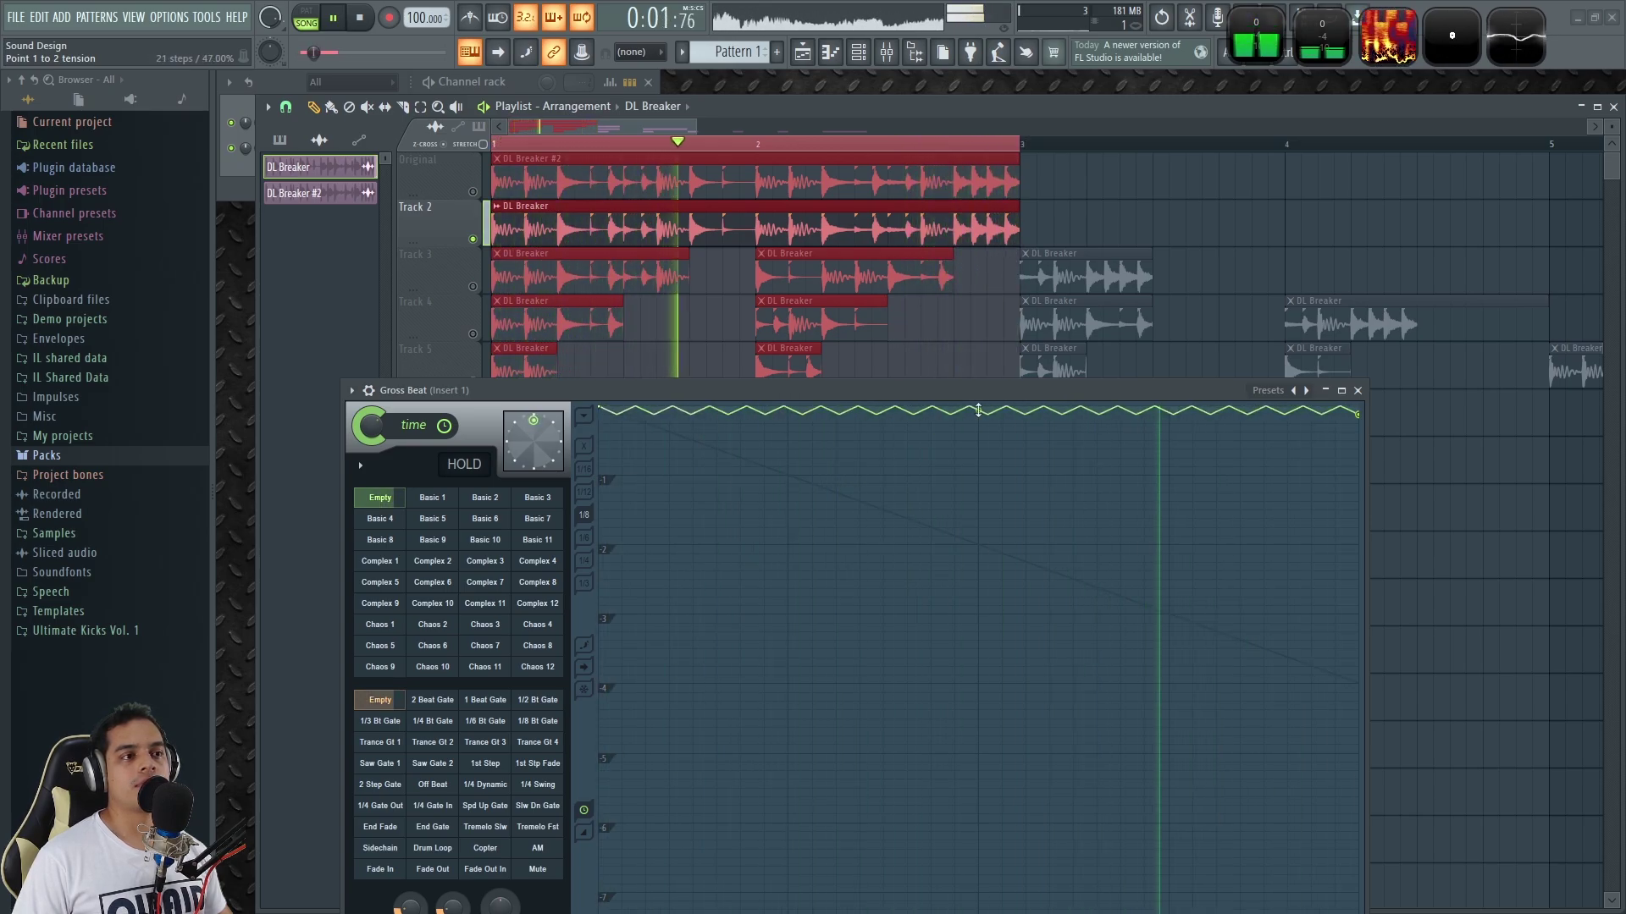
pyautogui.press('space')
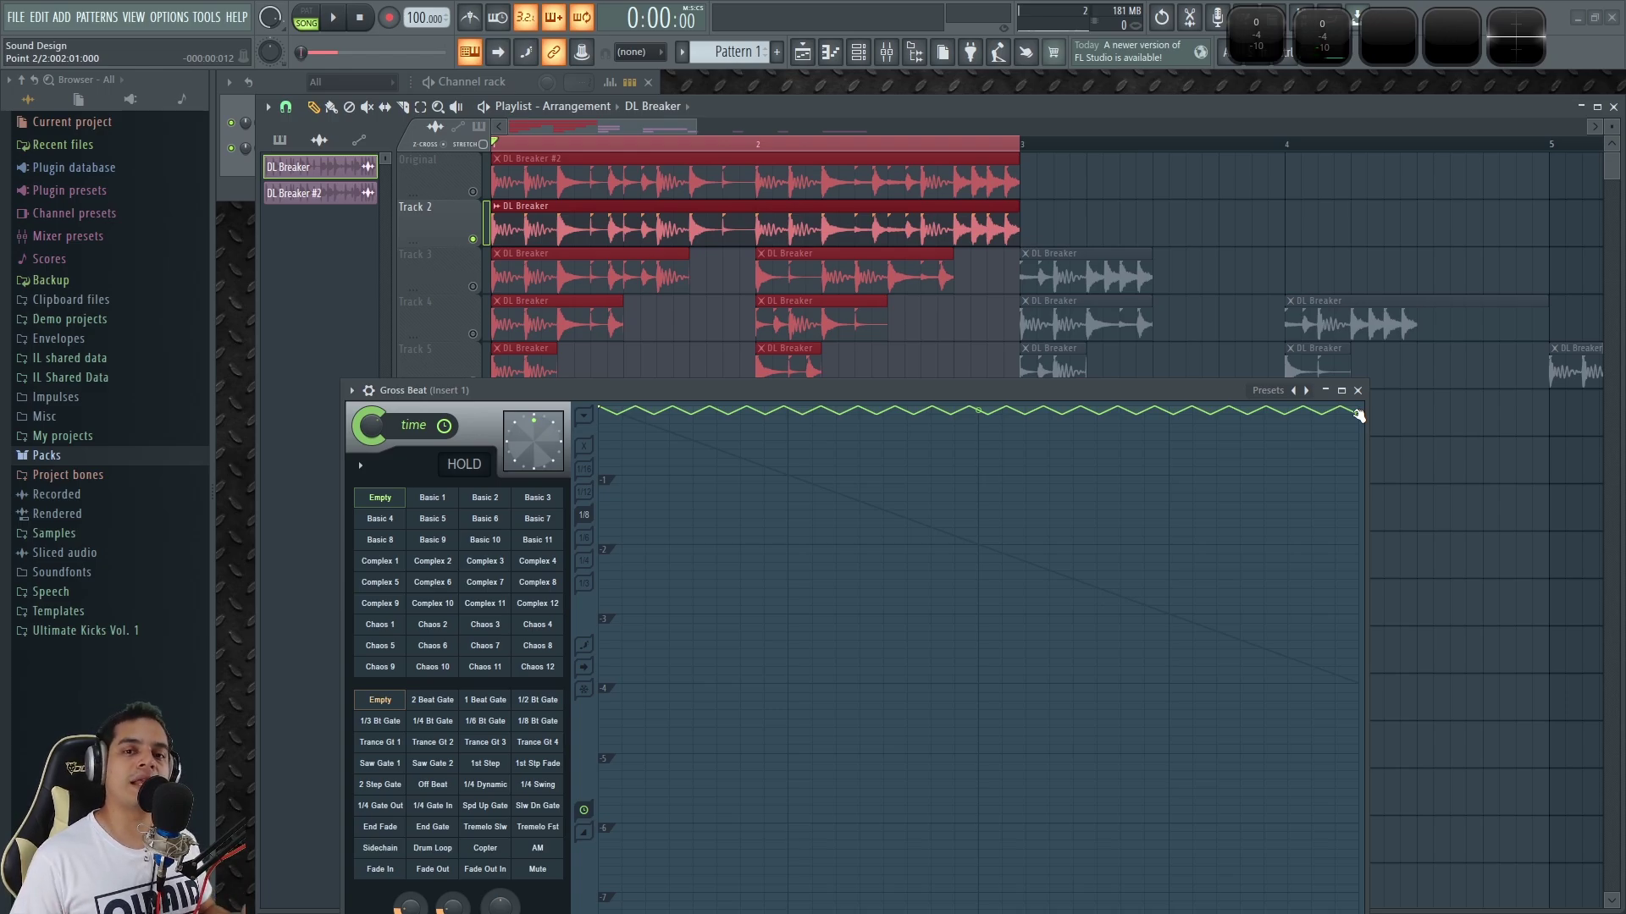
# Move the Gross Beat window up, audition the loop with a low time mix from 7% slightly upward, and increase the wave's cycles.
pyautogui.moveTo(1107, 391); pyautogui.dragTo(1147, 340)
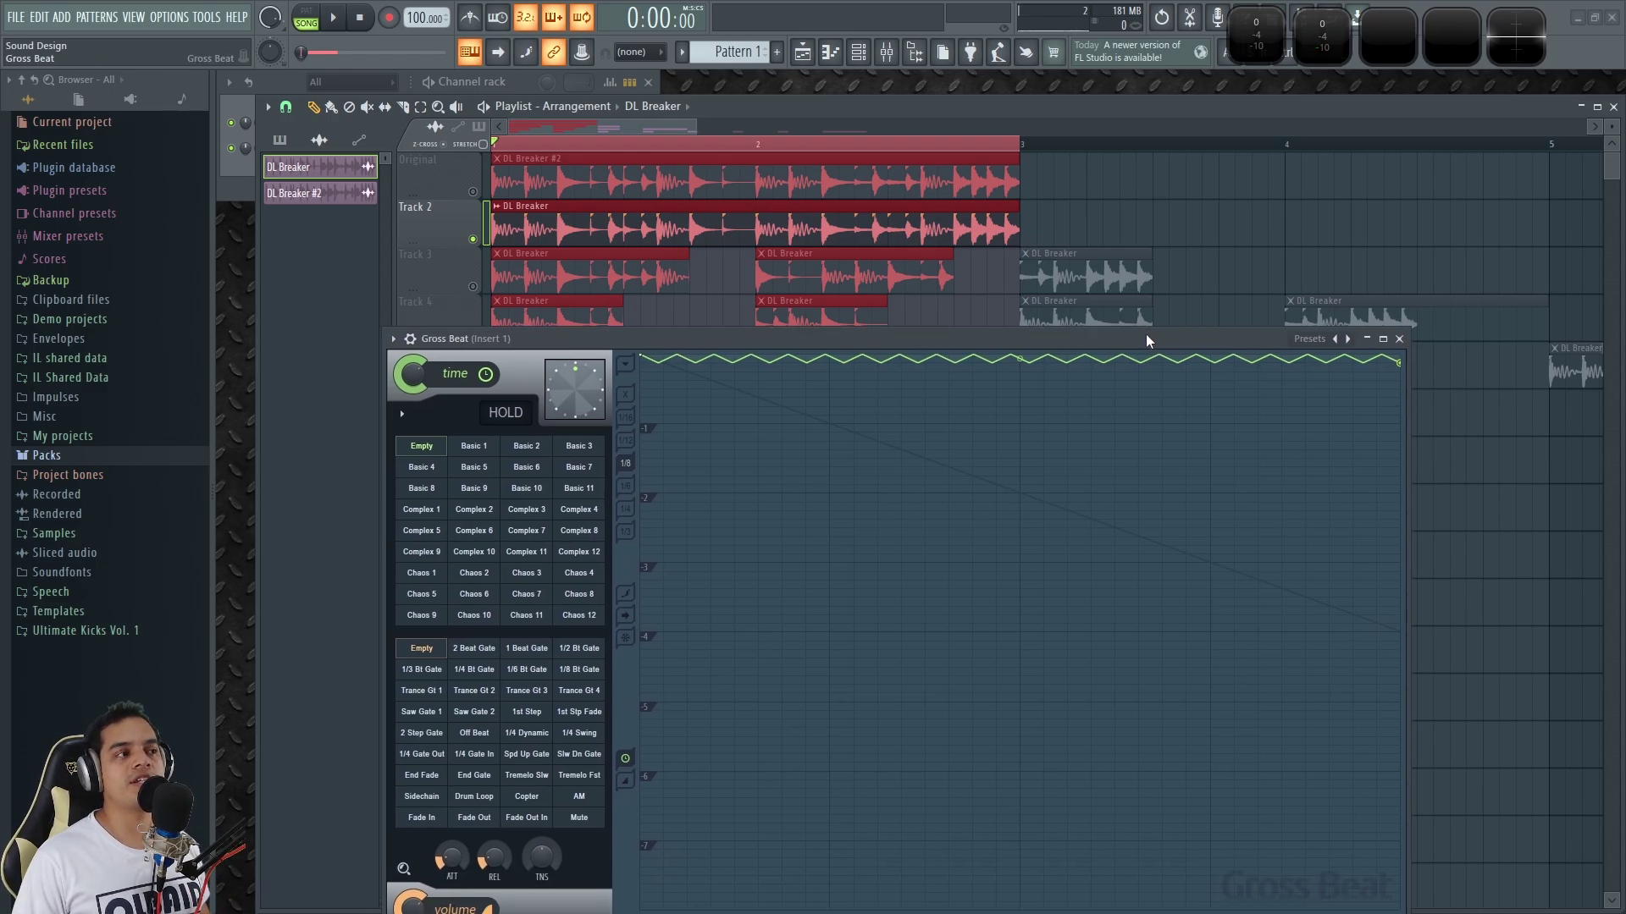
pyautogui.moveTo(995, 342); pyautogui.dragTo(981, 337)
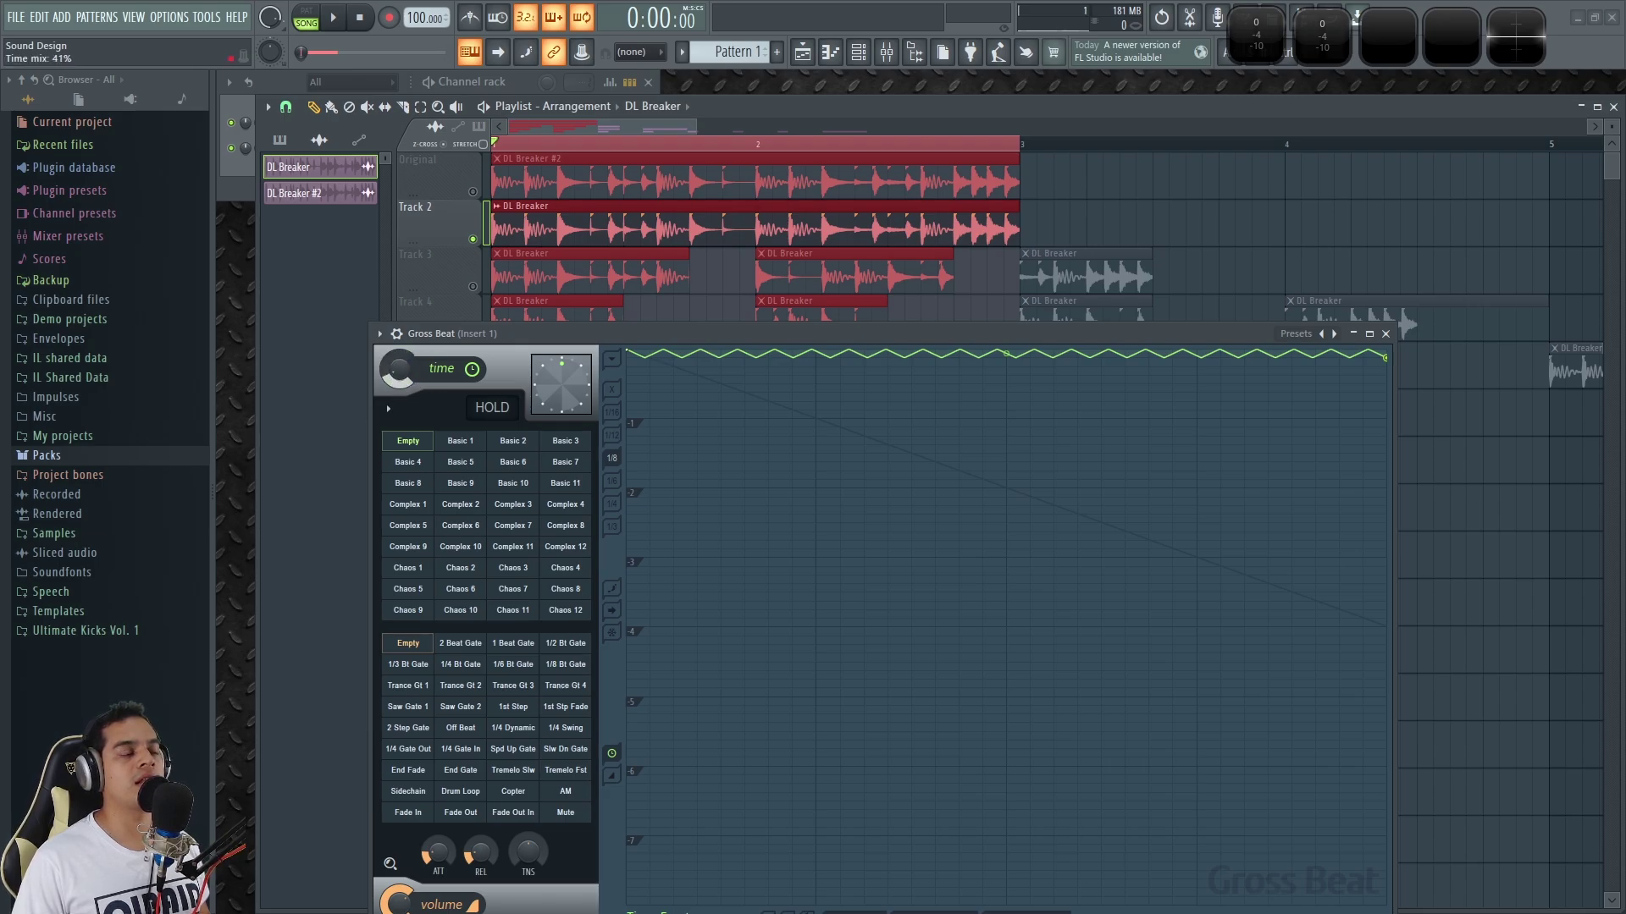
pyautogui.moveTo(398, 370); pyautogui.dragTo(404, 382)
pyautogui.press('space')
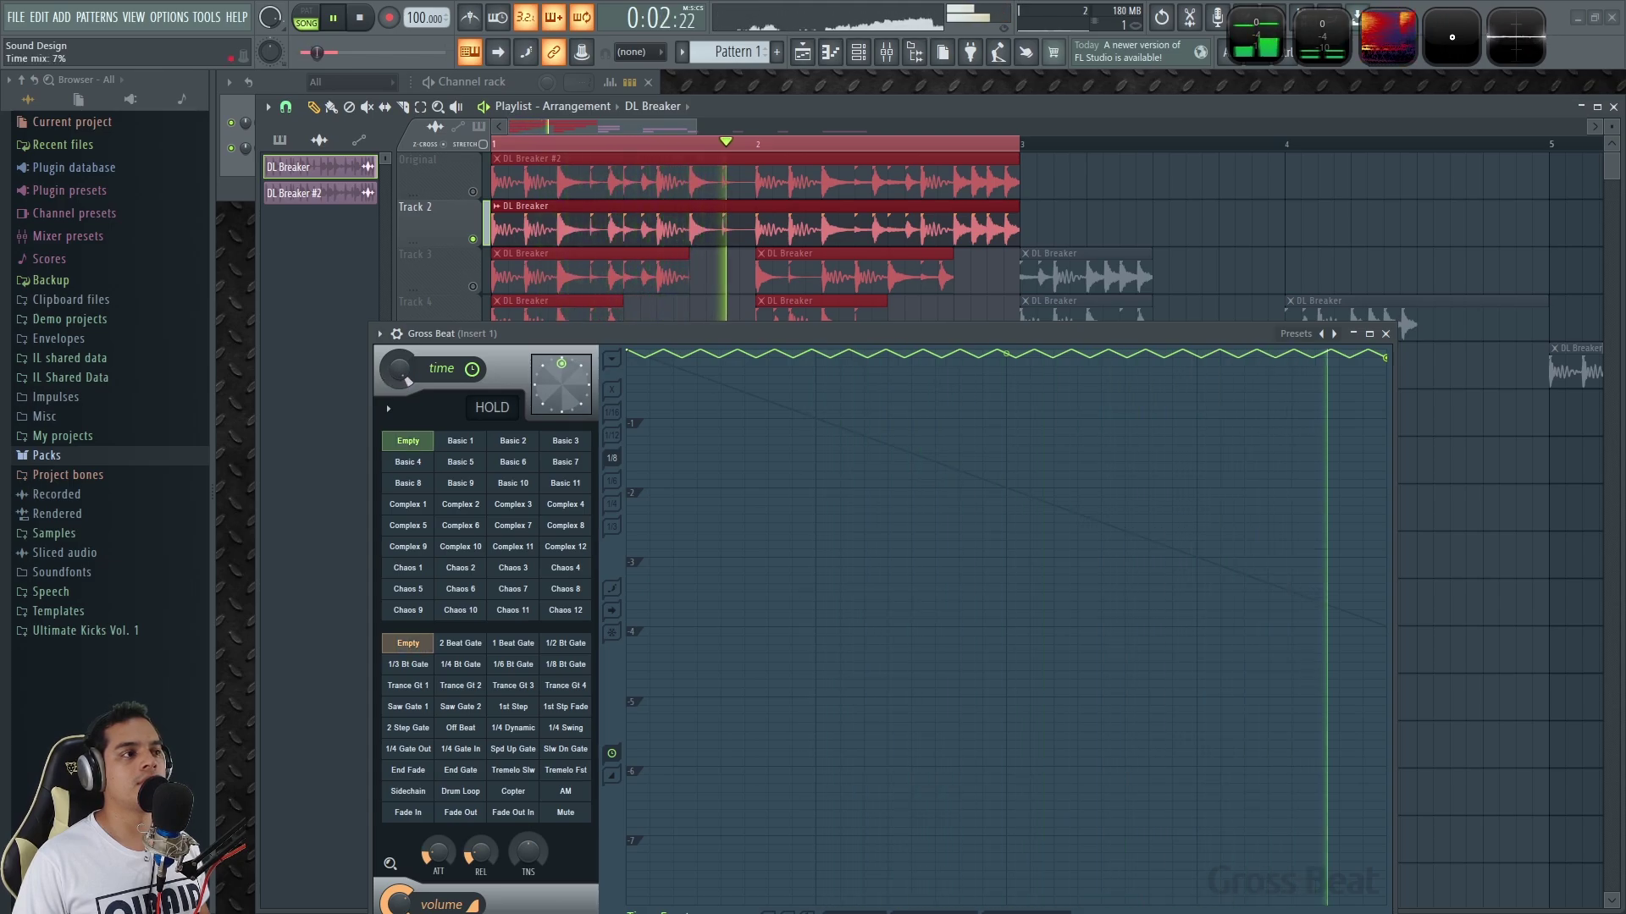
pyautogui.moveTo(403, 382); pyautogui.dragTo(404, 378)
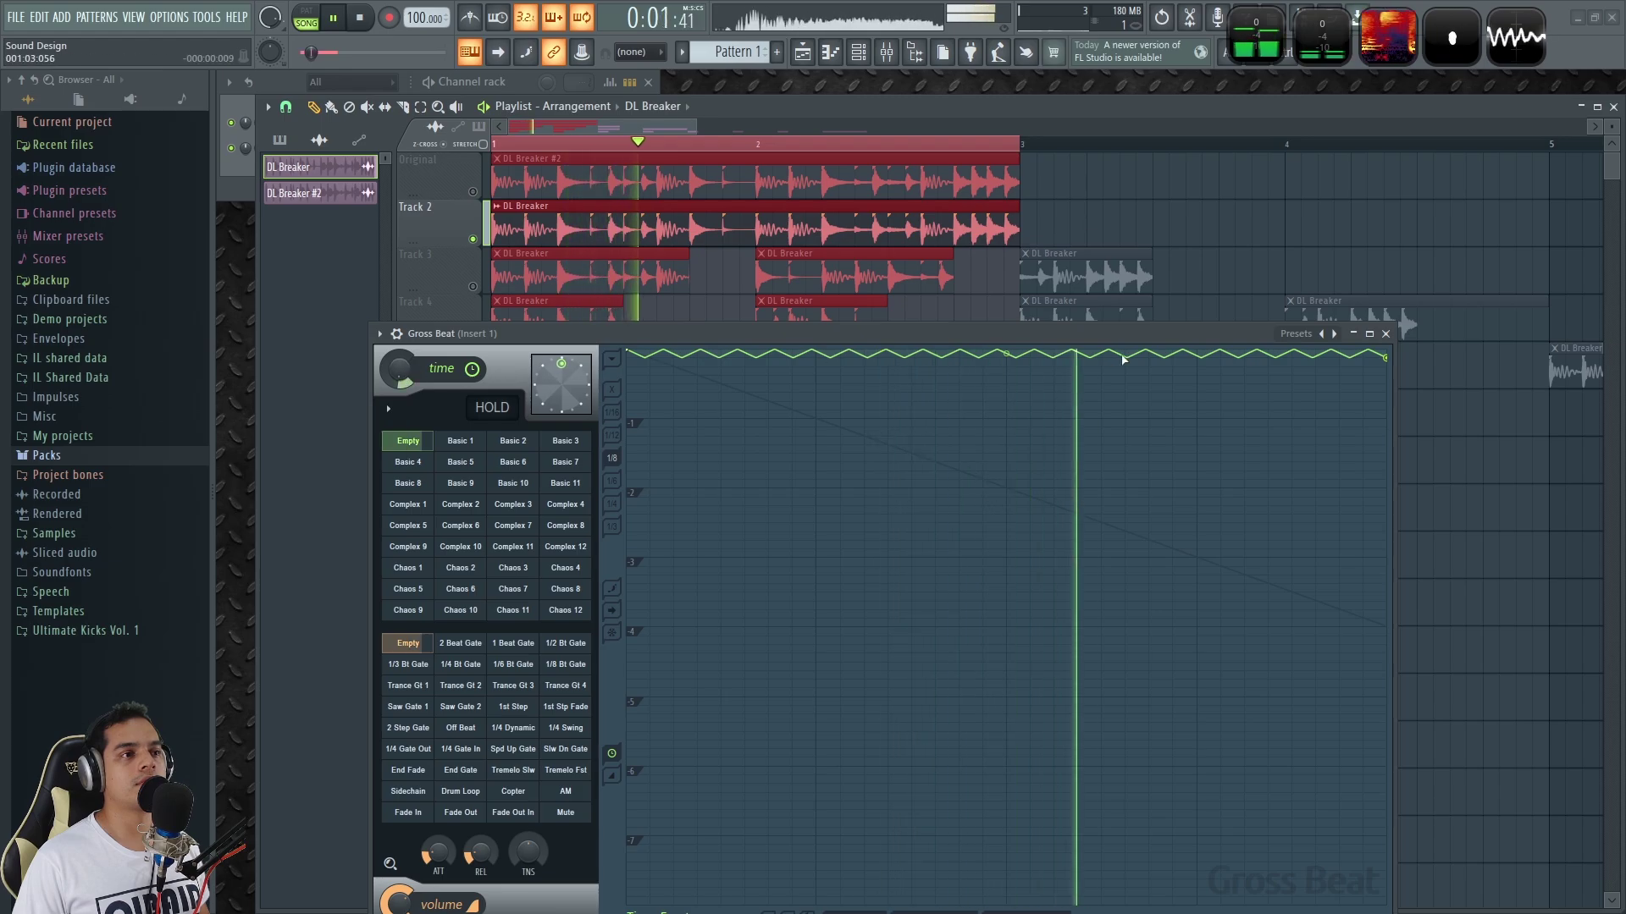
pyautogui.moveTo(1006, 354); pyautogui.dragTo(1006, 344)
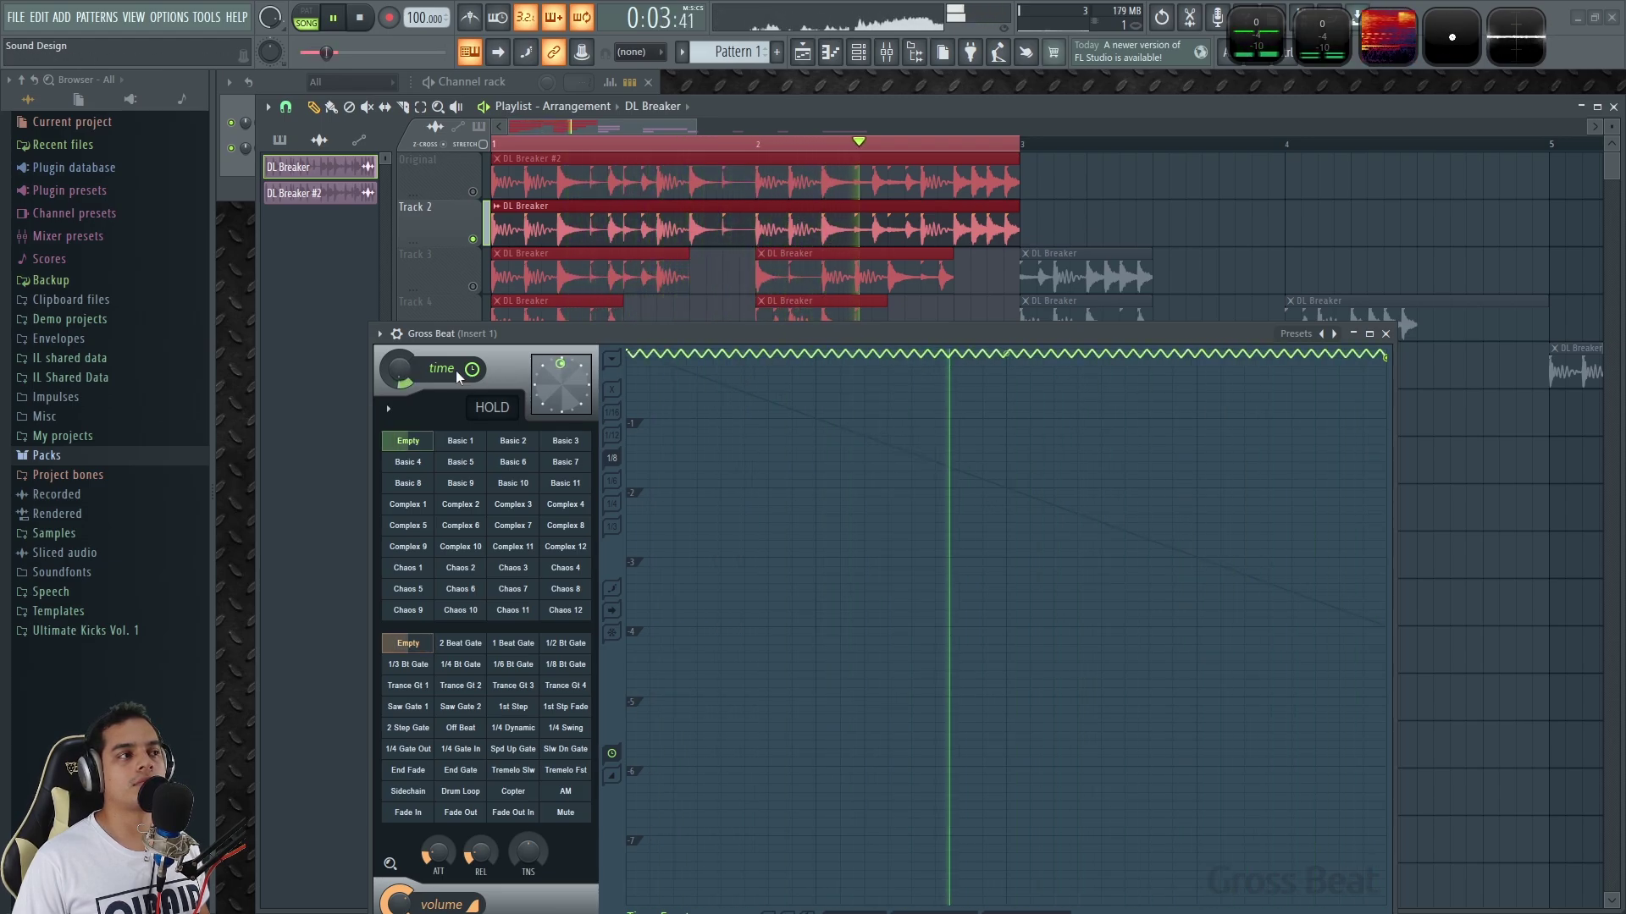
# Try the time mix at 15% and 10% while auditioning the loop, make the wave cycles much denser, and stop playback.
pyautogui.moveTo(403, 370); pyautogui.dragTo(403, 376)
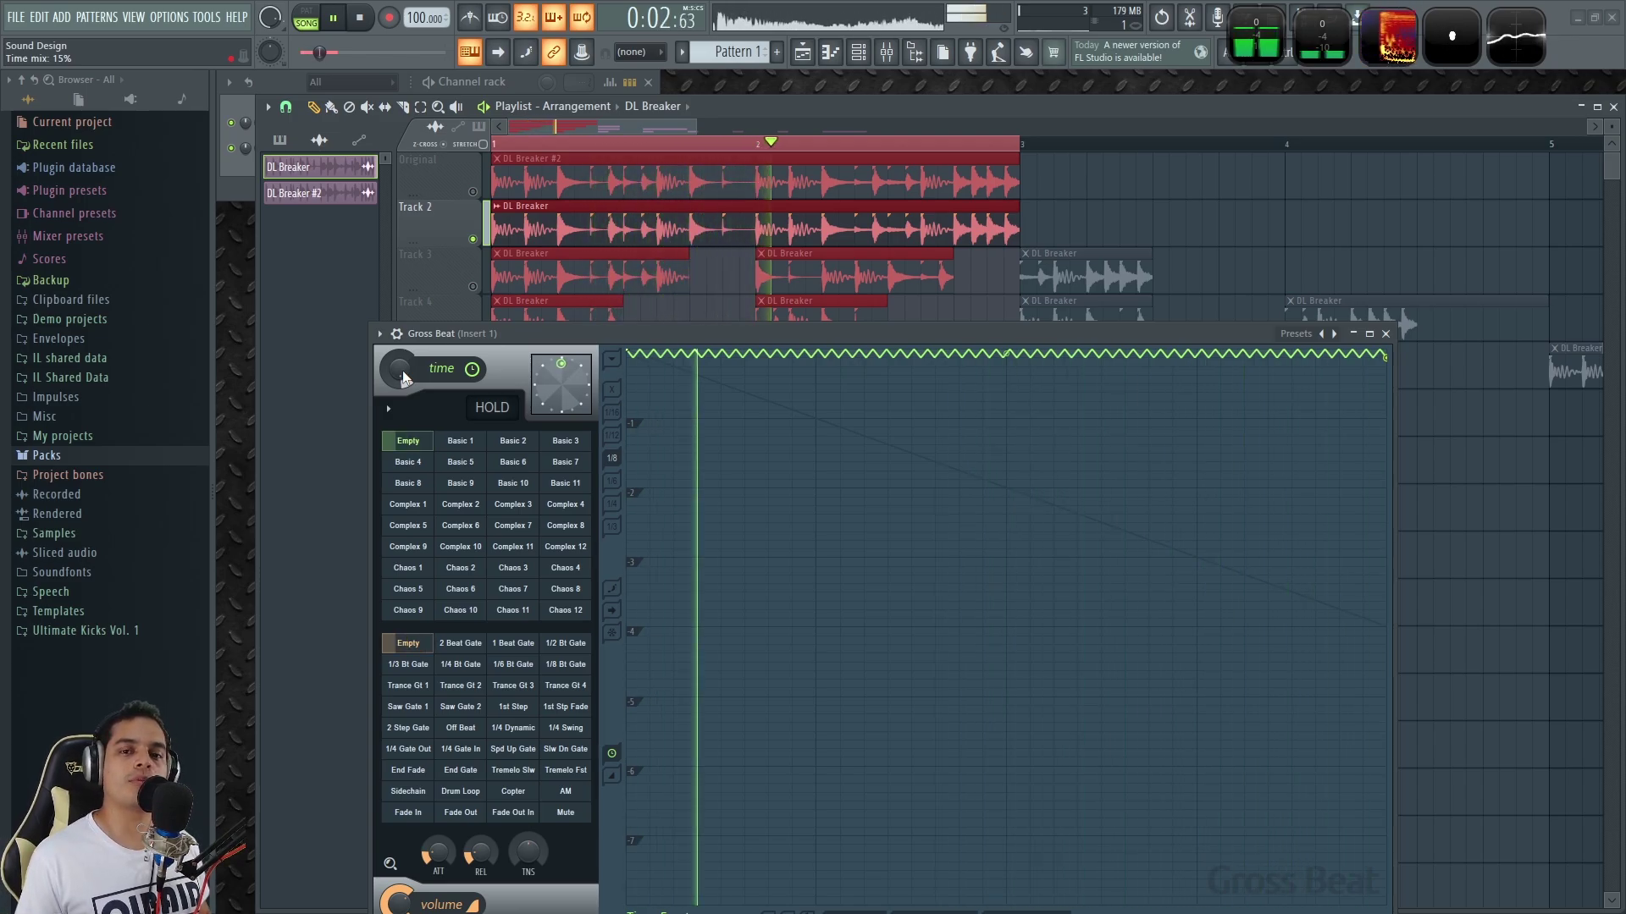
pyautogui.moveTo(403, 369); pyautogui.dragTo(403, 371)
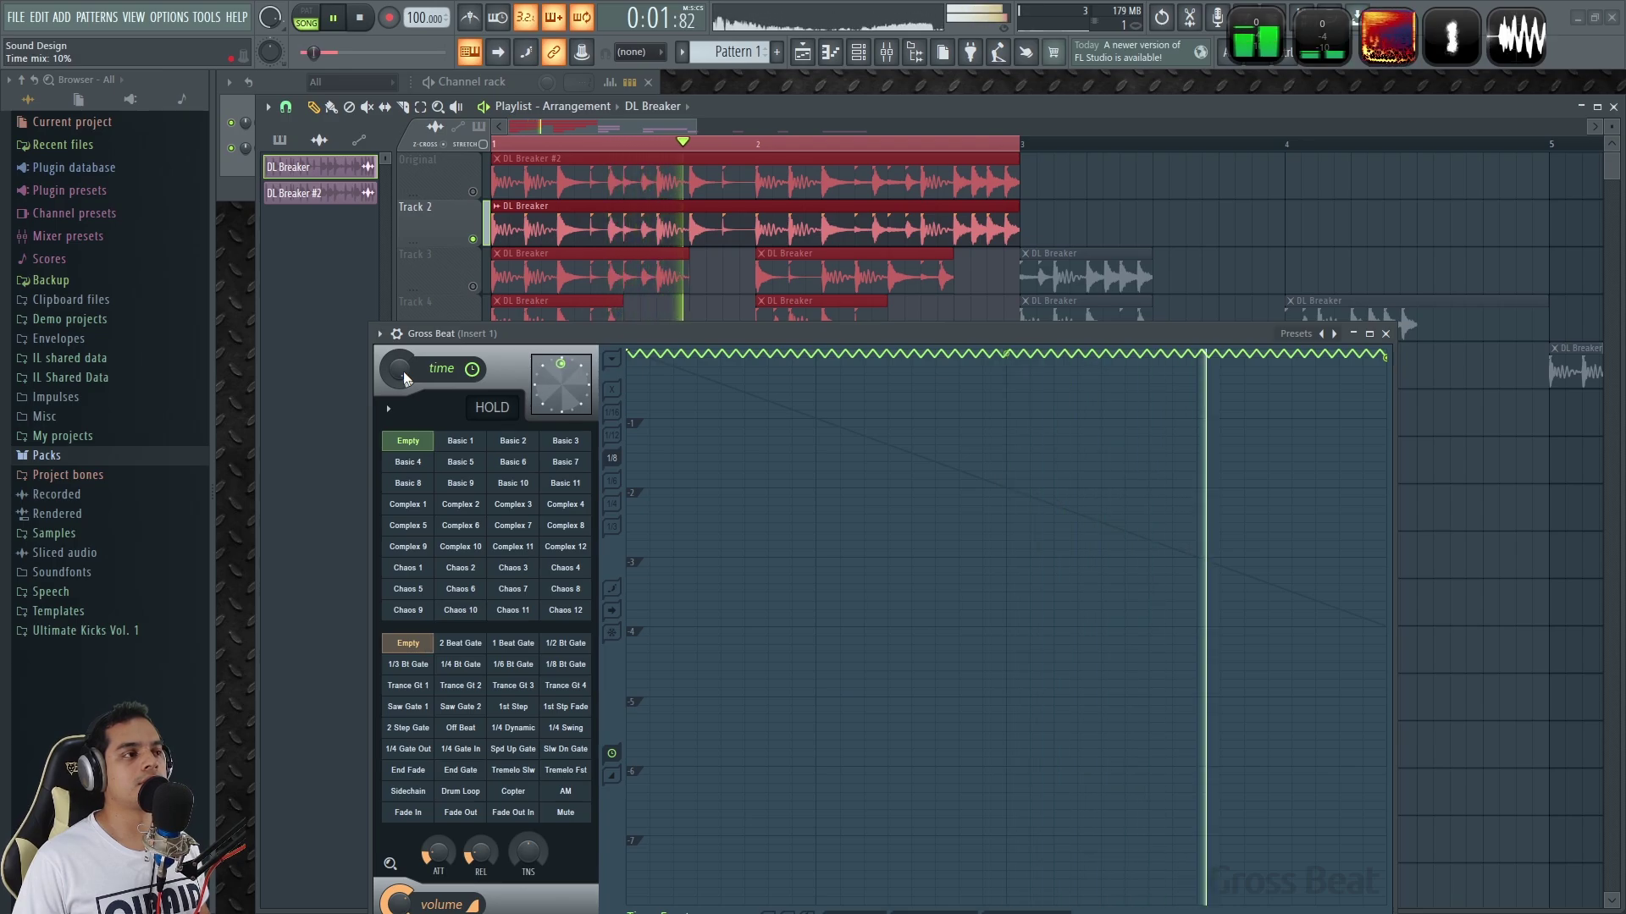
pyautogui.moveTo(1006, 354); pyautogui.dragTo(1006, 340)
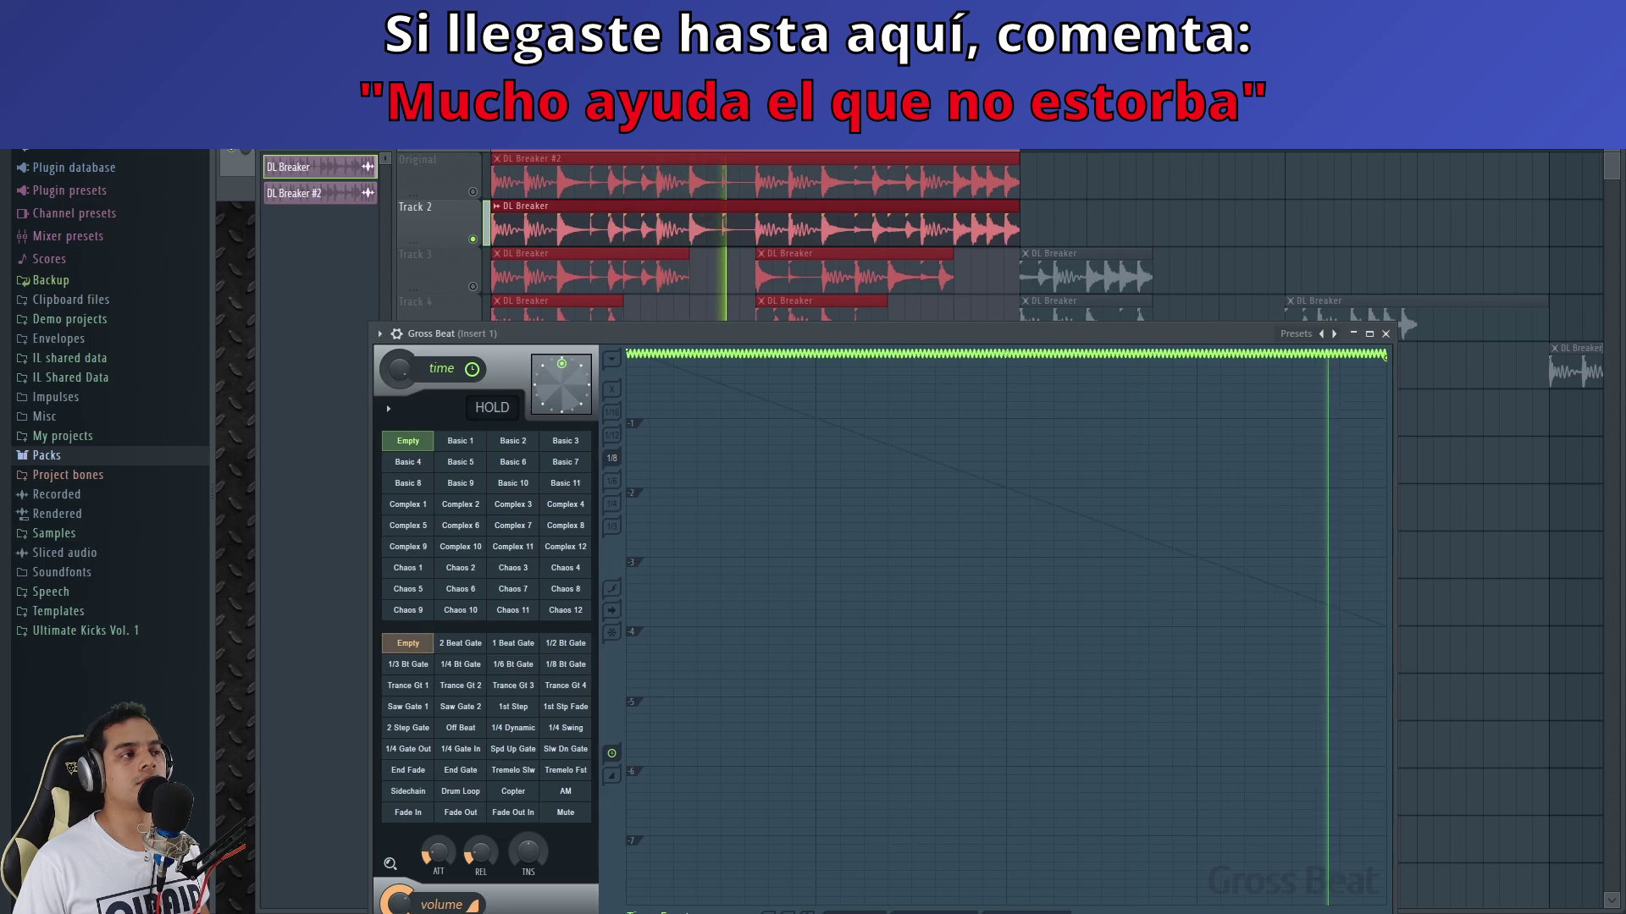
pyautogui.press('space')
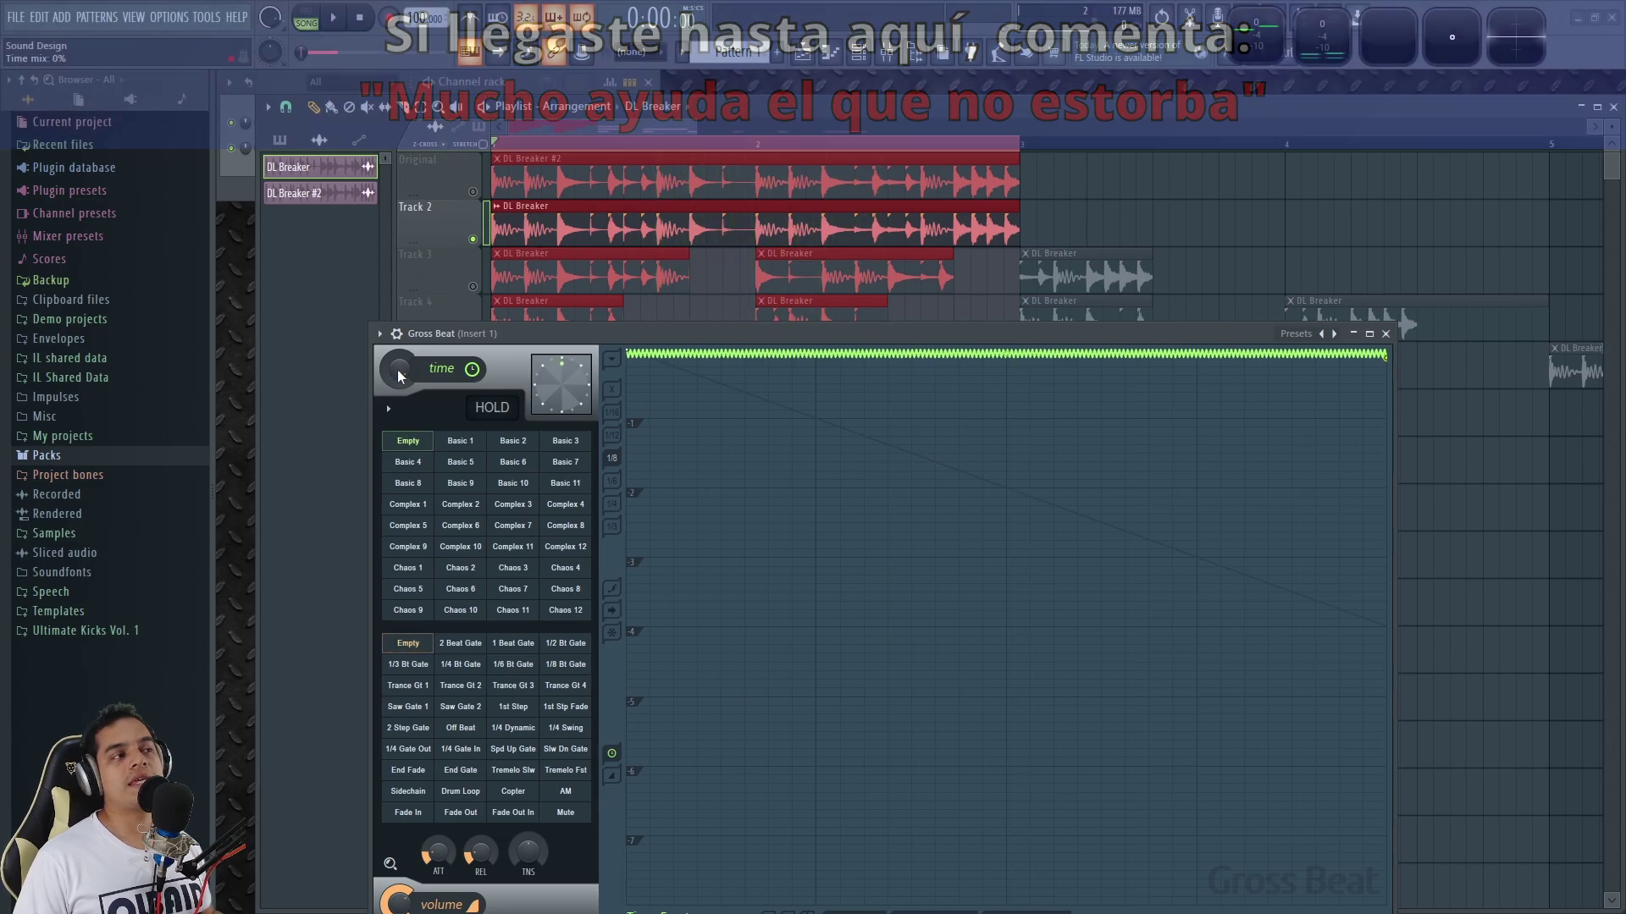
# Show the automation options of the time mix knob without choosing any, and move the Gross Beat window up over the playlist.
pyautogui.rightClick(398, 372)
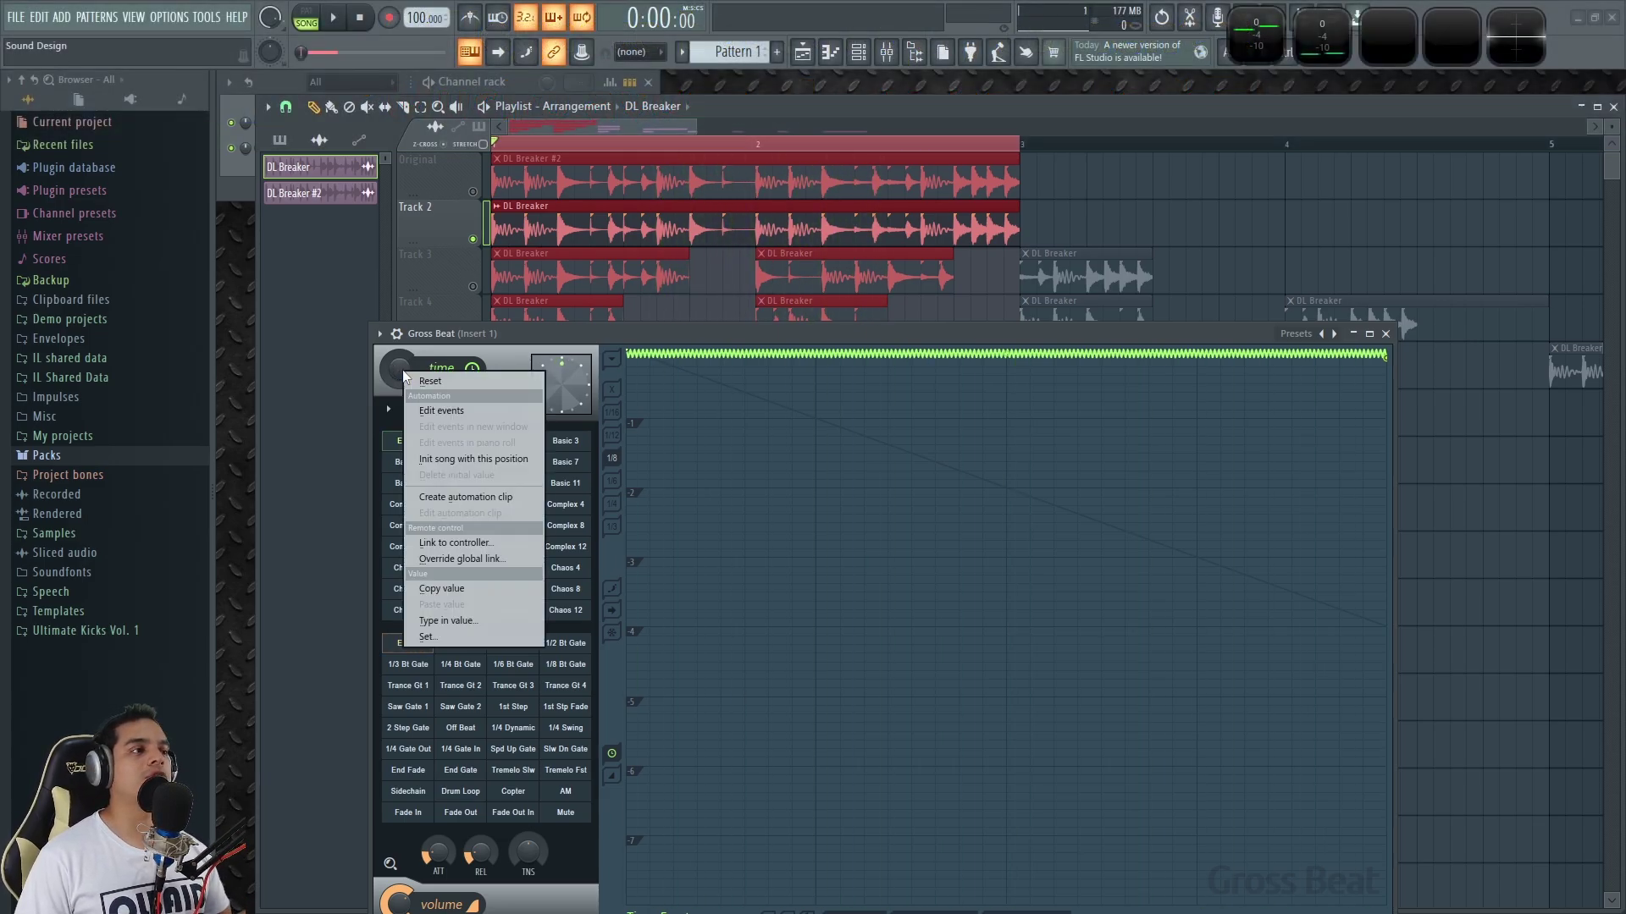
pyautogui.click(615, 331)
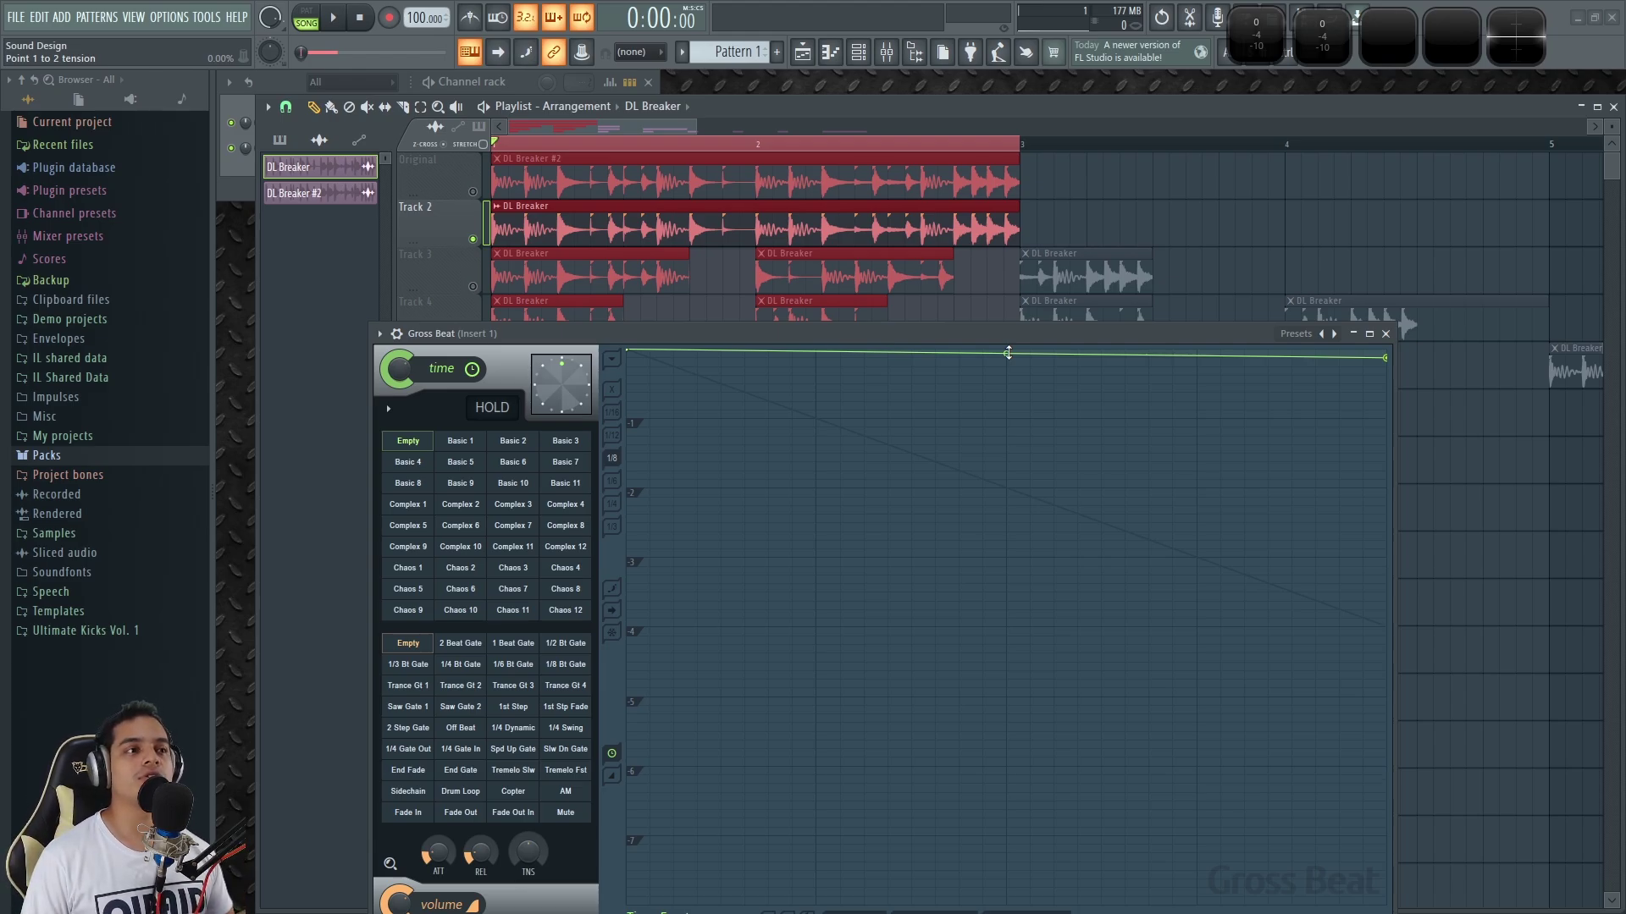
pyautogui.moveTo(992, 337); pyautogui.dragTo(1019, 195)
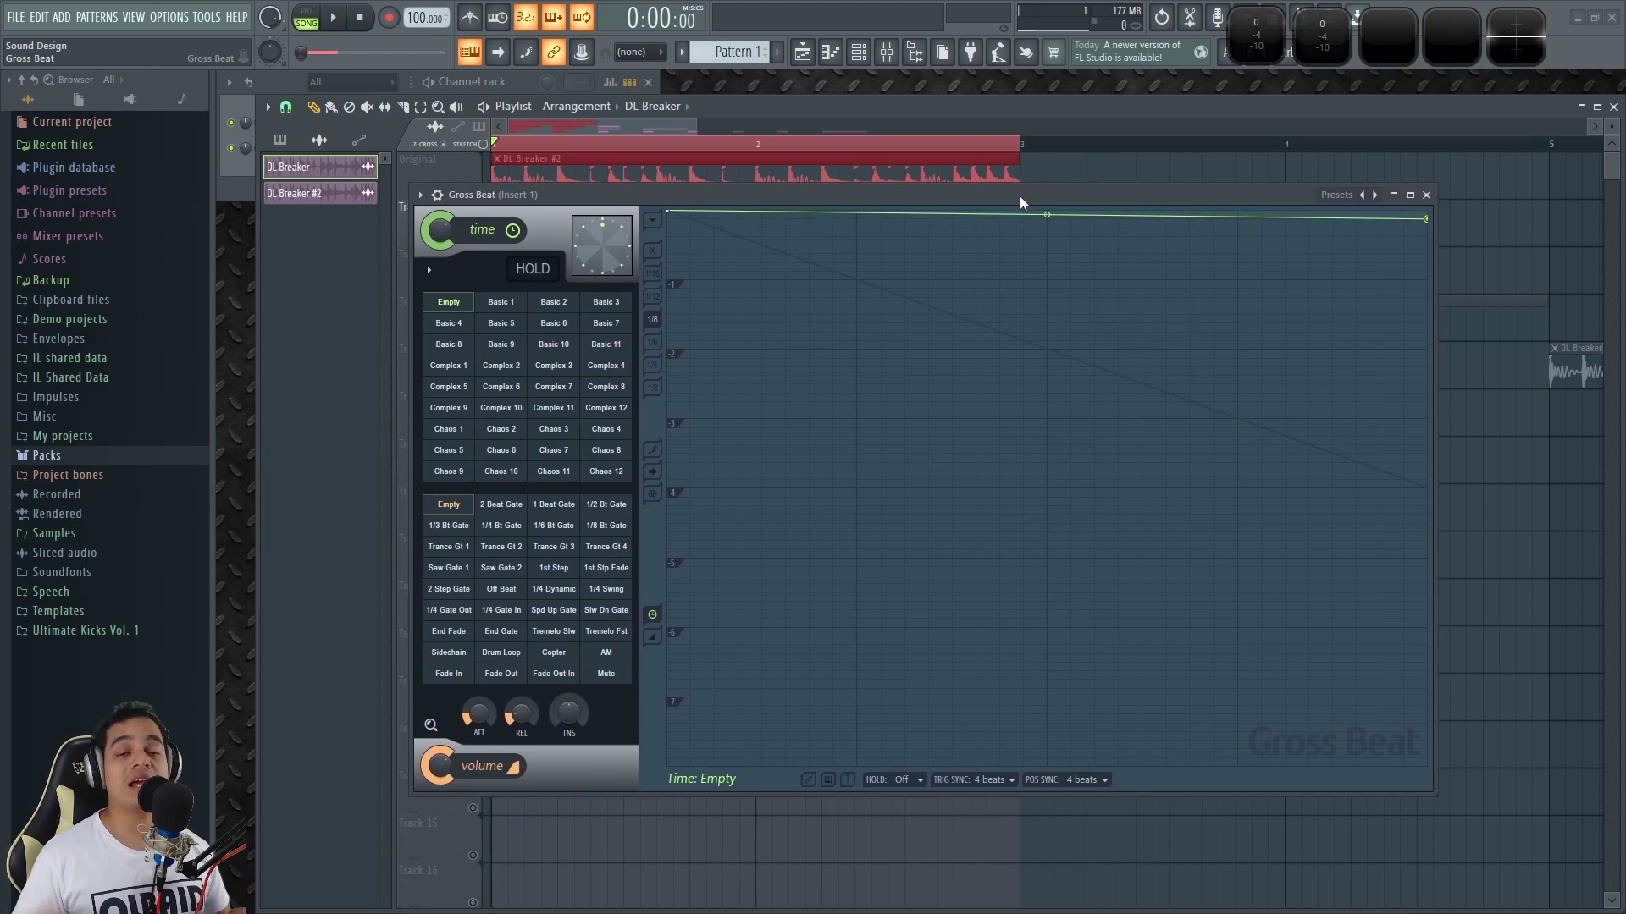